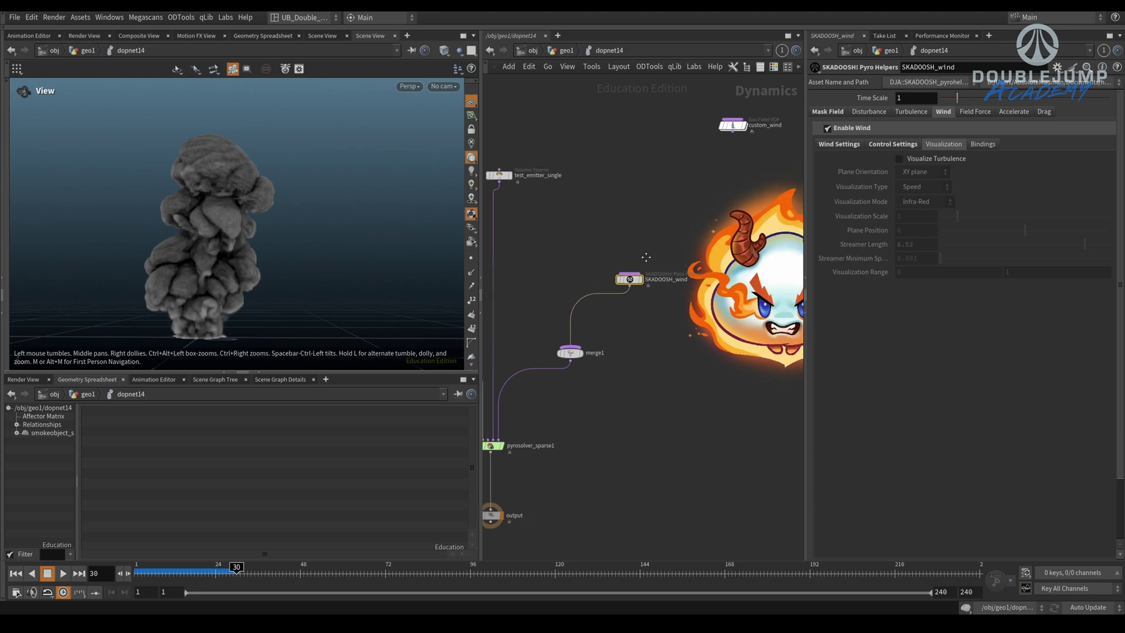
- Add a second SKADOOSH Pyro Helpers node wired into merge1 and place it beneath SKADOOSH_wind
{"action": "left_click_drag", "start_coordinate": [631, 279], "coordinate": [628, 247]}
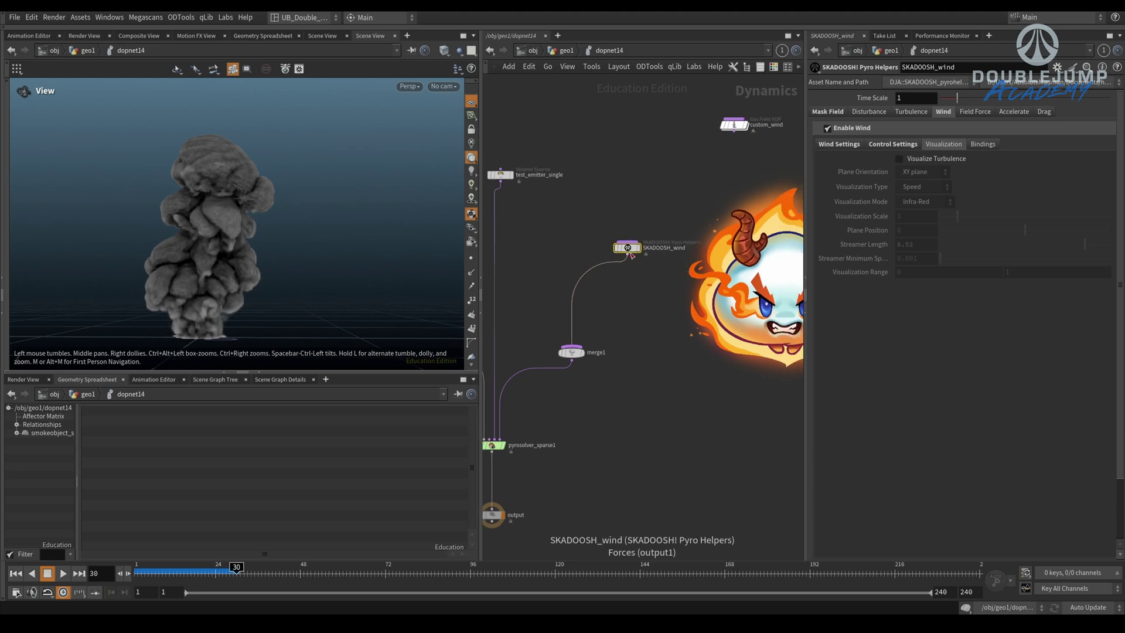
{"action": "key", "text": "Tab"}
{"action": "type", "text": "ska"}
{"action": "key", "text": "Return"}
{"action": "scroll", "coordinate": [612, 311], "scroll_direction": "up", "scroll_amount": 3}
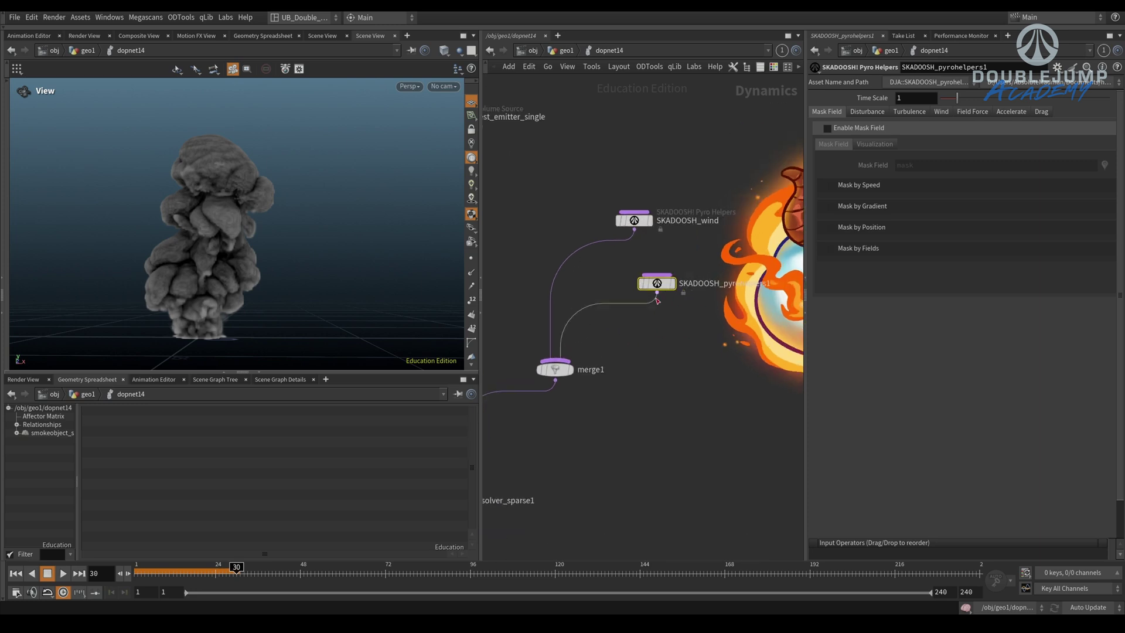
{"action": "left_click_drag", "start_coordinate": [656, 284], "coordinate": [625, 289]}
{"action": "middle_click_drag", "start_coordinate": [688, 248], "coordinate": [705, 278]}
{"action": "scroll", "coordinate": [705, 278], "scroll_direction": "down", "scroll_amount": 3}
{"action": "left_click_drag", "start_coordinate": [675, 256], "coordinate": [640, 257]}
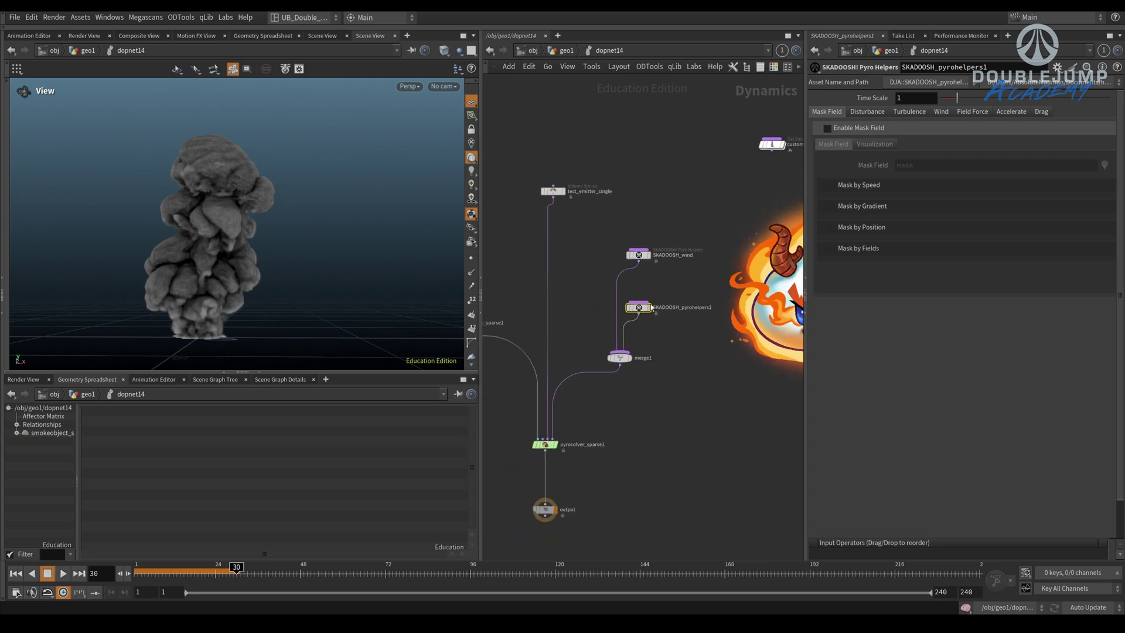
- Rename the new Pyro Helpers node SKADOOSH_distrubance
{"action": "scroll", "coordinate": [666, 314], "scroll_direction": "up", "scroll_amount": 3}
{"action": "middle_click_drag", "start_coordinate": [714, 312], "coordinate": [698, 297]}
{"action": "left_click", "coordinate": [678, 301]}
{"action": "left_click_drag", "start_coordinate": [673, 299], "coordinate": [774, 292]}
{"action": "type", "text": "distrubance"}
{"action": "key", "text": "Return"}
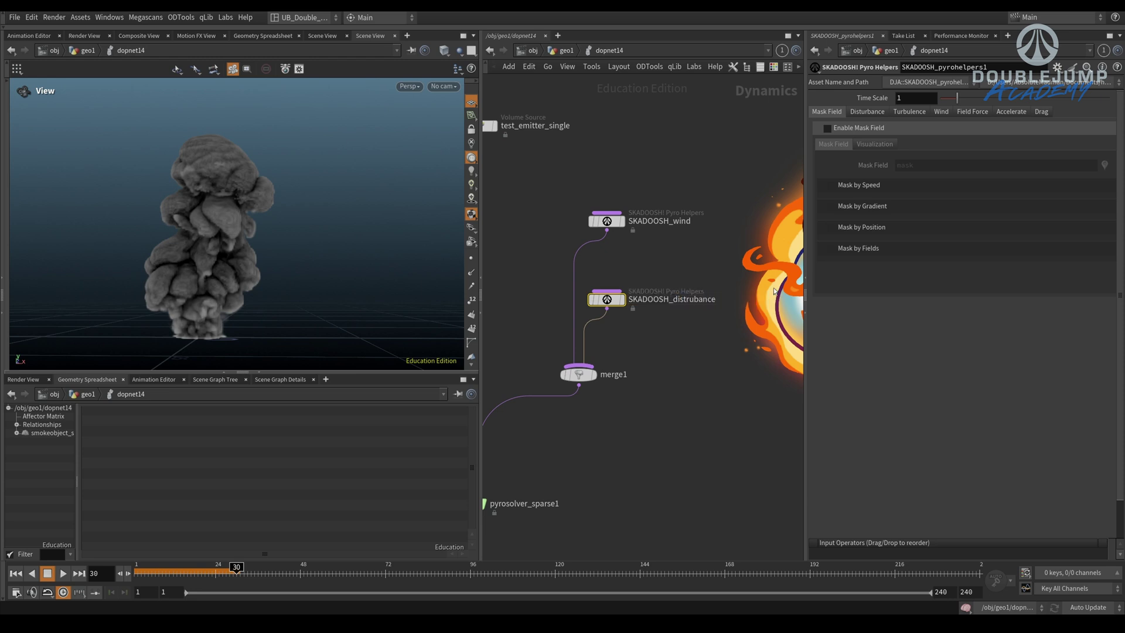
- Bypass the SKADOOSH_wind node and play the simulation from the first frame
{"action": "key", "text": "ctrl+Up"}
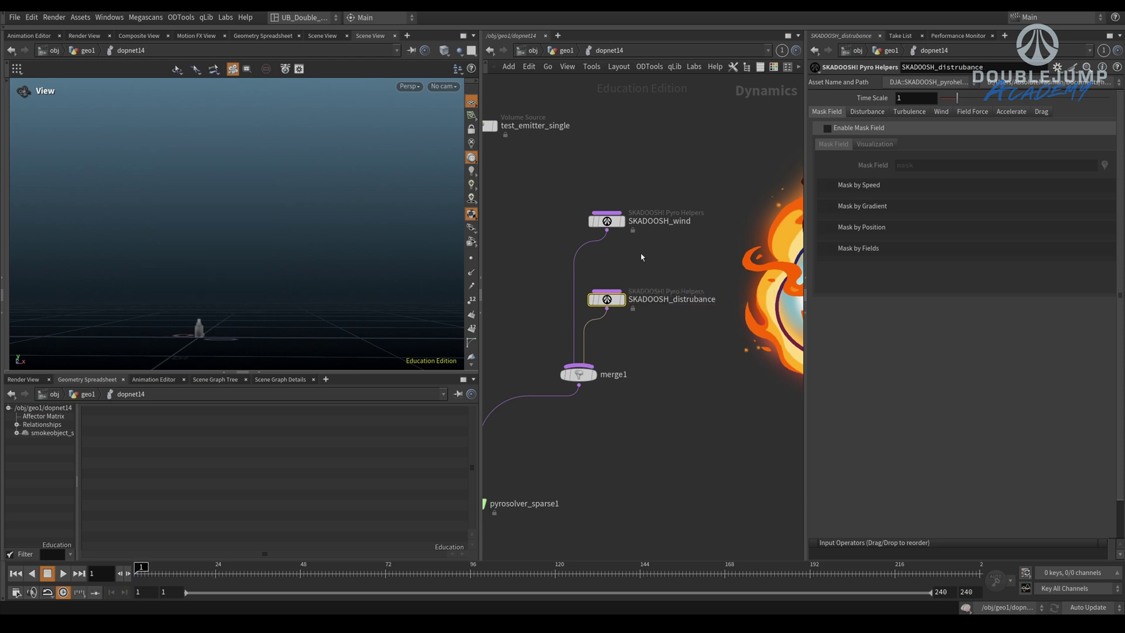
{"action": "key", "text": "b"}
{"action": "key", "text": "Up"}
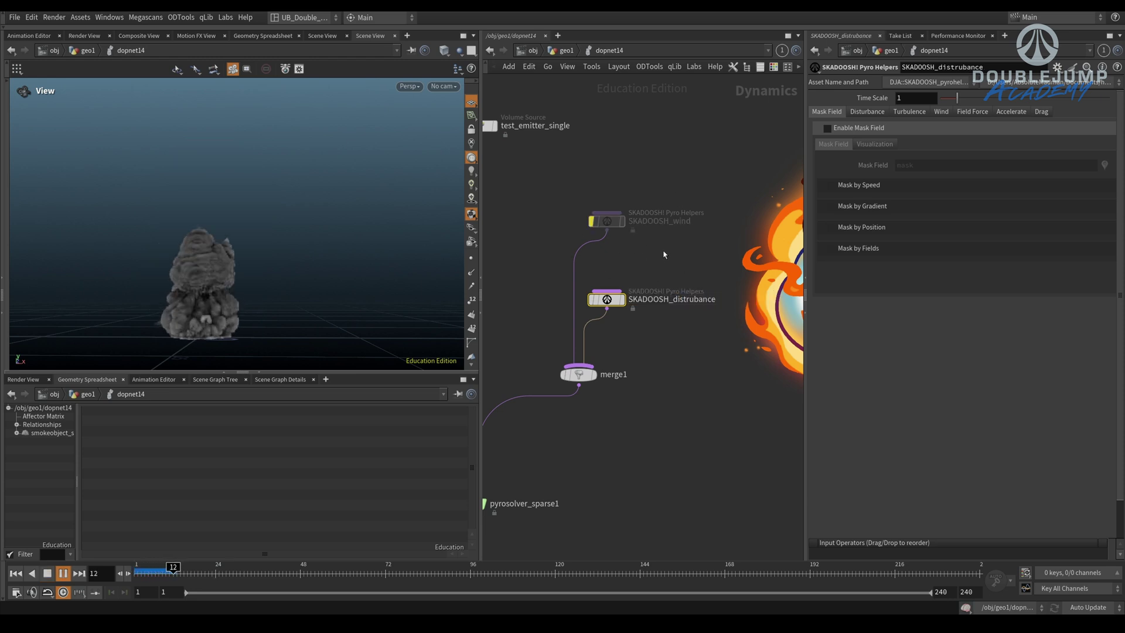
- Enable disturbance on SKADOOSH_distrubance with a strength of 250 and Rotational Force, and shift merge1 slightly left in the network
{"action": "left_click", "coordinate": [867, 112]}
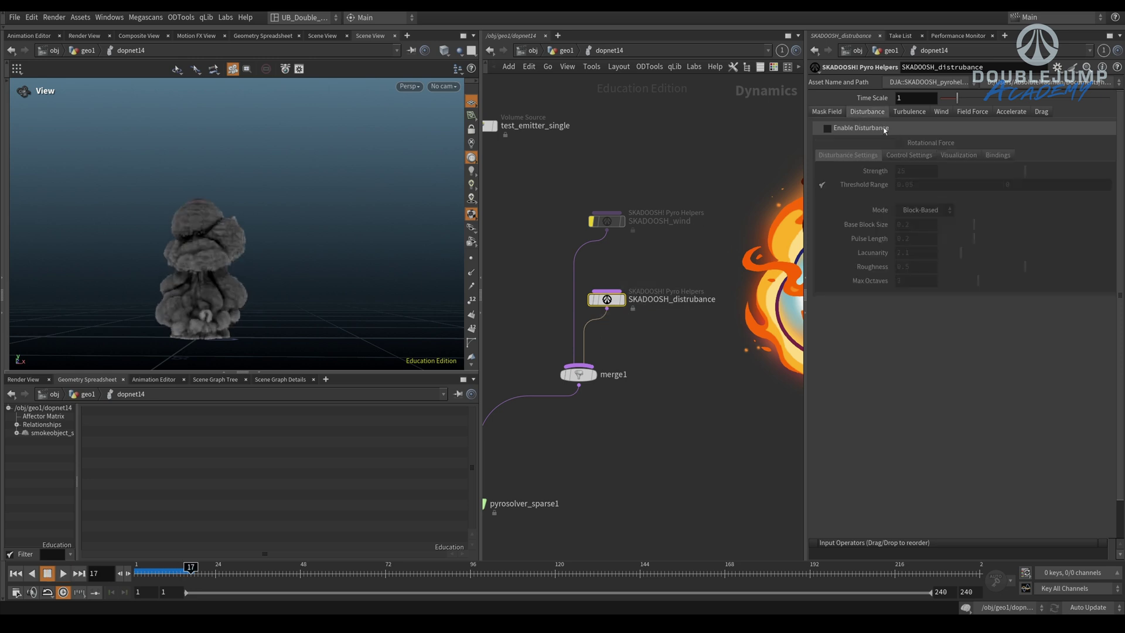
{"action": "left_click_drag", "start_coordinate": [910, 172], "coordinate": [896, 175]}
{"action": "type", "text": "0"}
{"action": "key", "text": "Return"}
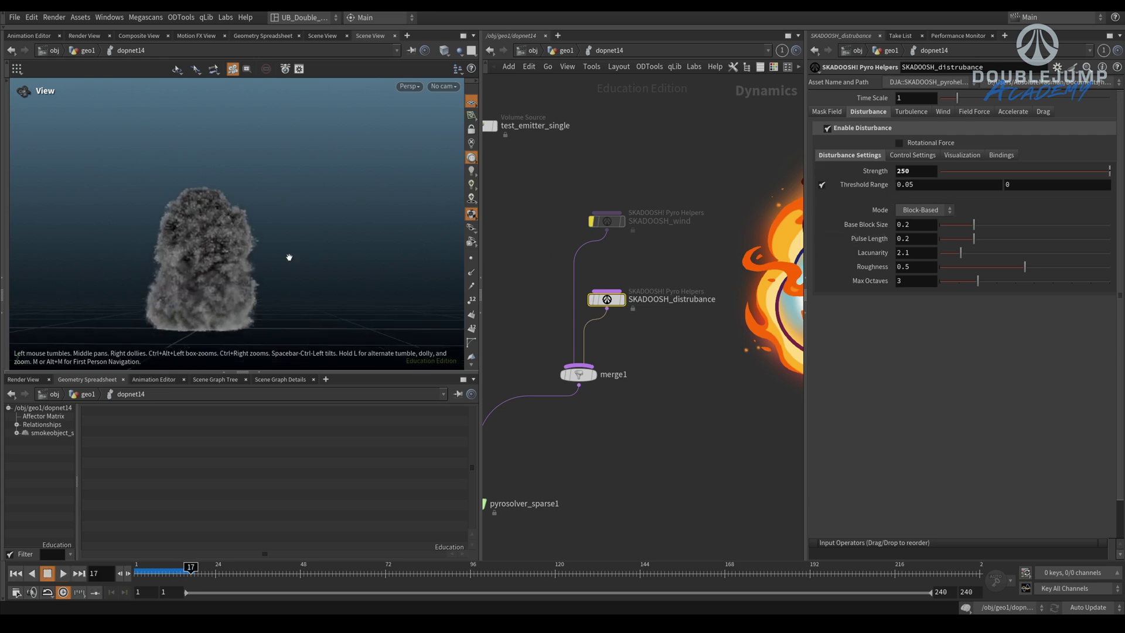
{"action": "left_click", "coordinate": [899, 143]}
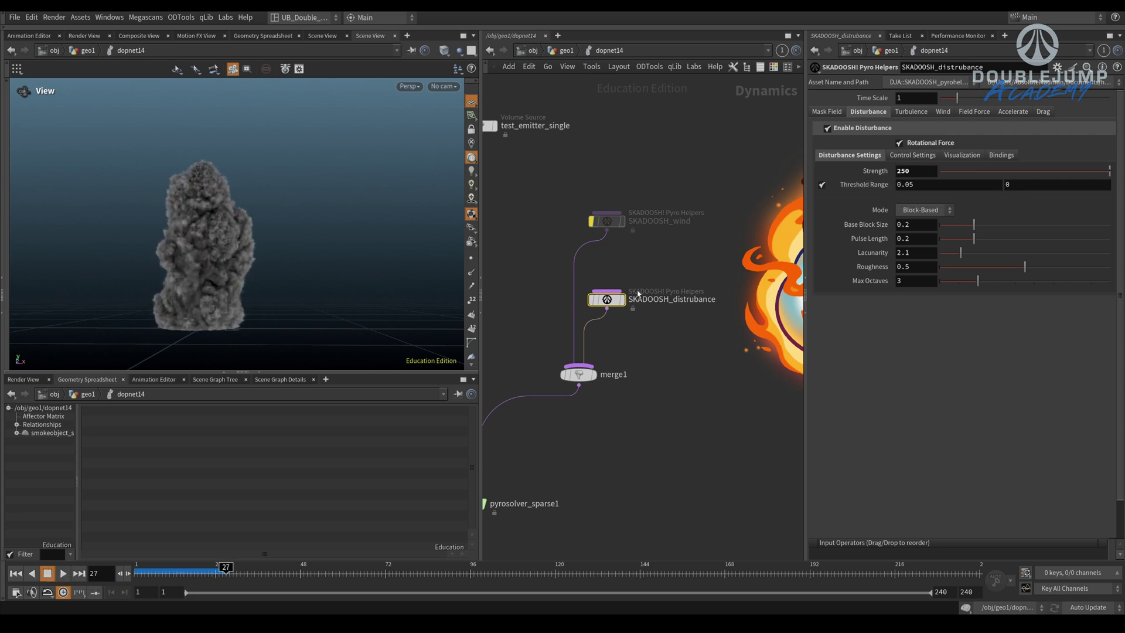
{"action": "left_click_drag", "start_coordinate": [578, 374], "coordinate": [550, 377]}
- Add control field entries to the disturbance settings and remove the extras so only one remains
{"action": "left_click", "coordinate": [912, 154]}
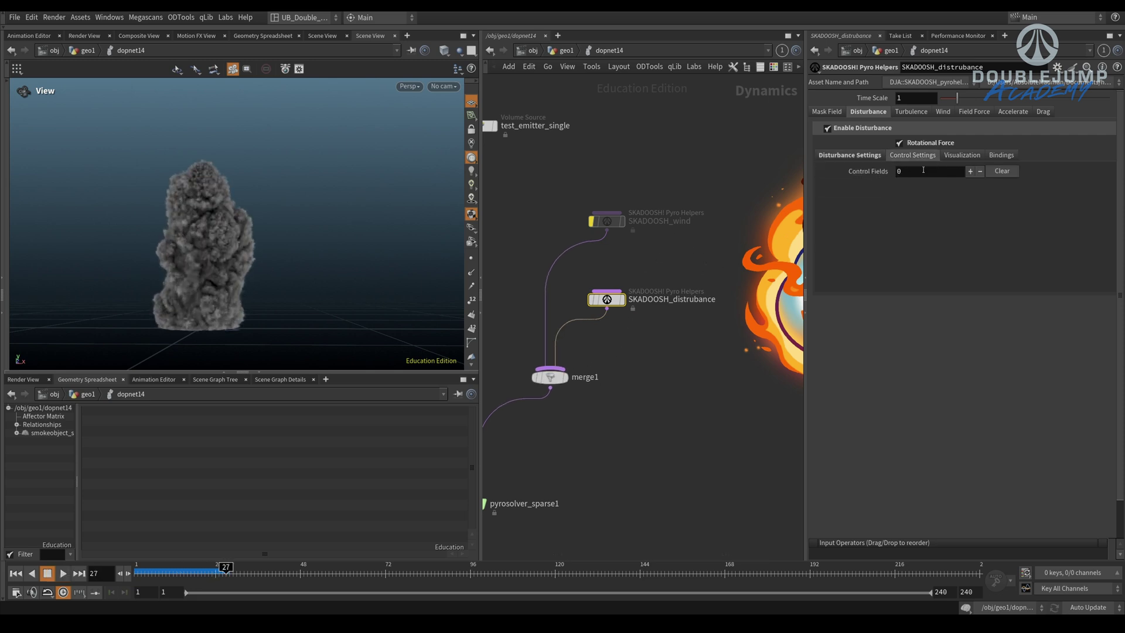
{"action": "left_click", "coordinate": [971, 172]}
{"action": "left_click", "coordinate": [970, 171]}
{"action": "left_click", "coordinate": [970, 172]}
{"action": "left_click", "coordinate": [971, 172]}
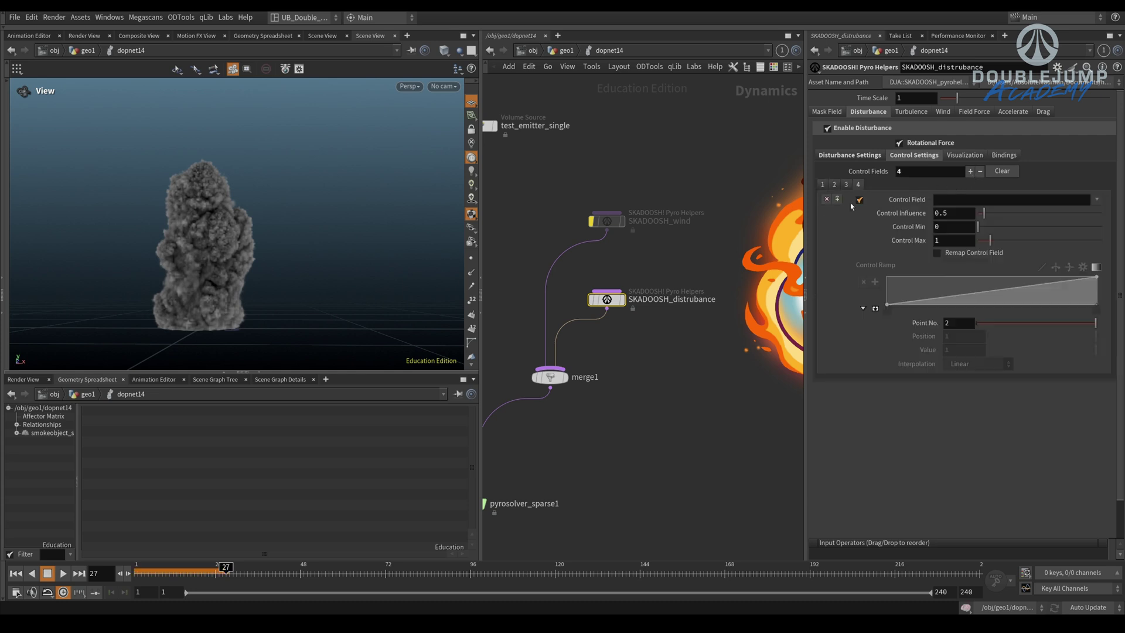
{"action": "left_click", "coordinate": [826, 201]}
{"action": "left_click", "coordinate": [826, 201]}
{"action": "left_click", "coordinate": [826, 201]}
- Set the disturbance control field to speed with a control influence of 1
{"action": "left_click", "coordinate": [975, 200]}
{"action": "type", "text": "speed"}
{"action": "double_click", "coordinate": [952, 214]}
{"action": "type", "text": "1"}
{"action": "key", "text": "Return"}
- Replay the simulation from the first frame to view the speed-controlled disturbance, then stop playback
{"action": "middle_click_drag", "start_coordinate": [680, 312], "coordinate": [673, 287]}
{"action": "left_click", "coordinate": [673, 286]}
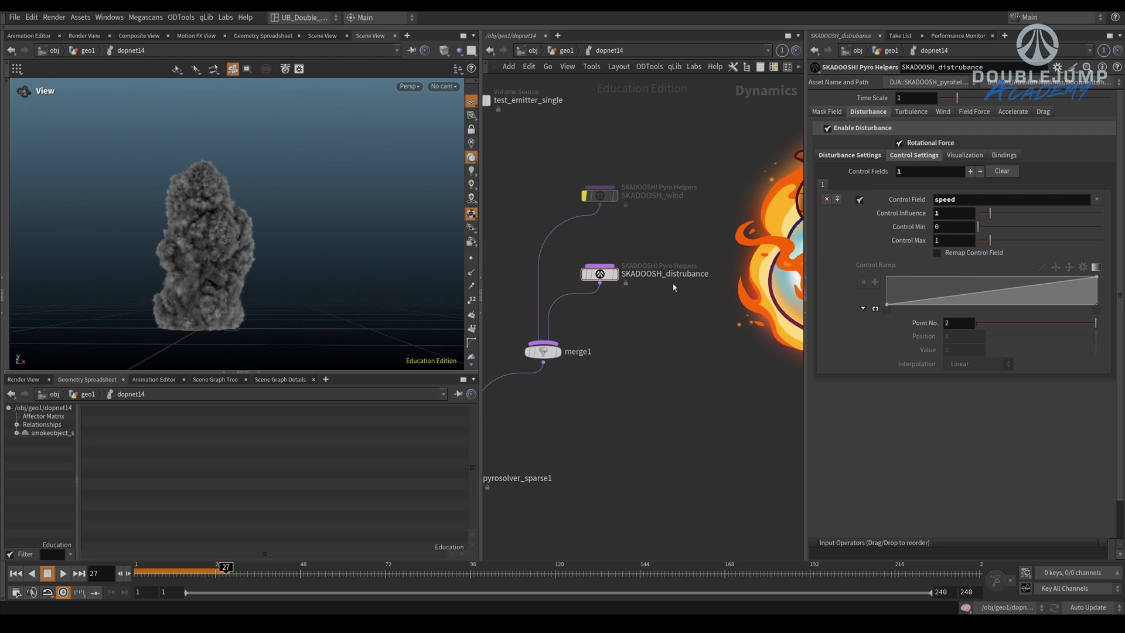
{"action": "key", "text": "ctrl+Up"}
{"action": "key", "text": "Up"}
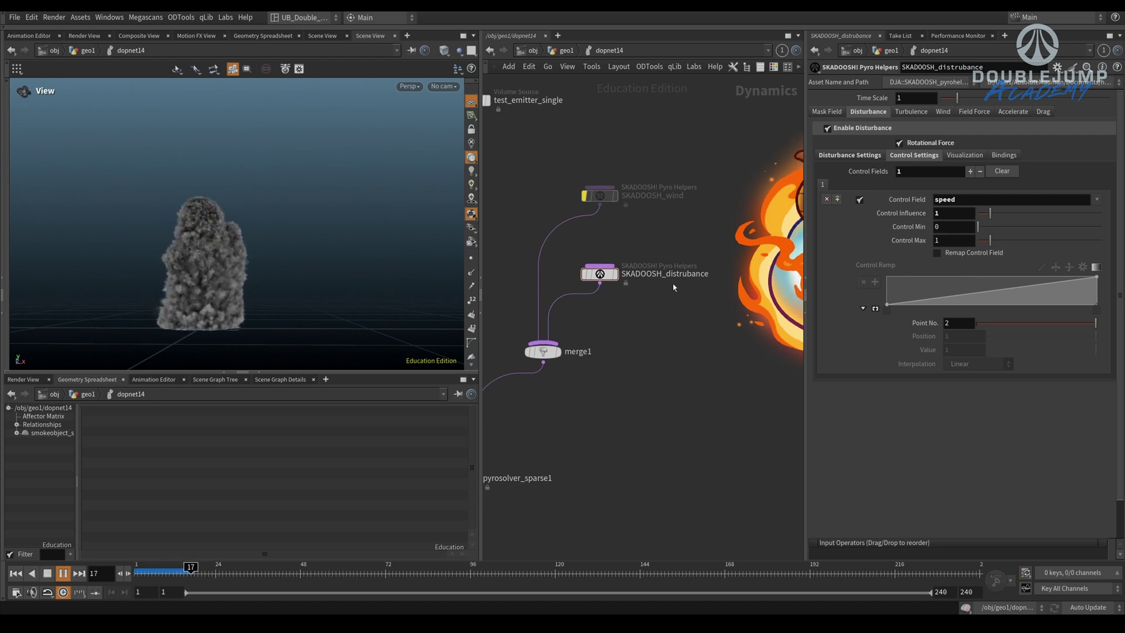
{"action": "key", "text": "Up"}
- Set the speed control field's Control Min to 0.3 and Control Max to 4
{"action": "double_click", "coordinate": [941, 226]}
{"action": "type", "text": "0.3"}
{"action": "key", "text": "Tab"}
{"action": "type", "text": "4"}
{"action": "key", "text": "Return"}
- Play the simulation from the start to view the disturbance with the adjusted control range
{"action": "key", "text": "ctrl+Up"}
{"action": "key", "text": "Up"}
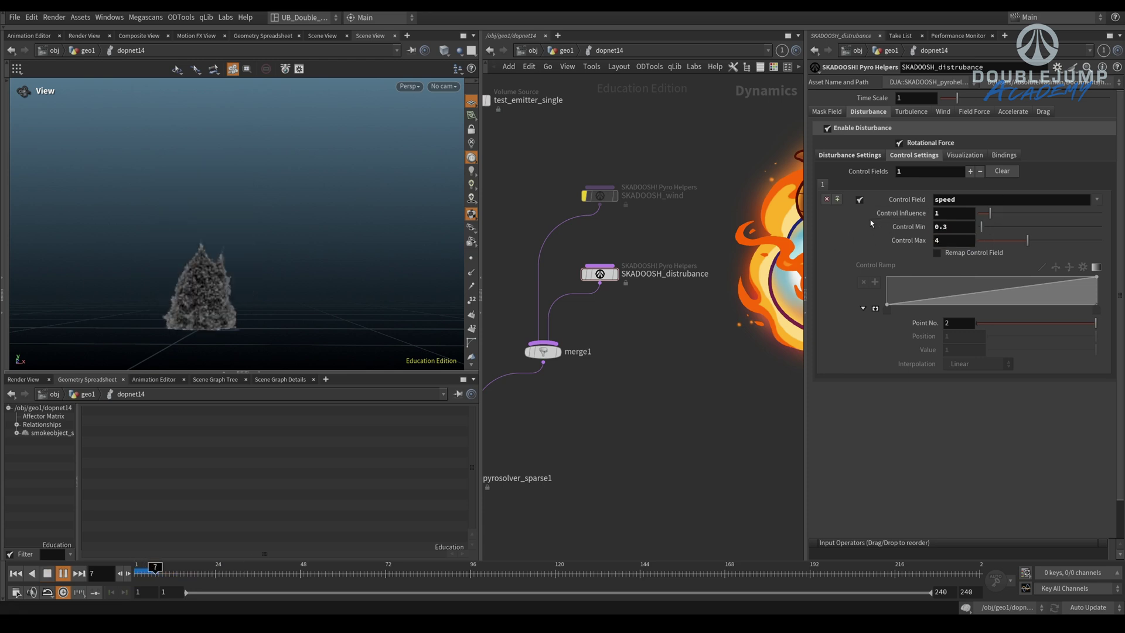
{"action": "key", "text": "Up"}
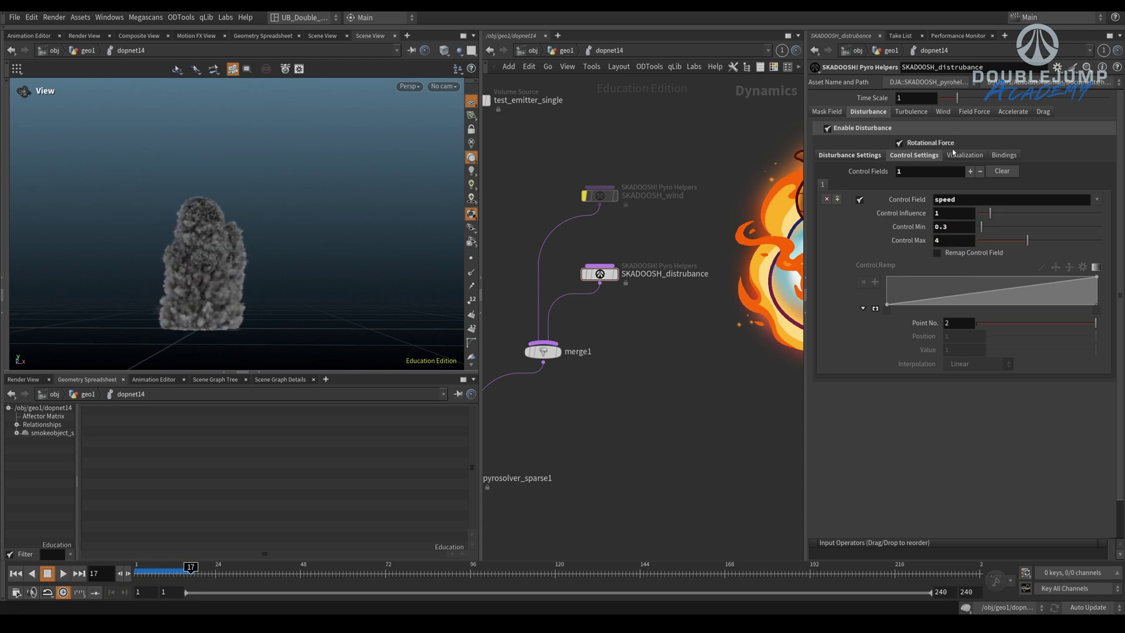
- Turn off Rotational Force for the disturbance and replay the simulation from the first frame
{"action": "left_click", "coordinate": [936, 143]}
{"action": "key", "text": "ctrl+Up"}
{"action": "key", "text": "Up"}
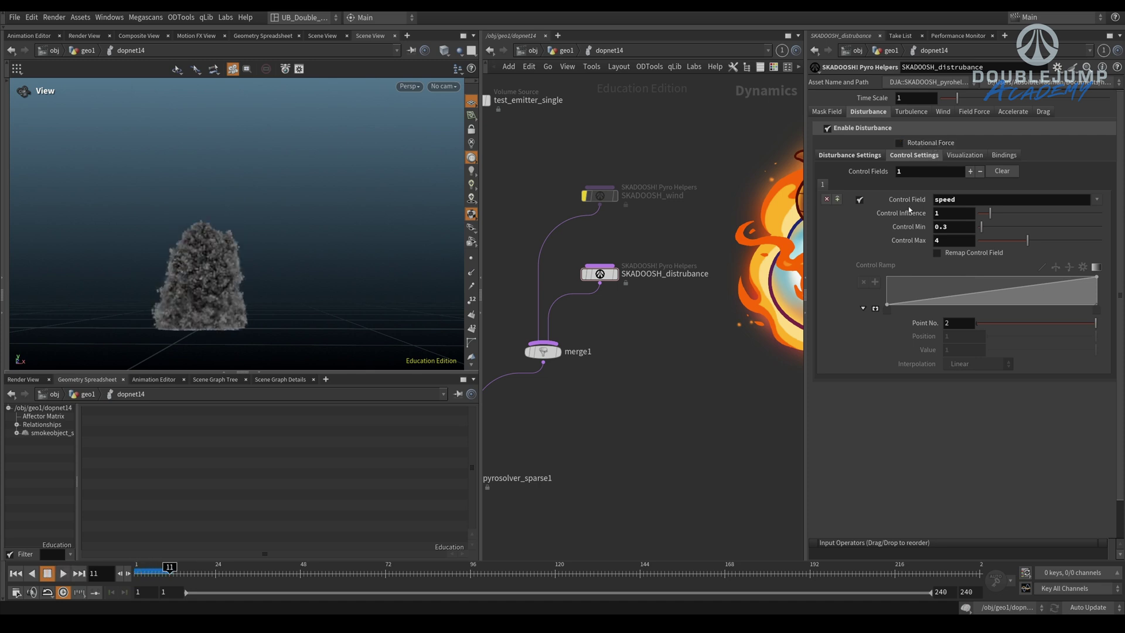
- Check the Calculate Speed Field option in the simulation settings of pyrosolver_sparse1
{"action": "left_click", "coordinate": [828, 112]}
{"action": "middle_click_drag", "start_coordinate": [658, 295], "coordinate": [800, 223]}
{"action": "left_click_drag", "start_coordinate": [568, 342], "coordinate": [713, 428]}
{"action": "left_click", "coordinate": [890, 98]}
{"action": "left_click", "coordinate": [828, 98]}
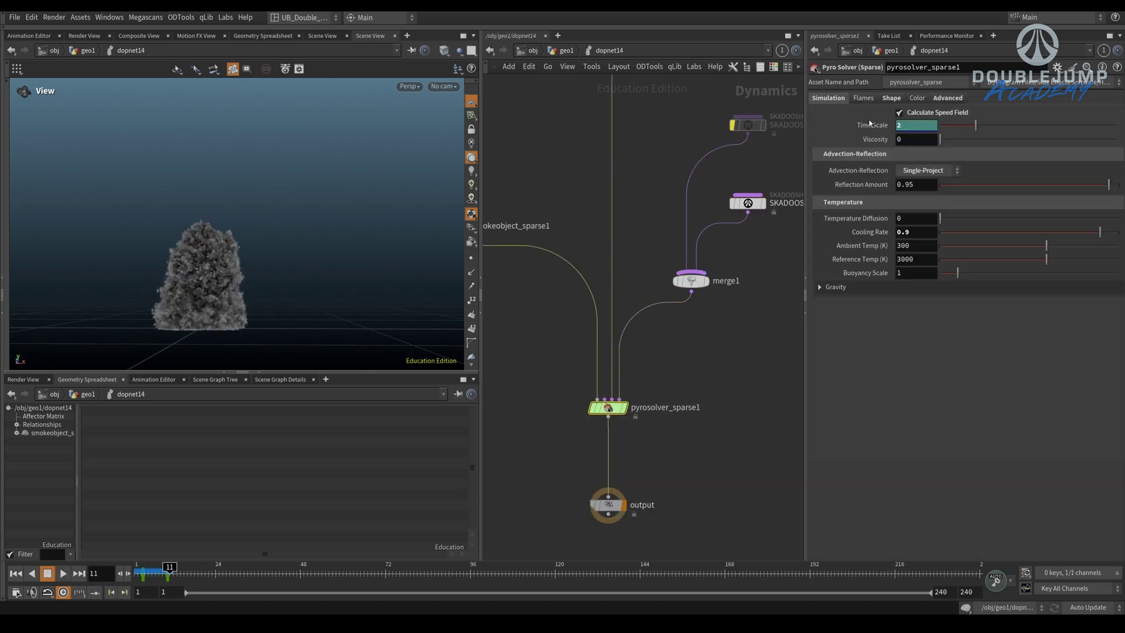
- Enable the mask field on SKADOOSH_distrubance with Mask by Speed and turn on the speed mask visualizer
{"action": "middle_click_drag", "start_coordinate": [763, 197], "coordinate": [705, 214]}
{"action": "left_click_drag", "start_coordinate": [706, 214], "coordinate": [659, 252]}
{"action": "left_click_drag", "start_coordinate": [638, 392], "coordinate": [527, 452]}
{"action": "middle_click_drag", "start_coordinate": [723, 198], "coordinate": [705, 202]}
{"action": "left_click_drag", "start_coordinate": [705, 205], "coordinate": [667, 282]}
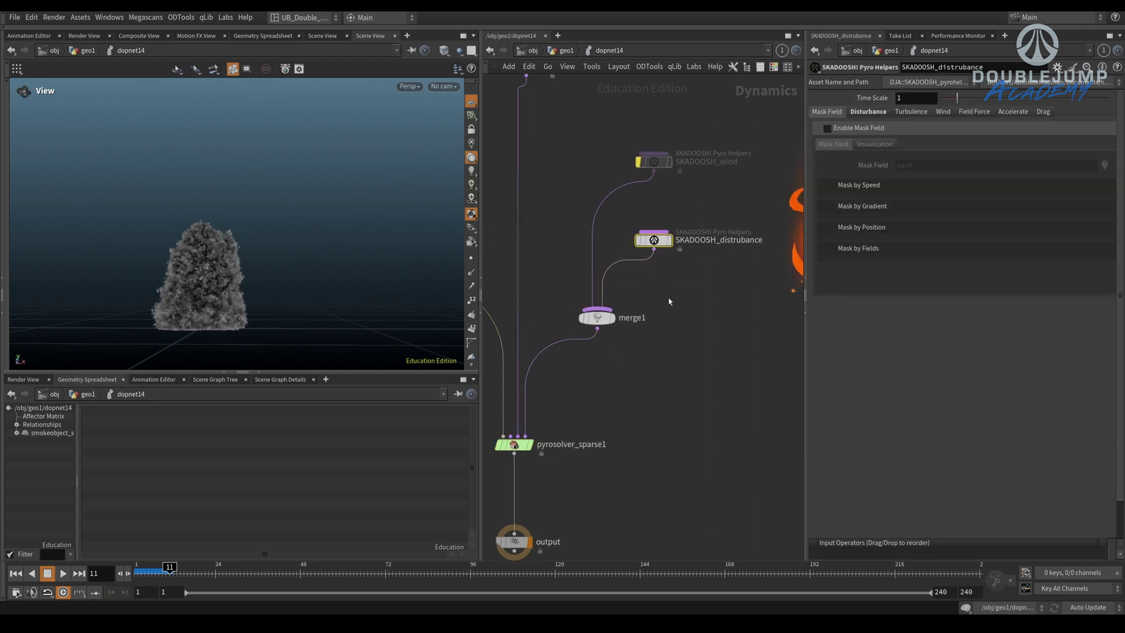
{"action": "middle_click_drag", "start_coordinate": [712, 213], "coordinate": [668, 232]}
{"action": "left_click_drag", "start_coordinate": [667, 233], "coordinate": [596, 275]}
{"action": "left_click", "coordinate": [827, 128]}
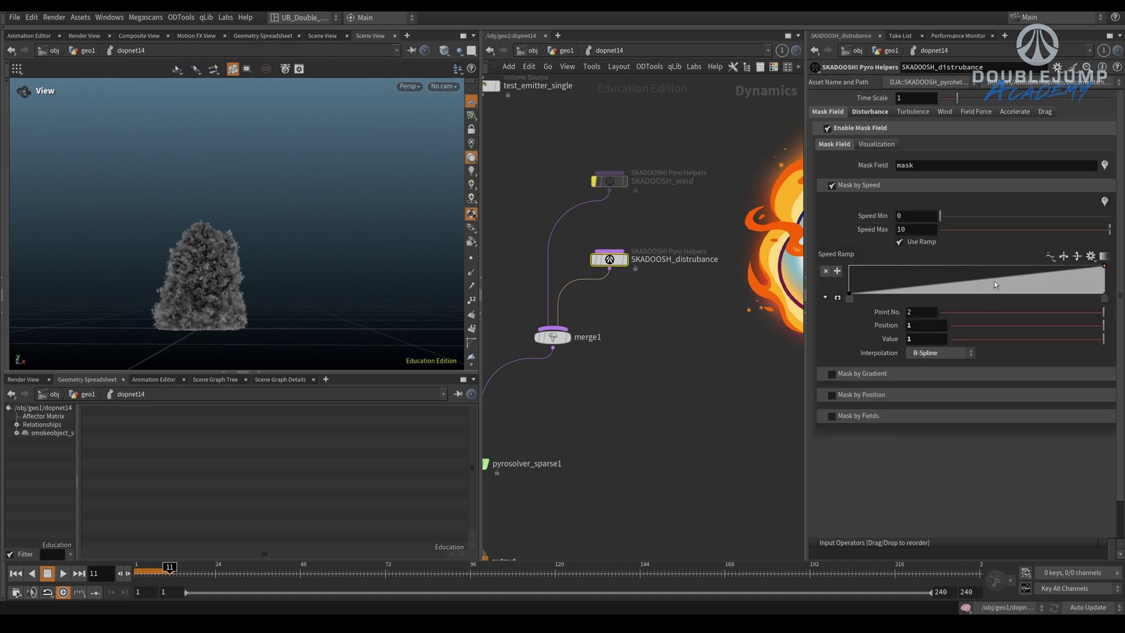
{"action": "left_click", "coordinate": [1104, 202]}
- Play the simulation from the first frame to view the speed mask, then stop playback
{"action": "key", "text": "ctrl+Up"}
{"action": "key", "text": "Up"}
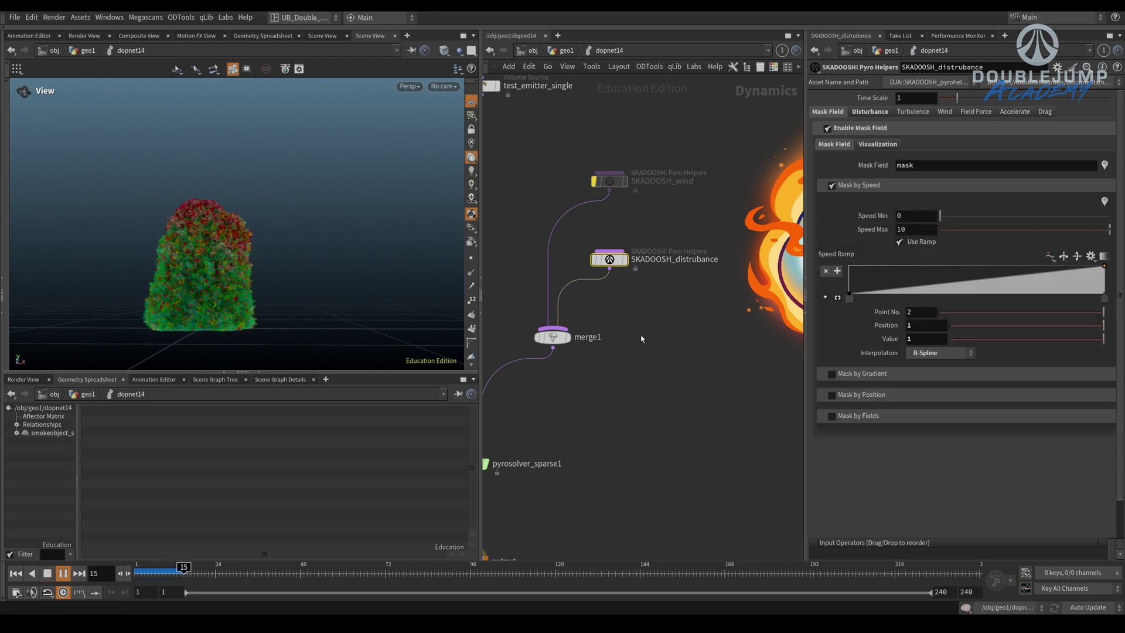
{"action": "key", "text": "Up"}
- Lower the smoke density of the mask visualization and open the settings of smokeobject_sparse1
{"action": "left_click", "coordinate": [882, 145]}
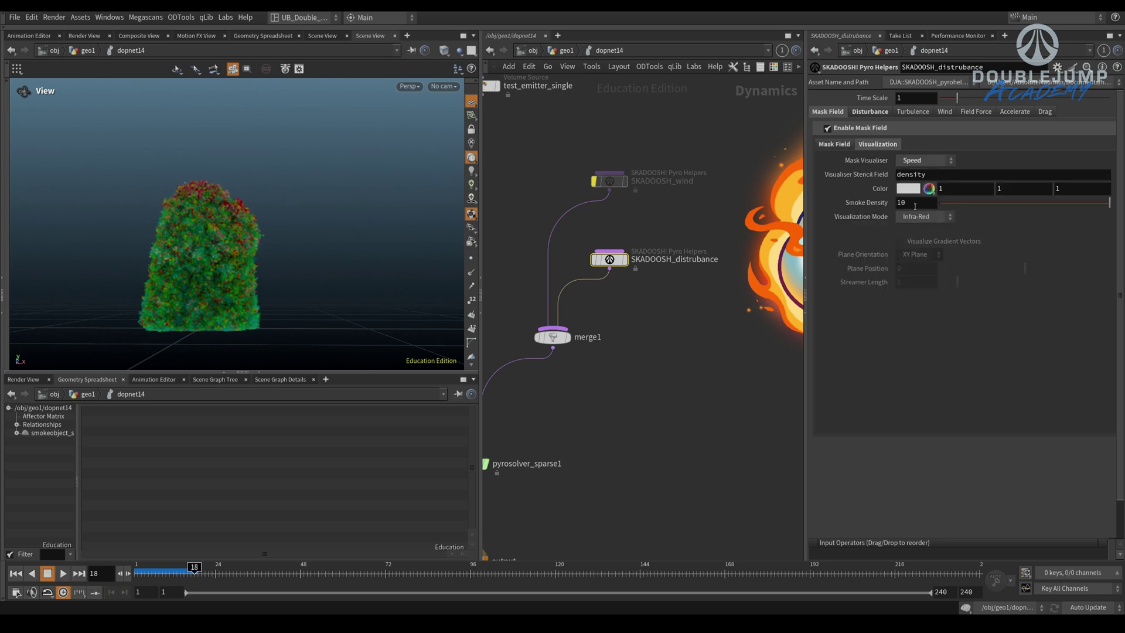
{"action": "mouse_move", "coordinate": [969, 203]}
{"action": "left_mouse_down"}
{"action": "mouse_move", "coordinate": [949, 207]}
{"action": "mouse_move", "coordinate": [976, 202]}
{"action": "left_mouse_up"}
{"action": "middle_click_drag", "start_coordinate": [510, 304], "coordinate": [774, 283]}
{"action": "left_click_drag", "start_coordinate": [539, 216], "coordinate": [619, 295]}
{"action": "middle_click_drag", "start_coordinate": [650, 245], "coordinate": [483, 279]}
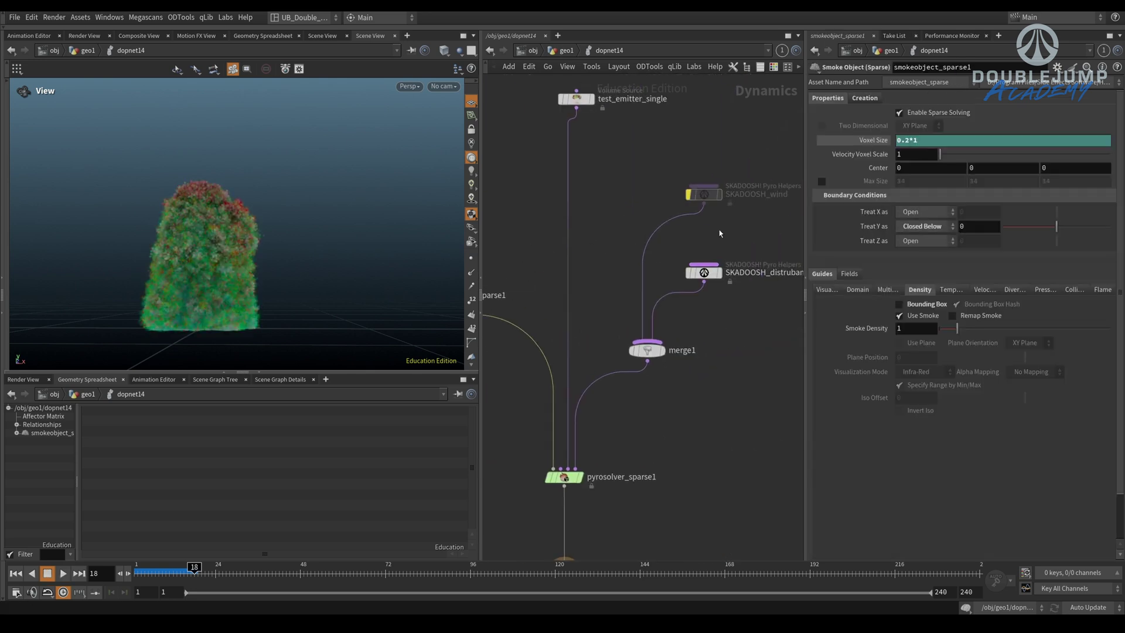
- Set the disturbance strength to 20 on SKADOOSH_distrubance and replay the simulation
{"action": "left_click", "coordinate": [703, 273]}
{"action": "left_click", "coordinate": [870, 111]}
{"action": "left_click", "coordinate": [894, 156]}
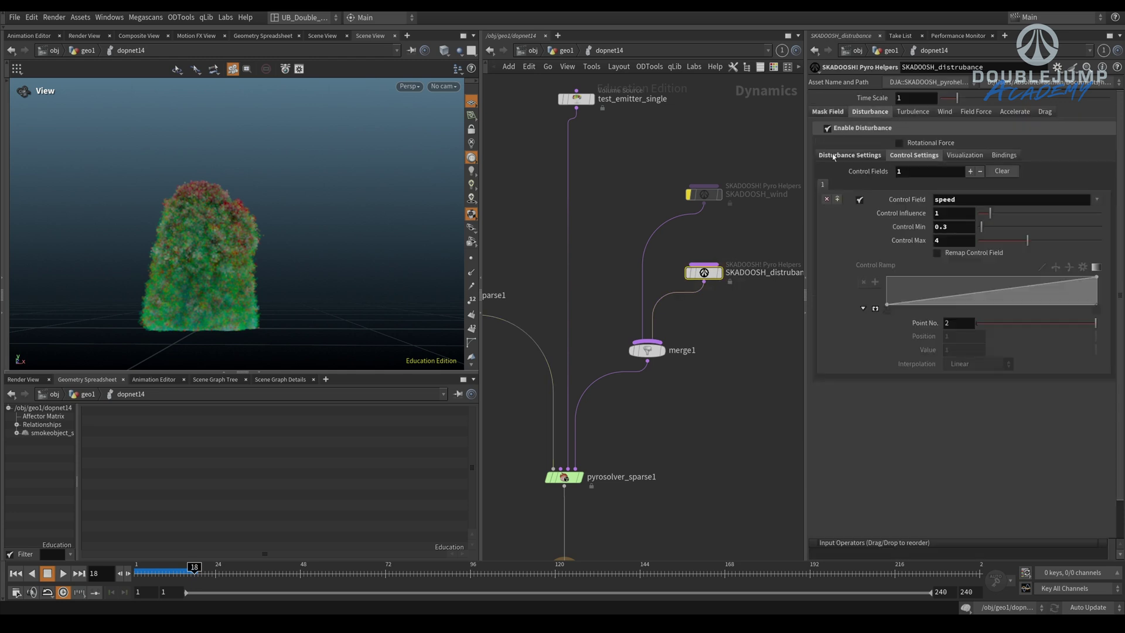
{"action": "left_click", "coordinate": [849, 156]}
{"action": "double_click", "coordinate": [917, 170]}
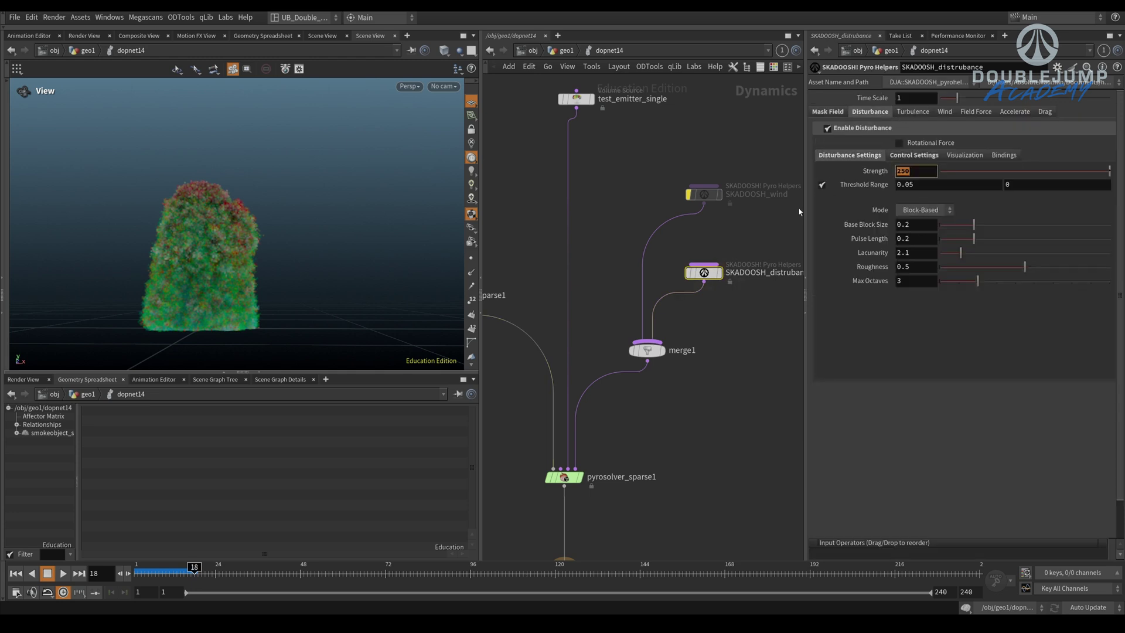
{"action": "key", "text": "Return"}
{"action": "key", "text": "Up"}
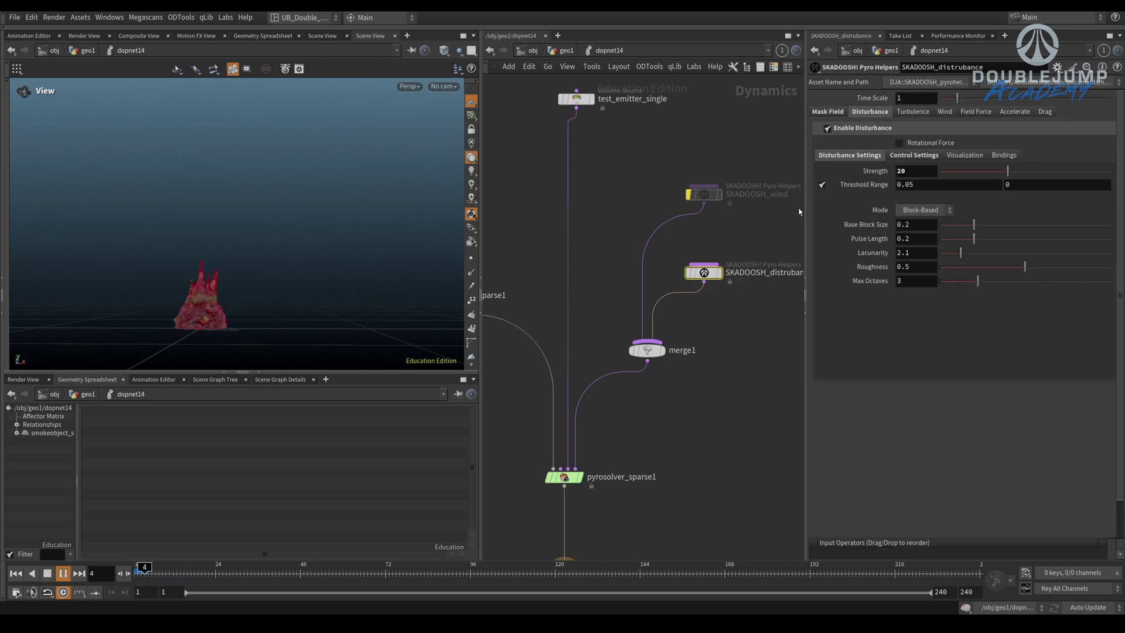
{"action": "key", "text": "Up"}
- Set the Smoke Density of the density guide to 0 on smokeobject_sparse1
{"action": "middle_click_drag", "start_coordinate": [552, 268], "coordinate": [642, 234]}
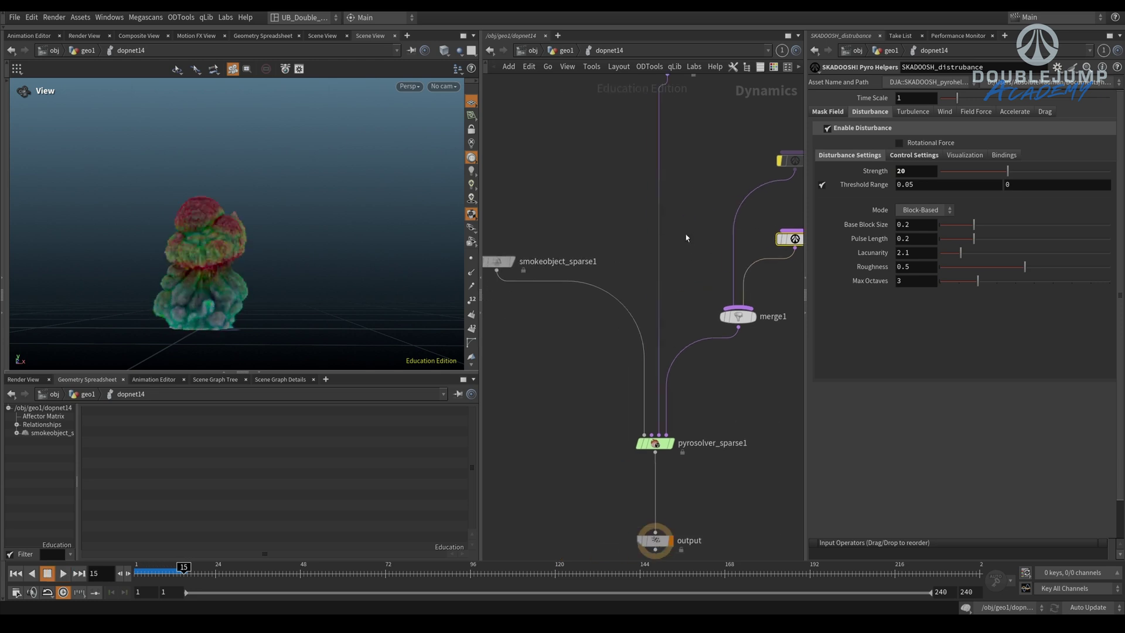
{"action": "left_click", "coordinate": [501, 262]}
{"action": "left_click", "coordinate": [828, 290]}
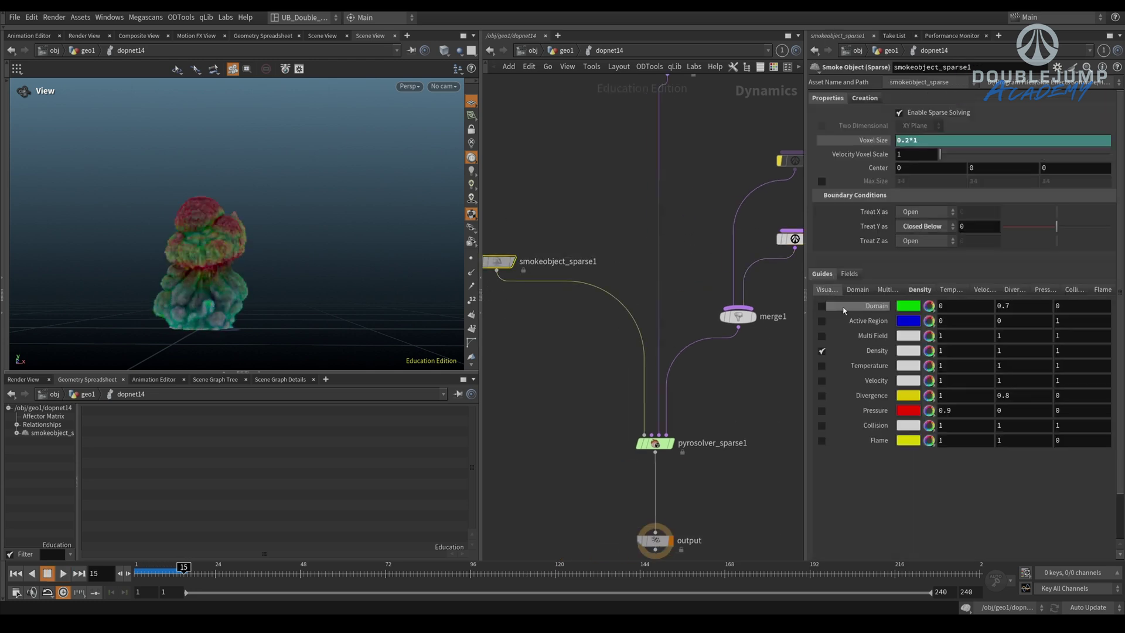
{"action": "left_click", "coordinate": [919, 290]}
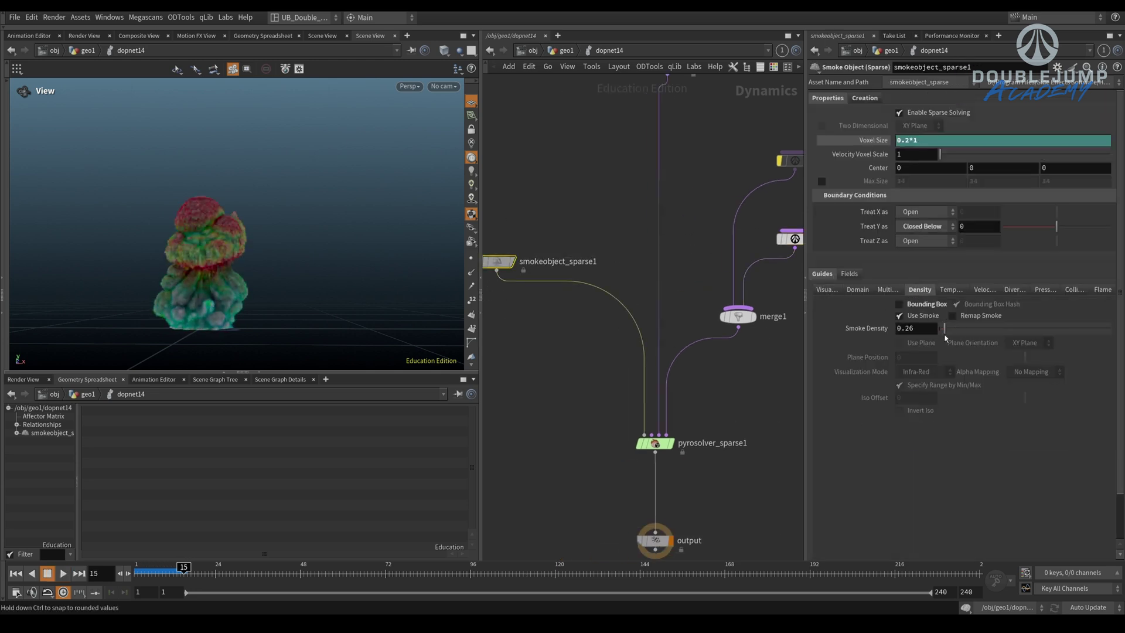
{"action": "left_click_drag", "start_coordinate": [945, 338], "coordinate": [939, 336]}
- Resume playback to view the speed mask colours without the smoke object's density, then stop
{"action": "middle_click_drag", "start_coordinate": [679, 248], "coordinate": [578, 267]}
{"action": "key", "text": "Up"}
{"action": "key", "text": "Up"}
- Set Speed Min in the Mask by Speed settings of SKADOOSH_distrubance, first to 3 and finally to 5
{"action": "middle_click_drag", "start_coordinate": [689, 384], "coordinate": [701, 363]}
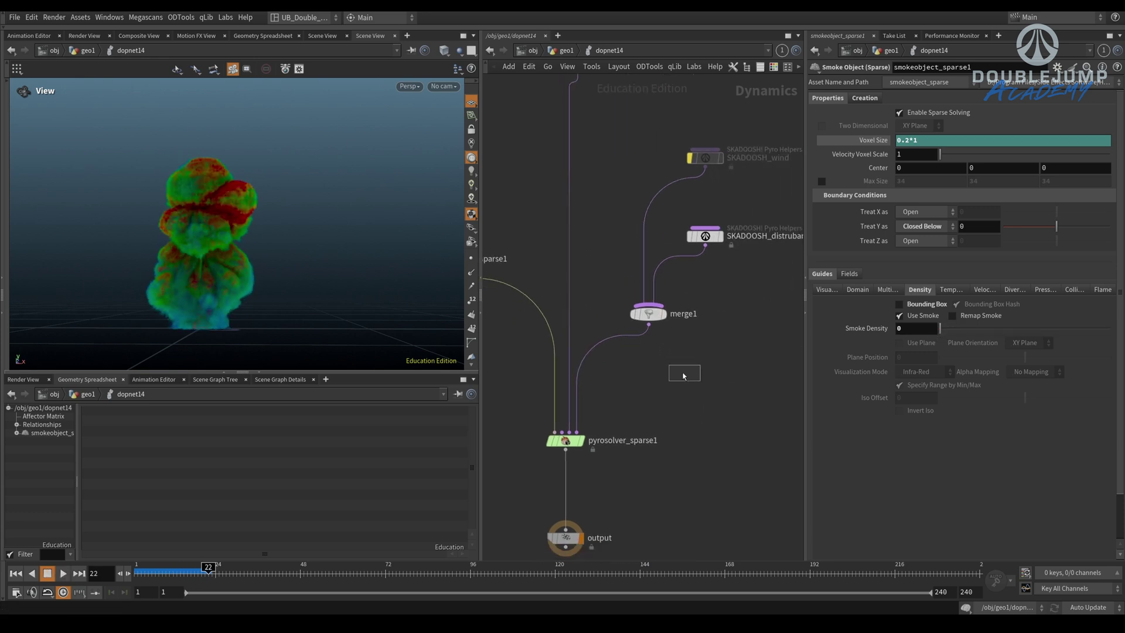
{"action": "left_click", "coordinate": [705, 236]}
{"action": "middle_click_drag", "start_coordinate": [704, 240], "coordinate": [614, 265]}
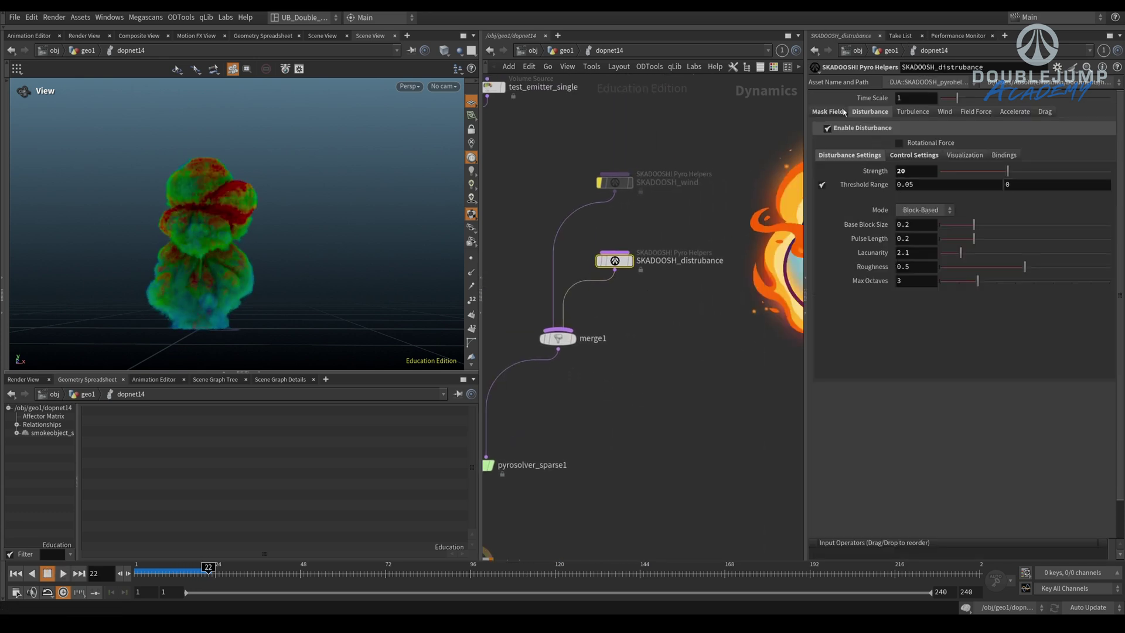
{"action": "left_click", "coordinate": [827, 111]}
{"action": "left_click", "coordinate": [847, 144]}
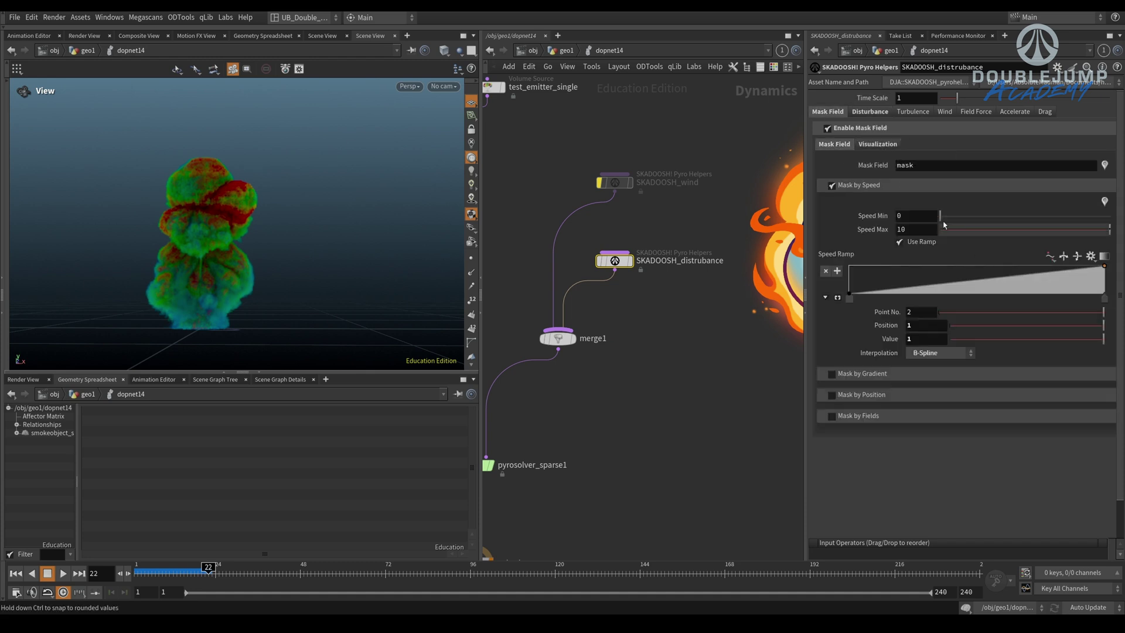
{"action": "left_click_drag", "start_coordinate": [961, 215], "coordinate": [1015, 217]}
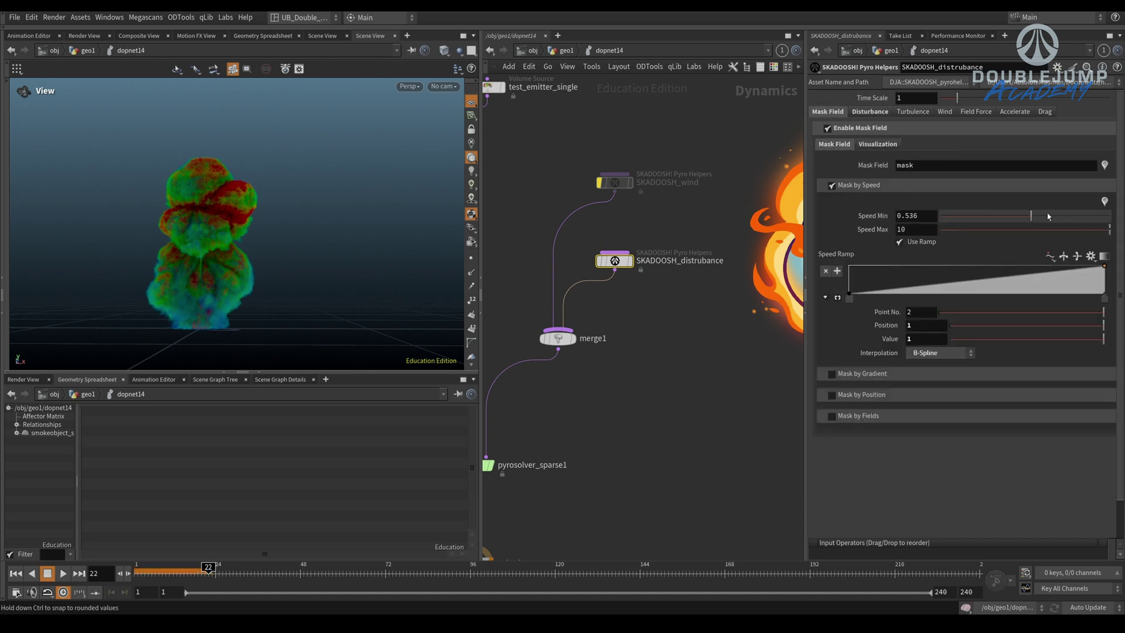
{"action": "double_click", "coordinate": [911, 216]}
{"action": "type", "text": "3"}
{"action": "key", "text": "Return"}
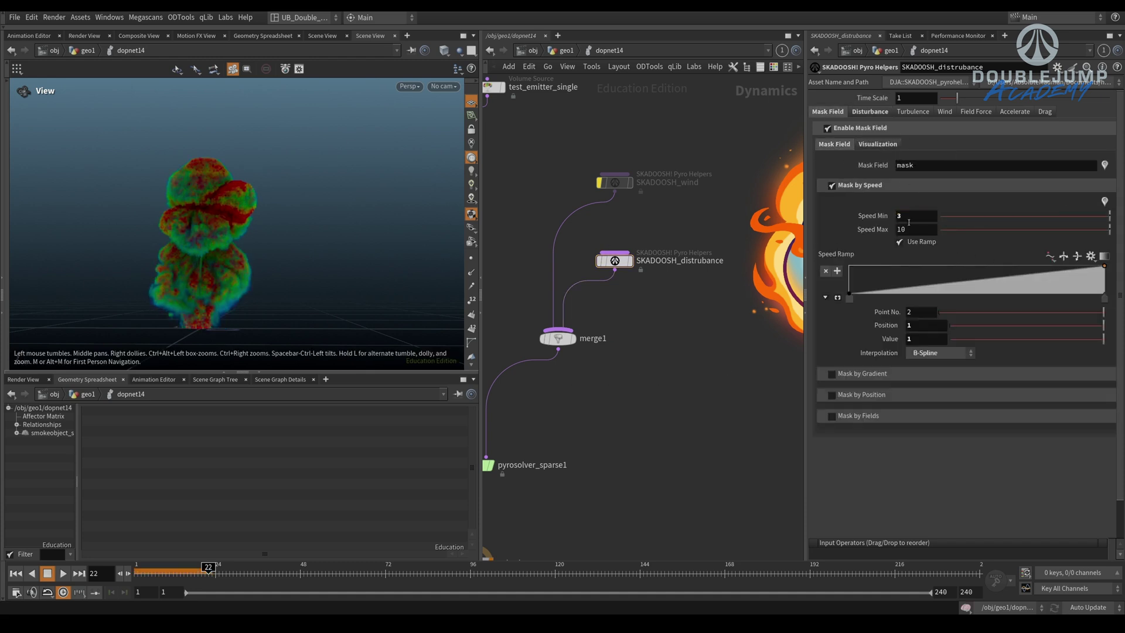
{"action": "double_click", "coordinate": [913, 216]}
{"action": "type", "text": "5"}
{"action": "key", "text": "Tab"}
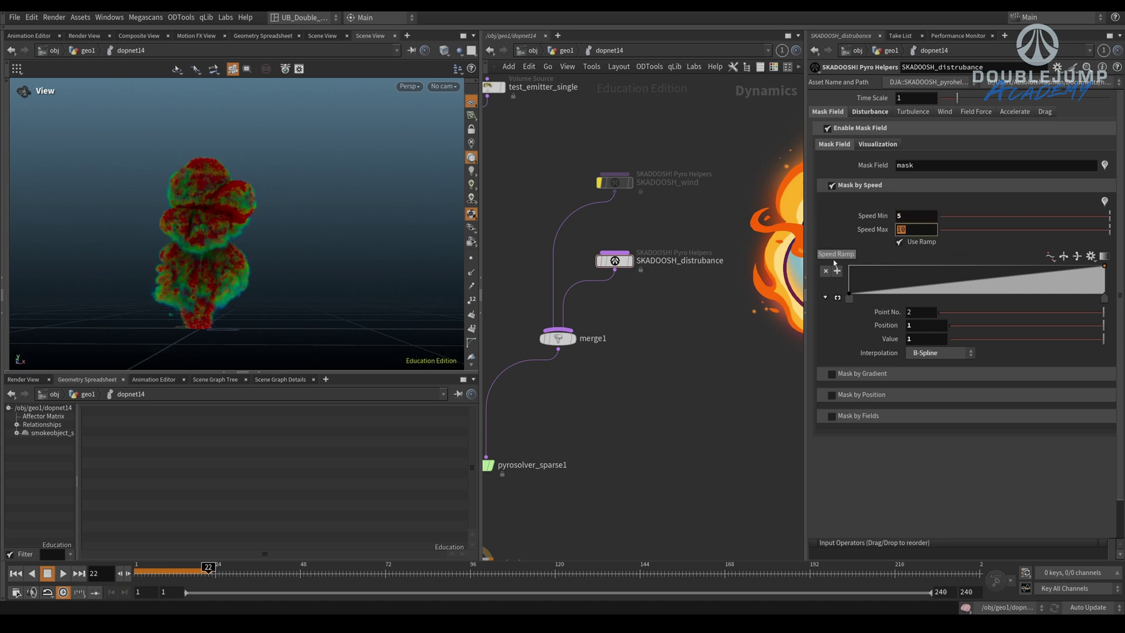
- Set the mask's Speed Max to 30, reduce it to 20, and return to the first frame
{"action": "type", "text": "30"}
{"action": "key", "text": "Return"}
{"action": "double_click", "coordinate": [912, 230]}
{"action": "type", "text": "20"}
{"action": "key", "text": "Return"}
{"action": "key", "text": "ctrl+Up"}
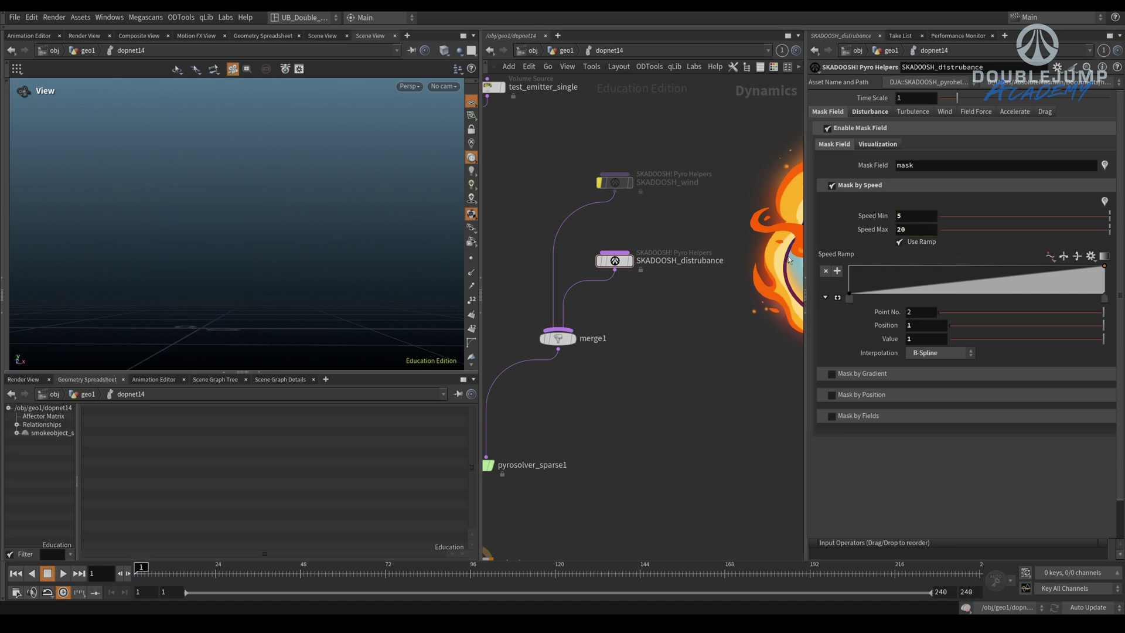
- Play the simulation to check the speed mask, stop it, and set Speed Min of SKADOOSH_distrubance to 10
{"action": "key", "text": "Up"}
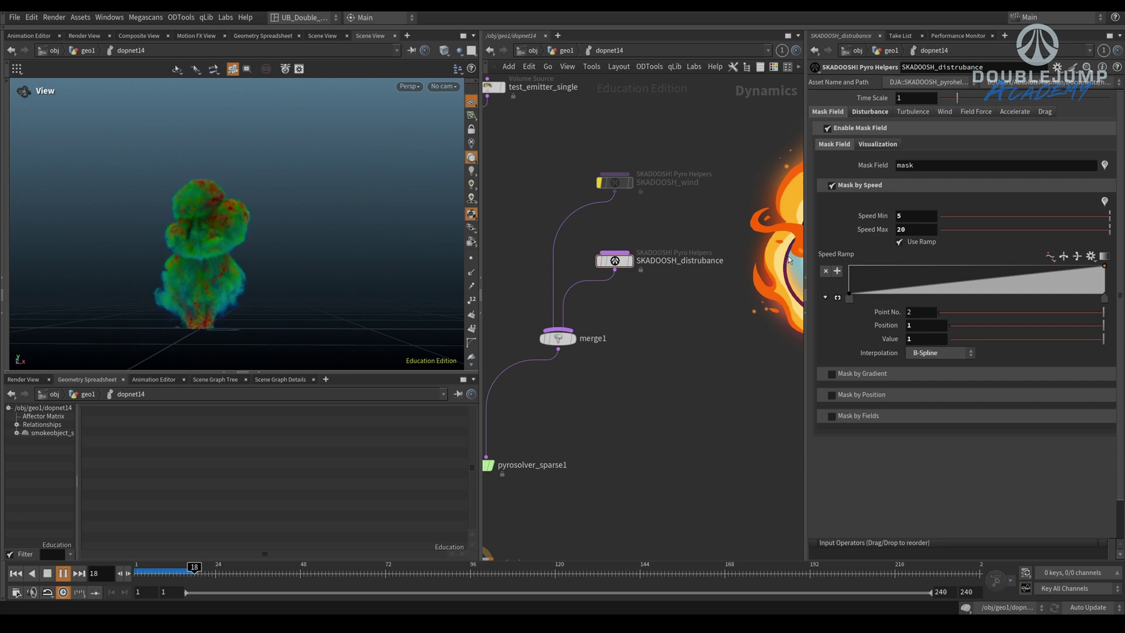
{"action": "key", "text": "Up"}
{"action": "double_click", "coordinate": [903, 216]}
{"action": "type", "text": "10"}
{"action": "key", "text": "Return"}
- Set the Smoke Density of the density guide on smokeobject_sparse1 to 1
{"action": "middle_click_drag", "start_coordinate": [586, 331], "coordinate": [802, 324]}
{"action": "left_click_drag", "start_coordinate": [630, 221], "coordinate": [530, 290]}
{"action": "double_click", "coordinate": [902, 329]}
{"action": "type", "text": "1"}
{"action": "left_click", "coordinate": [689, 386]}
- Switch the Mask Visualiser of SKADOOSH_distrubance to MASK (mask)
{"action": "middle_click_drag", "start_coordinate": [801, 370], "coordinate": [642, 370]}
{"action": "left_click", "coordinate": [678, 253]}
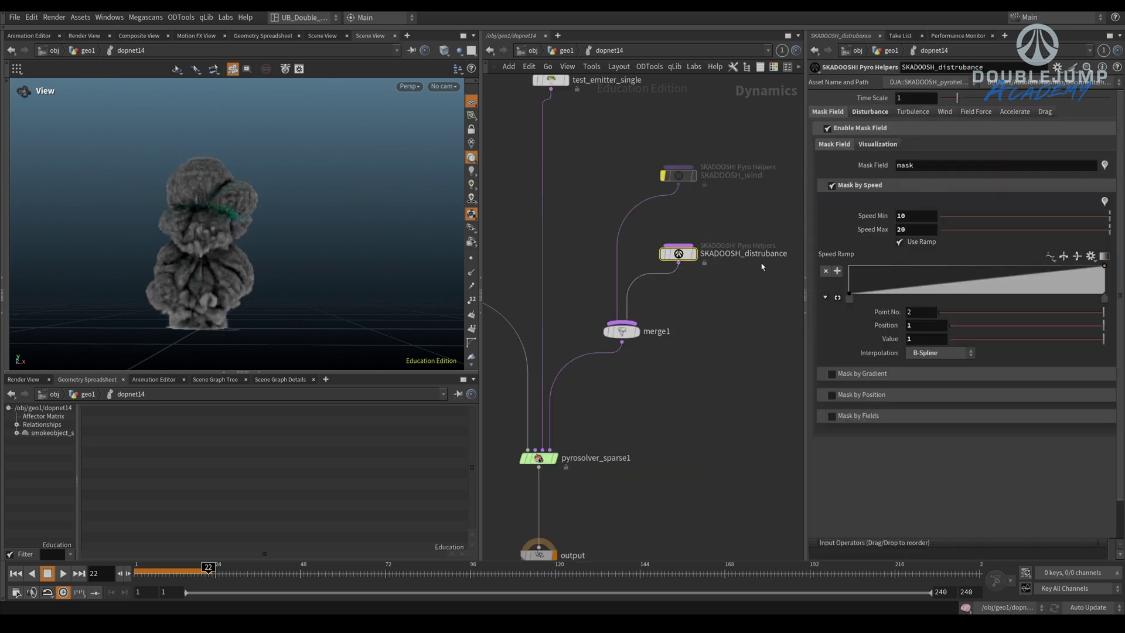
{"action": "left_click", "coordinate": [880, 144]}
{"action": "left_click", "coordinate": [916, 161]}
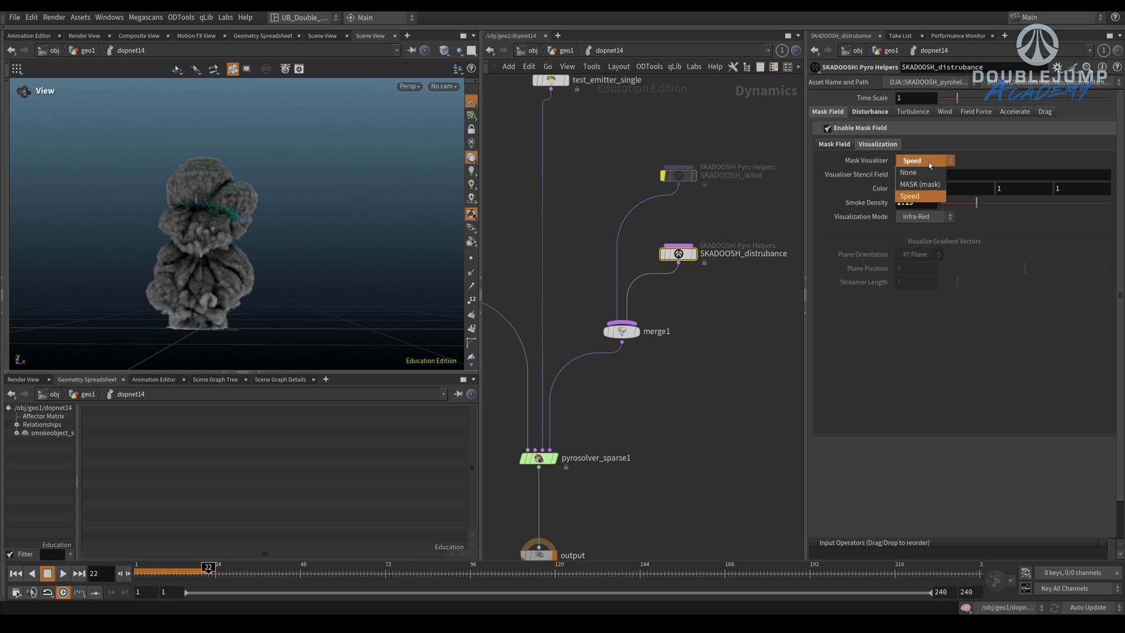
{"action": "left_click", "coordinate": [910, 197]}
{"action": "left_click", "coordinate": [920, 161]}
{"action": "left_click", "coordinate": [908, 184]}
- Check the Mask Field name of the disturbance mask and set its Mask Visualiser to None
{"action": "left_click", "coordinate": [833, 144]}
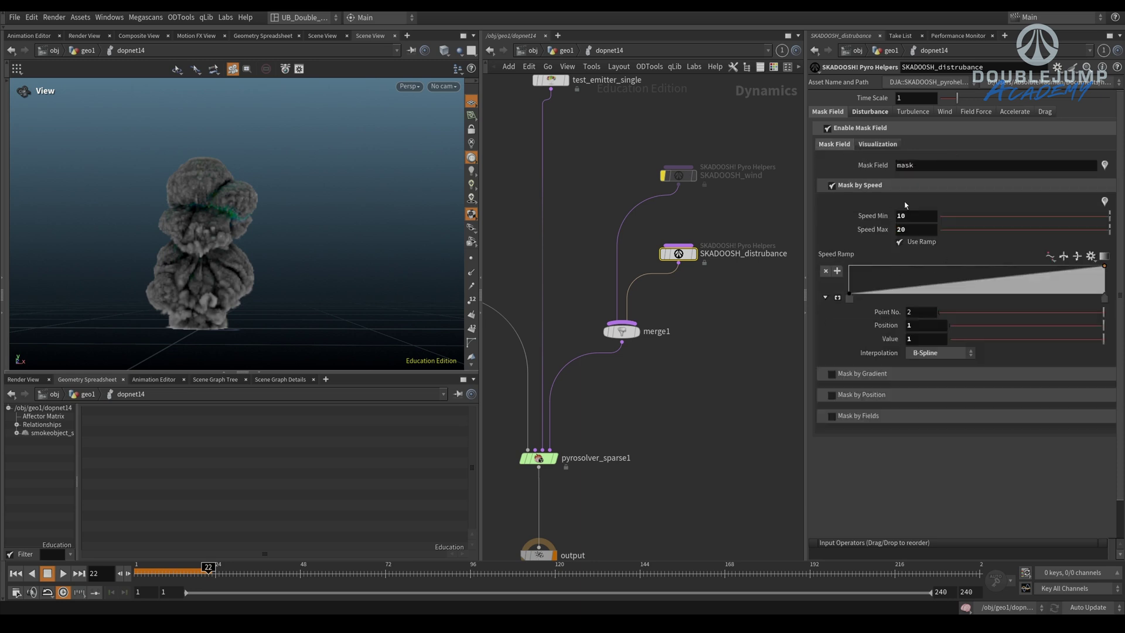
{"action": "double_click", "coordinate": [904, 165]}
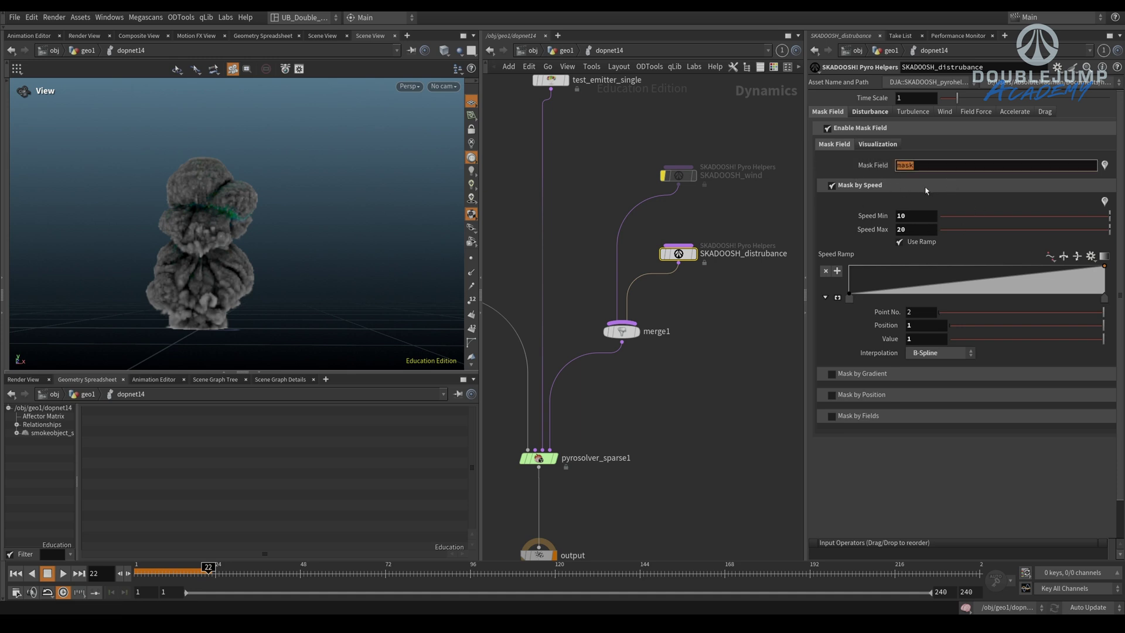
{"action": "left_click", "coordinate": [884, 115]}
{"action": "left_click", "coordinate": [829, 113]}
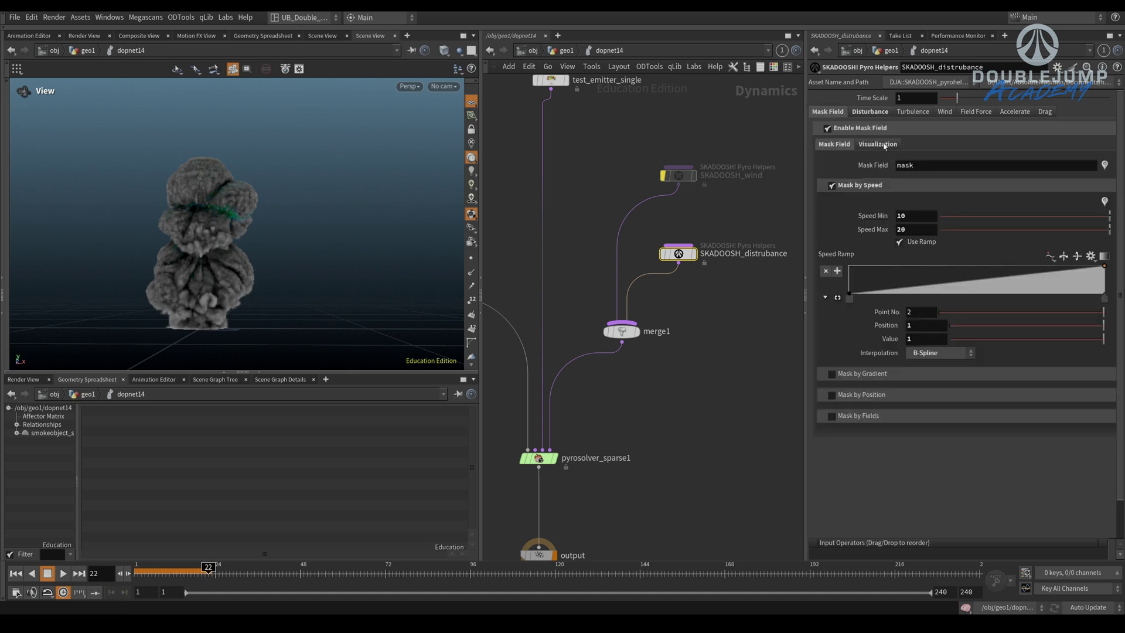
{"action": "left_click", "coordinate": [884, 144]}
{"action": "left_click", "coordinate": [926, 161]}
{"action": "left_click", "coordinate": [926, 174]}
- Set the disturbance Strength to 50 and replay the simulation from the first frame, viewing it up close
{"action": "left_click", "coordinate": [872, 113]}
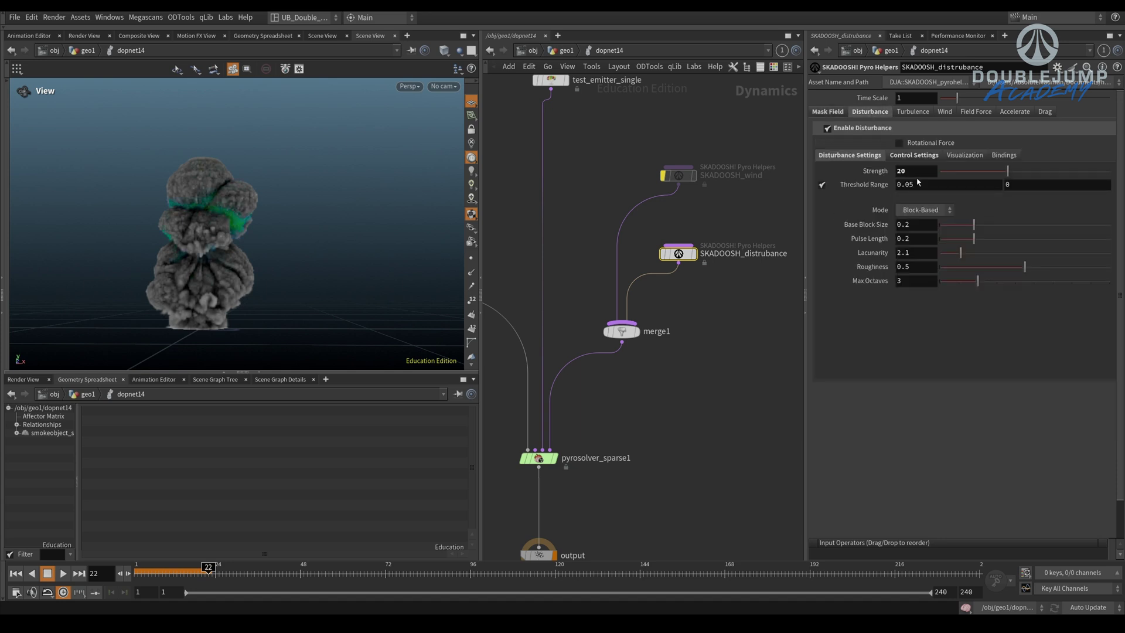
{"action": "left_click_drag", "start_coordinate": [916, 173], "coordinate": [775, 198]}
{"action": "type", "text": "50"}
{"action": "key", "text": "Return"}
{"action": "key", "text": "ctrl+Up"}
{"action": "key", "text": "Up"}
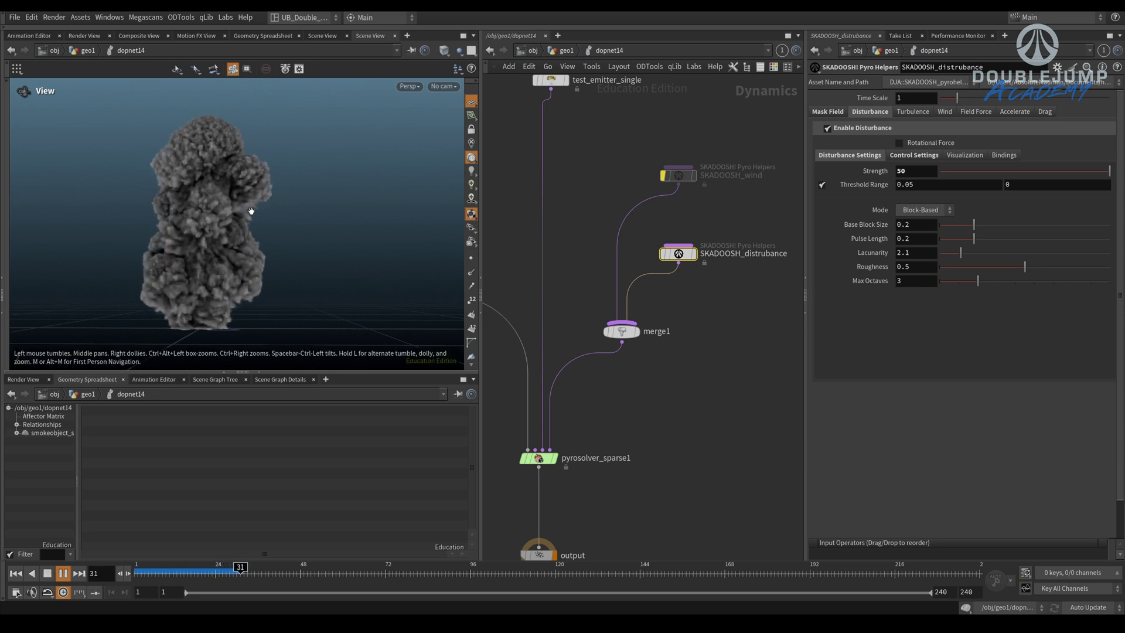
{"action": "key", "text": "Up"}
{"action": "mouse_move", "coordinate": [274, 257]}
{"action": "left_mouse_down"}
{"action": "mouse_move", "coordinate": [251, 279]}
{"action": "mouse_move", "coordinate": [258, 253]}
{"action": "mouse_move", "coordinate": [287, 253]}
{"action": "left_mouse_up"}
- Set the Voxel Size of smokeobject_sparse1 to 0.1 and return to the first frame
{"action": "middle_click_drag", "start_coordinate": [581, 255], "coordinate": [736, 261]}
{"action": "left_click", "coordinate": [535, 281]}
{"action": "middle_click_drag", "start_coordinate": [610, 245], "coordinate": [577, 247]}
{"action": "double_click", "coordinate": [916, 142]}
{"action": "key", "text": "Return"}
{"action": "middle_click_drag", "start_coordinate": [614, 210], "coordinate": [610, 217]}
{"action": "key", "text": "ctrl+Up"}
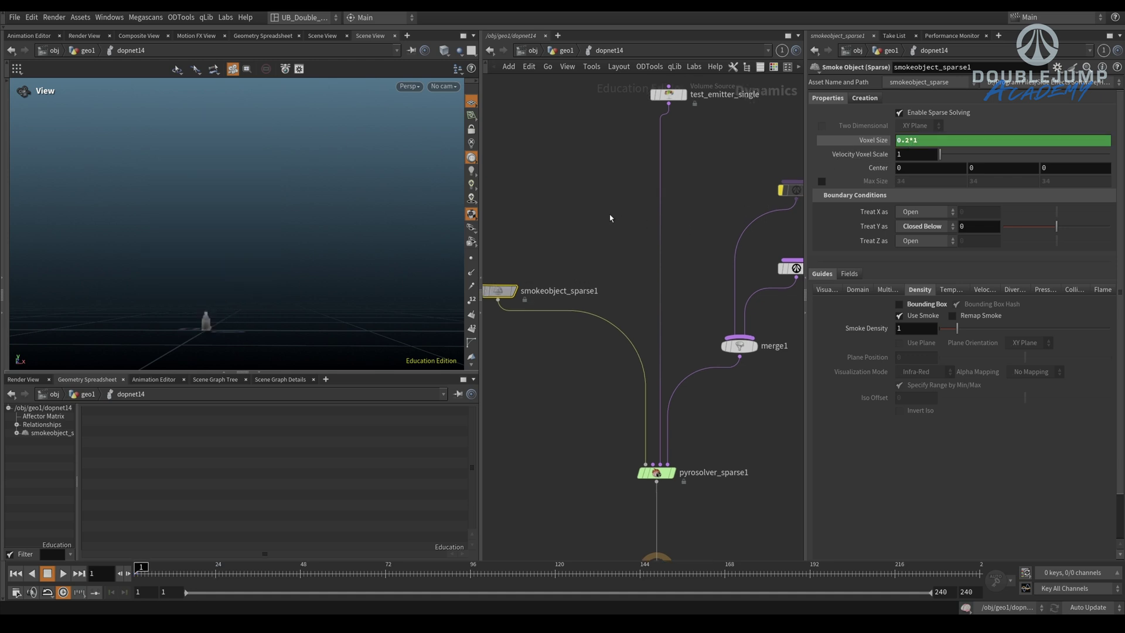
{"action": "key", "text": "Return"}
- Play the higher-resolution simulation, stop it, and examine the smoke detail in the viewport
{"action": "key", "text": "Up"}
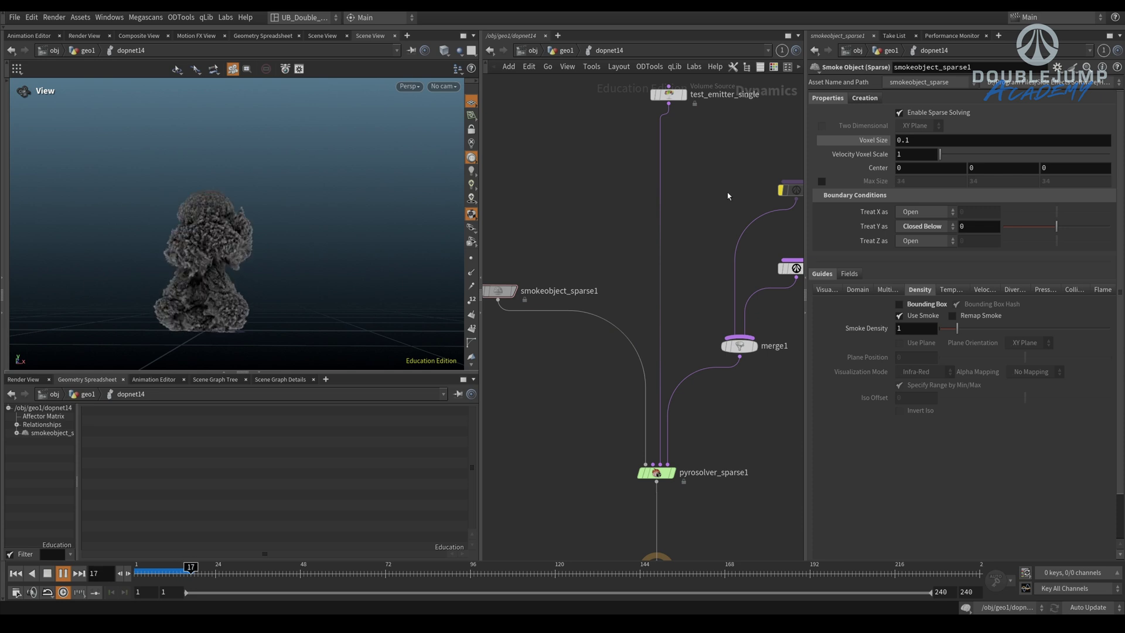
{"action": "key", "text": "Up"}
{"action": "left_click_drag", "start_coordinate": [220, 300], "coordinate": [317, 279], "text": "alt"}
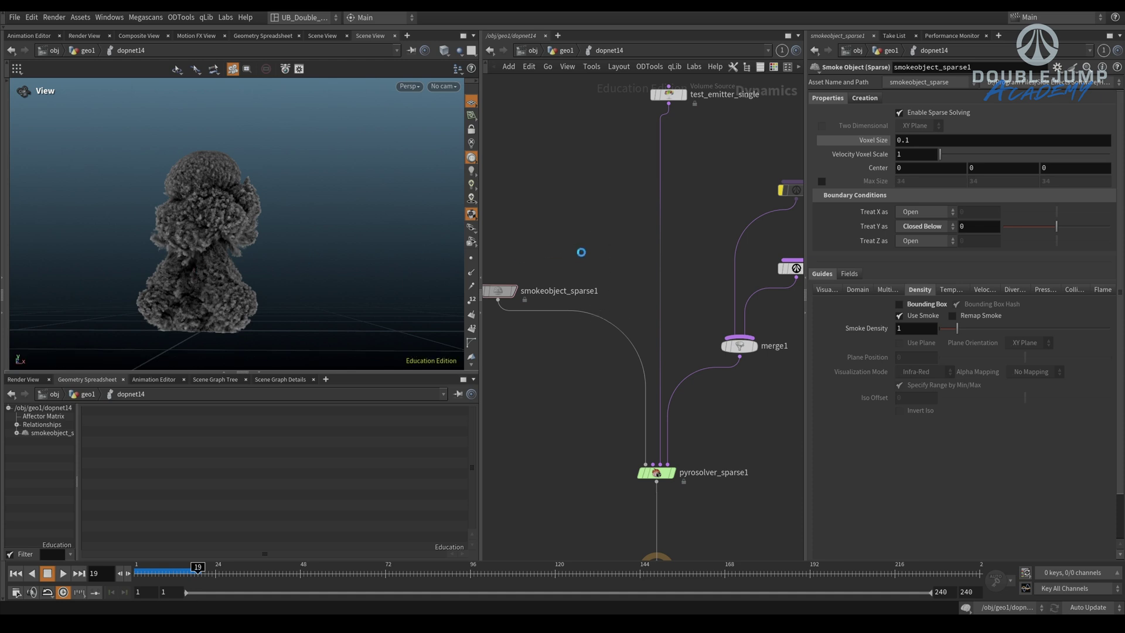
- Go up to the geo1 network, display filecache20, and examine the cached explosion from several views
{"action": "key", "text": "u"}
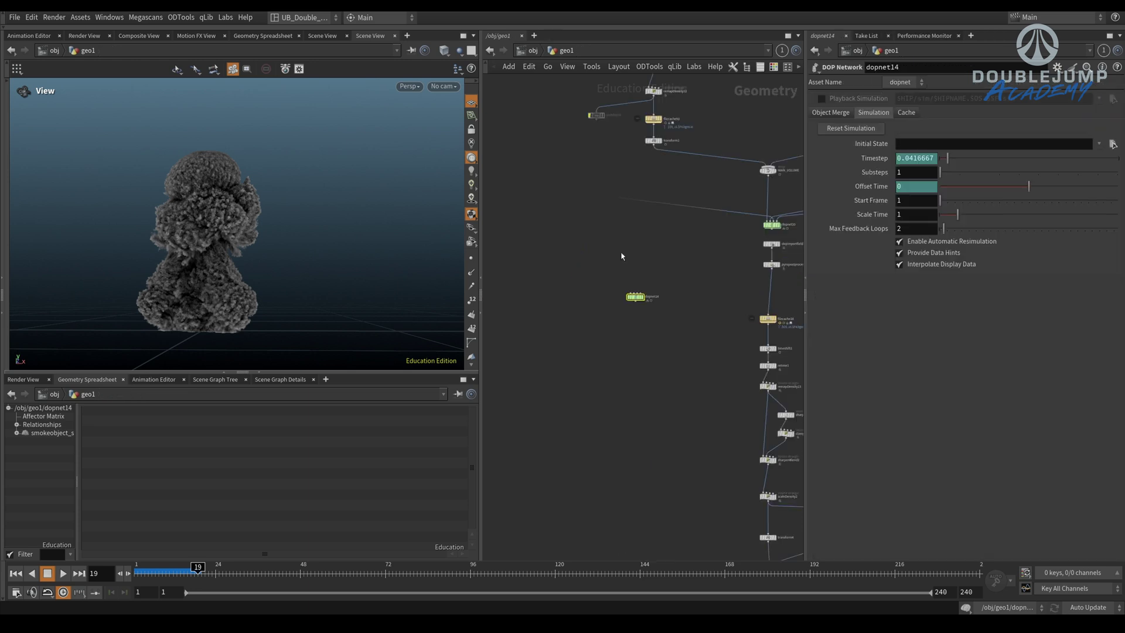
{"action": "middle_click_drag", "start_coordinate": [538, 286], "coordinate": [477, 250]}
{"action": "scroll", "coordinate": [572, 304], "scroll_direction": "up", "scroll_amount": 2}
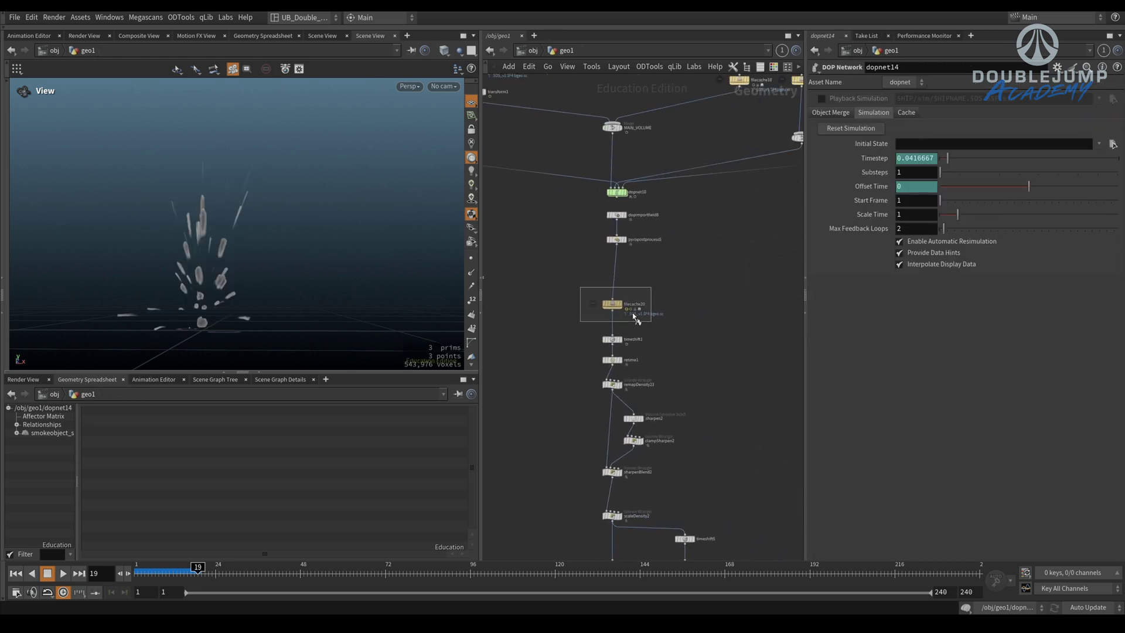
{"action": "left_click", "coordinate": [594, 318]}
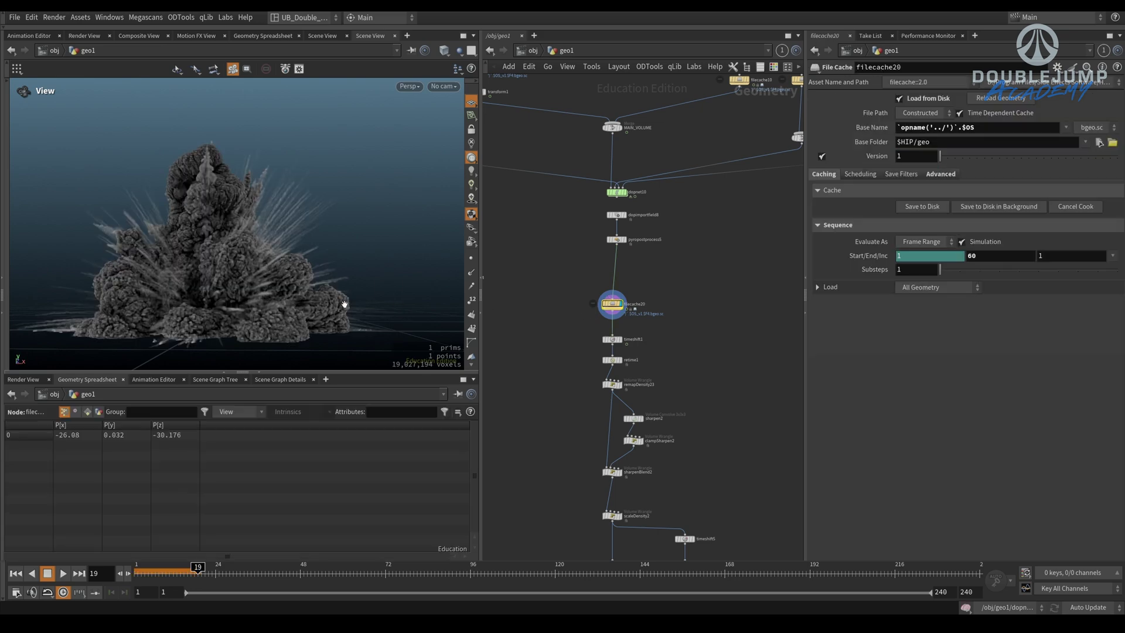
{"action": "right_click_drag", "start_coordinate": [281, 331], "coordinate": [362, 241]}
{"action": "left_click_drag", "start_coordinate": [225, 248], "coordinate": [251, 259]}
{"action": "right_click_drag", "start_coordinate": [251, 258], "coordinate": [214, 293]}
{"action": "right_click_drag", "start_coordinate": [292, 246], "coordinate": [274, 267]}
- Display the density post-processing results of remapDensity23 and sharpenBlend2 one after the other
{"action": "middle_click_drag", "start_coordinate": [555, 352], "coordinate": [530, 283]}
{"action": "scroll", "coordinate": [558, 313], "scroll_direction": "up", "scroll_amount": 3}
{"action": "key", "text": "r"}
{"action": "left_click", "coordinate": [597, 319]}
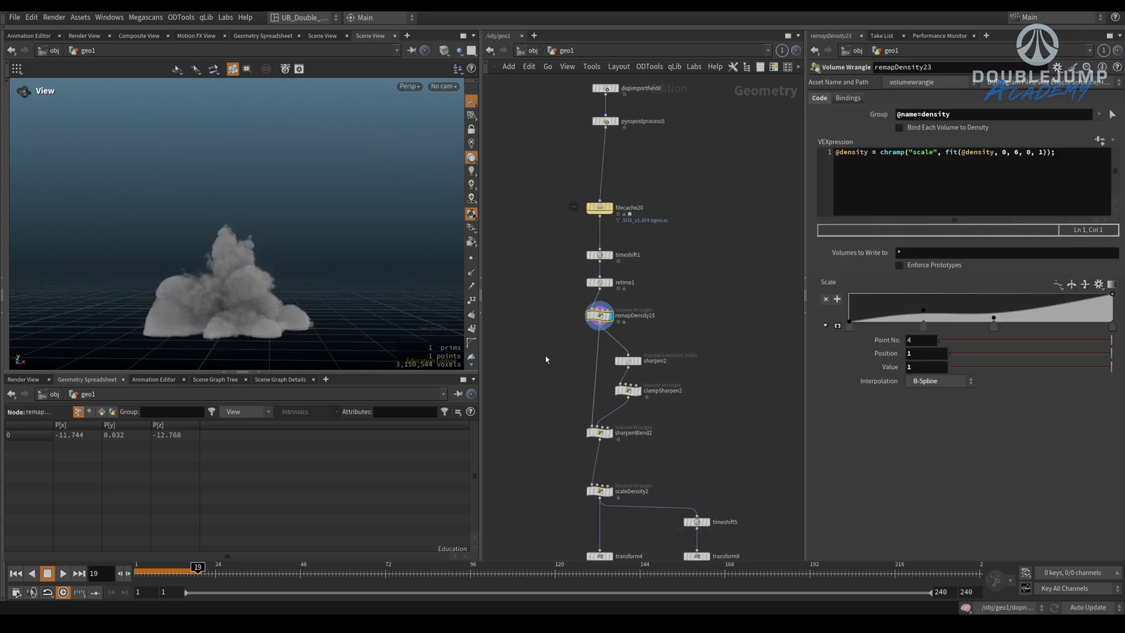
{"action": "middle_click_drag", "start_coordinate": [546, 359], "coordinate": [543, 279]}
{"action": "key", "text": "r"}
{"action": "left_click", "coordinate": [591, 357]}
- Display scaleDensity2 and move the timeline to frame 39 to view the larger explosion
{"action": "middle_click_drag", "start_coordinate": [552, 413], "coordinate": [547, 371]}
{"action": "left_click_drag", "start_coordinate": [552, 354], "coordinate": [607, 393]}
{"action": "key", "text": "r"}
{"action": "middle_click_drag", "start_coordinate": [547, 384], "coordinate": [548, 360]}
{"action": "left_click", "coordinate": [269, 572]}
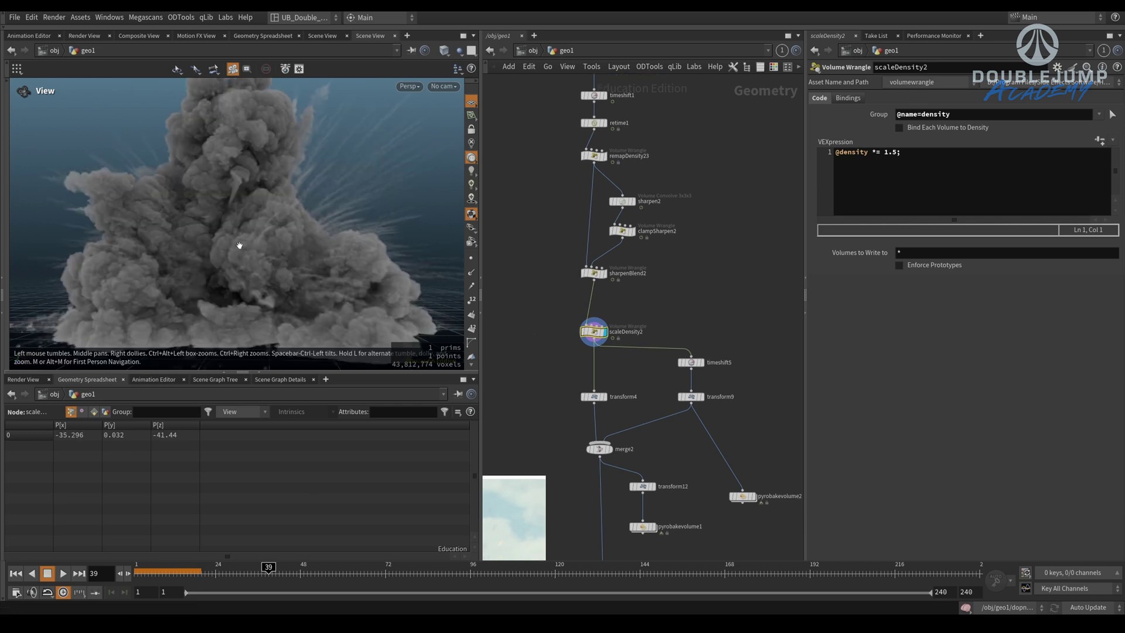
- Display and select remapDensity23 to compare its density with the scaled result
{"action": "middle_click_drag", "start_coordinate": [519, 195], "coordinate": [522, 317]}
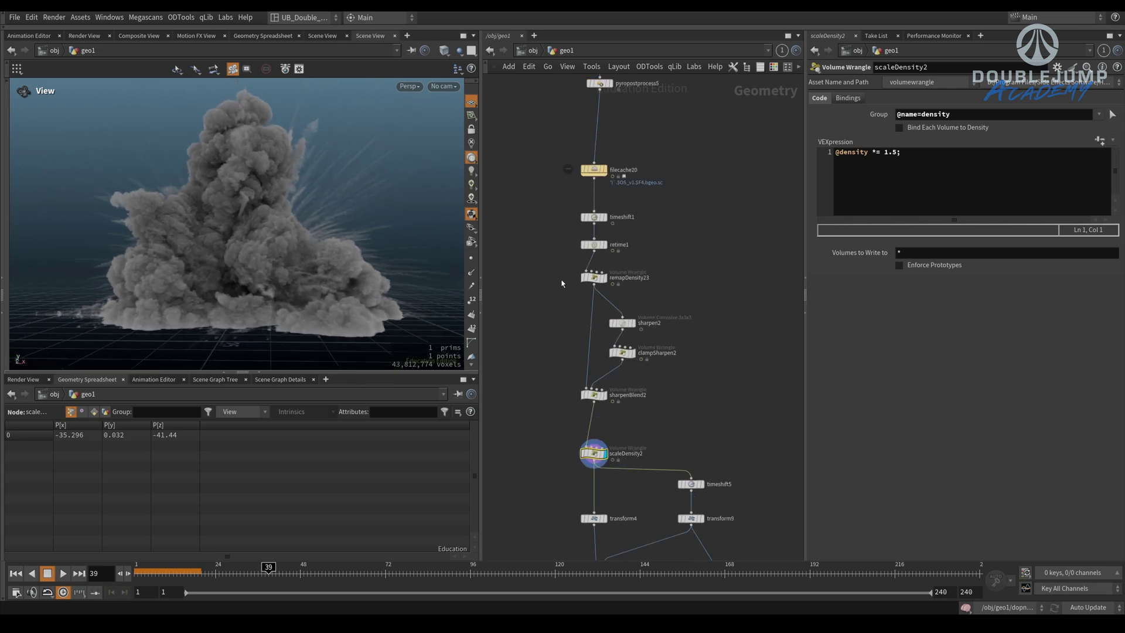
{"action": "middle_click_drag", "start_coordinate": [547, 273], "coordinate": [549, 259]}
{"action": "key", "text": "r"}
{"action": "left_click_drag", "start_coordinate": [557, 249], "coordinate": [618, 283]}
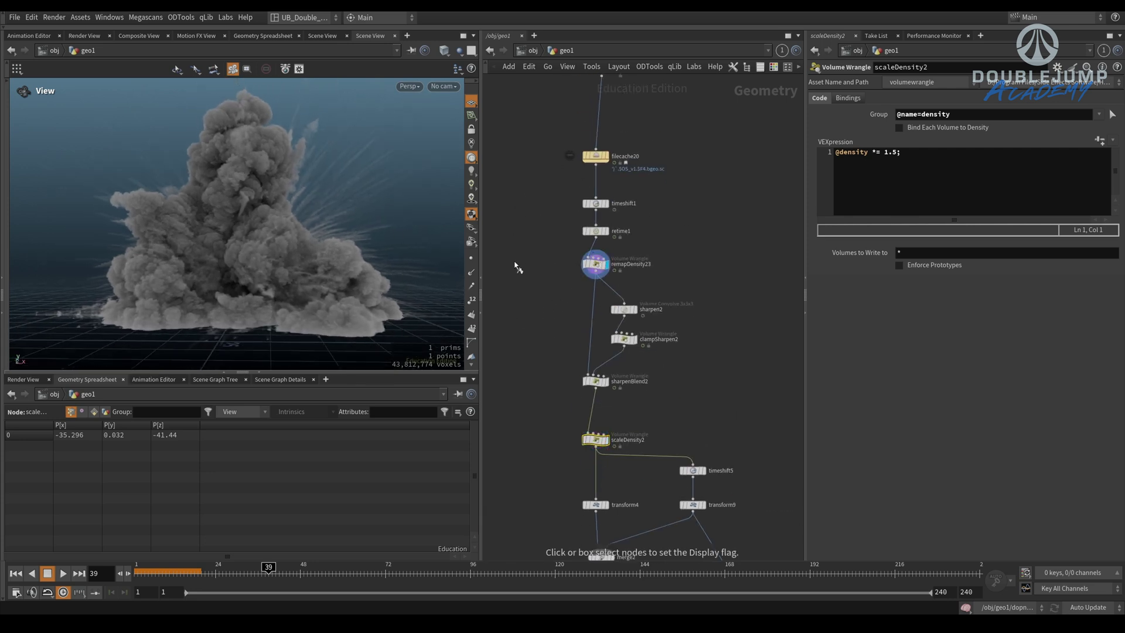
{"action": "left_click", "coordinate": [595, 263]}
{"action": "middle_click_drag", "start_coordinate": [572, 212], "coordinate": [555, 151]}
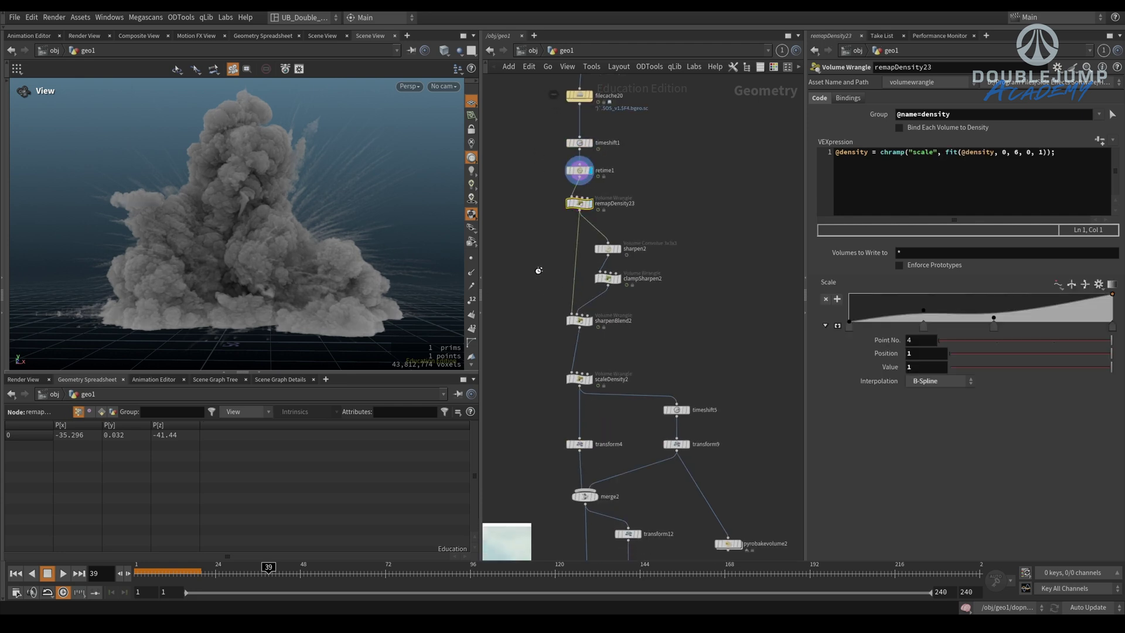
- Select the displayed retime1 node and switch the viewport to high quality lighting
{"action": "left_click", "coordinate": [573, 171]}
{"action": "middle_click_drag", "start_coordinate": [536, 129], "coordinate": [555, 185]}
{"action": "left_click", "coordinate": [472, 183]}
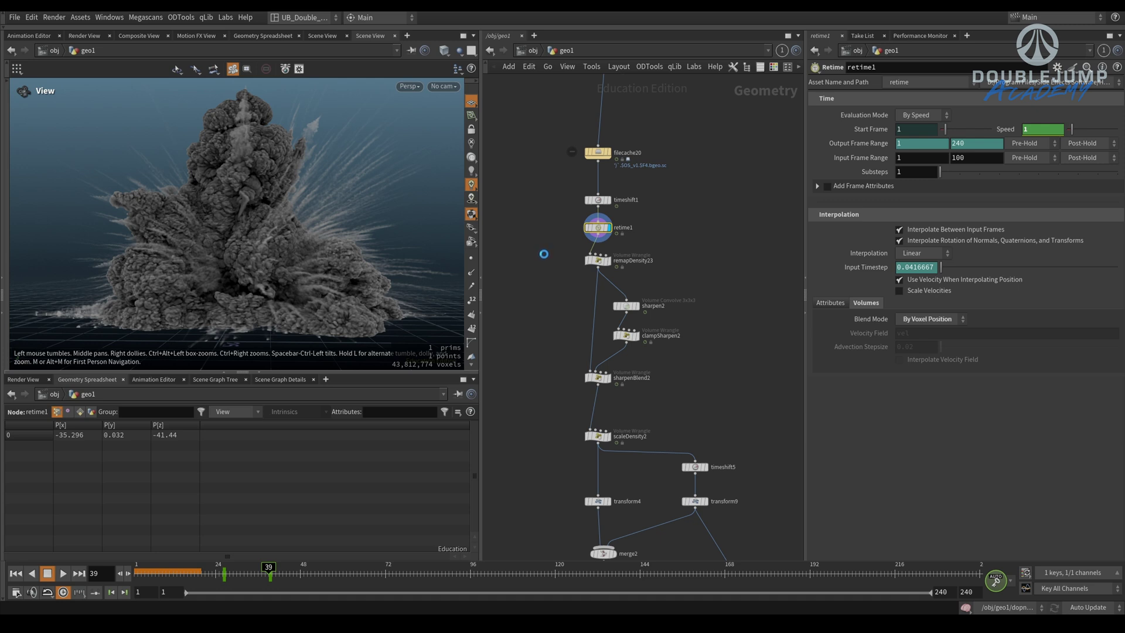
{"action": "middle_click_drag", "start_coordinate": [544, 281], "coordinate": [543, 256]}
{"action": "middle_click_drag", "start_coordinate": [559, 318], "coordinate": [547, 299]}
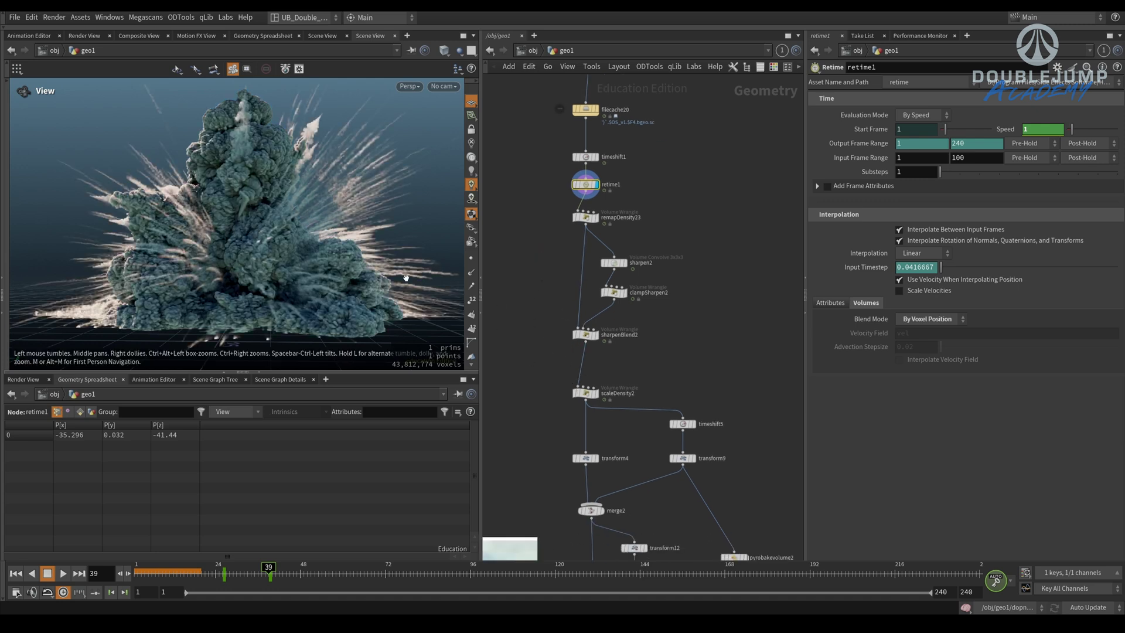
- Display and select scaleDensity2 to view the processed explosion under the scene lighting
{"action": "middle_click_drag", "start_coordinate": [549, 493], "coordinate": [537, 292]}
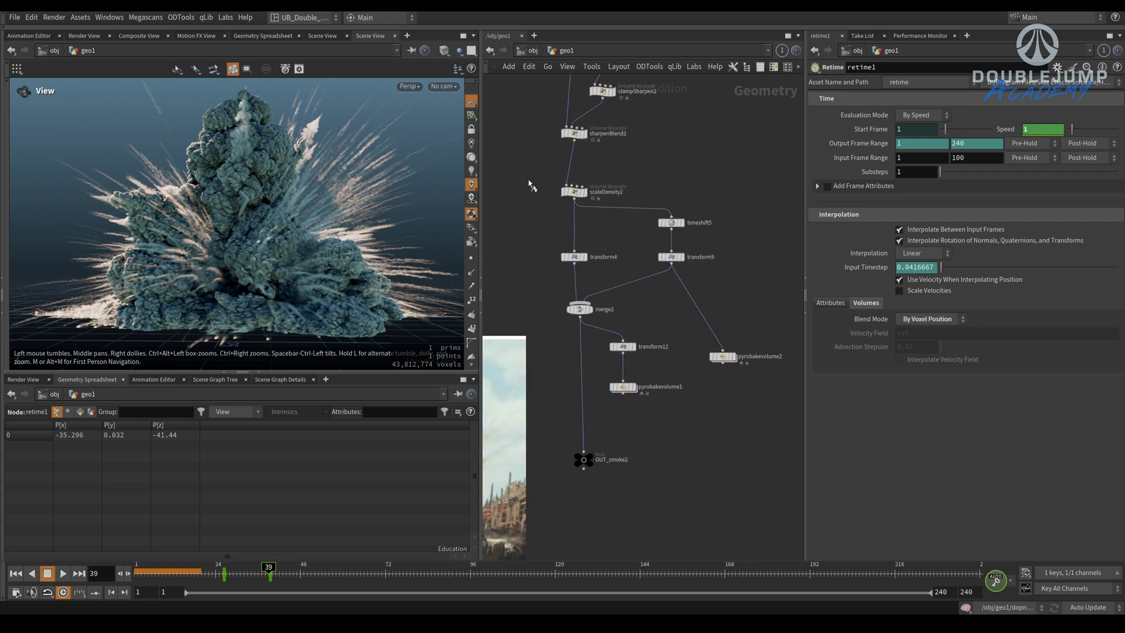
{"action": "left_click", "coordinate": [585, 192]}
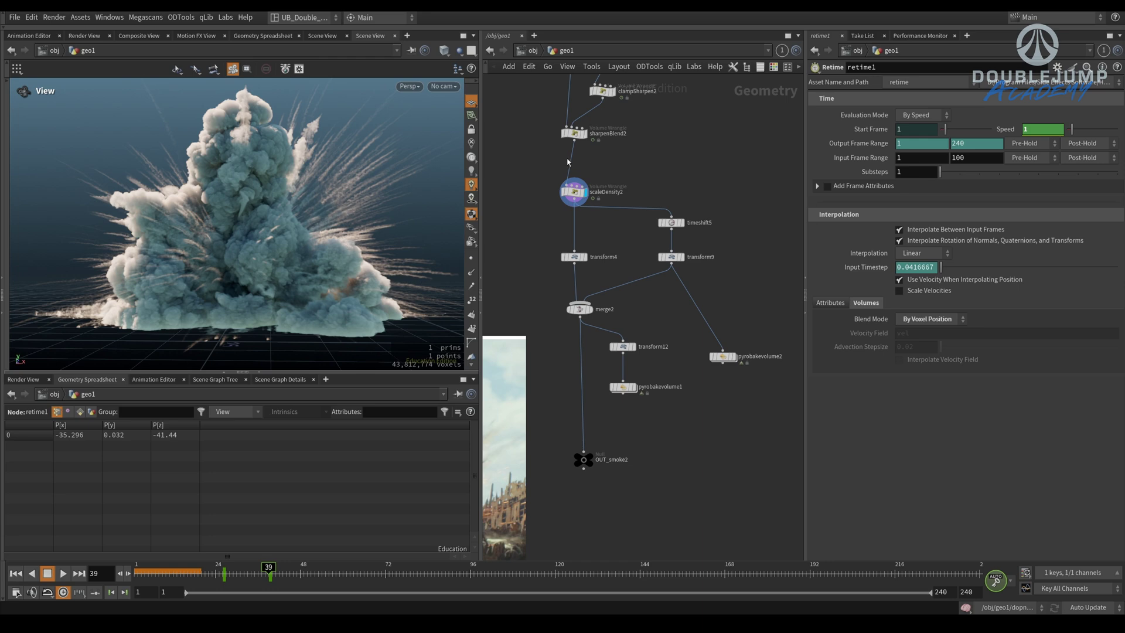
{"action": "middle_click_drag", "start_coordinate": [647, 145], "coordinate": [636, 289]}
{"action": "left_click_drag", "start_coordinate": [633, 298], "coordinate": [571, 350]}
{"action": "middle_click_drag", "start_coordinate": [658, 227], "coordinate": [639, 299]}
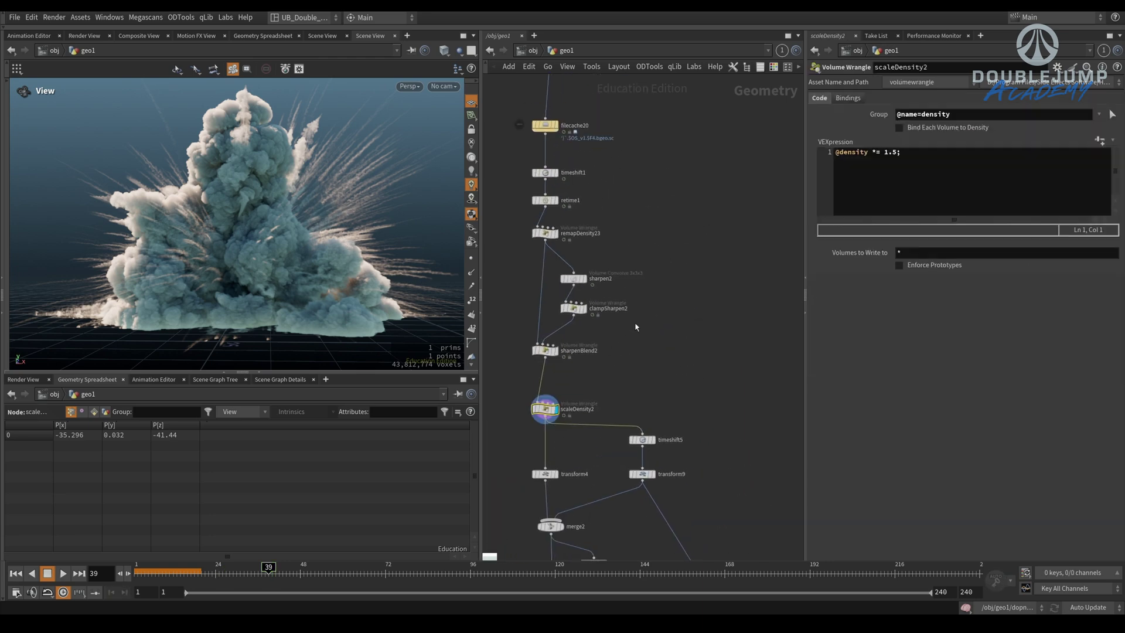
- Return to the first frame, enter the dopnet14 network, and play its simulation
{"action": "scroll", "coordinate": [640, 299], "scroll_direction": "down", "scroll_amount": 10}
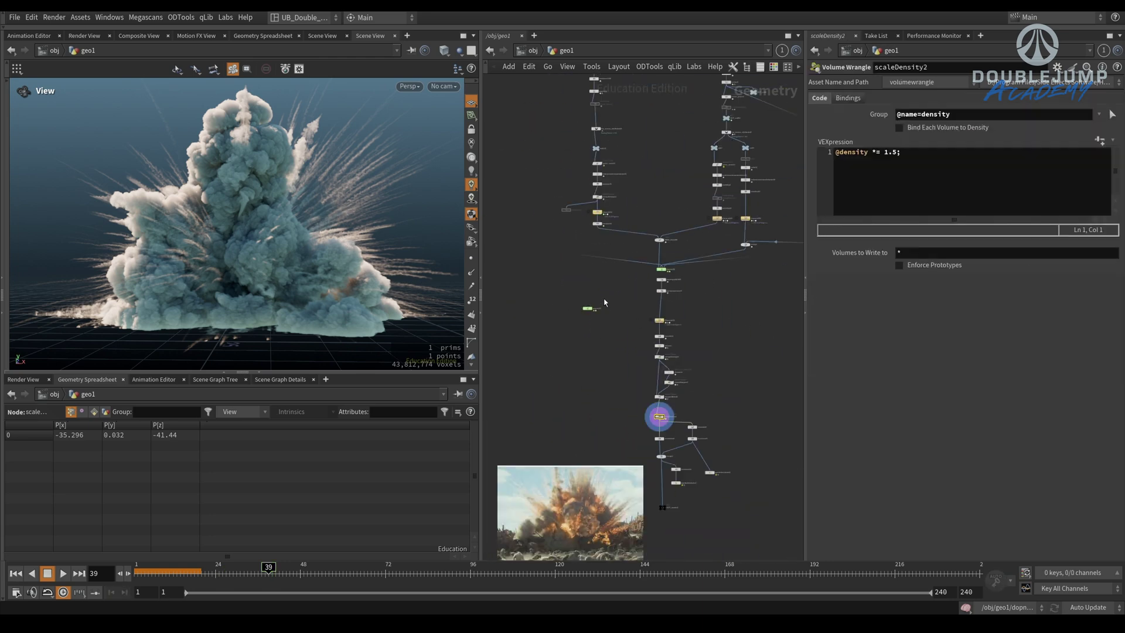
{"action": "scroll", "coordinate": [598, 325], "scroll_direction": "up", "scroll_amount": 6}
{"action": "key", "text": "ctrl+Up"}
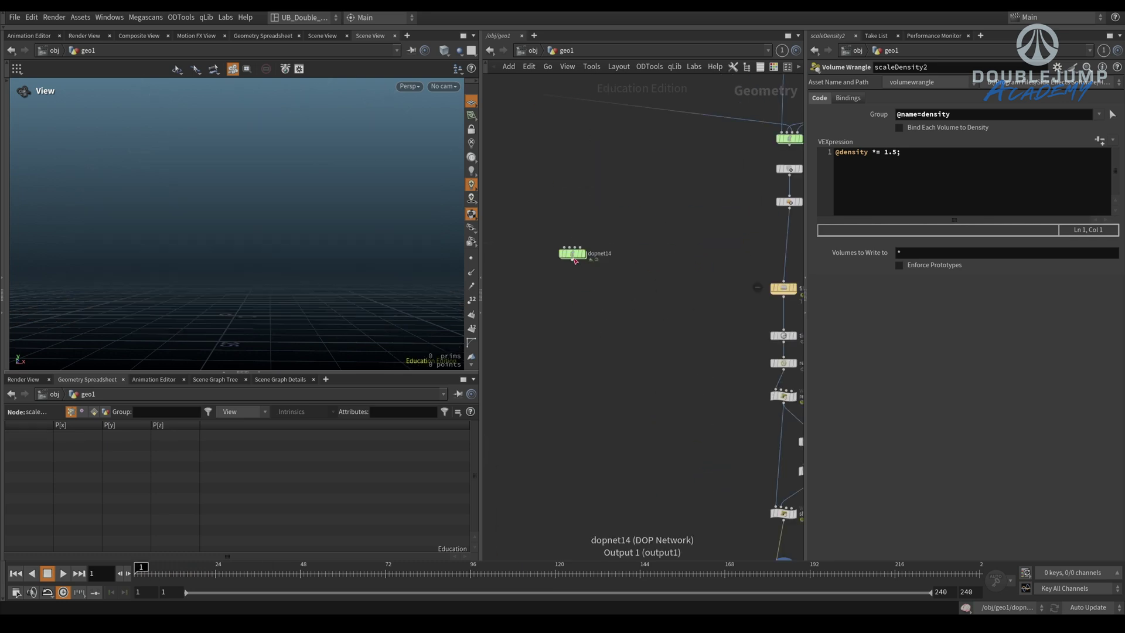
{"action": "double_click", "coordinate": [573, 254]}
{"action": "key", "text": "Up"}
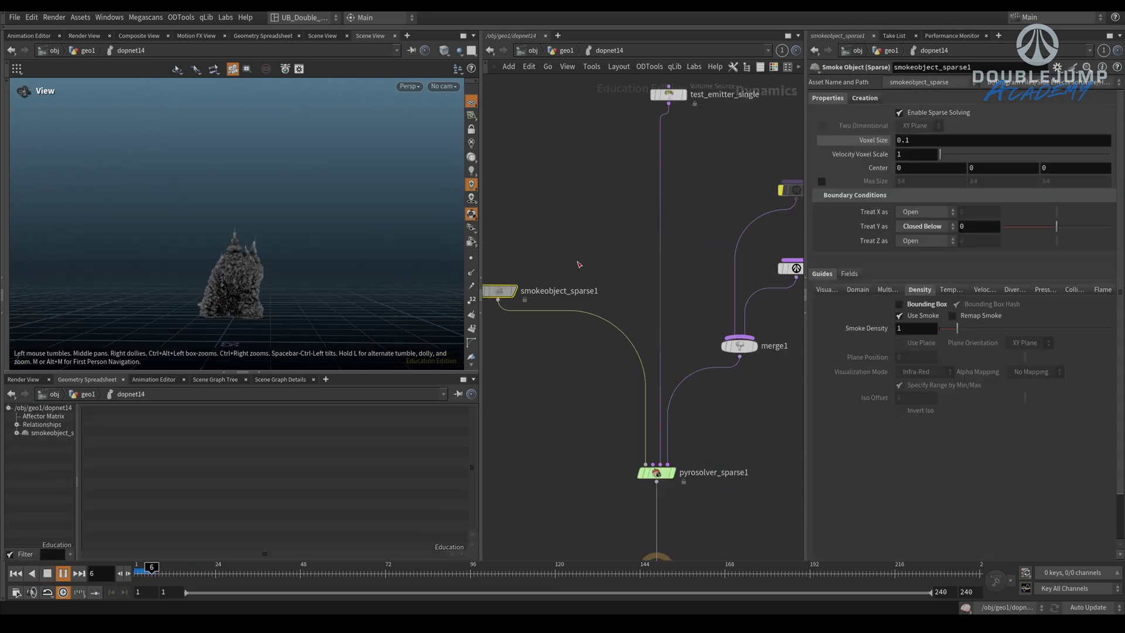
- Lower the Smoke Density of the smokeobject_sparse1 density guide to 0.1, 0.01 and finally 0.001
{"action": "left_click", "coordinate": [913, 328]}
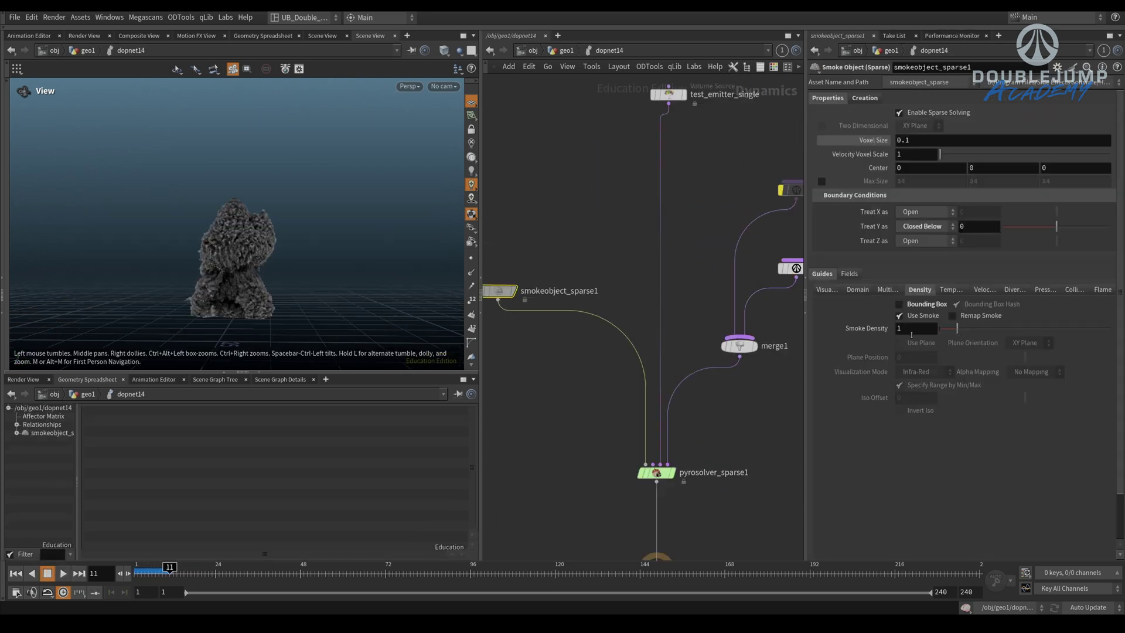
{"action": "key", "text": "BackSpace"}
{"action": "type", "text": "0.1"}
{"action": "key", "text": "Return"}
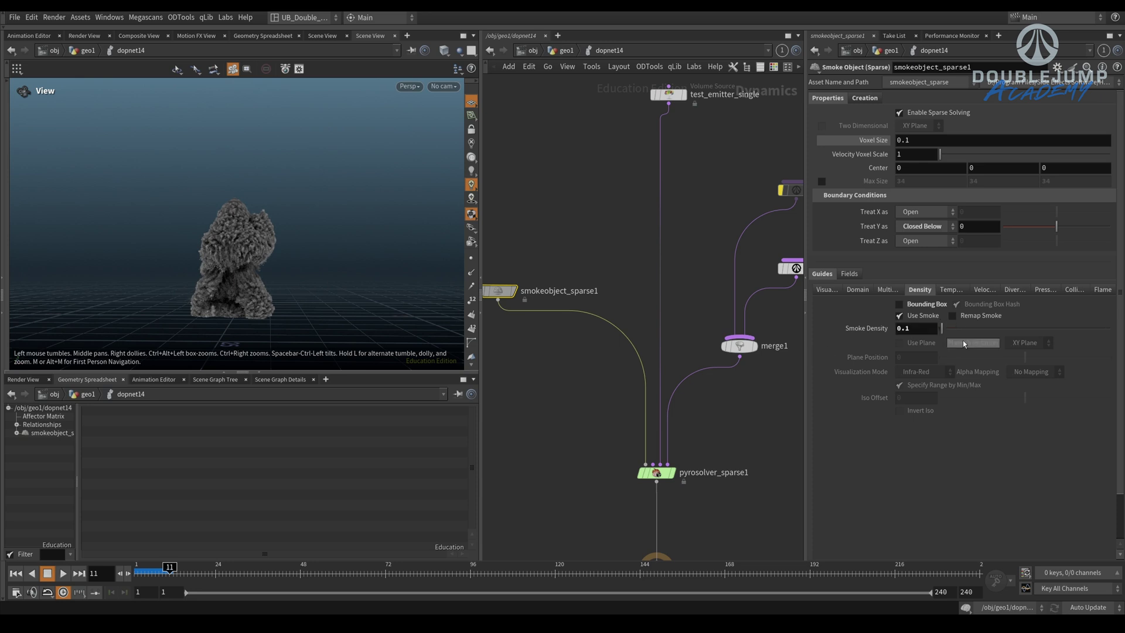
{"action": "left_click", "coordinate": [911, 329]}
{"action": "type", "text": "01"}
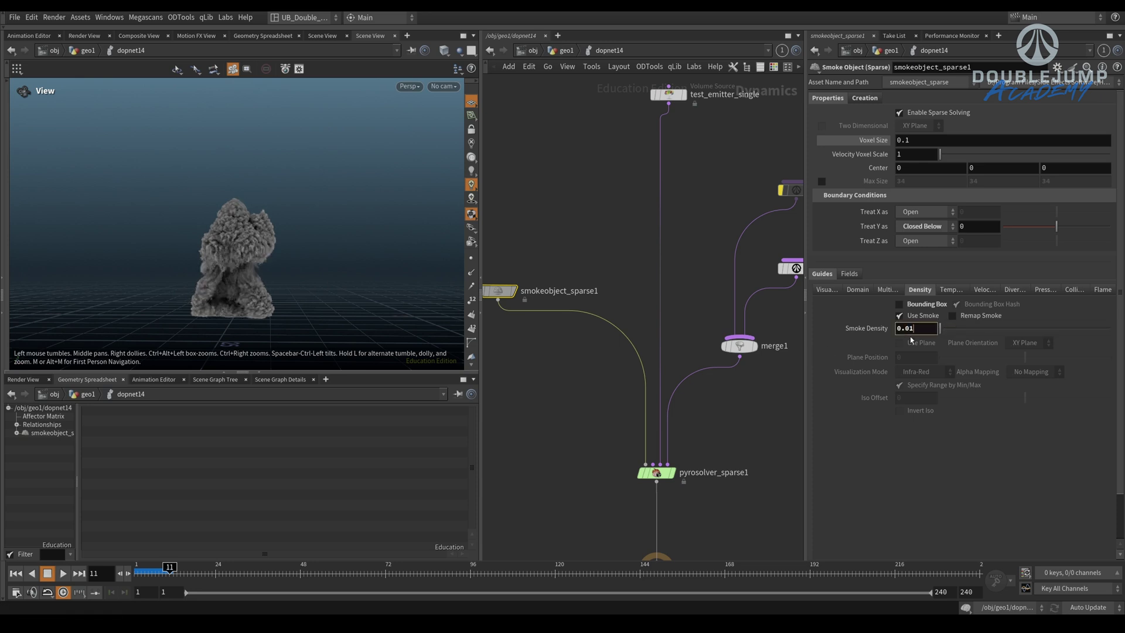
{"action": "type", "text": "01"}
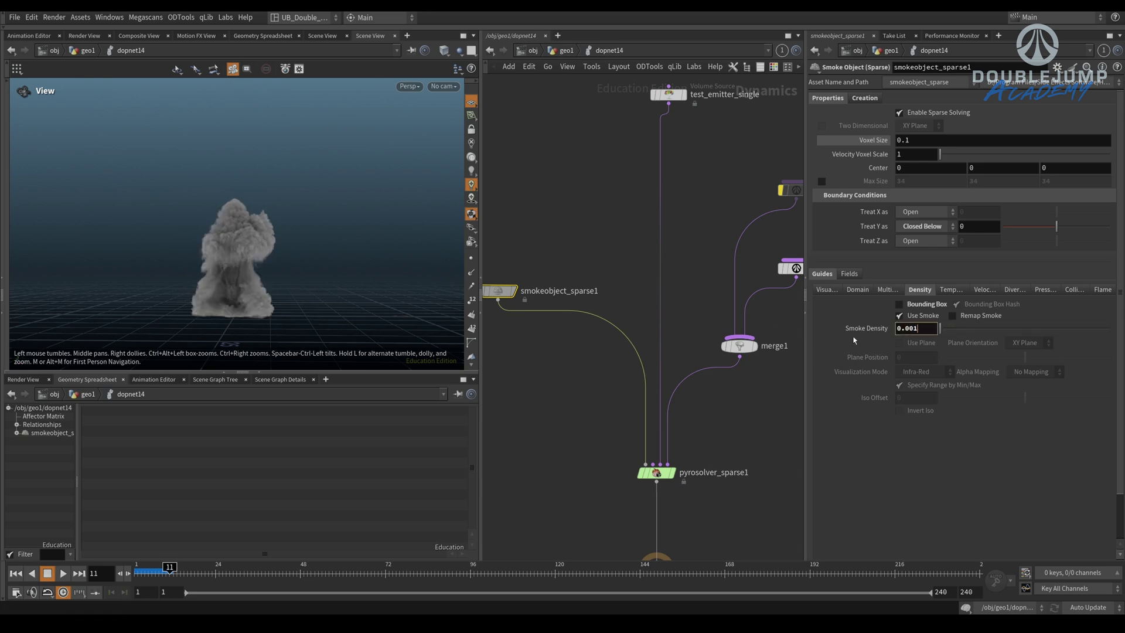
{"action": "left_click", "coordinate": [593, 243]}
- Play and pause the simulation to examine the smoke with the reduced guide density
{"action": "key", "text": "Up"}
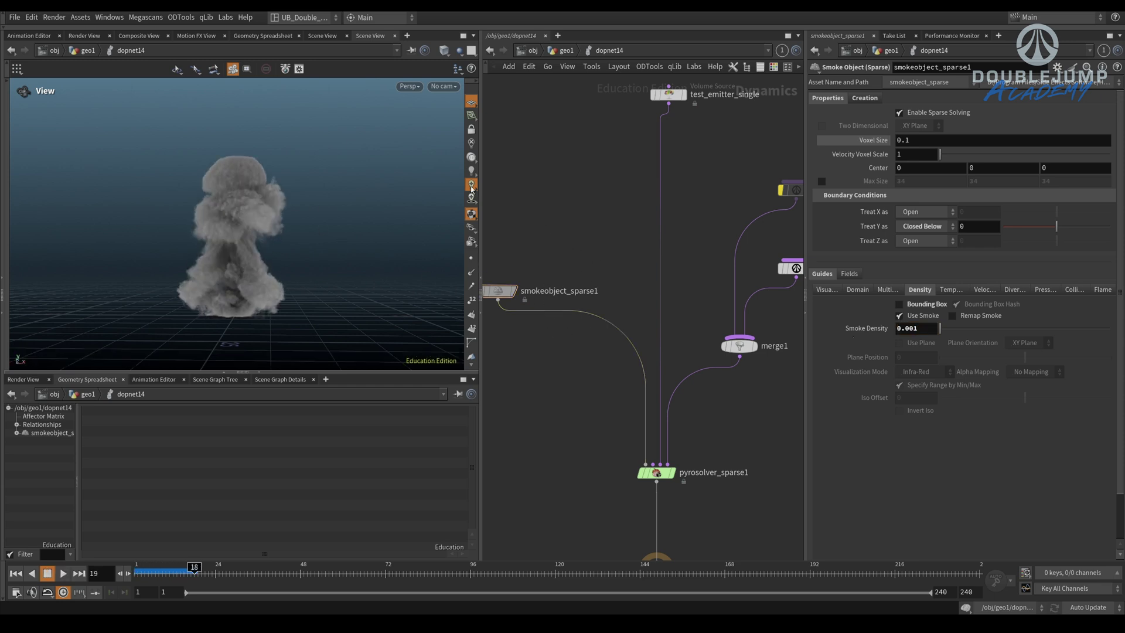
{"action": "key", "text": "Up"}
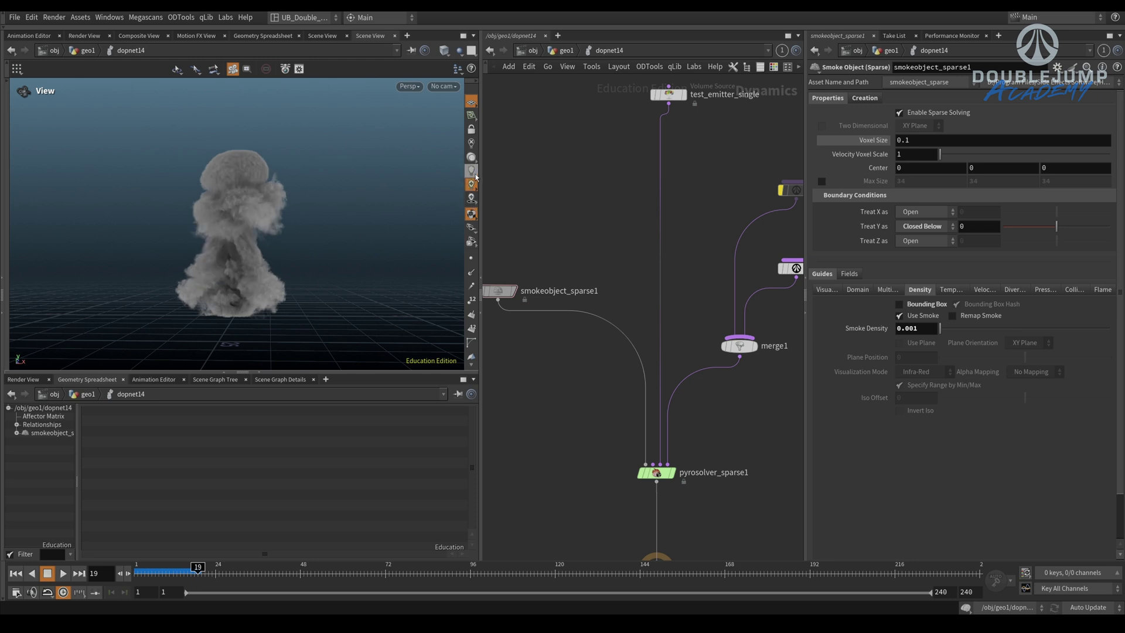
{"action": "middle_click_drag", "start_coordinate": [585, 174], "coordinate": [524, 167]}
{"action": "key", "text": "Up"}
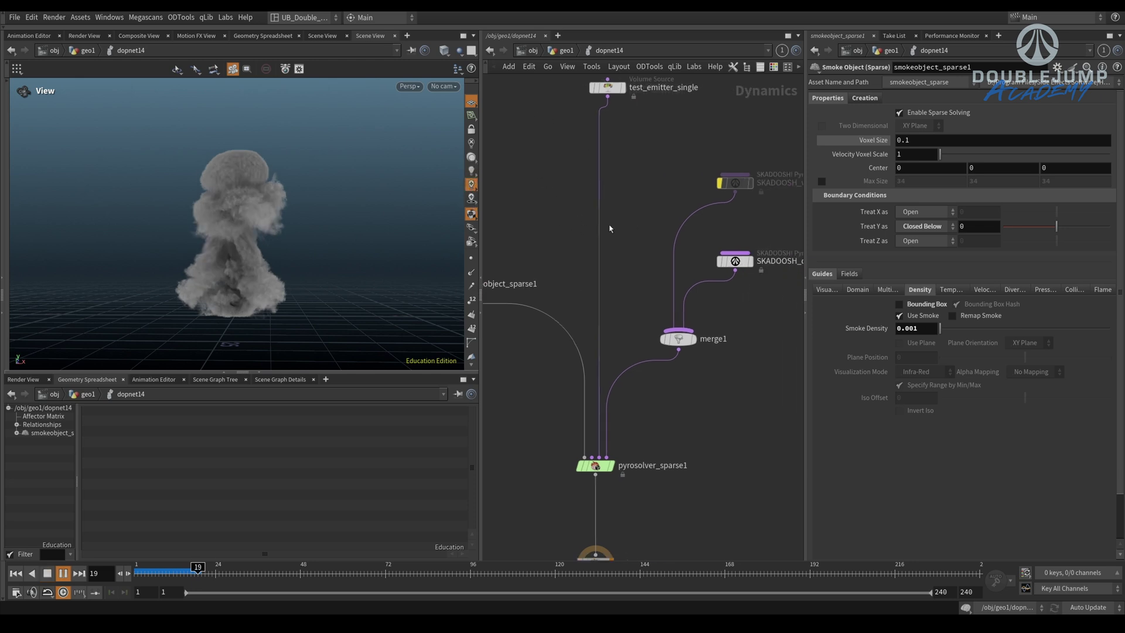
{"action": "mouse_move", "coordinate": [568, 262]}
{"action": "middle_mouse_down"}
{"action": "mouse_move", "coordinate": [659, 261]}
{"action": "mouse_move", "coordinate": [559, 271]}
{"action": "middle_mouse_up"}
{"action": "key", "text": "Up"}
- Set the guide's Smoke Density to 0.005 and replay the simulation from the first frame
{"action": "key", "text": "BackSpace"}
{"action": "type", "text": "5"}
{"action": "key", "text": "ctrl+Up"}
{"action": "key", "text": "Up"}
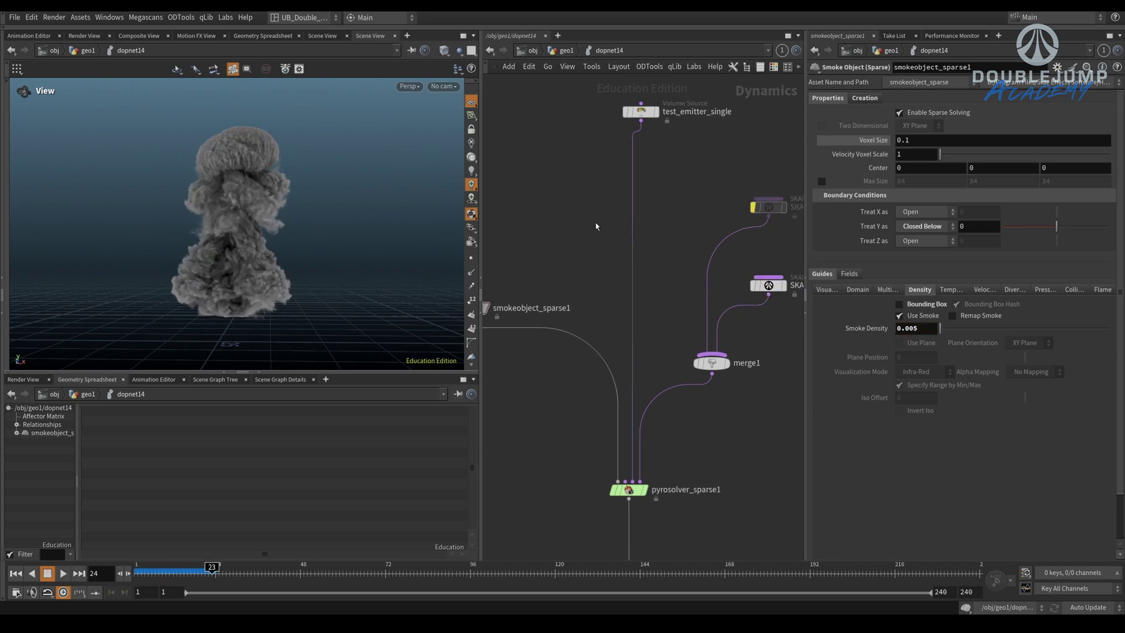
- Pause the simulation and review the Disturbance control settings and Mask by Speed settings of the SKADOOSH_distrubance node
{"action": "key", "text": "Up"}
{"action": "middle_click_drag", "start_coordinate": [755, 248], "coordinate": [631, 234]}
{"action": "left_click", "coordinate": [672, 285]}
{"action": "middle_click_drag", "start_coordinate": [596, 319], "coordinate": [643, 293]}
{"action": "left_click_drag", "start_coordinate": [597, 323], "coordinate": [577, 334]}
{"action": "middle_click_drag", "start_coordinate": [682, 327], "coordinate": [643, 328]}
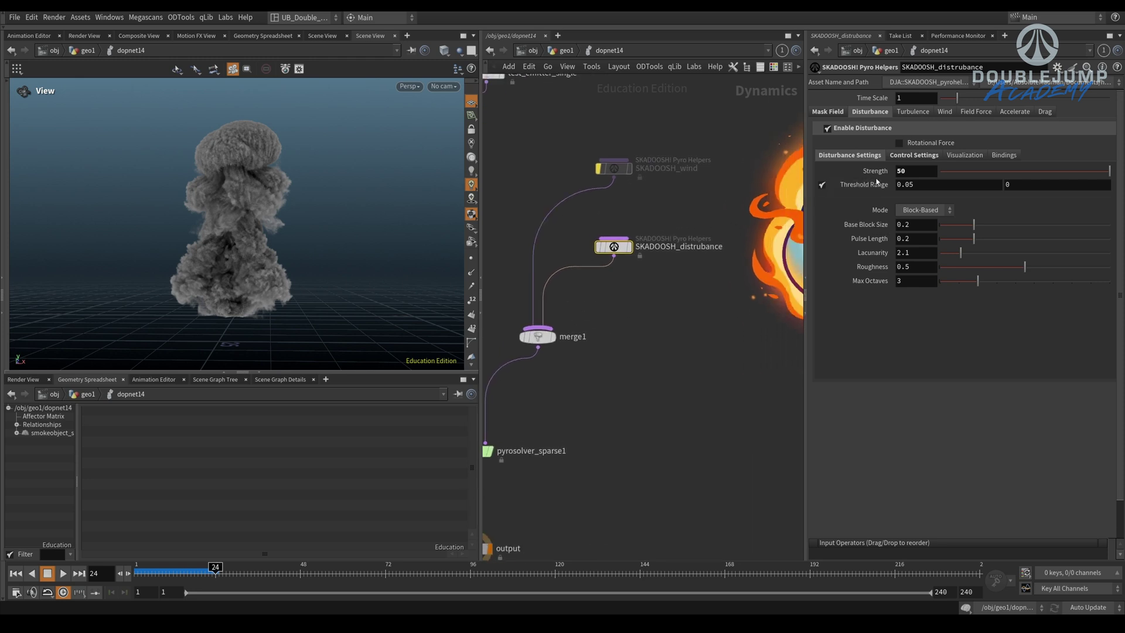
{"action": "left_click", "coordinate": [929, 157]}
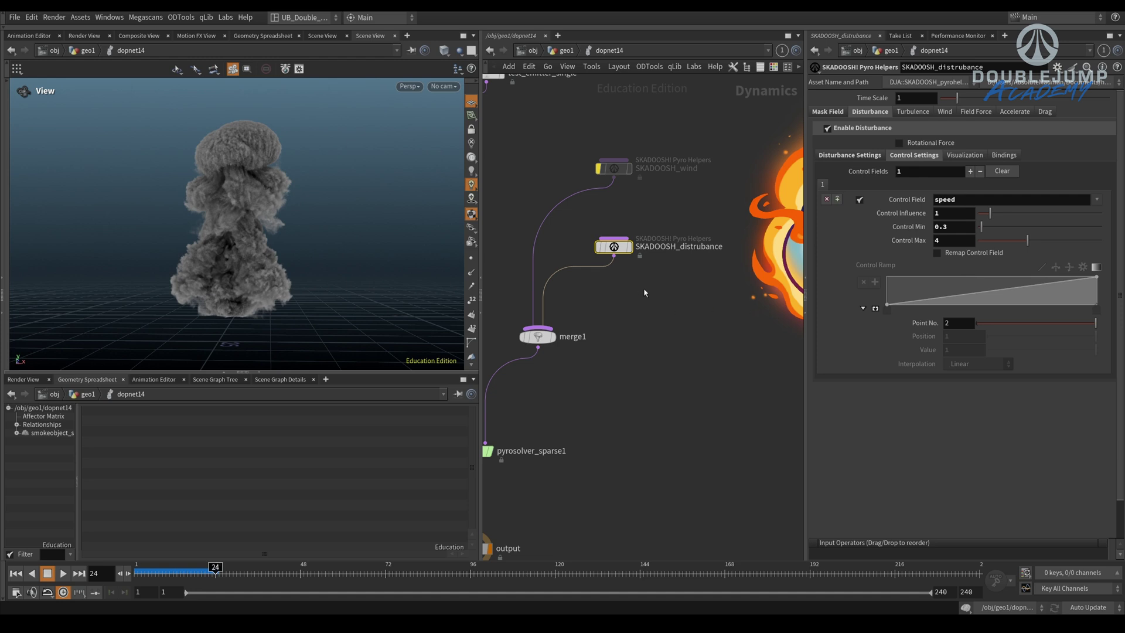
{"action": "middle_click_drag", "start_coordinate": [638, 290], "coordinate": [658, 311]}
{"action": "left_click", "coordinate": [827, 111]}
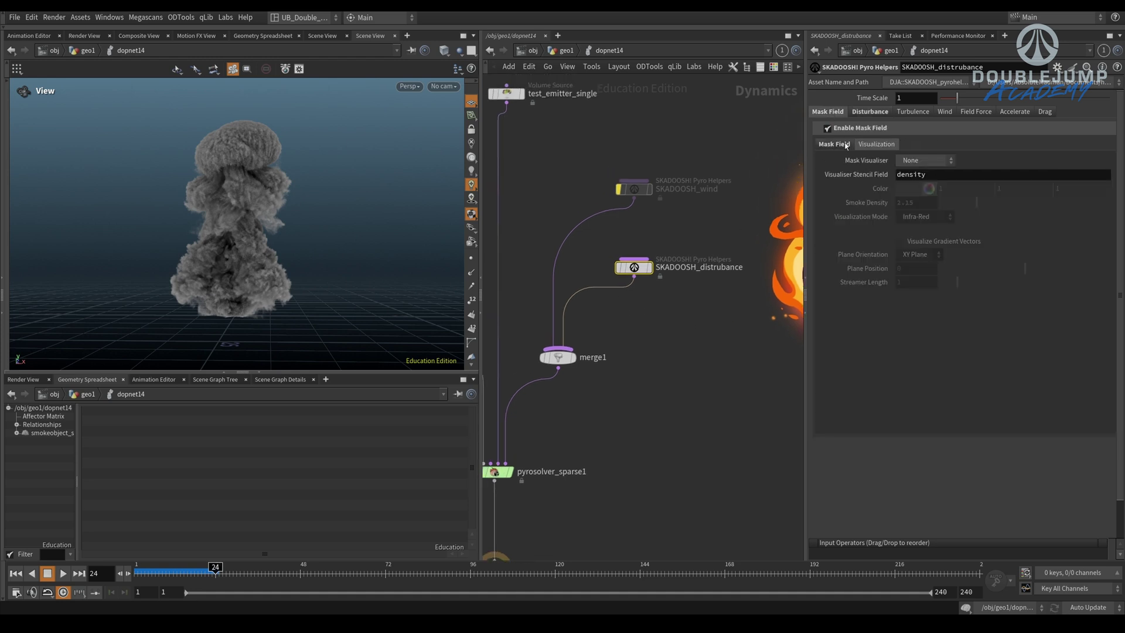
{"action": "left_click", "coordinate": [843, 145]}
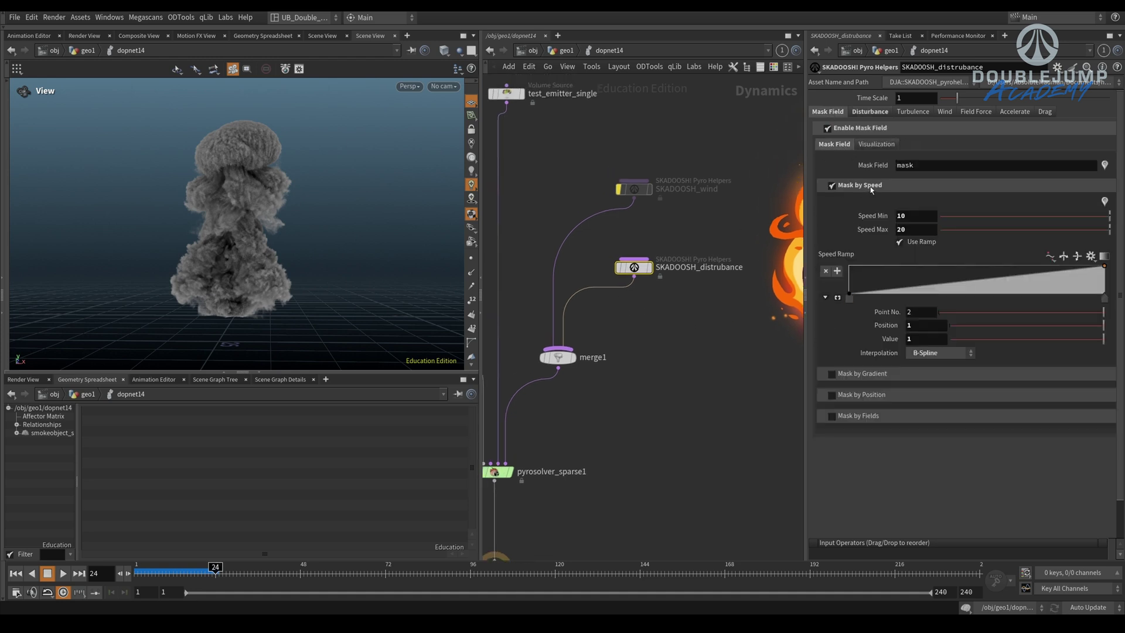
- Switch smokeobject_sparse1's visualization guide from Density to Multi Field and open the Multi Field guide settings
{"action": "middle_click_drag", "start_coordinate": [498, 333], "coordinate": [621, 221]}
{"action": "left_click", "coordinate": [511, 342]}
{"action": "left_click", "coordinate": [826, 289]}
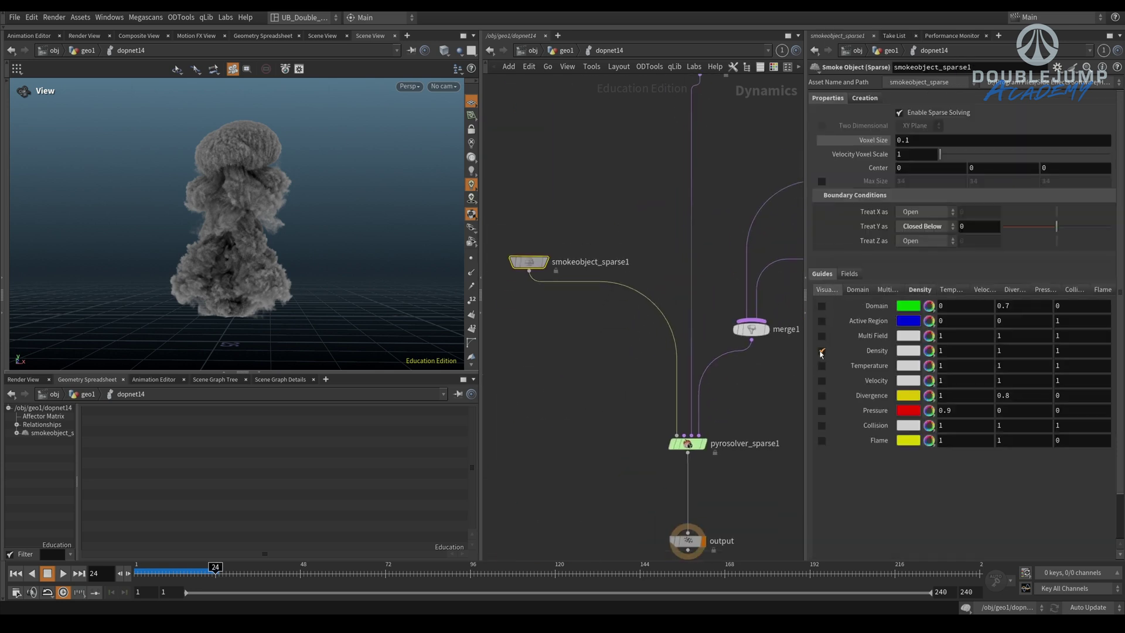
{"action": "left_click", "coordinate": [920, 289]}
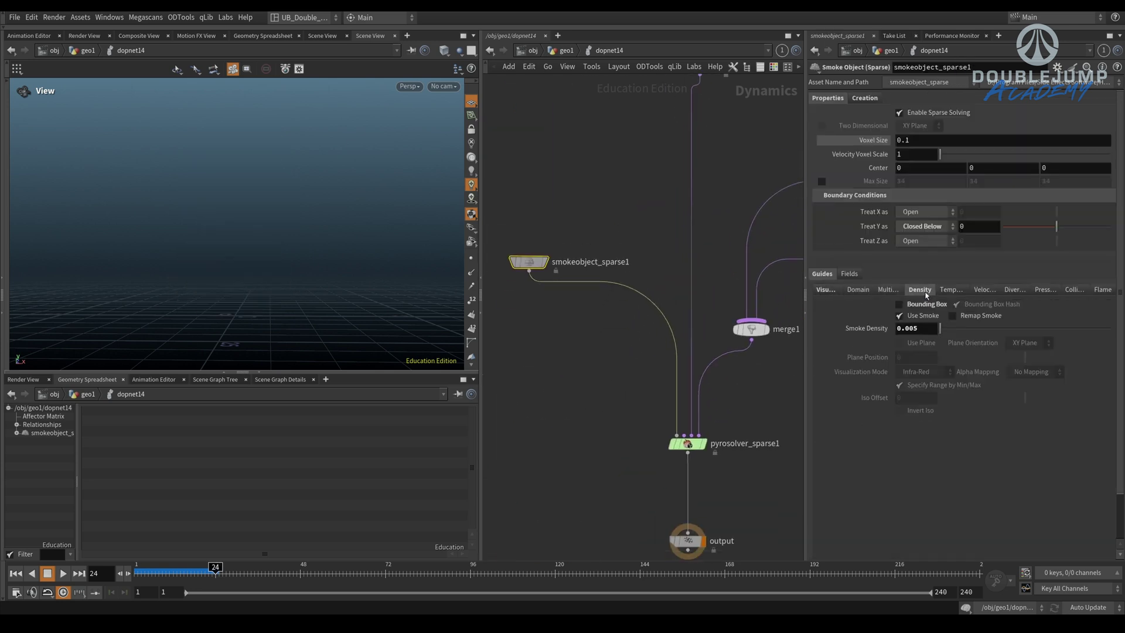
{"action": "left_click", "coordinate": [939, 290]}
{"action": "left_click", "coordinate": [888, 289]}
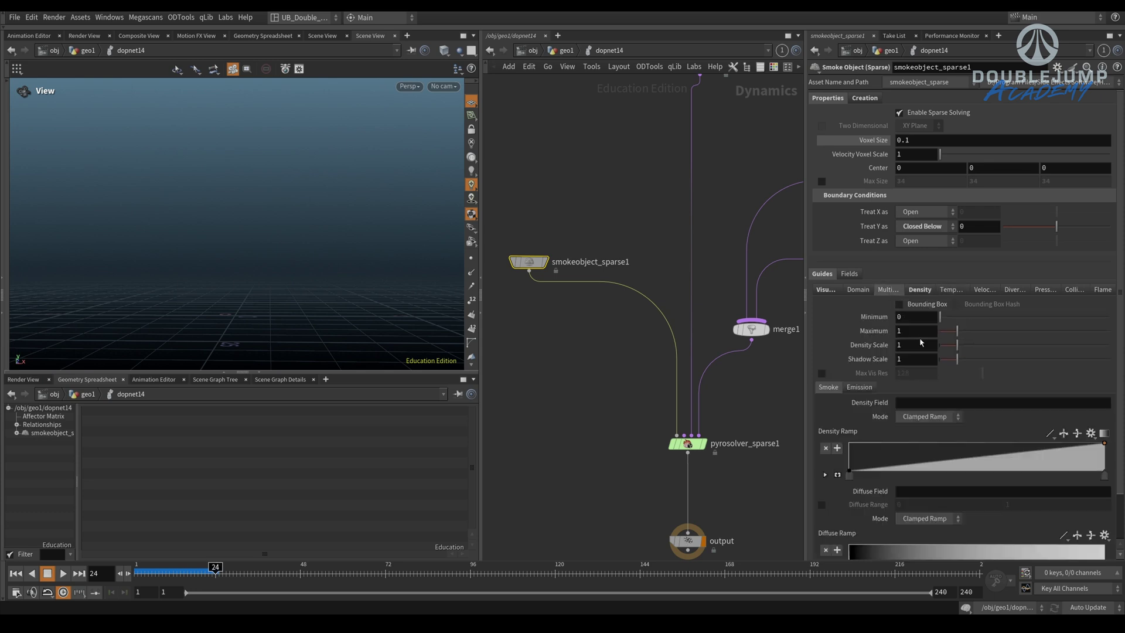
- Set the Multi Field guide's Density Scale to 0.05 and assign density as its smoke Density Field
{"action": "left_click", "coordinate": [914, 345]}
{"action": "type", "text": "0.01"}
{"action": "key", "text": "BackSpace"}
{"action": "type", "text": "5"}
{"action": "key", "text": "Return"}
{"action": "left_click", "coordinate": [902, 403]}
{"action": "type", "text": "density"}
{"action": "key", "text": "Return"}
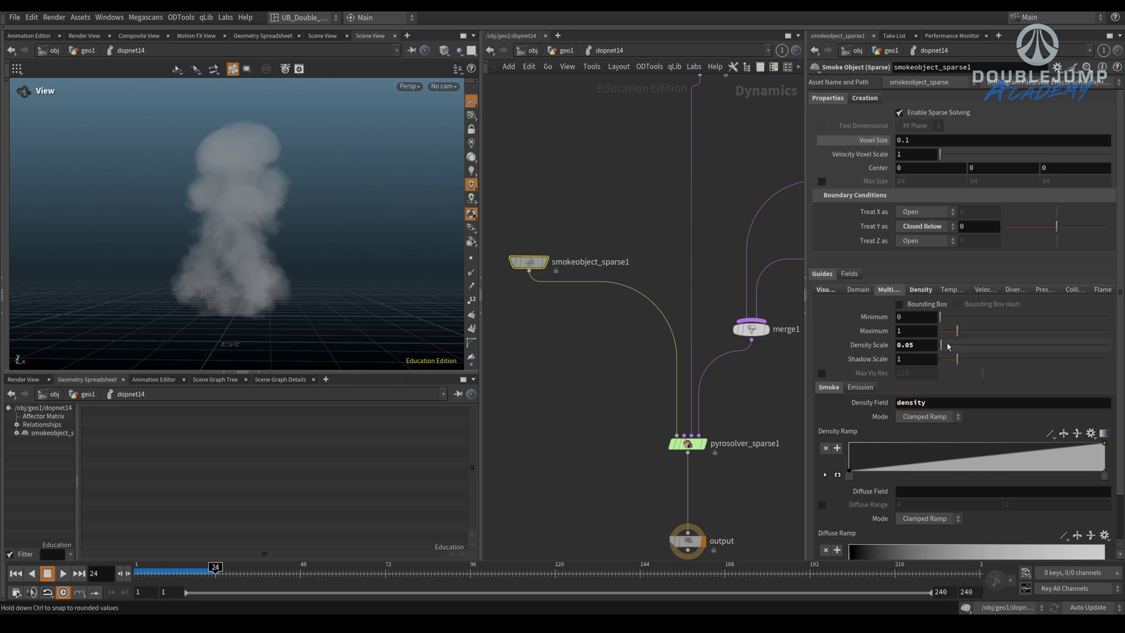
- Set the Multi Field guide's Density Scale to 1
{"action": "left_click_drag", "start_coordinate": [942, 345], "coordinate": [889, 352]}
{"action": "type", "text": "1"}
{"action": "left_click", "coordinate": [632, 384]}
{"action": "middle_click_drag", "start_coordinate": [632, 385], "coordinate": [611, 351]}
- Set the Multi Field guide's Emission Scale to 1 and its Emission Field to temperature
{"action": "left_click", "coordinate": [861, 387]}
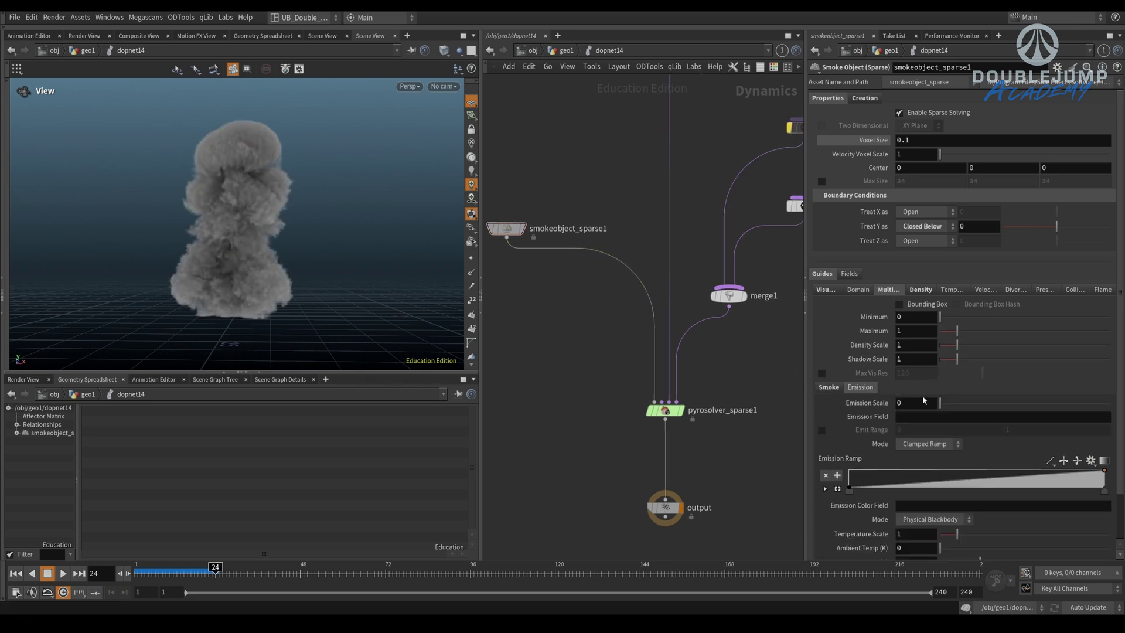
{"action": "left_click", "coordinate": [930, 403]}
{"action": "type", "text": "1"}
{"action": "left_click", "coordinate": [910, 417]}
{"action": "type", "text": "tempe"}
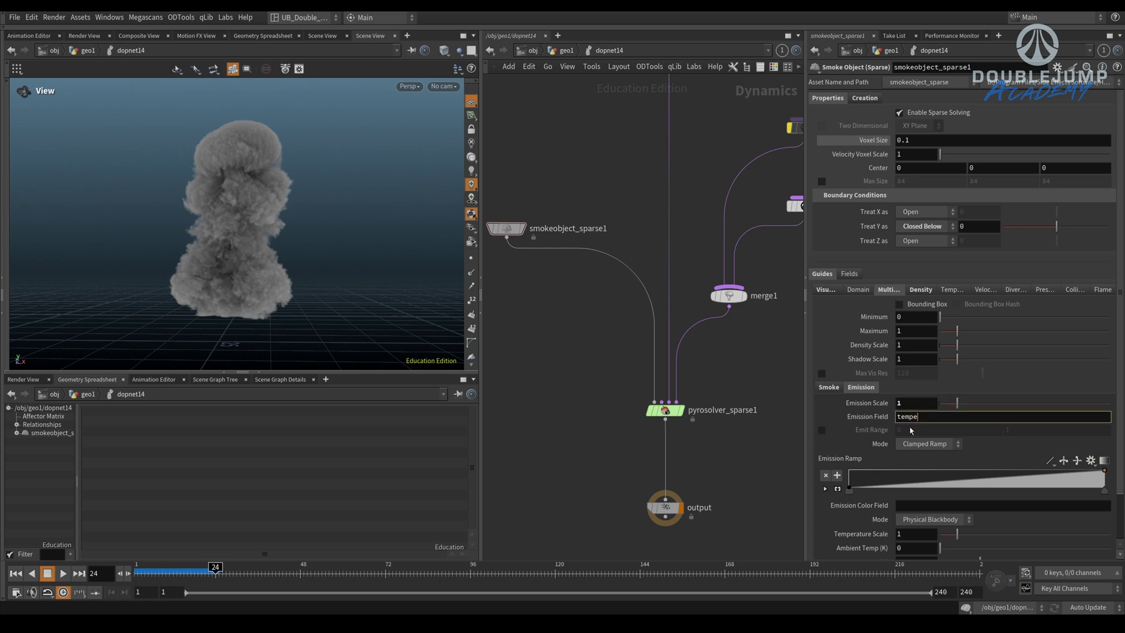
{"action": "type", "text": "rature"}
{"action": "key", "text": "Return"}
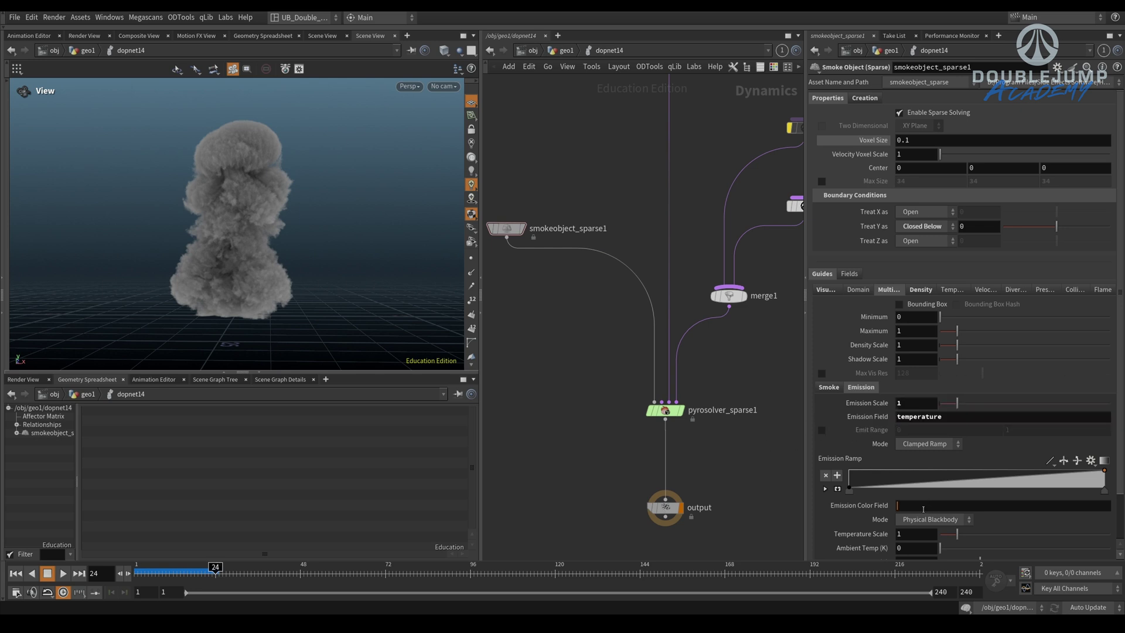
- Replay the simulation from the first frame, stop it, and check the settings of pyrosolver_sparse1
{"action": "middle_click_drag", "start_coordinate": [548, 444], "coordinate": [540, 420]}
{"action": "key", "text": "ctrl+Up"}
{"action": "key", "text": "Up"}
{"action": "key", "text": "Up"}
{"action": "middle_click_drag", "start_coordinate": [560, 194], "coordinate": [526, 206]}
{"action": "left_click", "coordinate": [618, 398]}
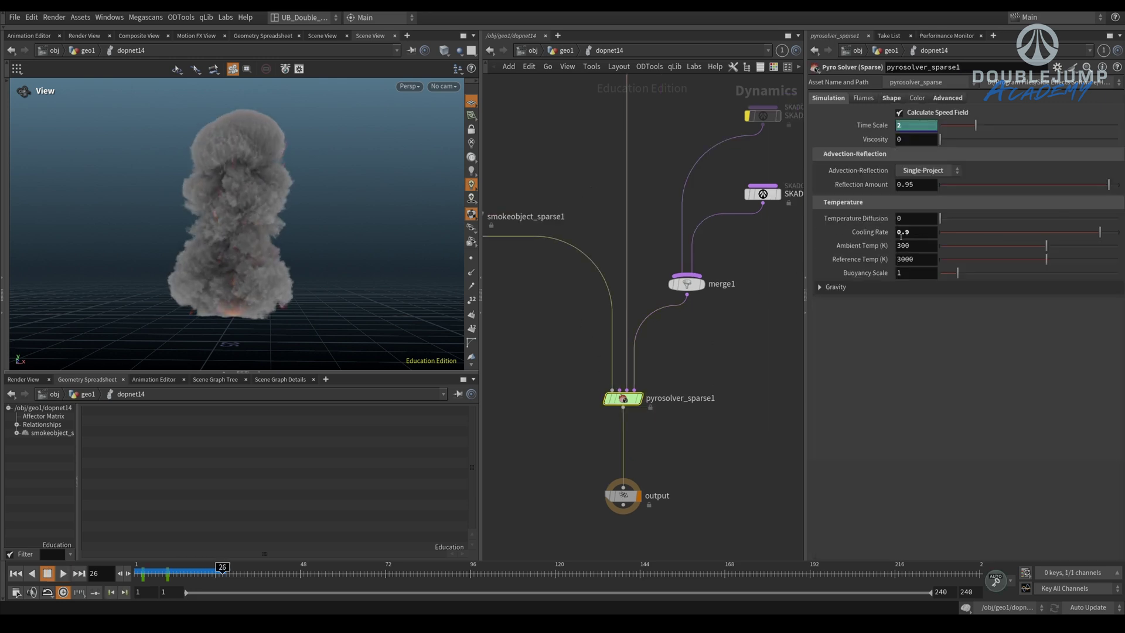
- Duplicate the SKADOOSH_distrubance node, bypass the original, and wire the copy into merge1
{"action": "middle_click_drag", "start_coordinate": [733, 351], "coordinate": [633, 400]}
{"action": "left_click", "coordinate": [662, 243]}
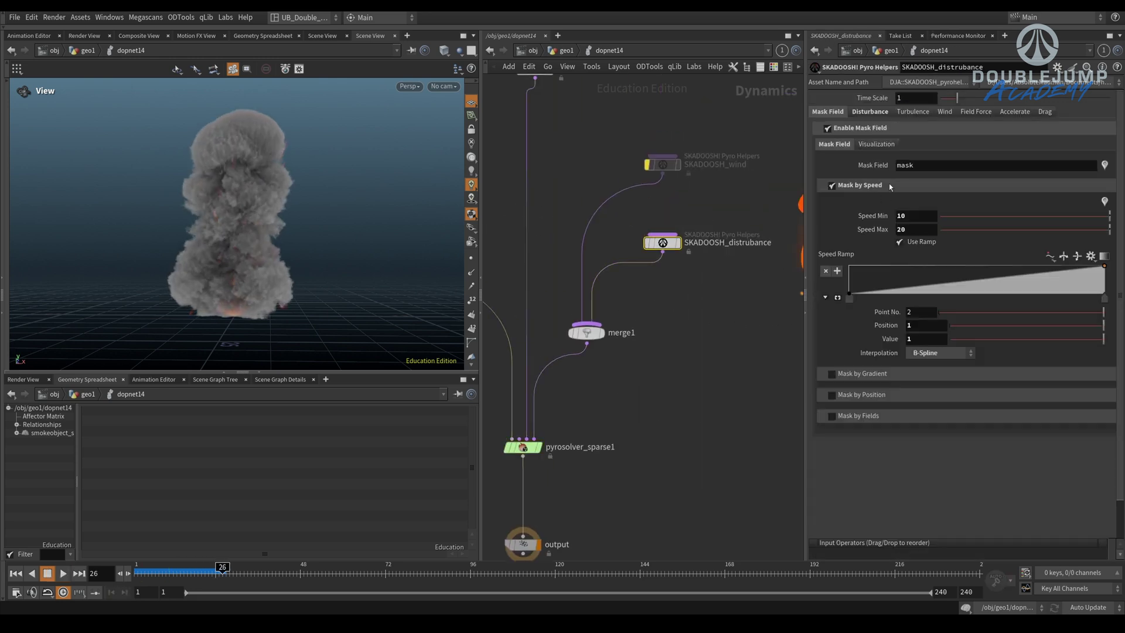
{"action": "left_click_drag", "start_coordinate": [663, 244], "coordinate": [705, 331], "text": "alt"}
{"action": "left_click", "coordinate": [680, 299]}
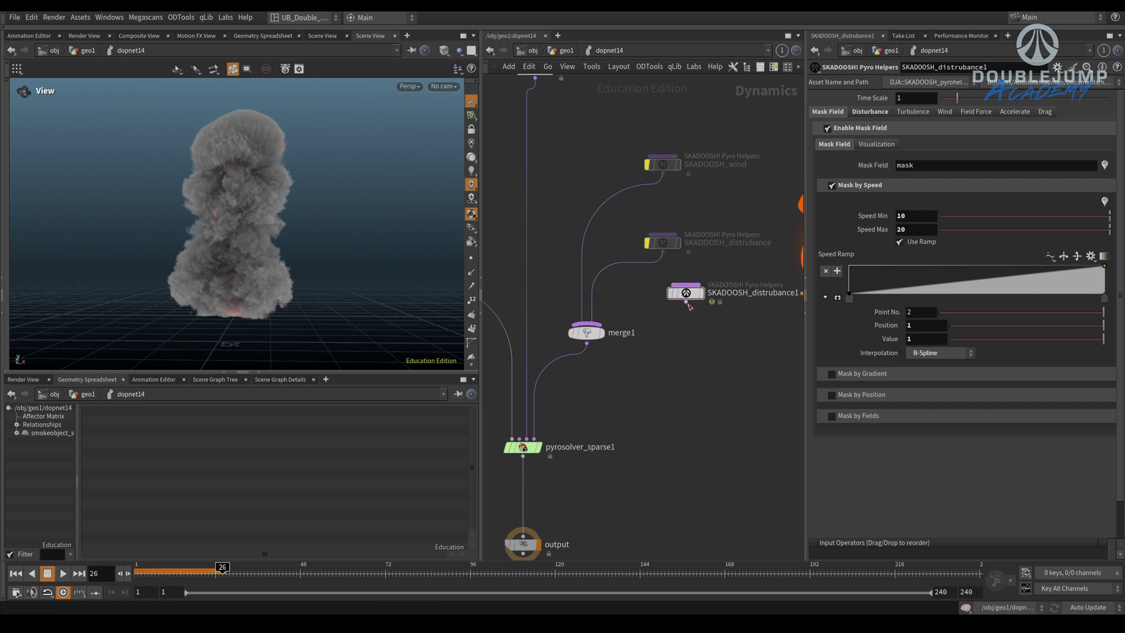
{"action": "left_click", "coordinate": [686, 301]}
{"action": "middle_click_drag", "start_coordinate": [687, 361], "coordinate": [656, 367]}
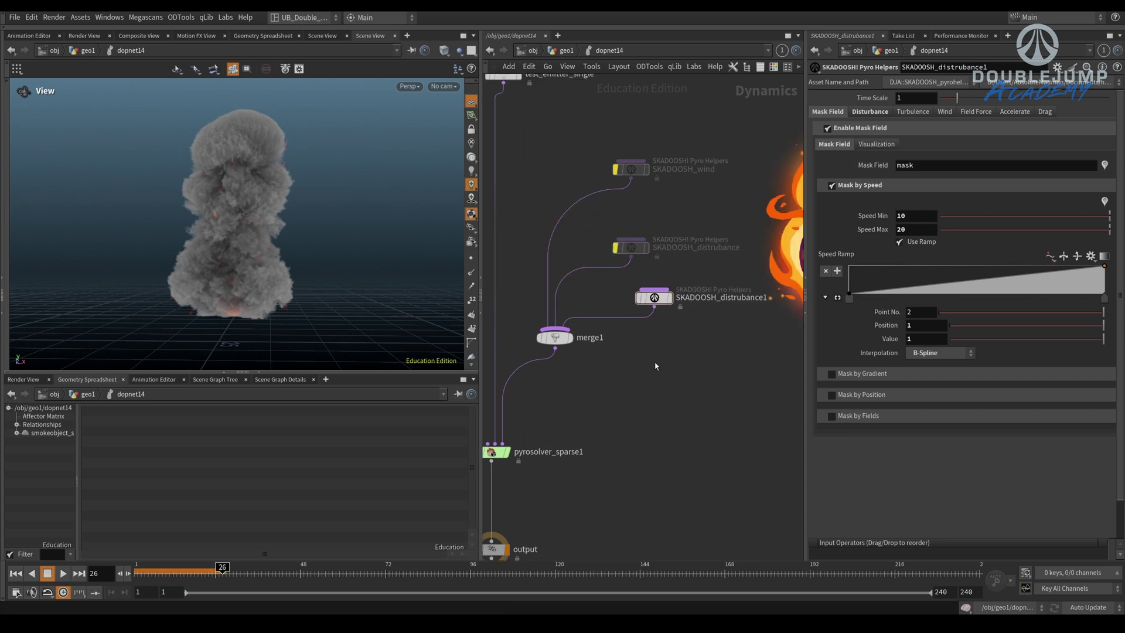
- Return to the first frame and tidy the placement of merge1 and the two SKADOOSH disturbance nodes
{"action": "key", "text": "ctrl+Up"}
{"action": "left_click_drag", "start_coordinate": [554, 337], "coordinate": [547, 350]}
{"action": "middle_click_drag", "start_coordinate": [646, 356], "coordinate": [660, 344]}
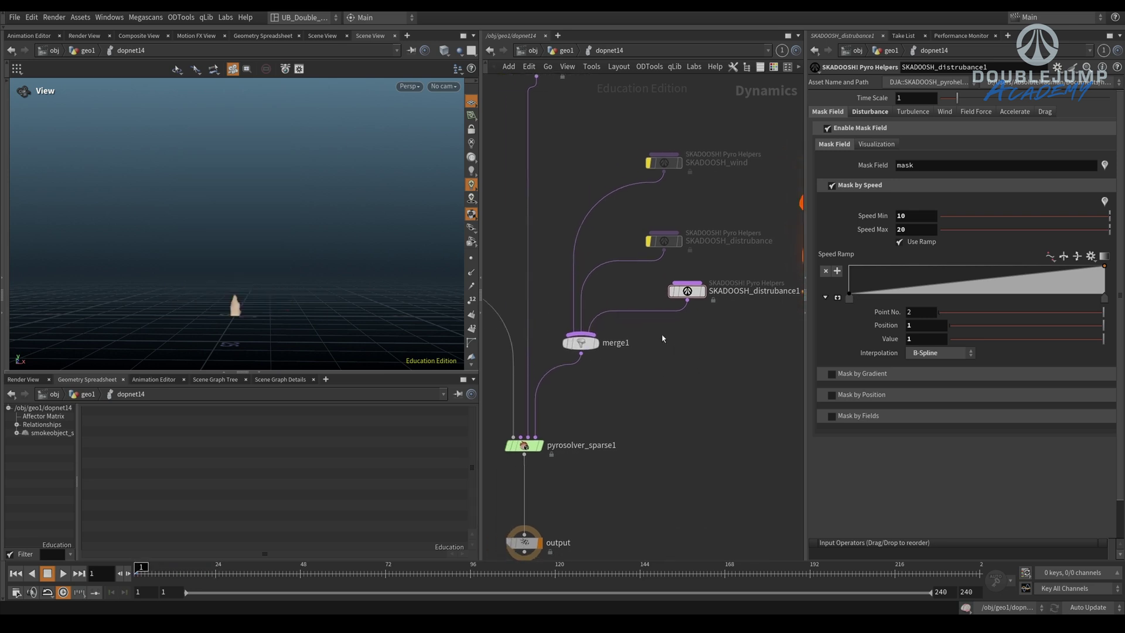
{"action": "left_click_drag", "start_coordinate": [664, 240], "coordinate": [663, 222]}
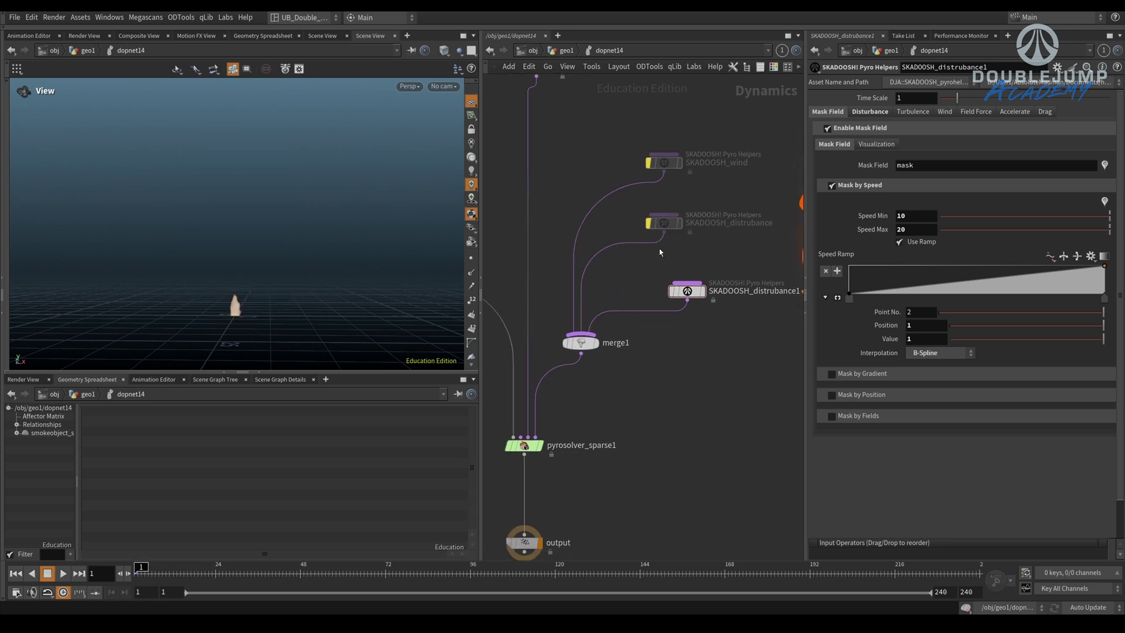
{"action": "left_click_drag", "start_coordinate": [685, 297], "coordinate": [673, 295]}
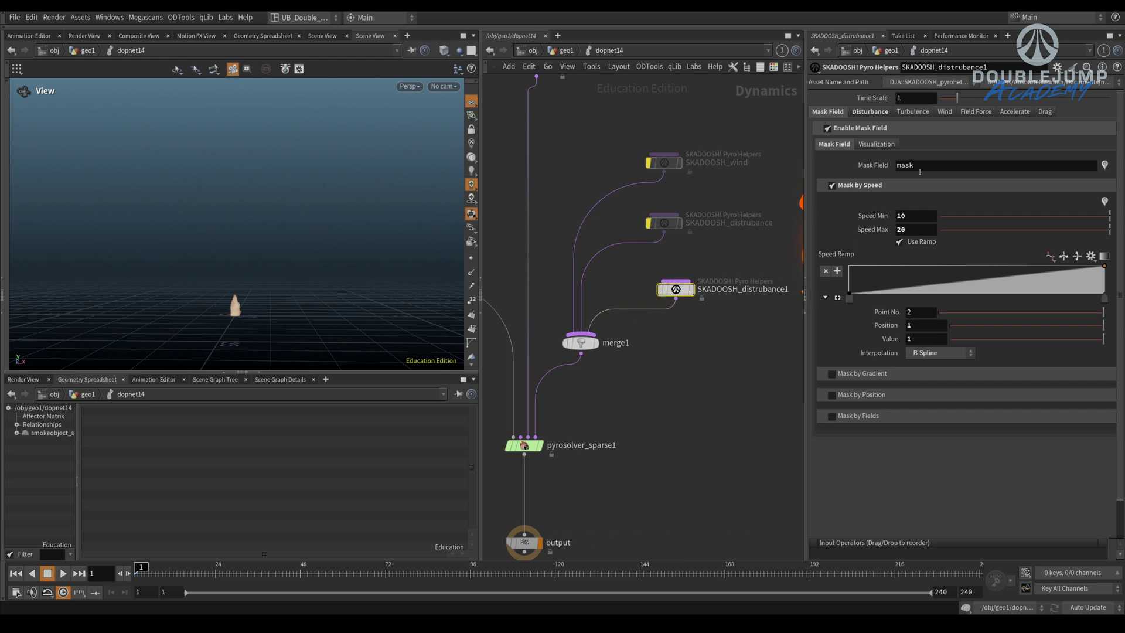
- On SKADOOSH_distrubance1, replace Mask by Speed with Mask by Fields and add one field entry
{"action": "left_click", "coordinate": [872, 145]}
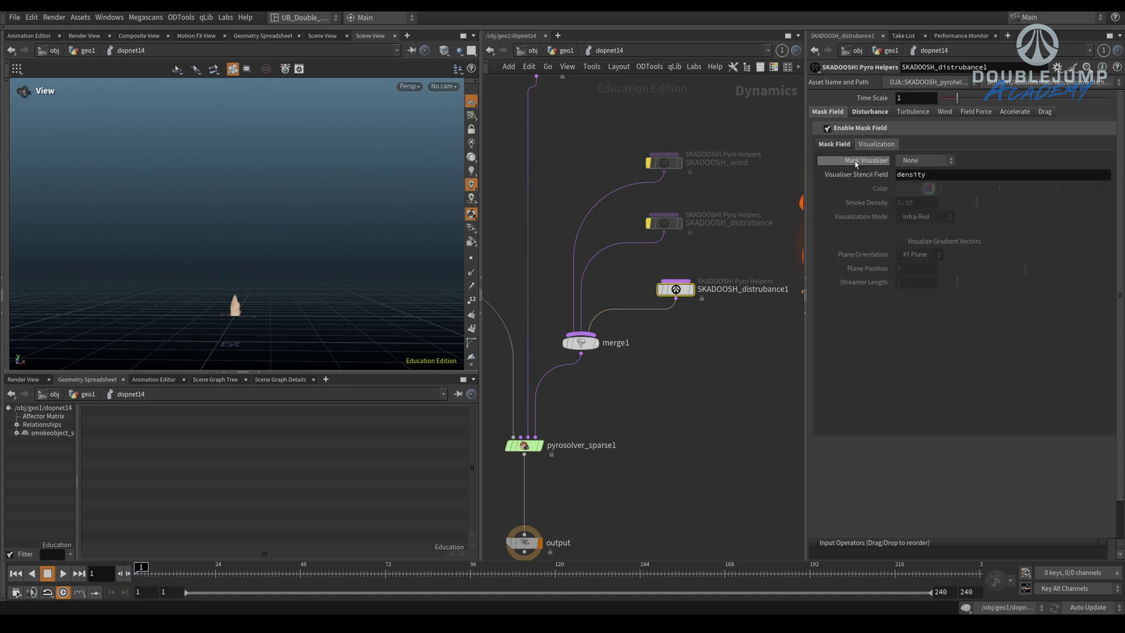
{"action": "left_click", "coordinate": [834, 144]}
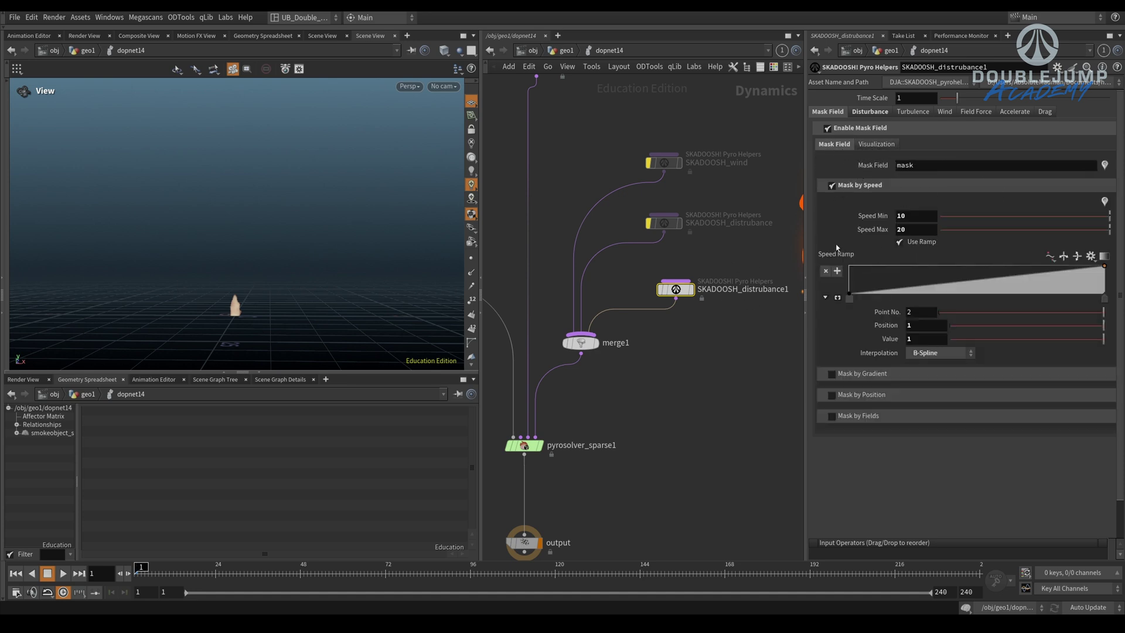
{"action": "middle_click_drag", "start_coordinate": [731, 254], "coordinate": [727, 253]}
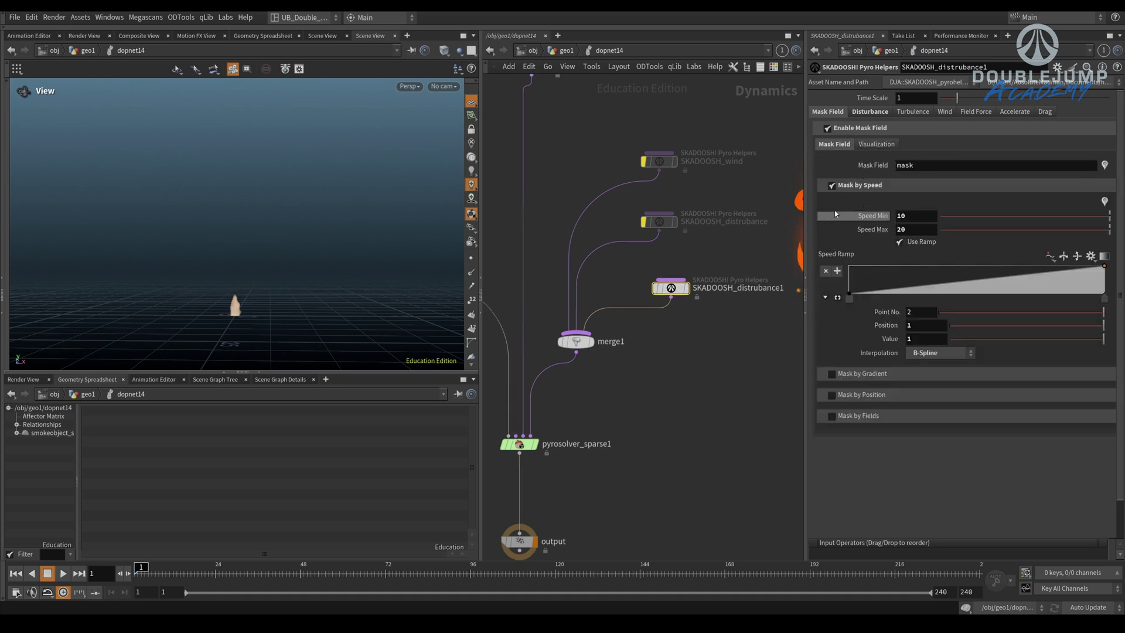
{"action": "left_click", "coordinate": [831, 186]}
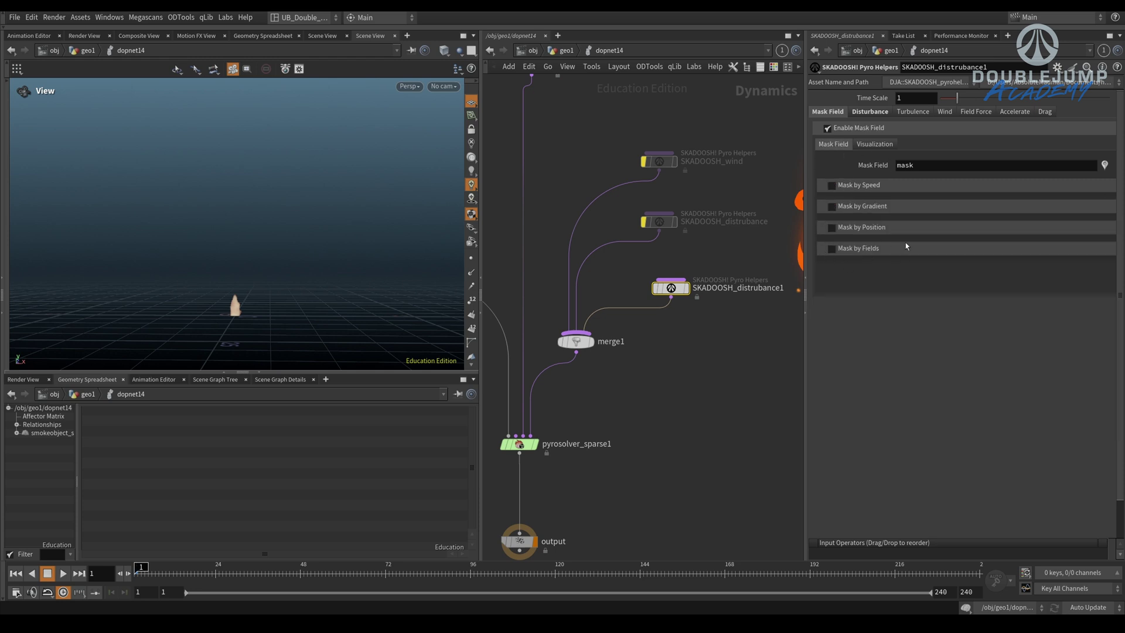
{"action": "left_click", "coordinate": [832, 249]}
{"action": "left_click", "coordinate": [970, 265]}
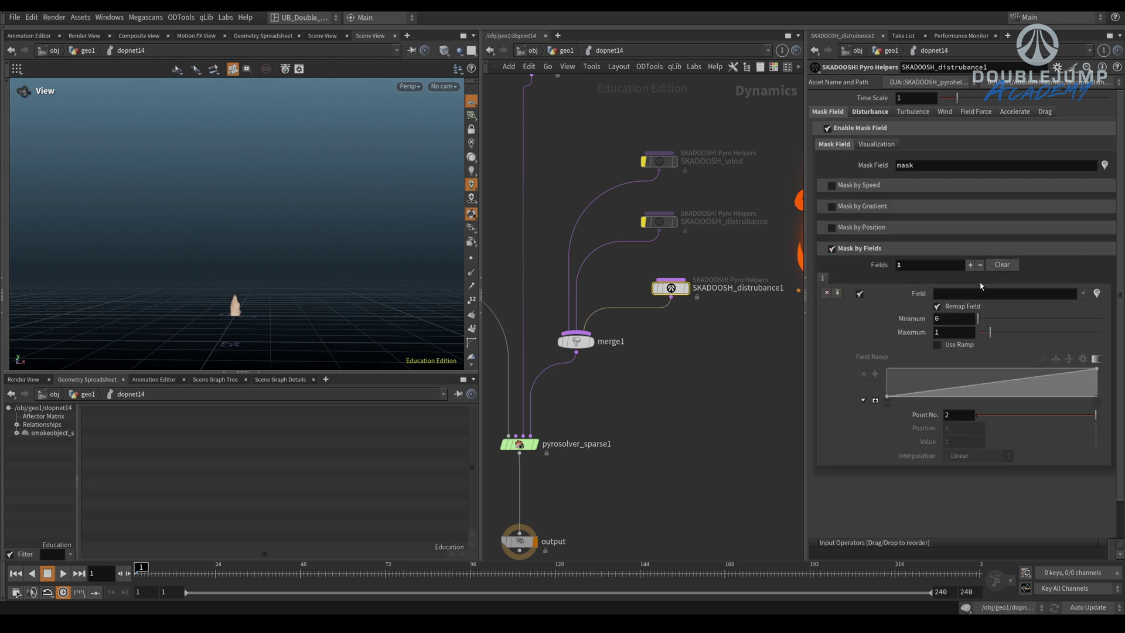
- Simulate a few frames and choose temperature as the field for Mask by Fields
{"action": "left_click", "coordinate": [1083, 294]}
{"action": "left_click", "coordinate": [738, 385]}
{"action": "left_click", "coordinate": [731, 386]}
{"action": "key", "text": "Up"}
{"action": "key", "text": "Up"}
{"action": "left_click", "coordinate": [1082, 293]}
{"action": "left_click", "coordinate": [1063, 333]}
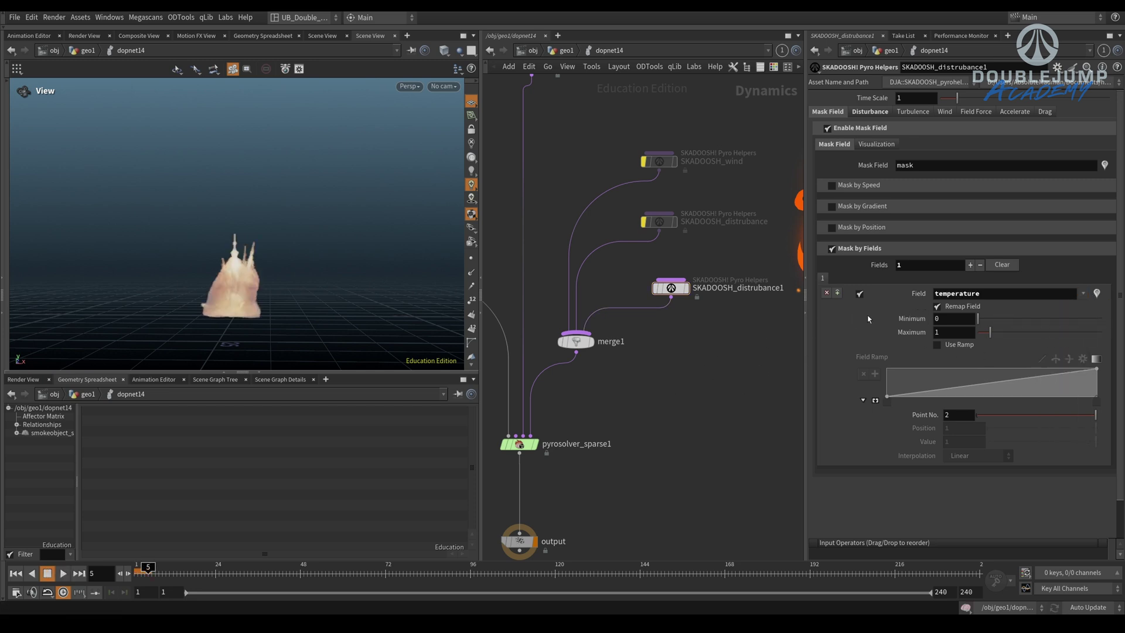
- Switch SKADOOSH_distrubance1 from Disturbance to Turbulence and add mask as the turbulence control field
{"action": "left_click", "coordinate": [870, 112]}
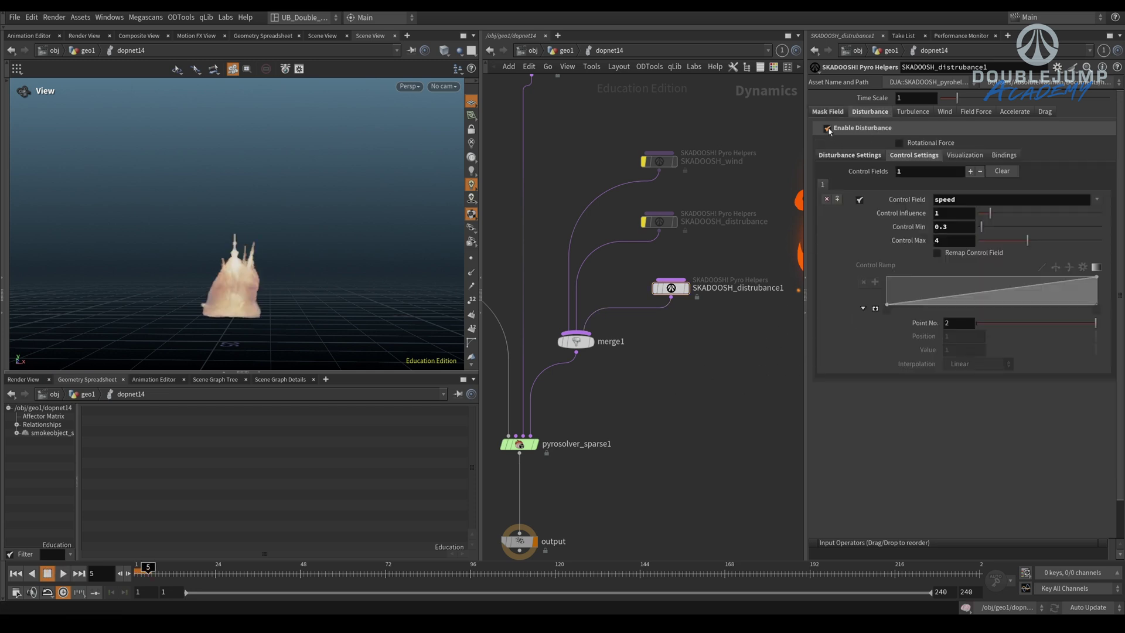
{"action": "left_click", "coordinate": [911, 112]}
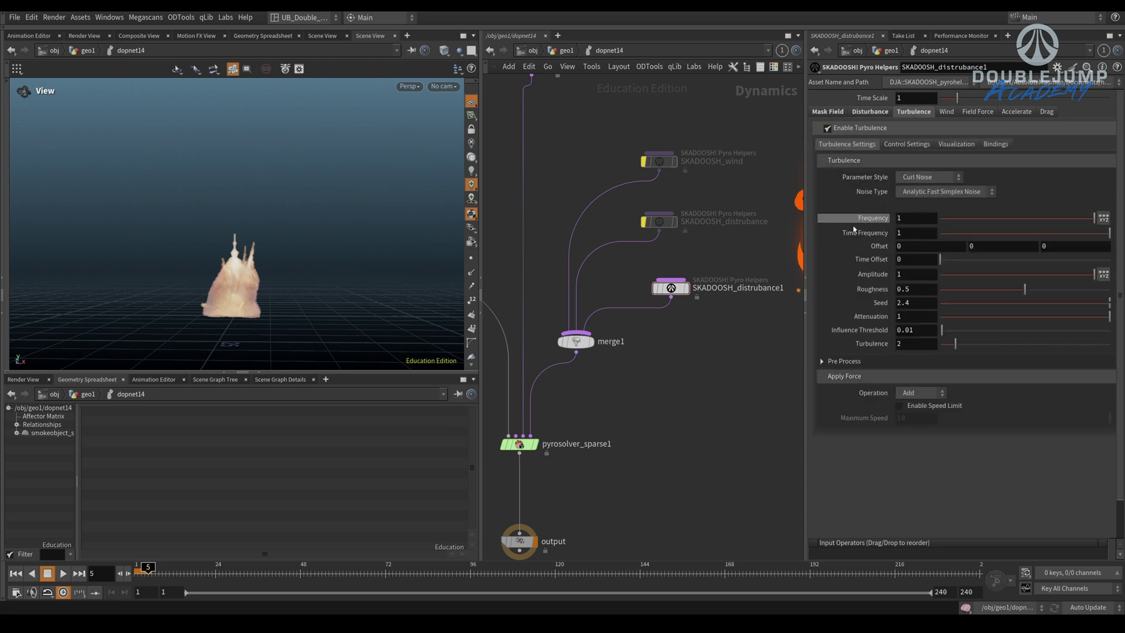
{"action": "left_click", "coordinate": [914, 148]}
{"action": "left_click", "coordinate": [970, 159]}
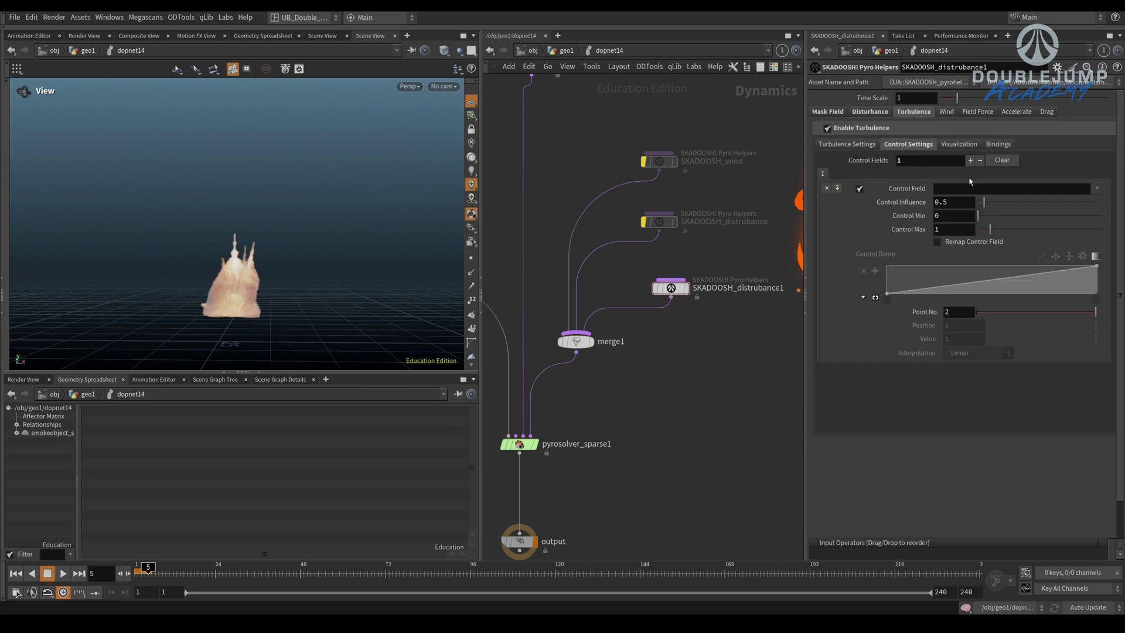
{"action": "left_click", "coordinate": [1096, 188]}
{"action": "left_click", "coordinate": [1094, 226]}
- Recheck the mask and disturbance settings, and set the turbulence Control Influence to 1
{"action": "left_click", "coordinate": [831, 117]}
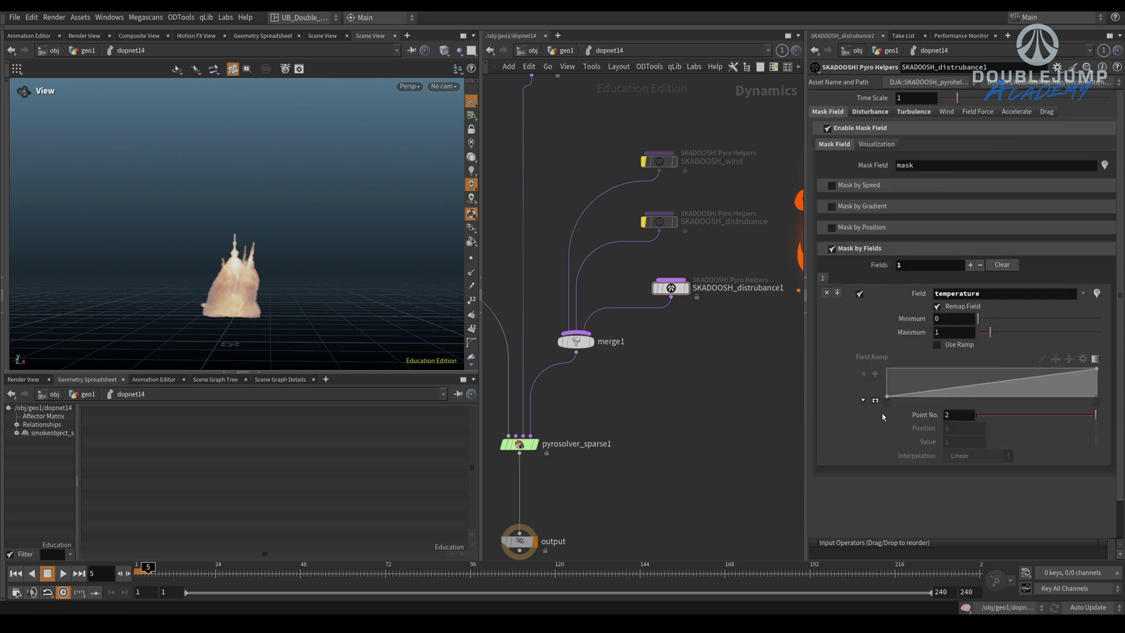
{"action": "left_click", "coordinate": [914, 111]}
{"action": "left_click", "coordinate": [931, 144]}
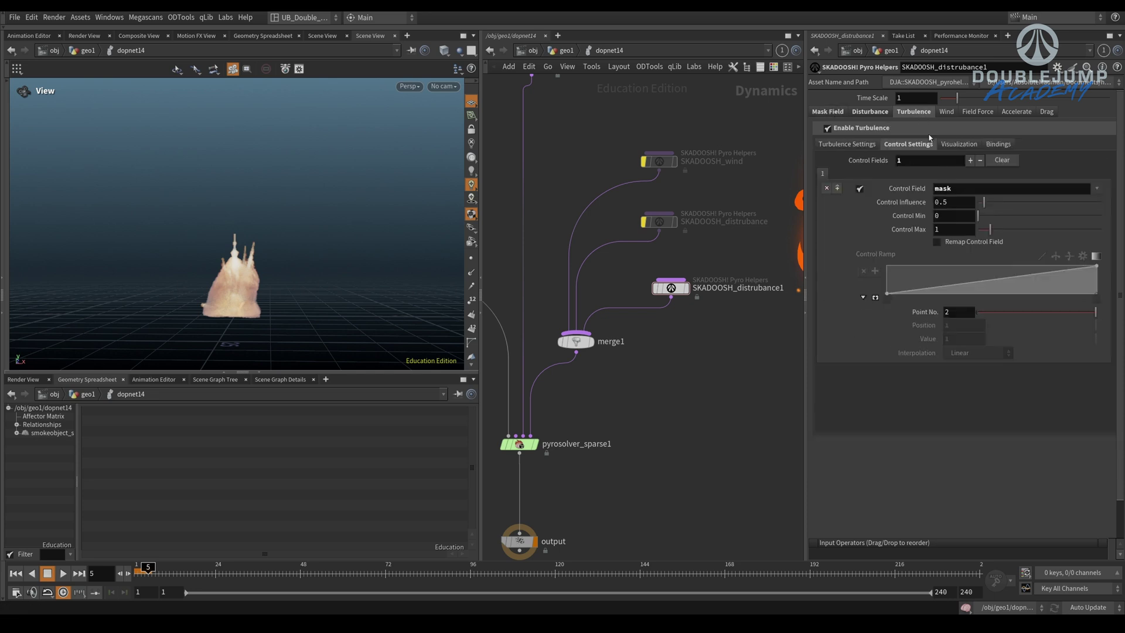
{"action": "left_click", "coordinate": [870, 111]}
{"action": "left_click", "coordinate": [912, 111]}
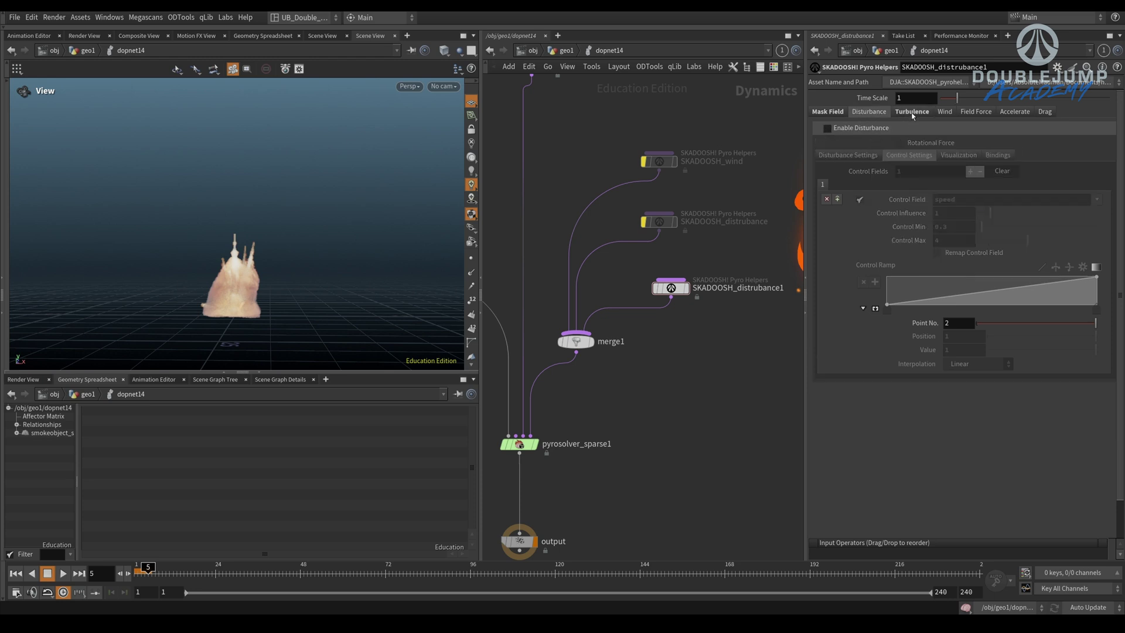
{"action": "left_click_drag", "start_coordinate": [925, 208], "coordinate": [914, 210]}
{"action": "type", "text": "1"}
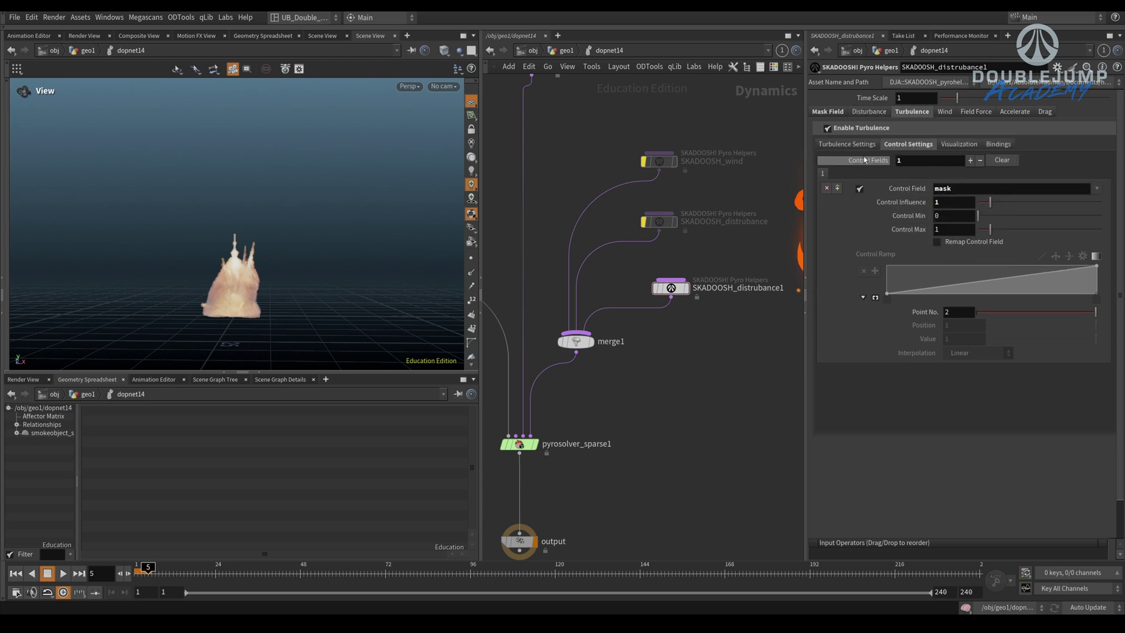
- Set the turbulence Amplitude to 20 and play the simulation to test it
{"action": "left_click", "coordinate": [850, 145]}
{"action": "left_click", "coordinate": [908, 233]}
{"action": "left_click", "coordinate": [907, 274]}
{"action": "type", "text": "20"}
{"action": "key", "text": "Return"}
{"action": "key", "text": "Up"}
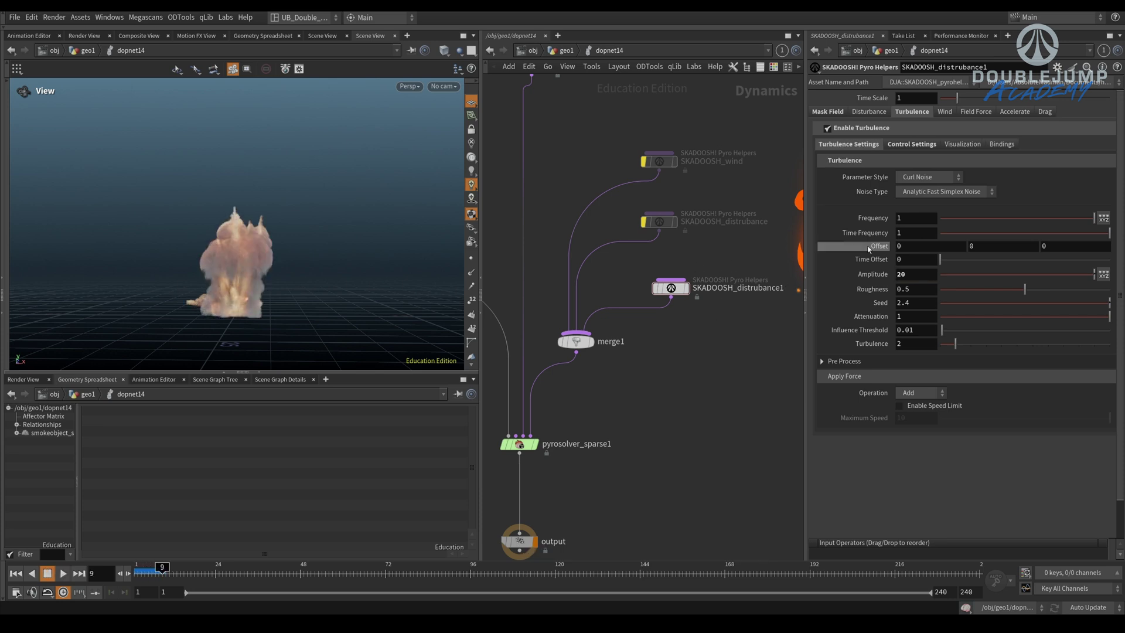
- Set the turbulence Frequency to 3 and Amplitude to 200, and replay the simulation
{"action": "left_click_drag", "start_coordinate": [917, 219], "coordinate": [869, 259]}
{"action": "type", "text": "3"}
{"action": "key", "text": "Return"}
{"action": "left_click", "coordinate": [912, 275]}
{"action": "type", "text": "0"}
{"action": "key", "text": "Return"}
{"action": "key", "text": "Up"}
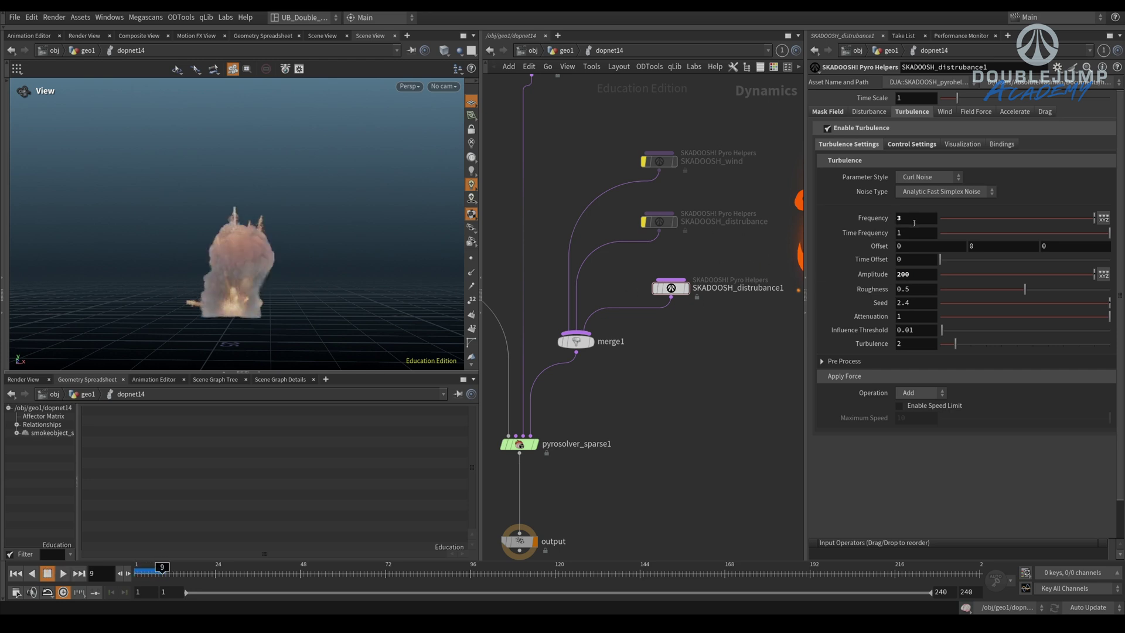
- Set the turbulence Frequency to 0.3 and replay the first few frames of the simulation
{"action": "left_click", "coordinate": [915, 219]}
{"action": "type", "text": "0.3"}
{"action": "key", "text": "Return"}
{"action": "key", "text": "Up"}
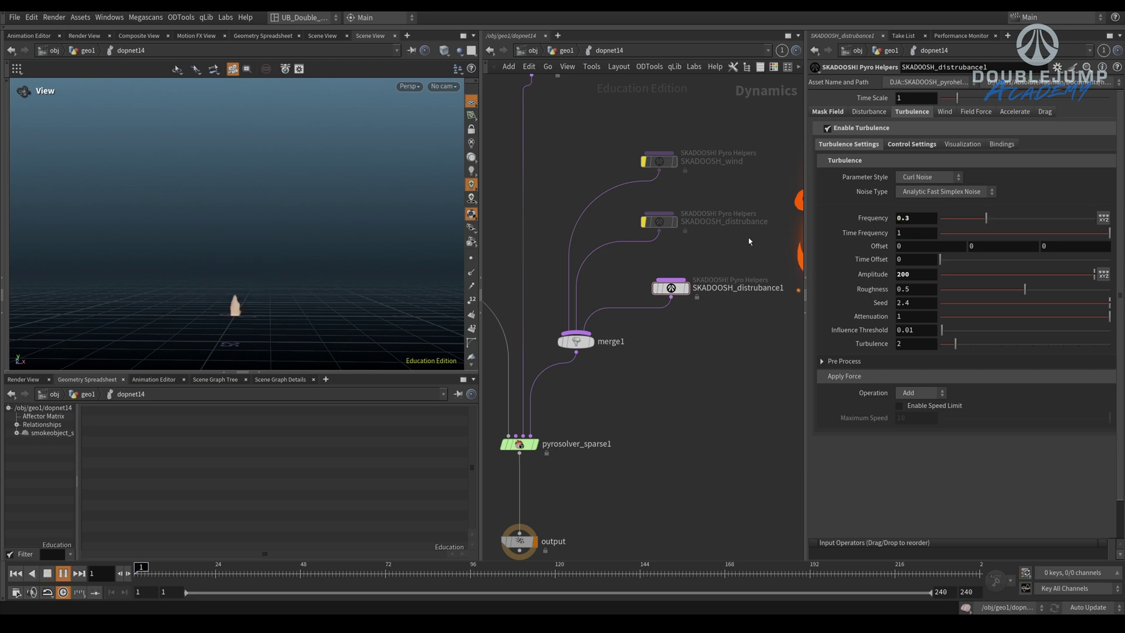
{"action": "key", "text": "Up"}
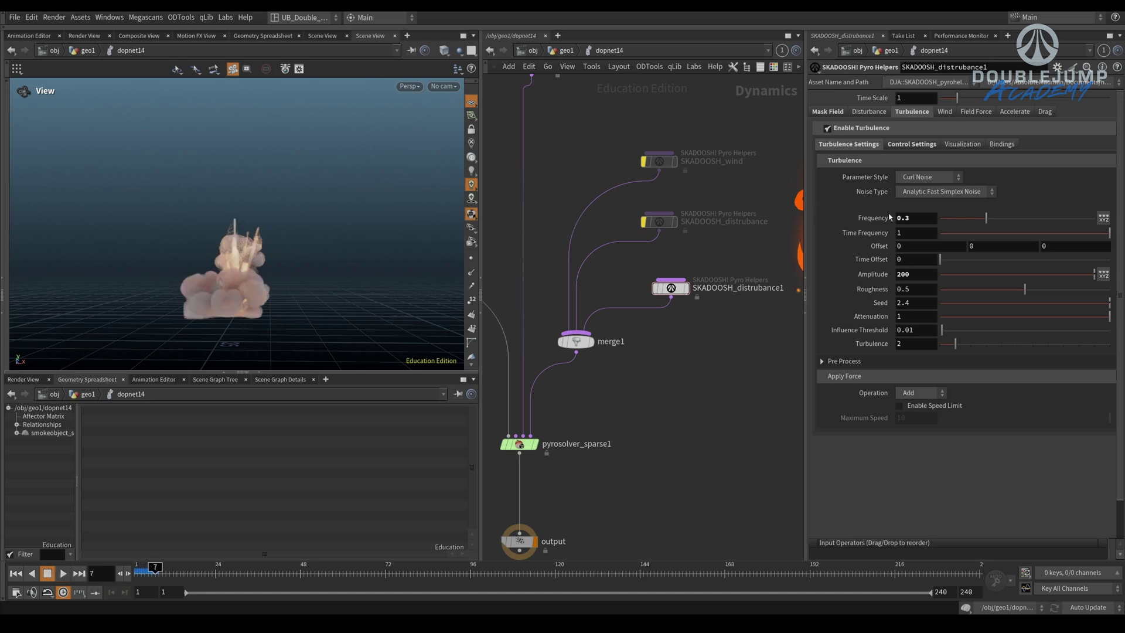
- Try the Gas Turbulence parameter style on the turbulence and return it to Curl Noise
{"action": "left_click", "coordinate": [921, 178]}
{"action": "left_click", "coordinate": [1019, 176]}
{"action": "left_click", "coordinate": [926, 178]}
{"action": "left_click", "coordinate": [861, 217]}
{"action": "left_click", "coordinate": [927, 177]}
{"action": "left_click", "coordinate": [922, 188]}
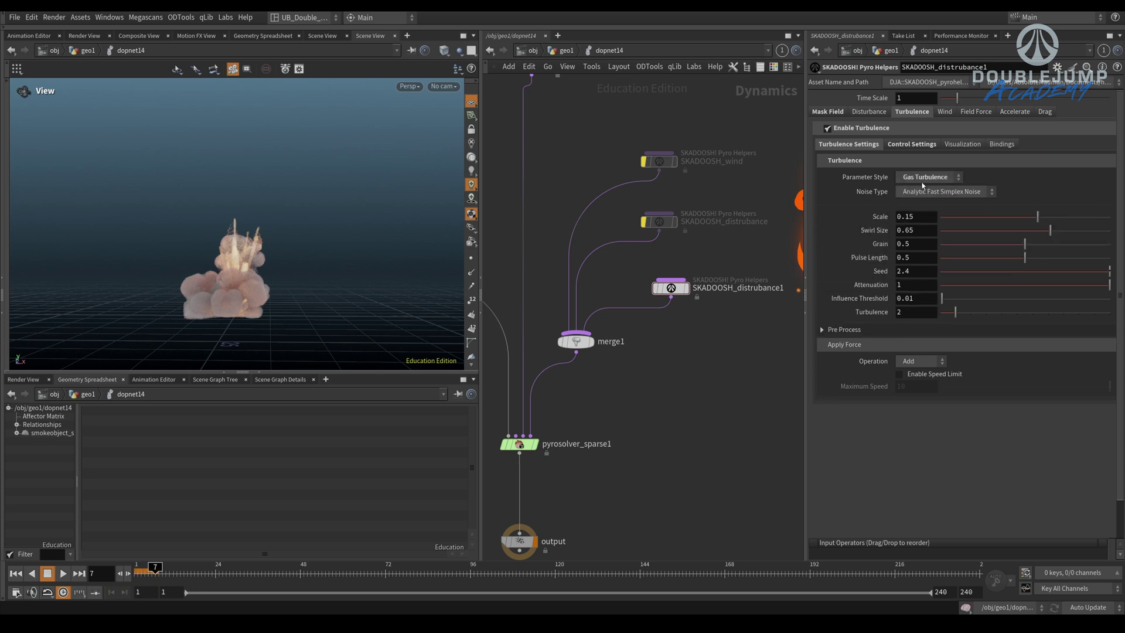
{"action": "left_click", "coordinate": [927, 177]}
{"action": "left_click", "coordinate": [919, 177]}
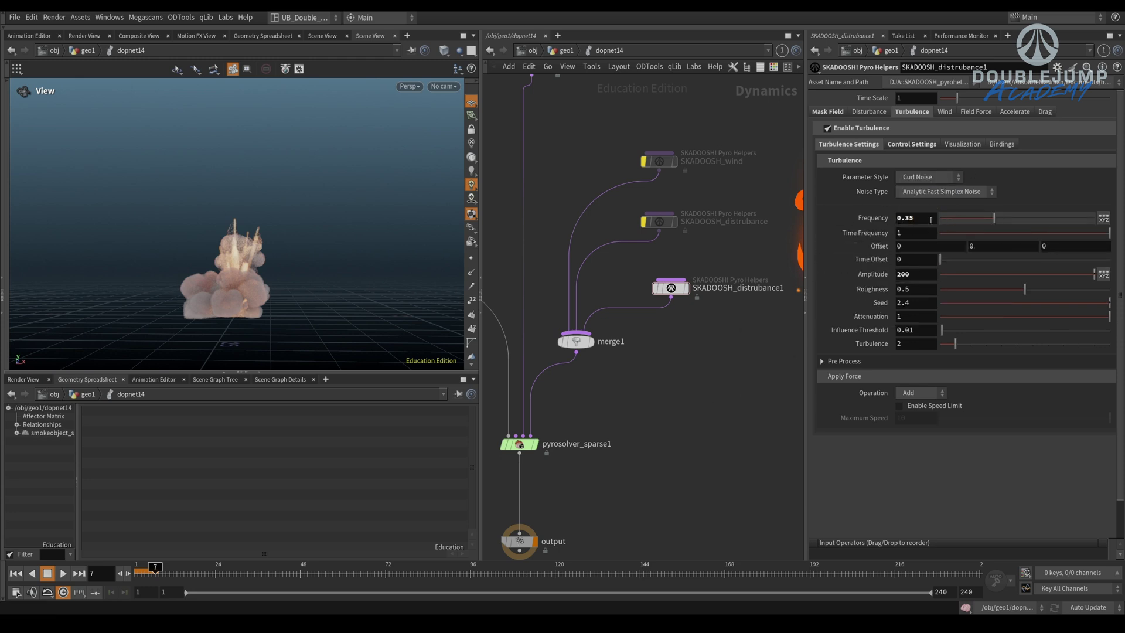
- Set the turbulence Frequency to 0.5 and Amplitude to 100, replaying the simulation to test them
{"action": "double_click", "coordinate": [906, 218]}
{"action": "type", "text": "0.5"}
{"action": "key", "text": "Return"}
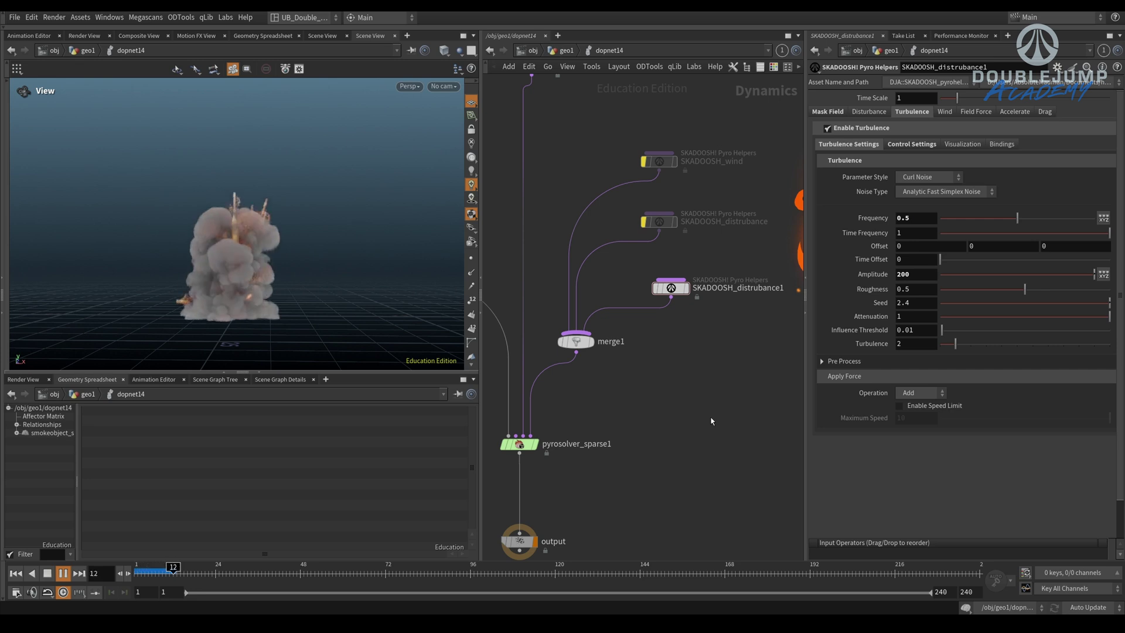
{"action": "left_click_drag", "start_coordinate": [917, 275], "coordinate": [841, 286]}
{"action": "type", "text": "100"}
{"action": "key", "text": "Return"}
{"action": "key", "text": "ctrl+Up"}
{"action": "key", "text": "Up"}
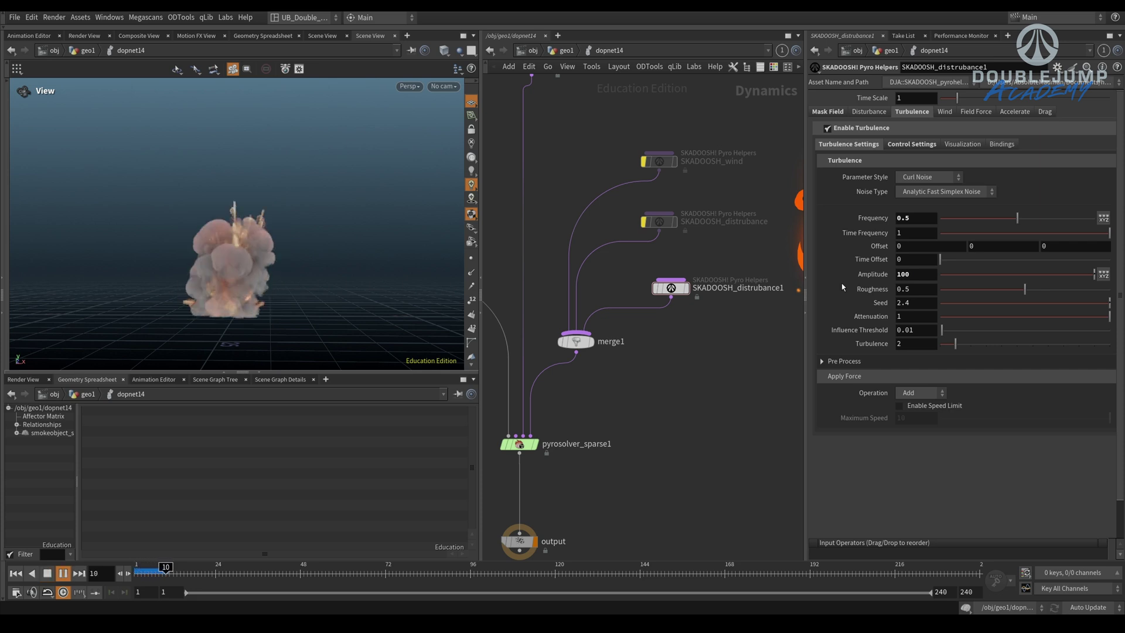
{"action": "key", "text": "Up"}
- Bypass the SKADOOSH_distrubance1 node and replay the simulation to frame 10 for comparison
{"action": "left_click_drag", "start_coordinate": [703, 259], "coordinate": [630, 309]}
{"action": "key", "text": "b"}
{"action": "key", "text": "ctrl+Up"}
{"action": "key", "text": "Up"}
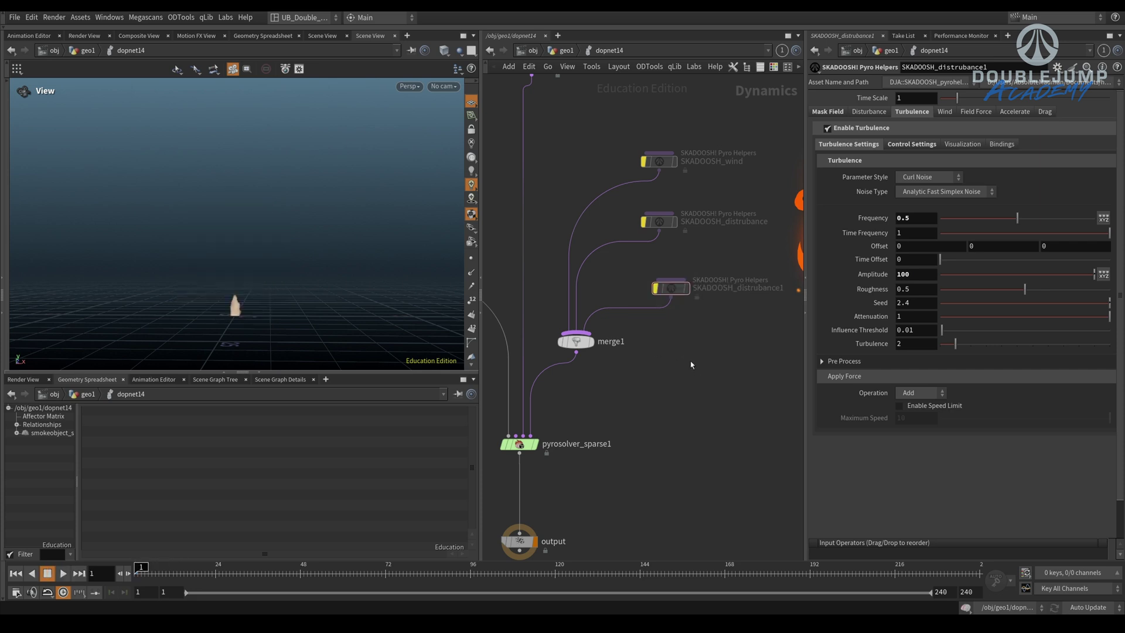
{"action": "key", "text": "Up"}
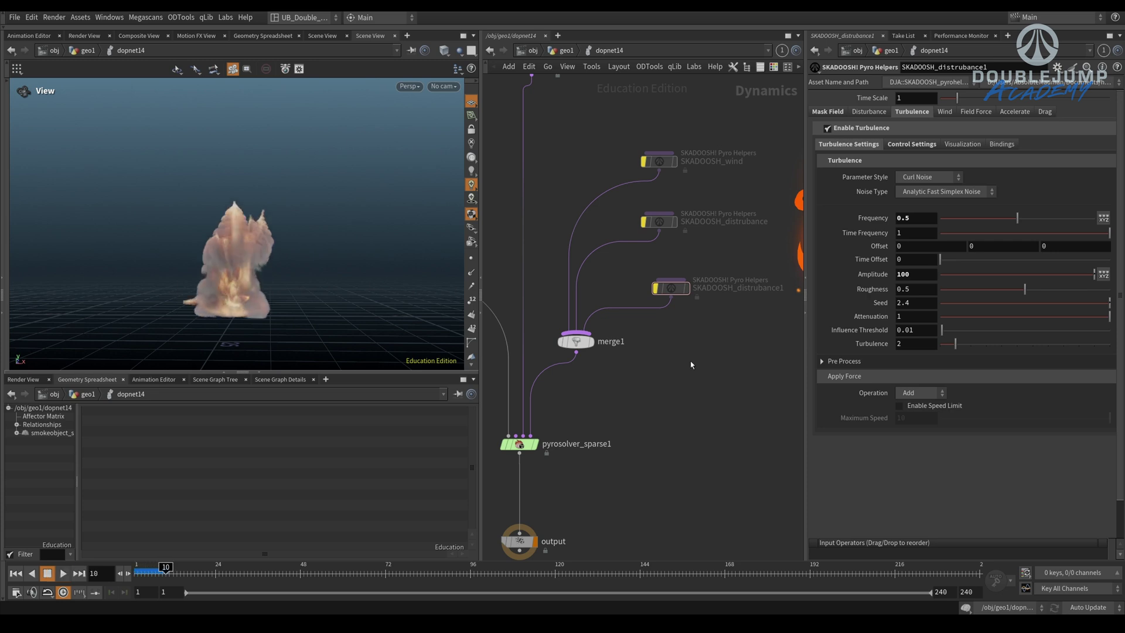
- Set the smoke object's multi-field guide to Emission Scale 0 and Density Scale 3
{"action": "middle_click_drag", "start_coordinate": [540, 347], "coordinate": [685, 321]}
{"action": "left_click", "coordinate": [505, 236]}
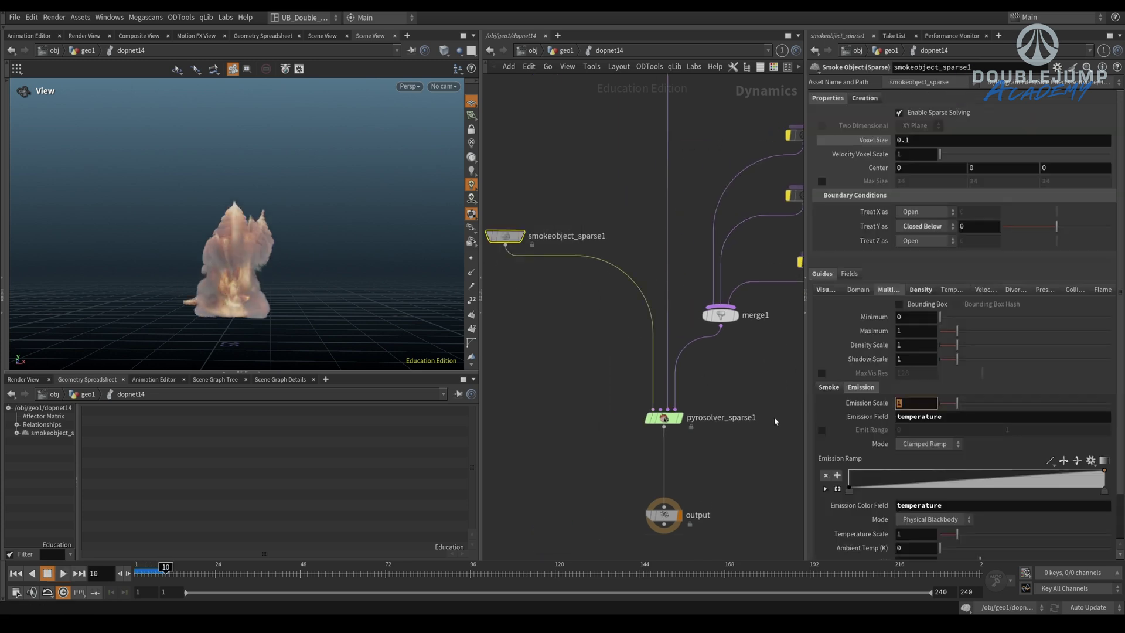
{"action": "middle_click_drag", "start_coordinate": [626, 189], "coordinate": [623, 208]}
{"action": "double_click", "coordinate": [900, 345]}
{"action": "type", "text": "3"}
{"action": "key", "text": "Return"}
- Re-enable the SKADOOSH_distrubance1 node and replay the simulation to review the turbulence on plain smoke
{"action": "left_click", "coordinate": [739, 389]}
{"action": "middle_click_drag", "start_coordinate": [738, 389], "coordinate": [598, 397]}
{"action": "left_click", "coordinate": [682, 286]}
{"action": "left_click_drag", "start_coordinate": [648, 263], "coordinate": [719, 322]}
{"action": "key", "text": "b"}
{"action": "middle_click_drag", "start_coordinate": [724, 357], "coordinate": [675, 356]}
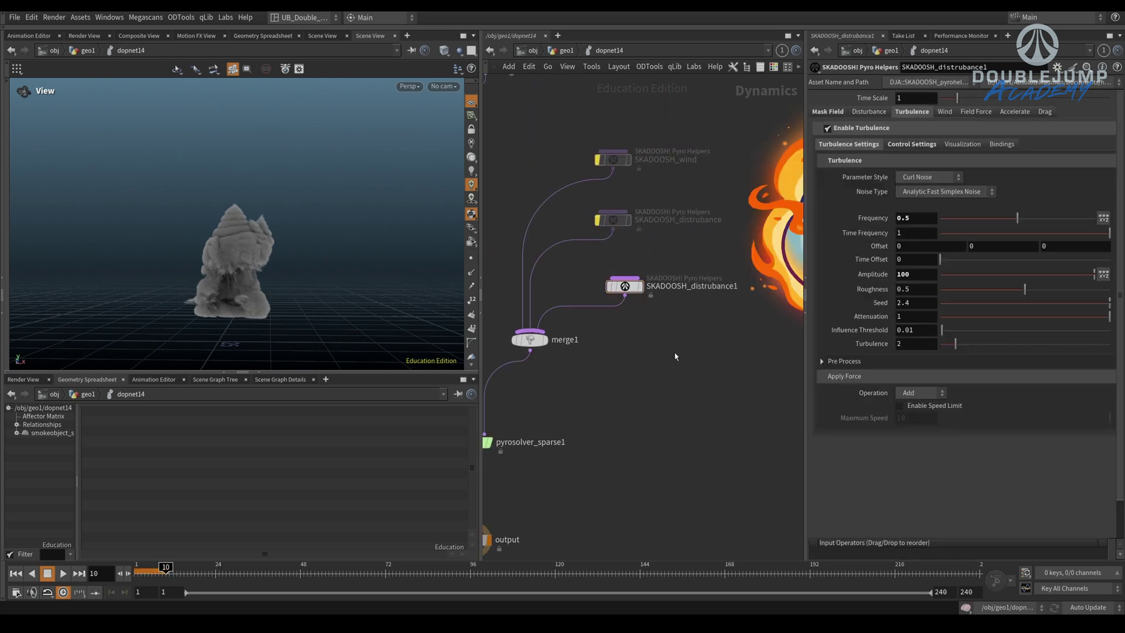
{"action": "key", "text": "ctrl+Up"}
{"action": "key", "text": "Up"}
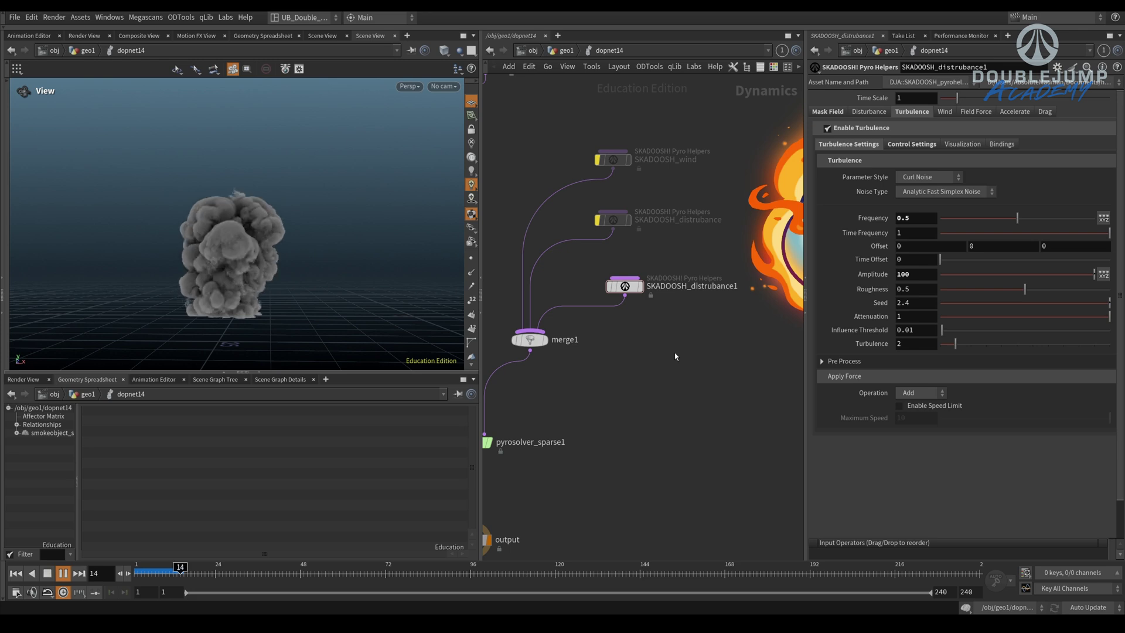
{"action": "key", "text": "Escape"}
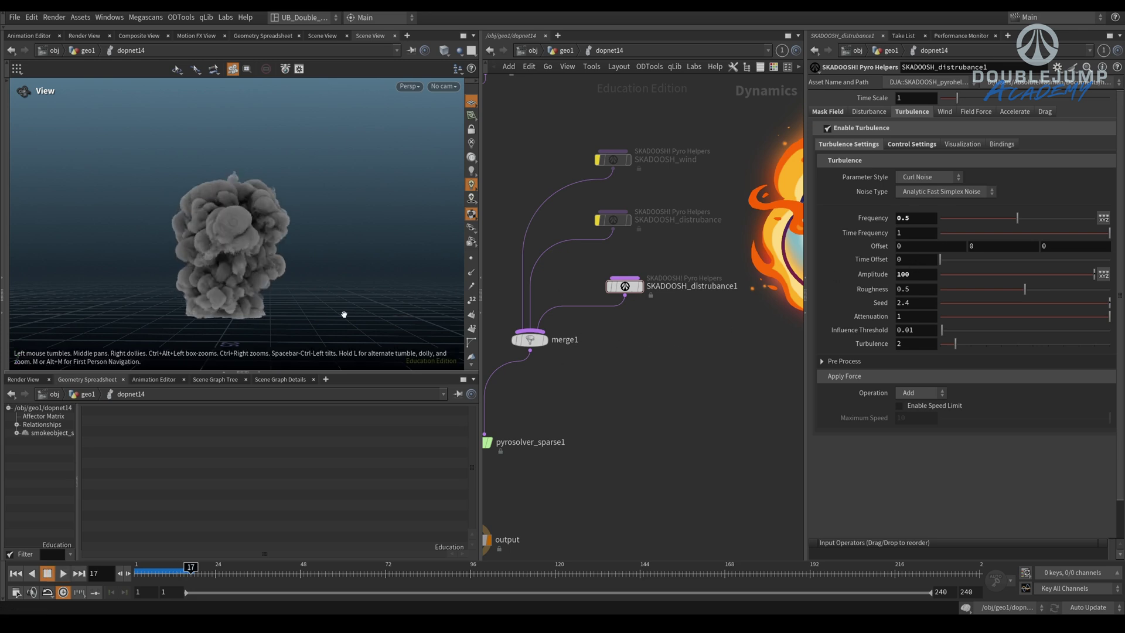
{"action": "key", "text": "ctrl+Up"}
{"action": "key", "text": "Up"}
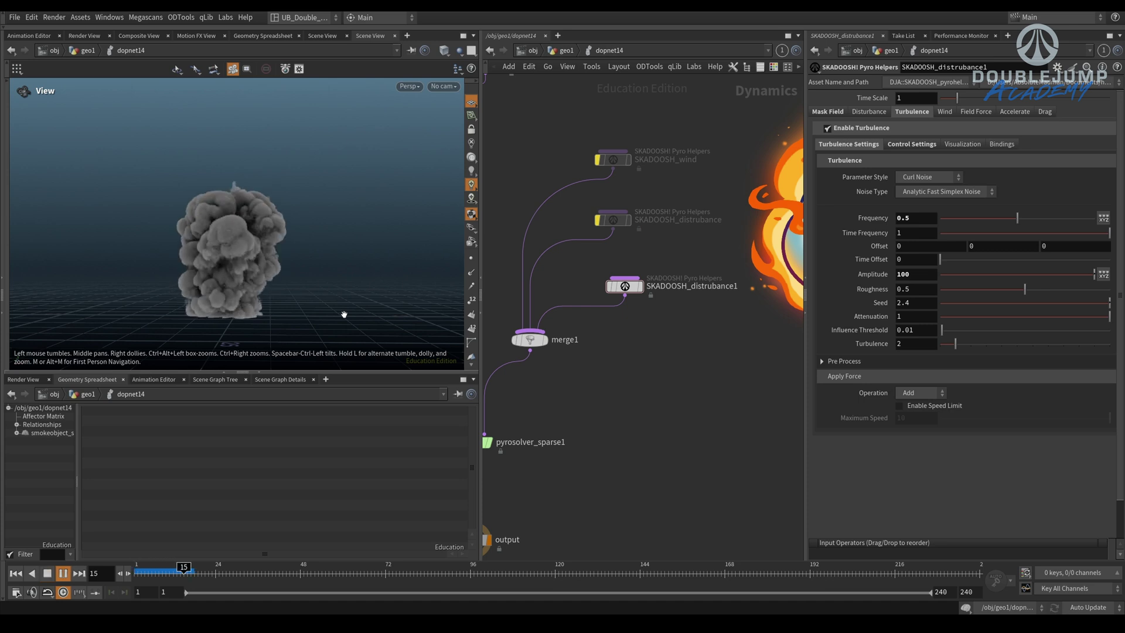
{"action": "key", "text": "Up"}
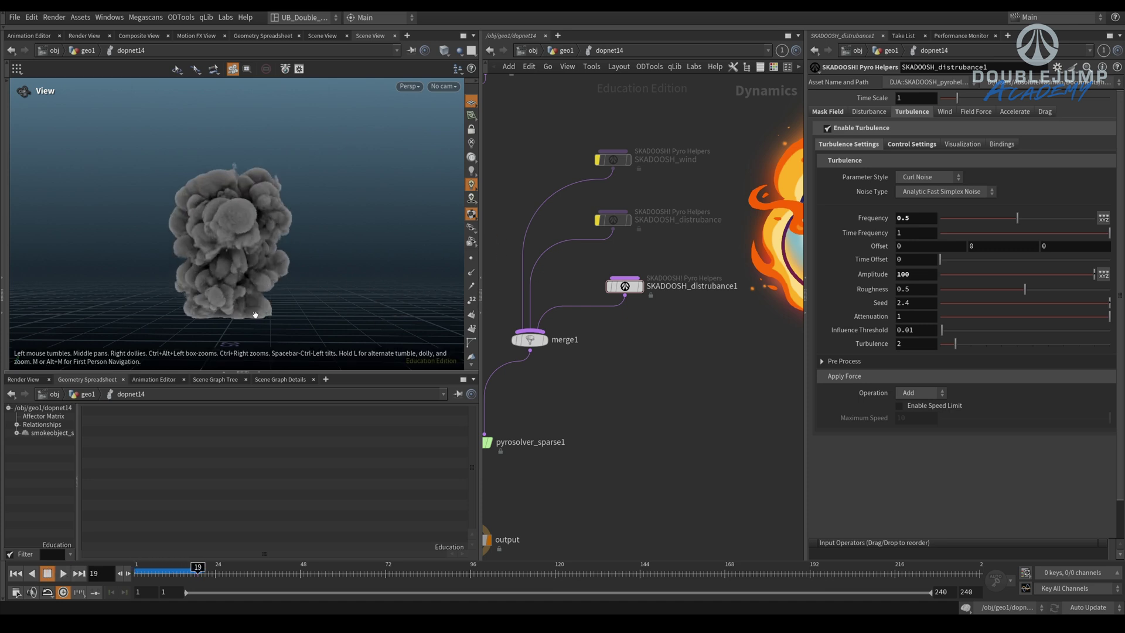
- Set the turbulence mask control field's Control Min to 0.3 and Control Max to 3, and replay the simulation
{"action": "left_click", "coordinate": [911, 143]}
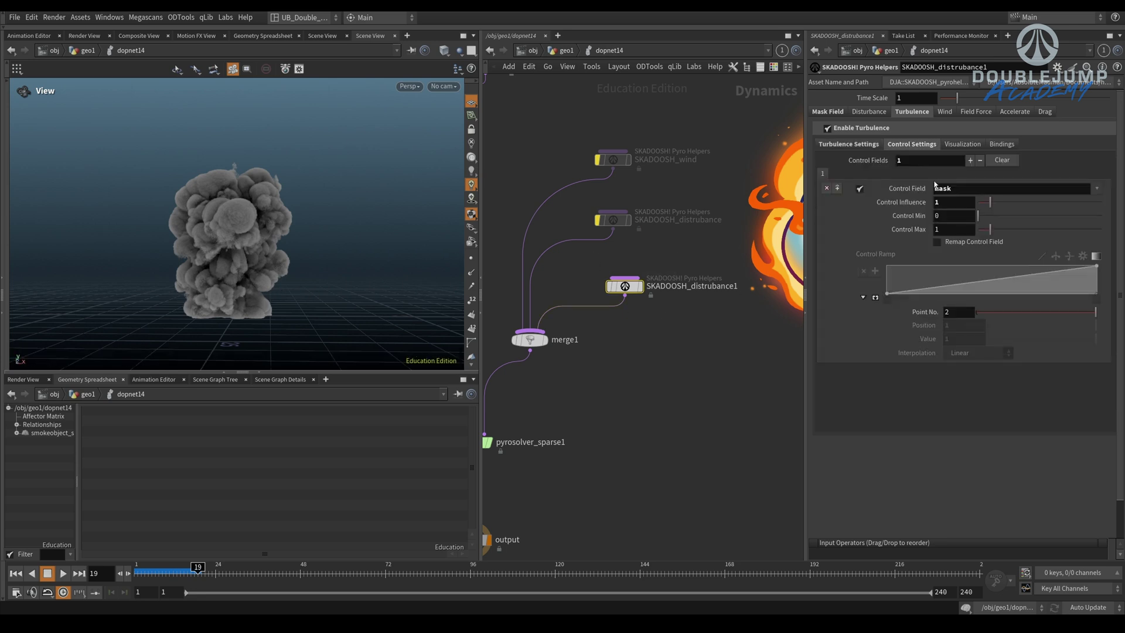
{"action": "left_click", "coordinate": [948, 220]}
{"action": "type", "text": "0.3"}
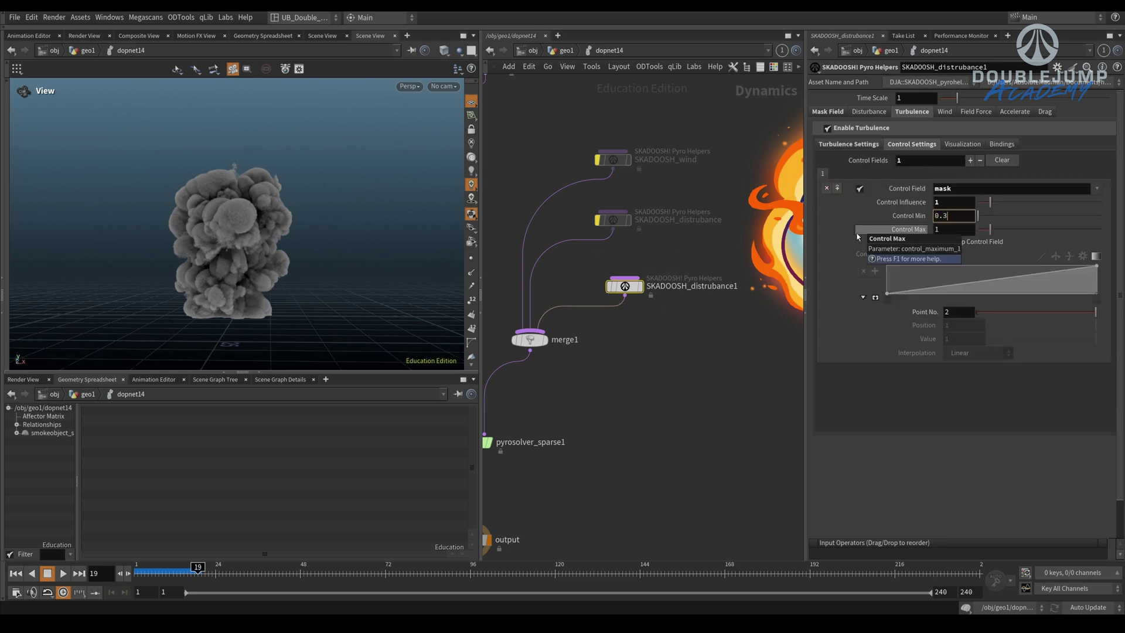
{"action": "key", "text": "Tab"}
{"action": "type", "text": "3"}
{"action": "key", "text": "ctrl+Up"}
{"action": "key", "text": "Up"}
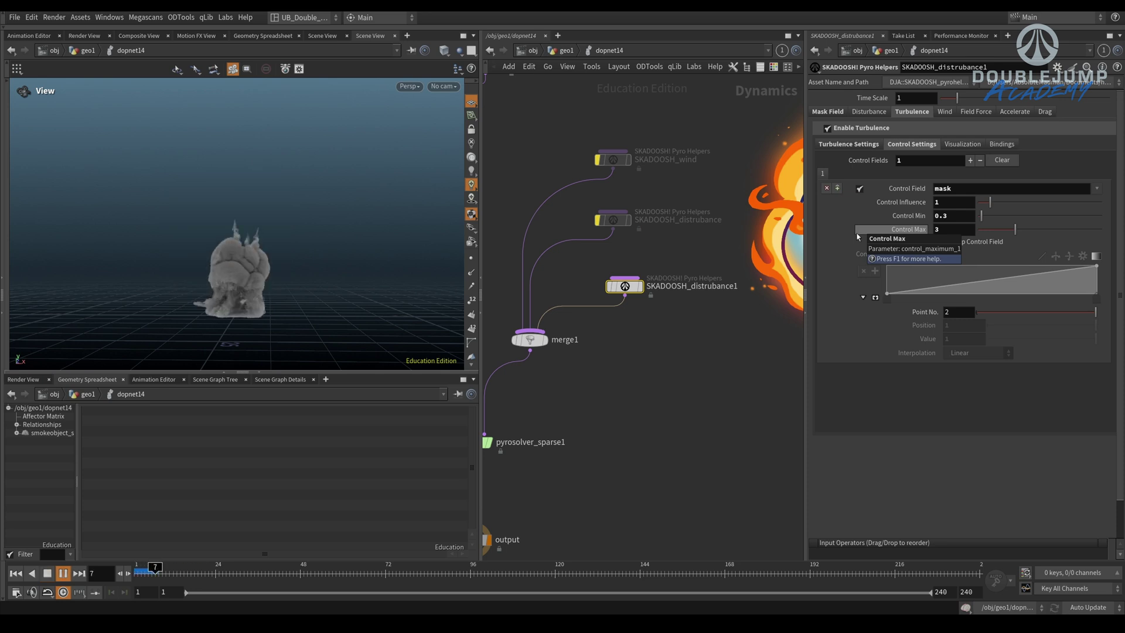
{"action": "key", "text": "Up"}
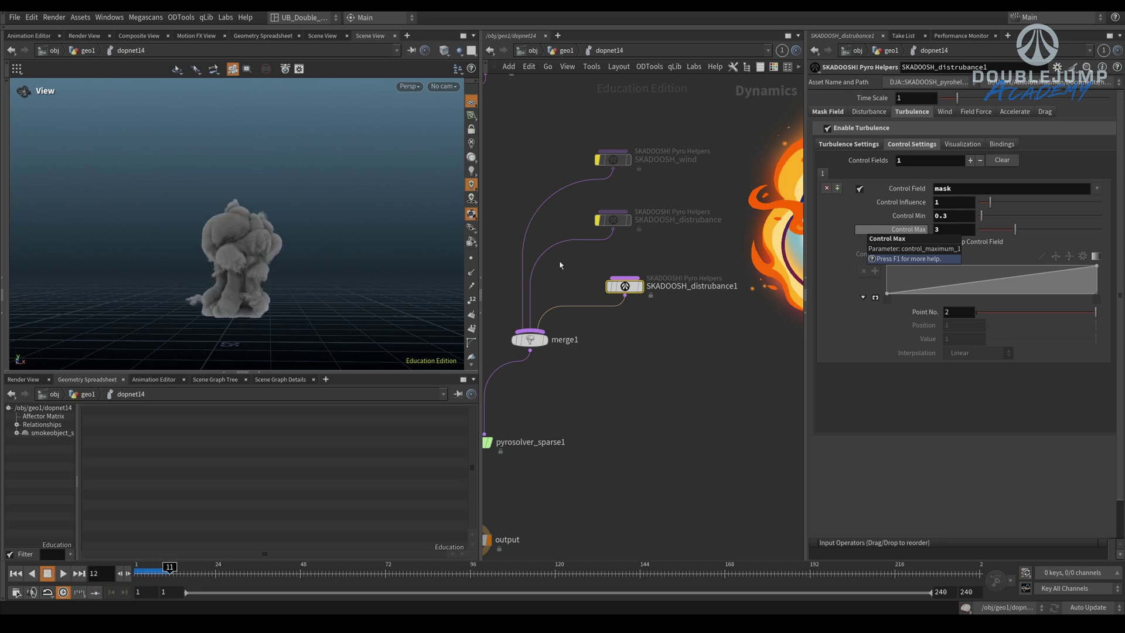
- Rename the SKADOOSH_distrubance1 node as SKADOOSH_turbulence_masked_temperature
{"action": "left_click_drag", "start_coordinate": [585, 249], "coordinate": [687, 307]}
{"action": "key", "text": "b"}
{"action": "left_click_drag", "start_coordinate": [588, 261], "coordinate": [789, 285]}
{"action": "key", "text": "b"}
{"action": "left_click", "coordinate": [695, 287]}
{"action": "type", "text": "turbuler"}
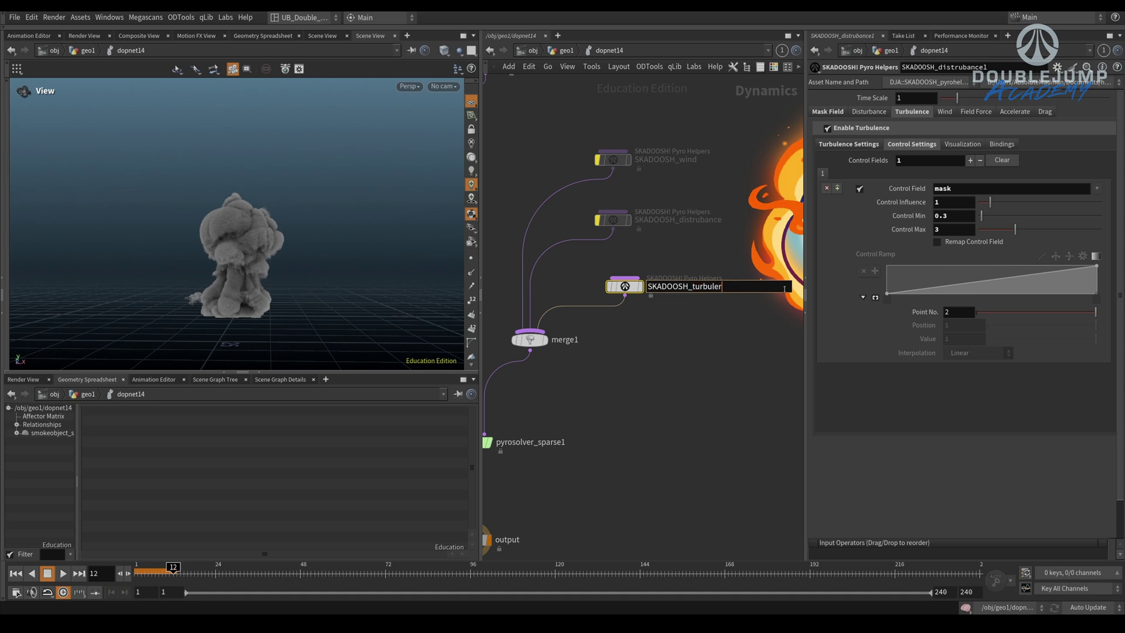
{"action": "type", "text": "nence_masked_tempe"}
{"action": "key", "text": "Return"}
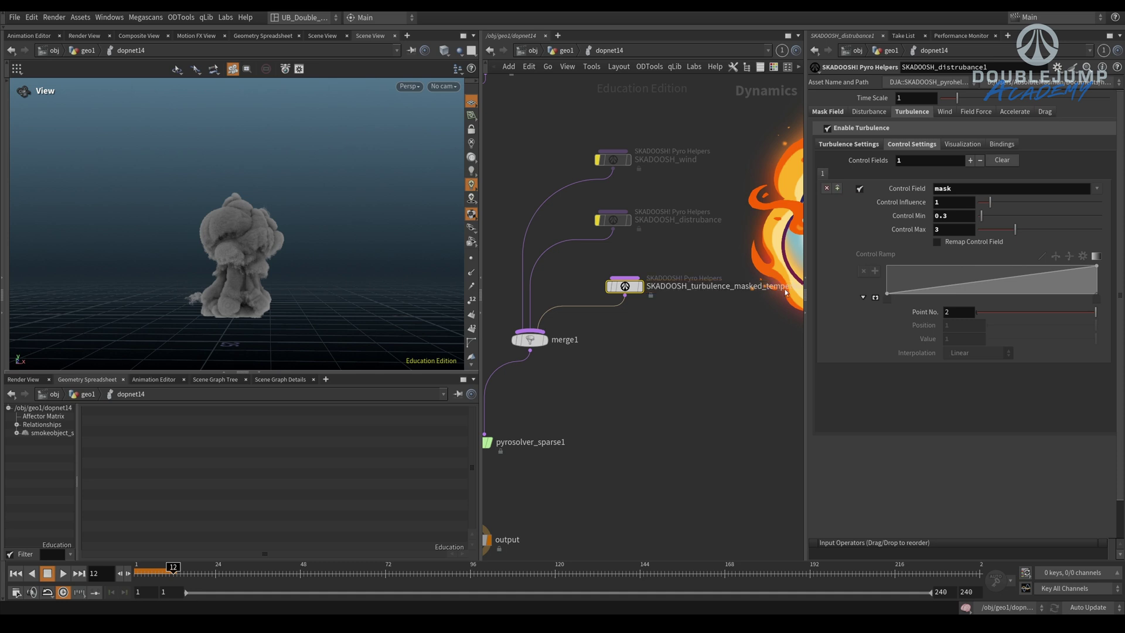
- Activate SKADOOSH_distrubance instead of the turbulence node, switch its mask from speed to gradient, and play the simulation
{"action": "left_click", "coordinate": [612, 219]}
{"action": "mouse_move", "coordinate": [738, 228]}
{"action": "middle_mouse_down"}
{"action": "mouse_move", "coordinate": [689, 246]}
{"action": "mouse_move", "coordinate": [743, 244]}
{"action": "middle_mouse_up"}
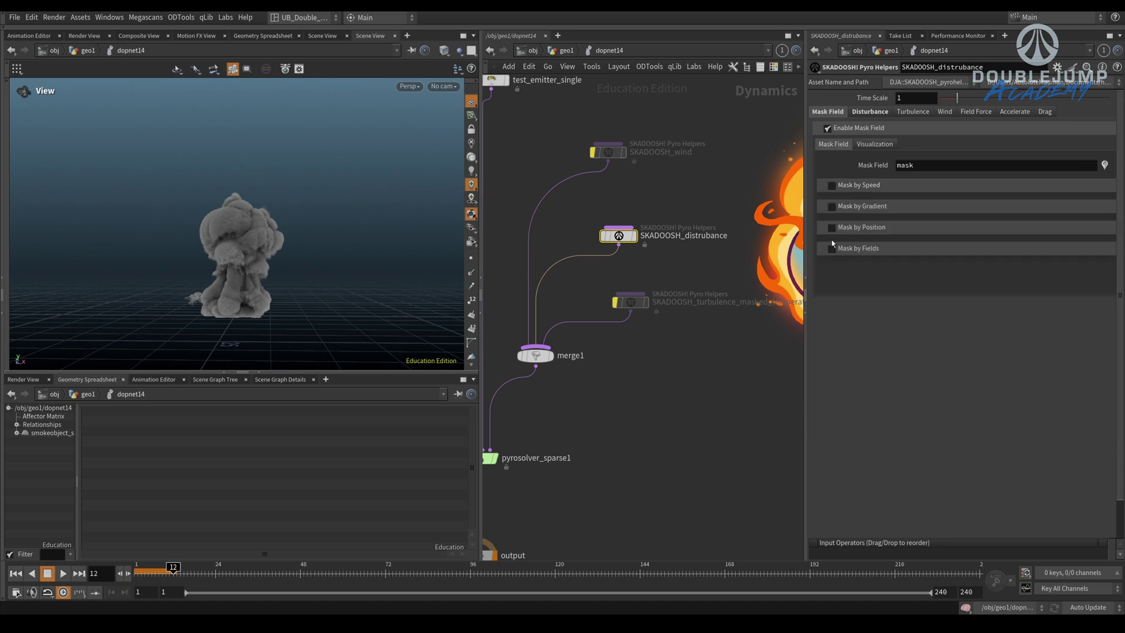
{"action": "middle_click_drag", "start_coordinate": [720, 222], "coordinate": [683, 226]}
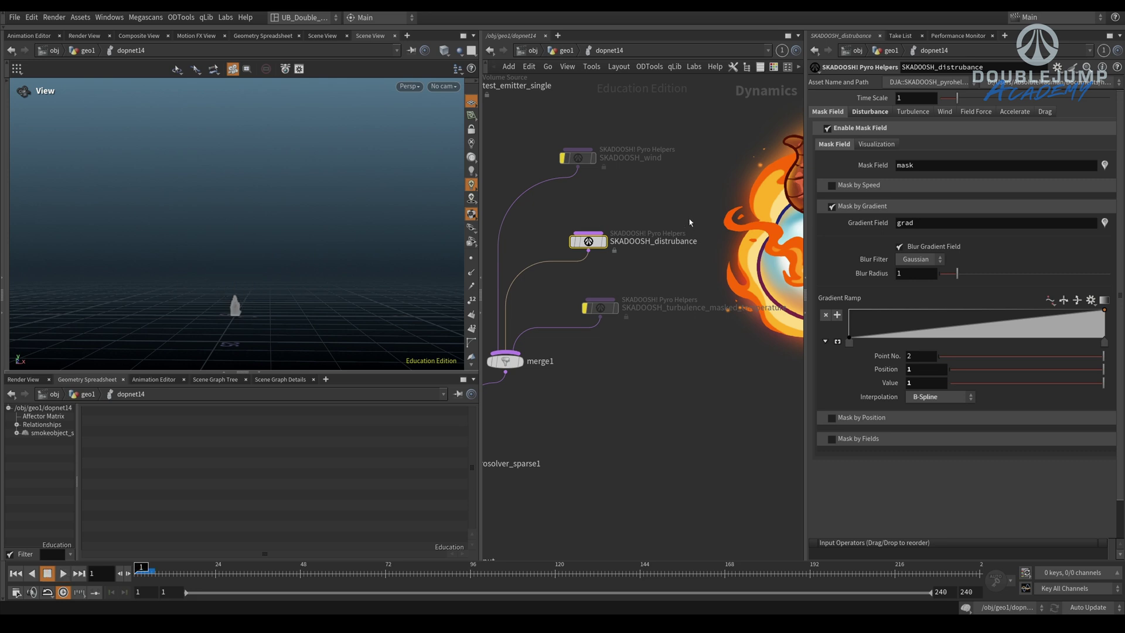
{"action": "middle_click_drag", "start_coordinate": [679, 236], "coordinate": [683, 235]}
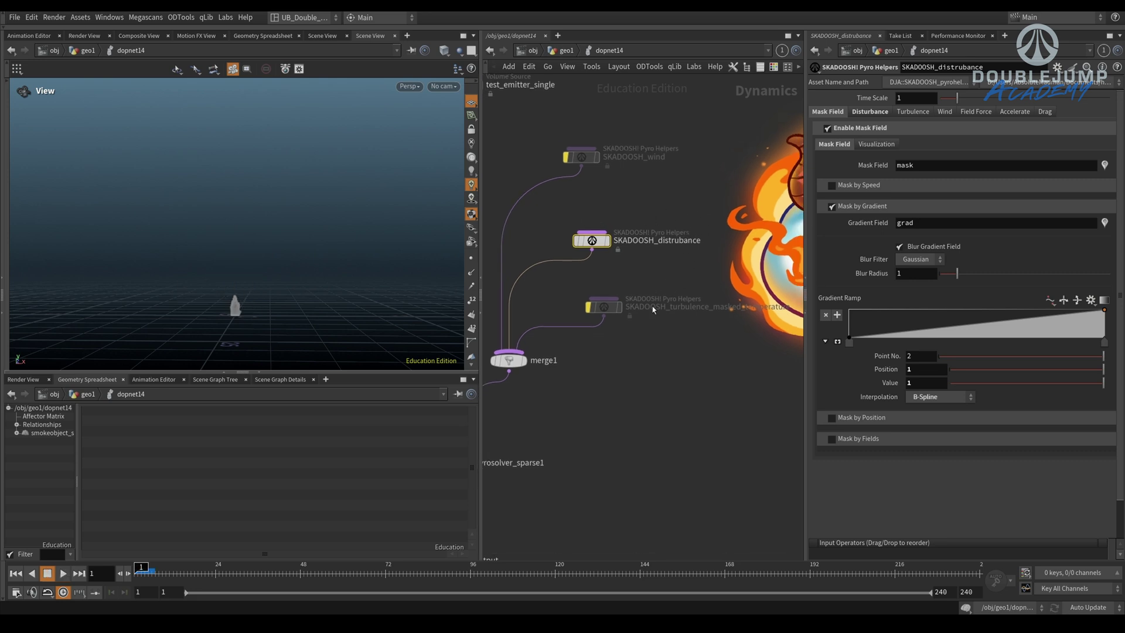
{"action": "key", "text": "Up"}
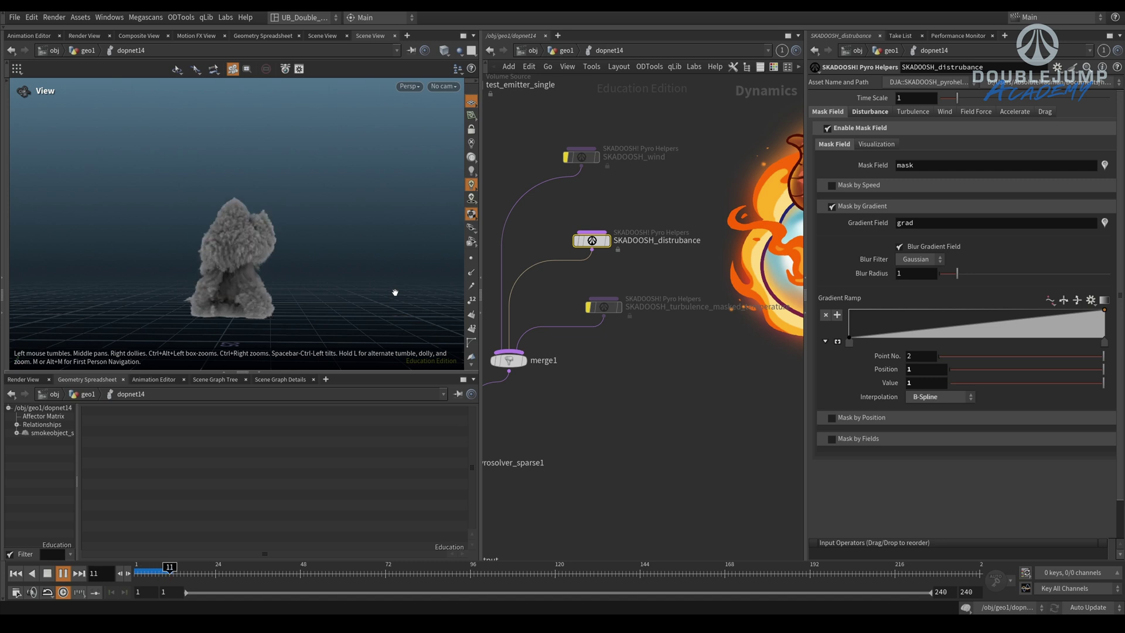
{"action": "key", "text": "Escape"}
- Capture a snip of the smoke in the viewport and open it in Snip & Sketch
{"action": "key", "text": "super+shift+s"}
{"action": "left_click_drag", "start_coordinate": [385, 113], "coordinate": [134, 322]}
{"action": "left_click", "coordinate": [1007, 514]}
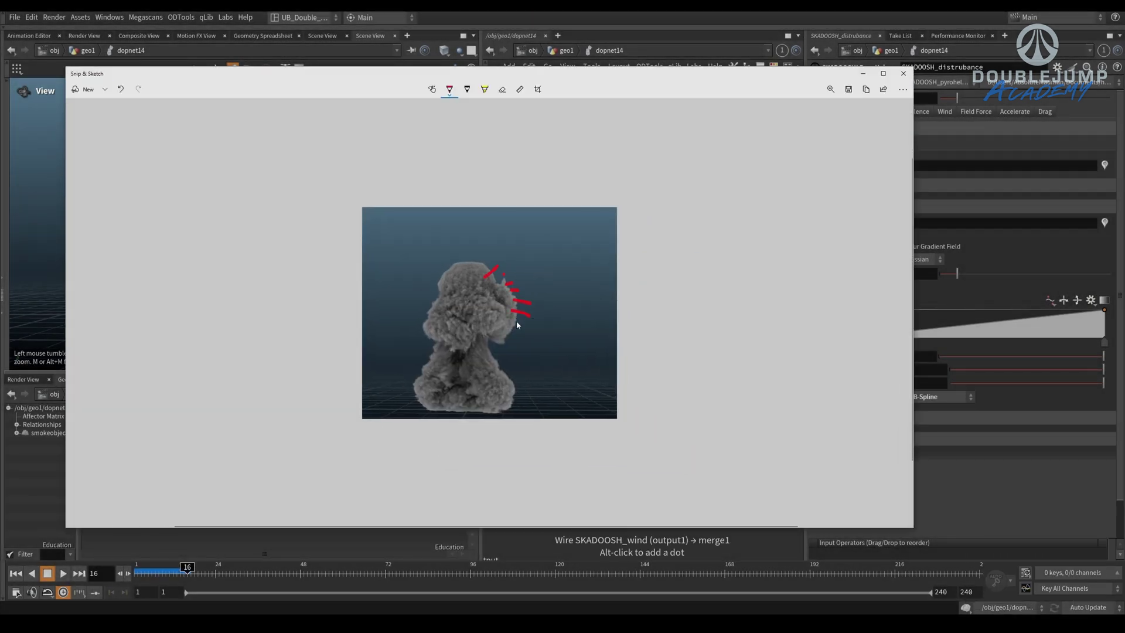
- Sketch red strokes around the smoke's outline to illustrate its gradient, and close the snip
{"action": "left_click_drag", "start_coordinate": [513, 321], "coordinate": [526, 328]}
{"action": "left_click_drag", "start_coordinate": [501, 335], "coordinate": [512, 340]}
{"action": "left_click_drag", "start_coordinate": [445, 305], "coordinate": [422, 311]}
{"action": "left_click_drag", "start_coordinate": [443, 319], "coordinate": [425, 328]}
{"action": "left_click_drag", "start_coordinate": [444, 332], "coordinate": [422, 346]}
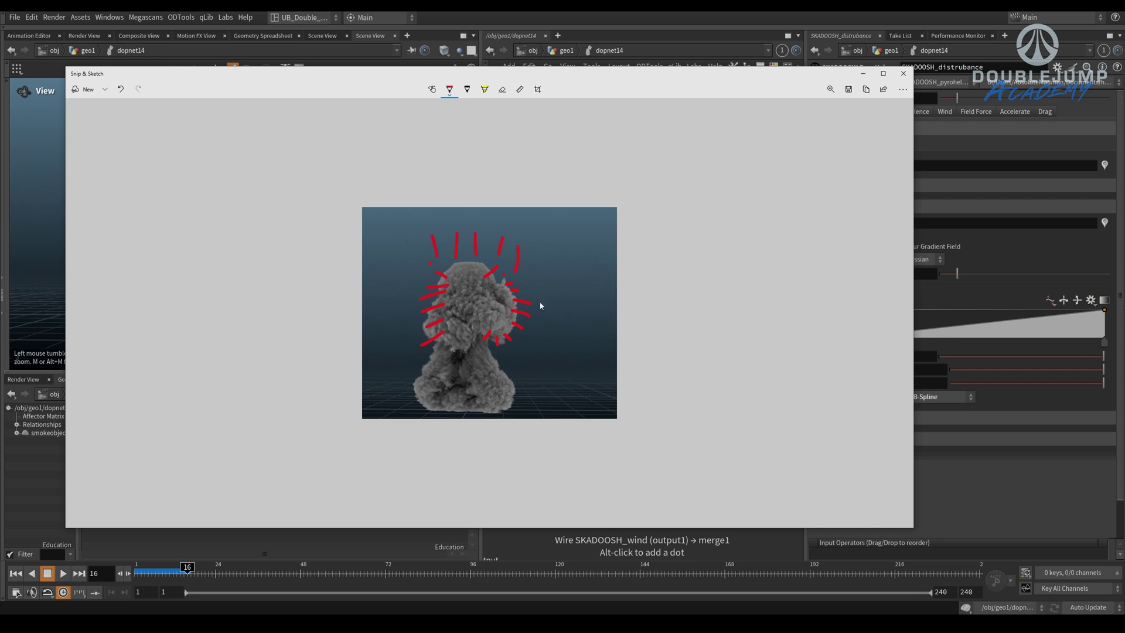
{"action": "left_click_drag", "start_coordinate": [505, 301], "coordinate": [518, 295]}
{"action": "left_click_drag", "start_coordinate": [448, 288], "coordinate": [407, 283]}
{"action": "left_click_drag", "start_coordinate": [458, 300], "coordinate": [394, 297]}
{"action": "mouse_move", "coordinate": [496, 277]}
{"action": "left_mouse_down"}
{"action": "mouse_move", "coordinate": [427, 296]}
{"action": "mouse_move", "coordinate": [486, 309]}
{"action": "left_mouse_up"}
{"action": "key", "text": "ctrl+z"}
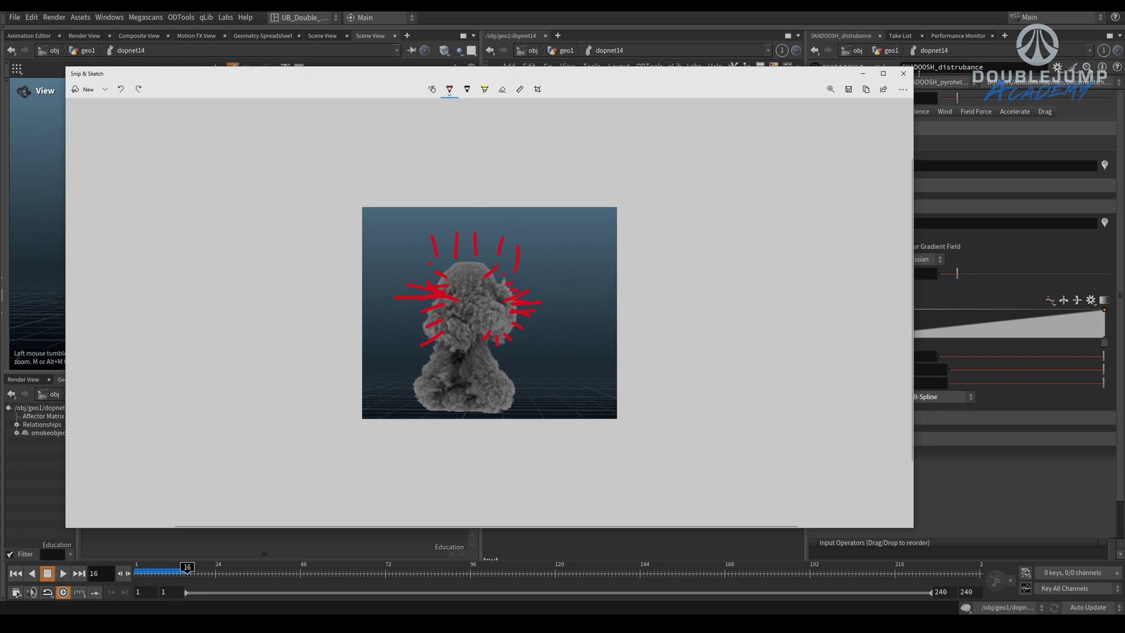
{"action": "left_click", "coordinate": [910, 75]}
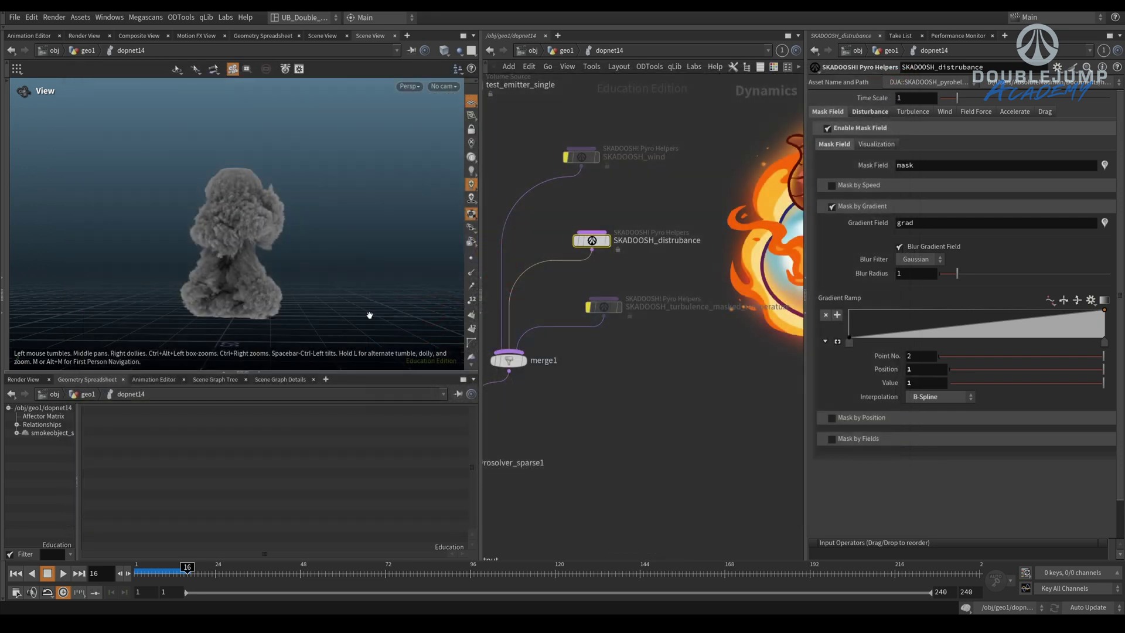
- Set the disturbance node's Mask Visualiser to MASK (mask) and replay the simulation
{"action": "left_click", "coordinate": [876, 144]}
{"action": "left_click", "coordinate": [929, 160]}
{"action": "left_click", "coordinate": [920, 181]}
{"action": "key", "text": "Up"}
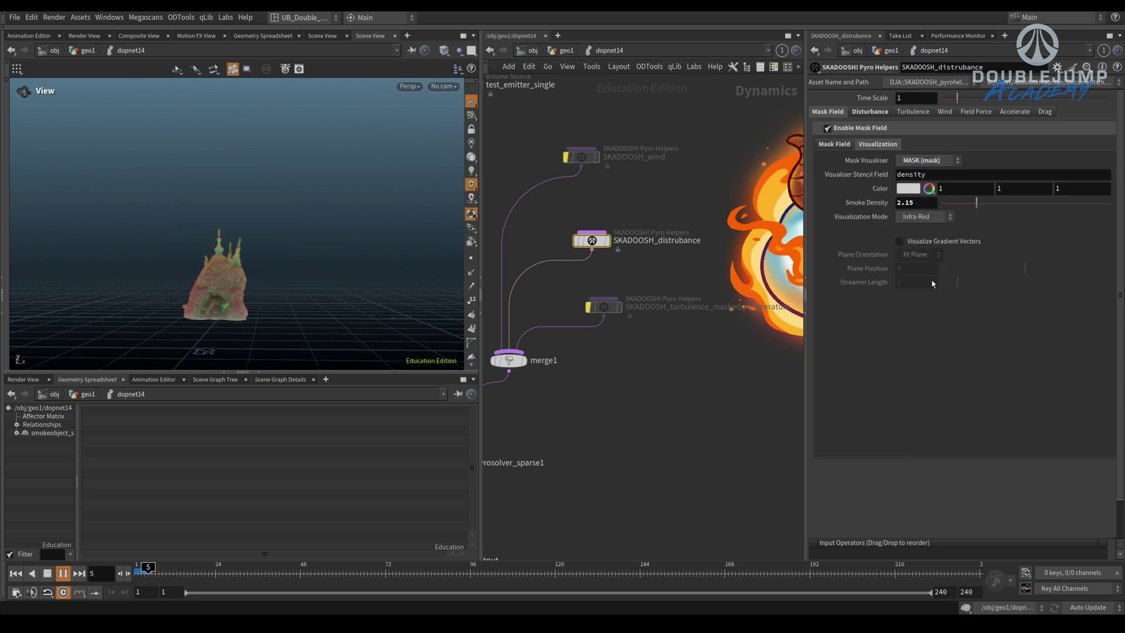
{"action": "key", "text": "Up"}
- Set the mask visualiser's Smoke Density to 10
{"action": "middle_click_drag", "start_coordinate": [649, 277], "coordinate": [730, 280]}
{"action": "key", "text": "ctrl+z"}
{"action": "left_click_drag", "start_coordinate": [924, 202], "coordinate": [849, 272]}
{"action": "type", "text": "10"}
{"action": "key", "text": "Return"}
- Set the smoke object's multi-field Density Scale to 0 and replay the simulation to view only the mask
{"action": "middle_click_drag", "start_coordinate": [517, 276], "coordinate": [677, 257]}
{"action": "left_click", "coordinate": [602, 270]}
{"action": "middle_click_drag", "start_coordinate": [603, 270], "coordinate": [547, 273]}
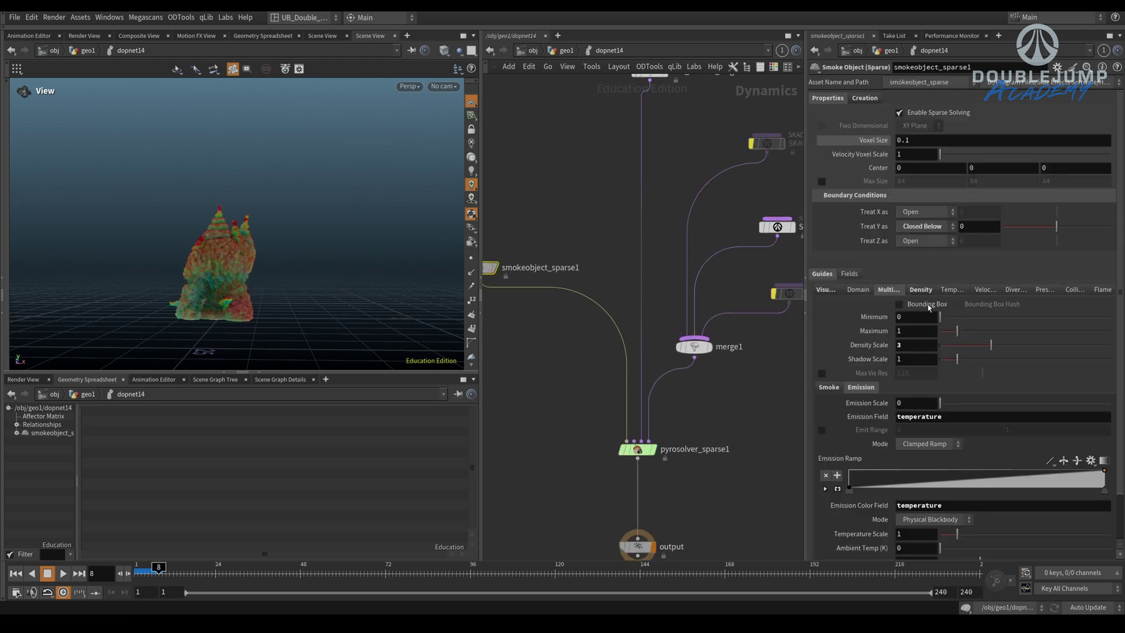
{"action": "left_click_drag", "start_coordinate": [914, 345], "coordinate": [725, 350]}
{"action": "type", "text": "0"}
{"action": "key", "text": "Return"}
{"action": "key", "text": "ctrl+Up"}
{"action": "key", "text": "Up"}
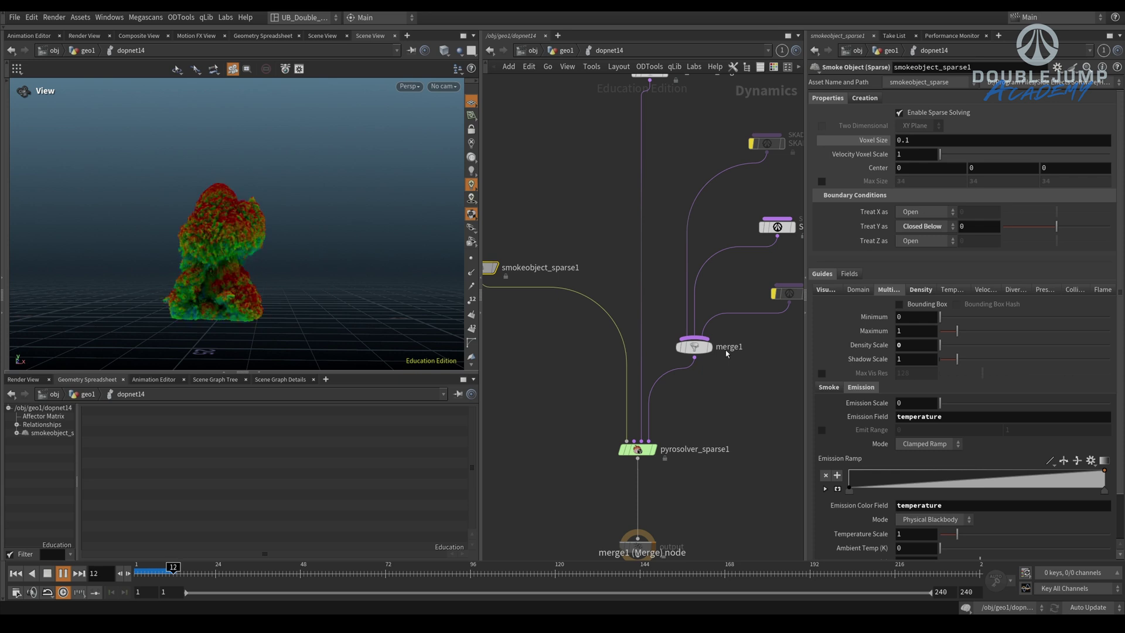
{"action": "key", "text": "Up"}
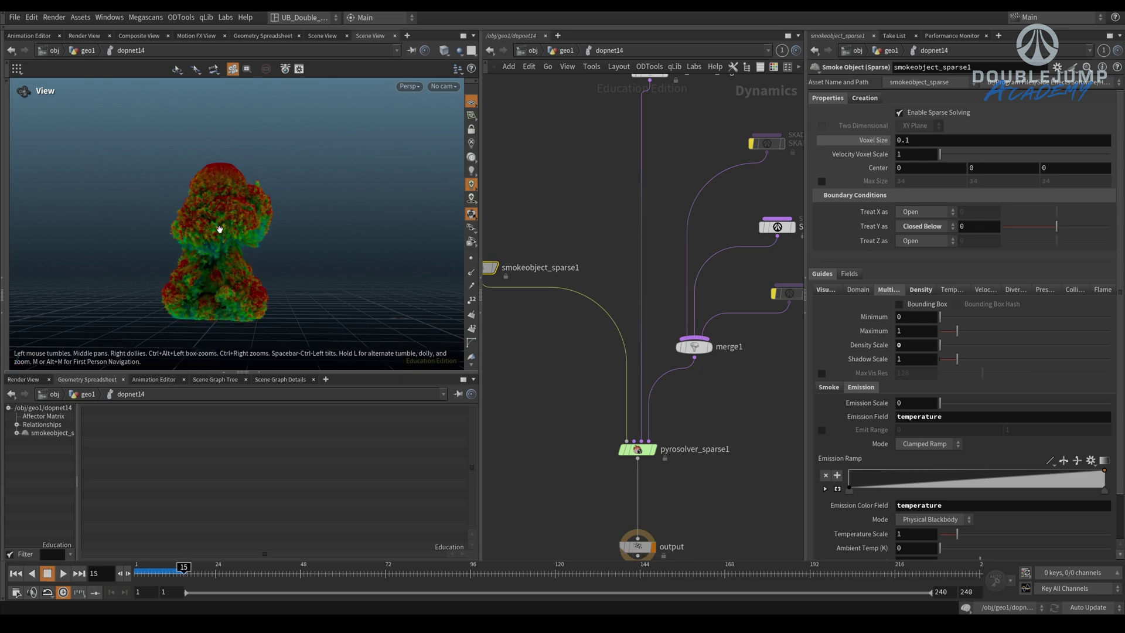
- Set the SKADOOSH_distrubance gradient mask's Blur Radius to 3 and replay the simulation
{"action": "middle_click_drag", "start_coordinate": [644, 201], "coordinate": [528, 203]}
{"action": "left_click", "coordinate": [660, 228]}
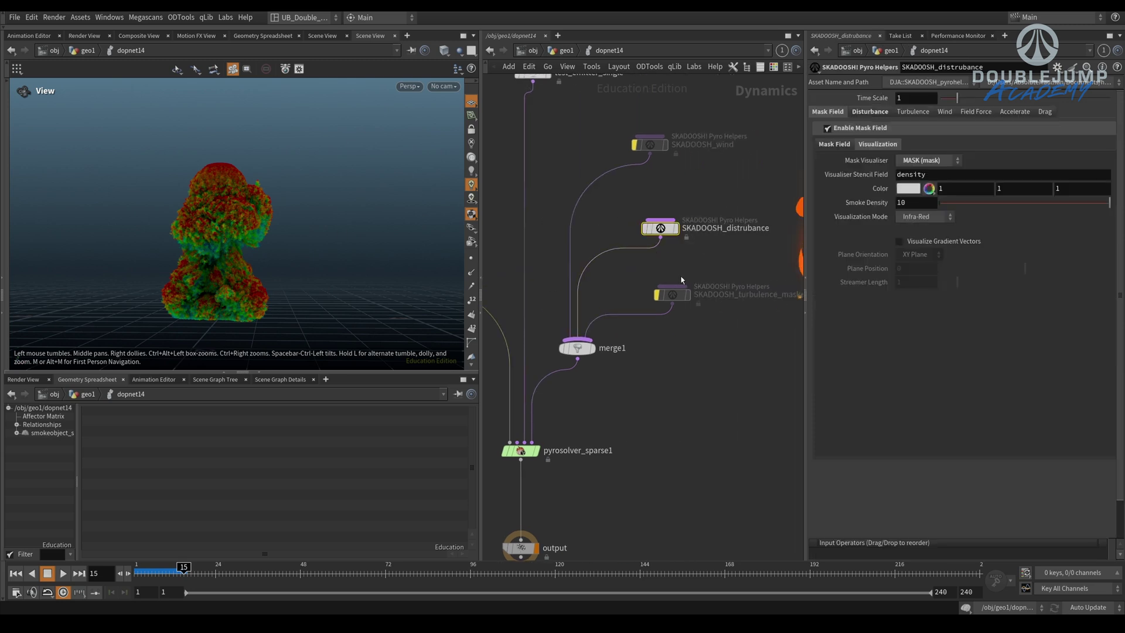
{"action": "middle_click_drag", "start_coordinate": [642, 280], "coordinate": [587, 264]}
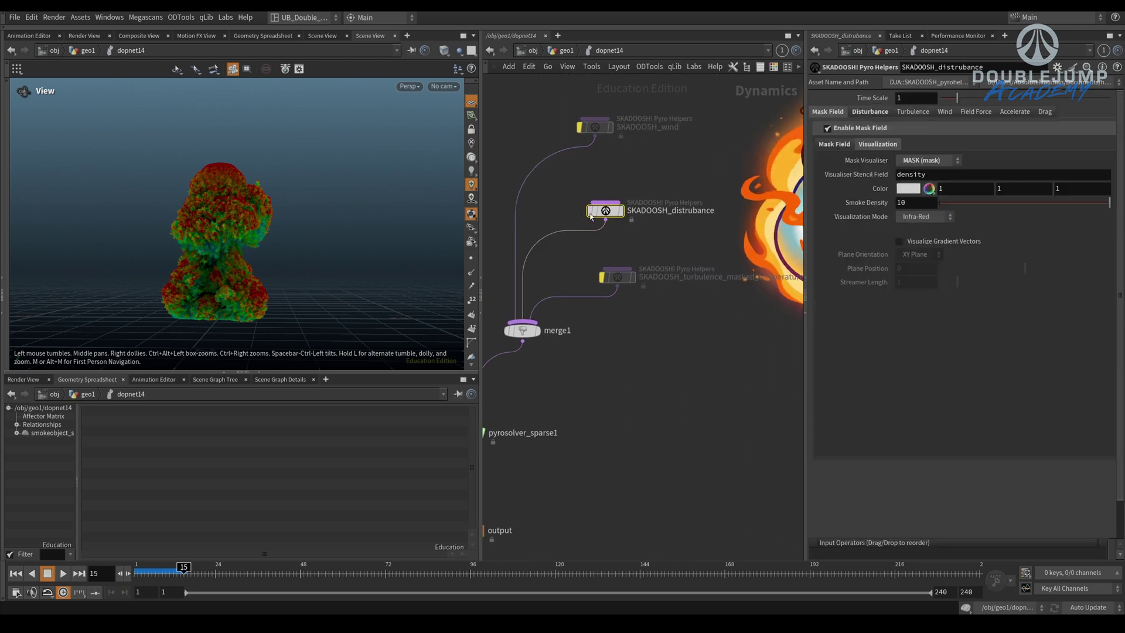
{"action": "left_click_drag", "start_coordinate": [605, 210], "coordinate": [610, 206]}
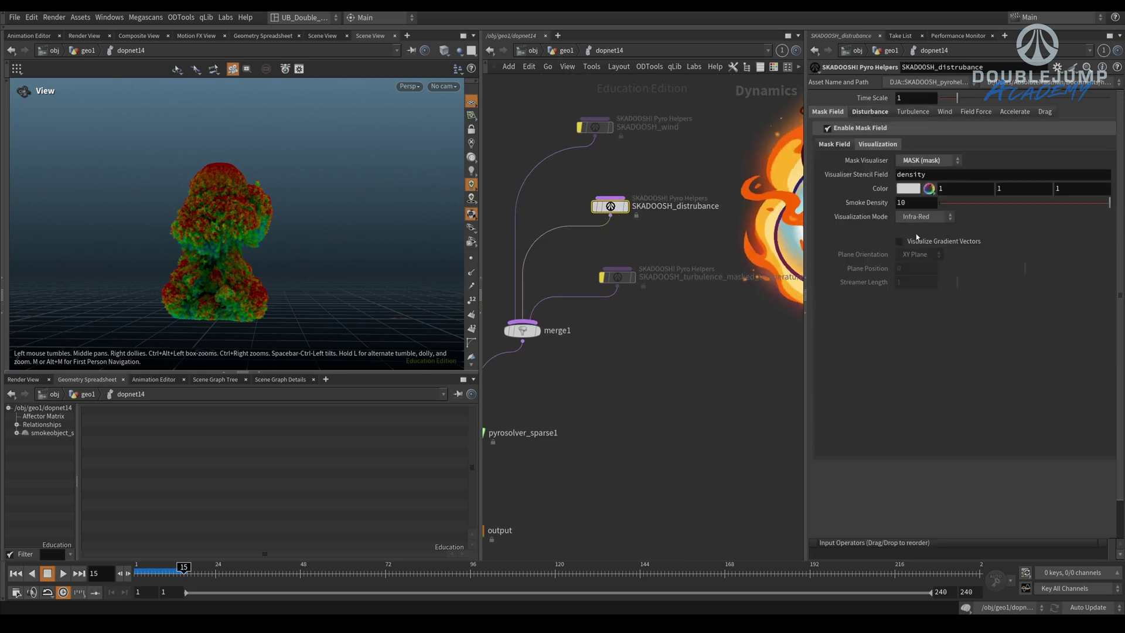
{"action": "left_click", "coordinate": [834, 143]}
{"action": "left_click_drag", "start_coordinate": [910, 275], "coordinate": [640, 366]}
{"action": "type", "text": "3"}
{"action": "key", "text": "Return"}
{"action": "left_click", "coordinate": [699, 354]}
{"action": "key", "text": "ctrl+Up"}
{"action": "key", "text": "Up"}
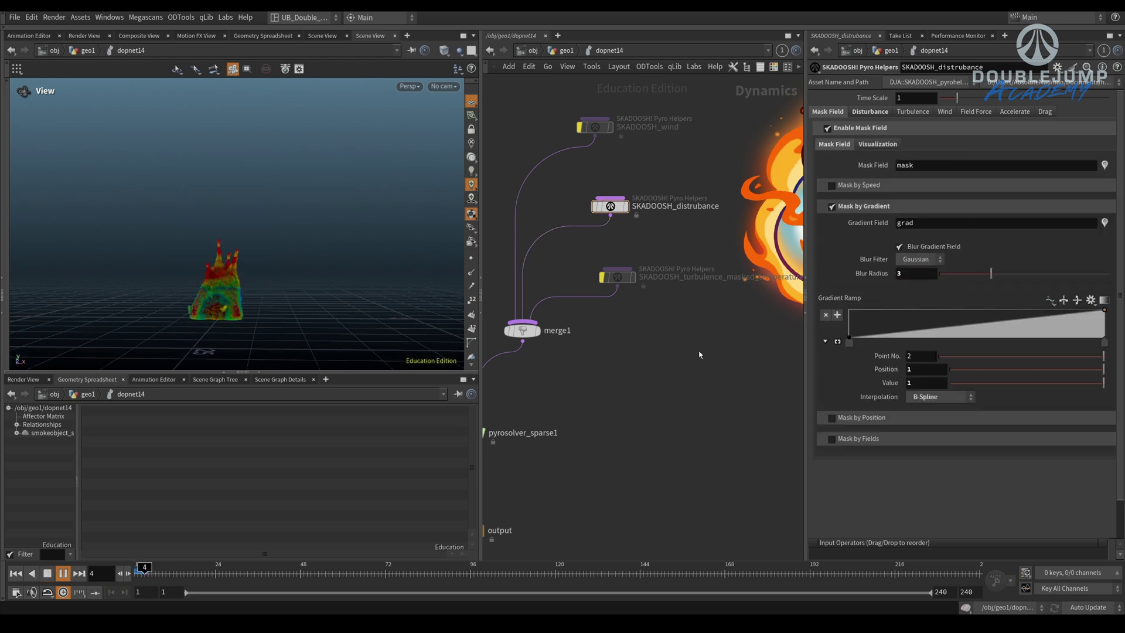
{"action": "key", "text": "Up"}
- Move the gradient ramp's first point to about 0.85, add a point near 0.92 with value about 0.1, and replay the simulation
{"action": "left_click_drag", "start_coordinate": [848, 340], "coordinate": [1076, 349]}
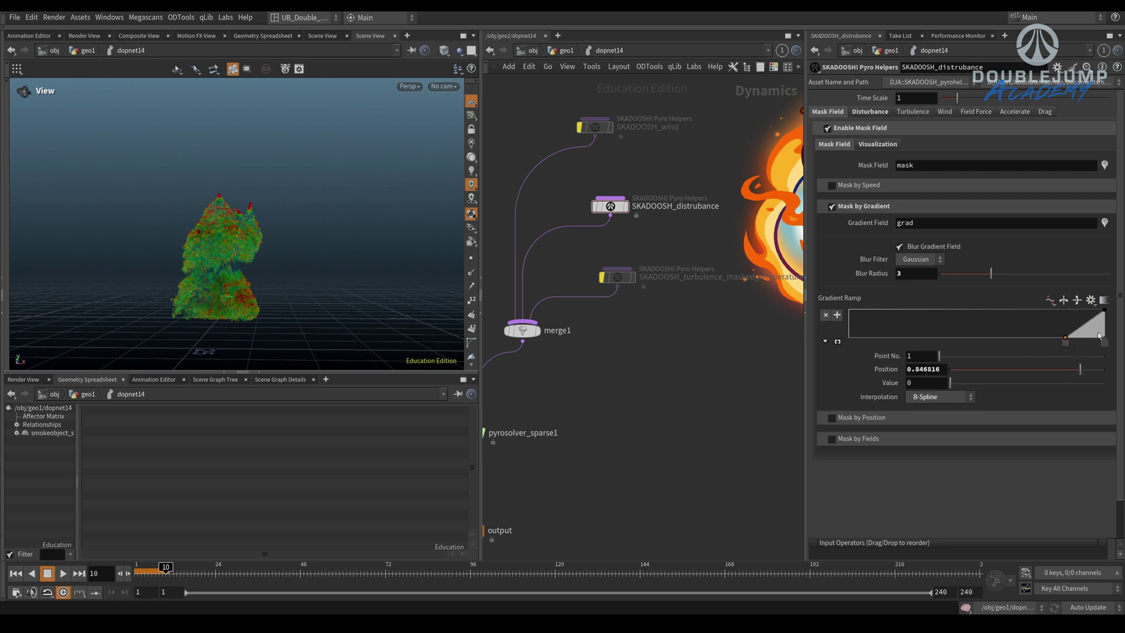
{"action": "left_click", "coordinate": [1084, 334]}
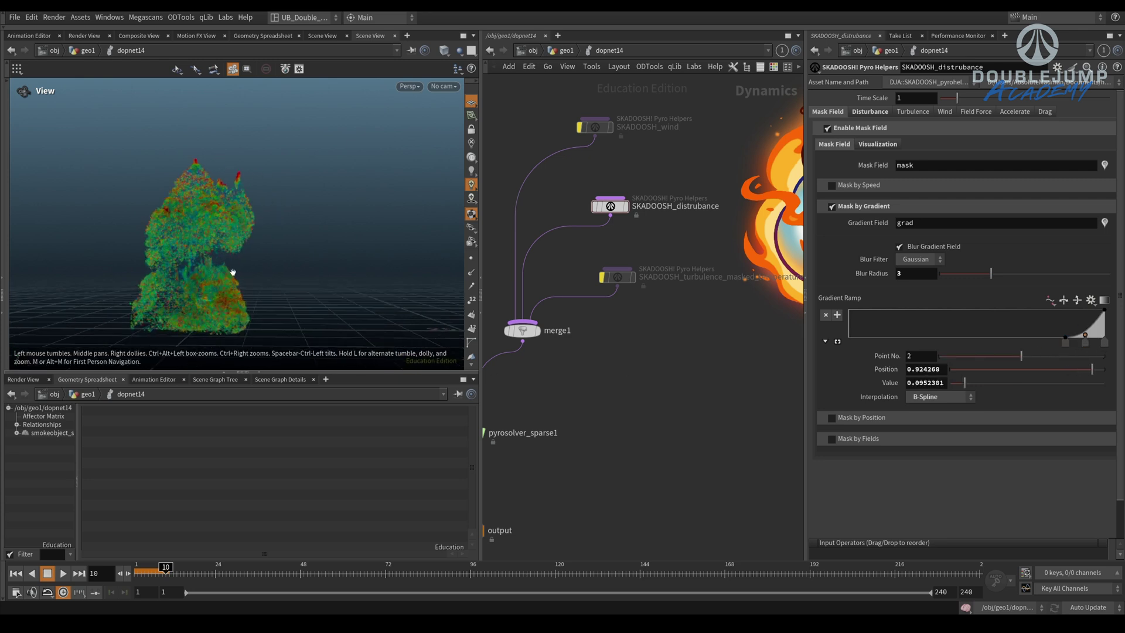
{"action": "key", "text": "ctrl+Up"}
{"action": "key", "text": "Up"}
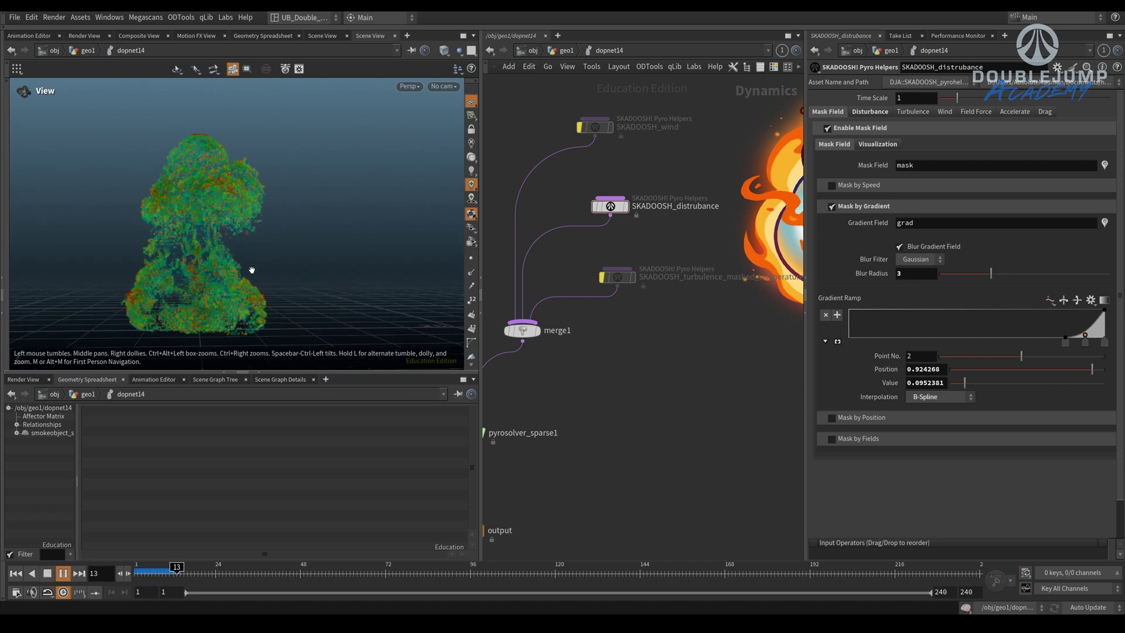
{"action": "key", "text": "Up"}
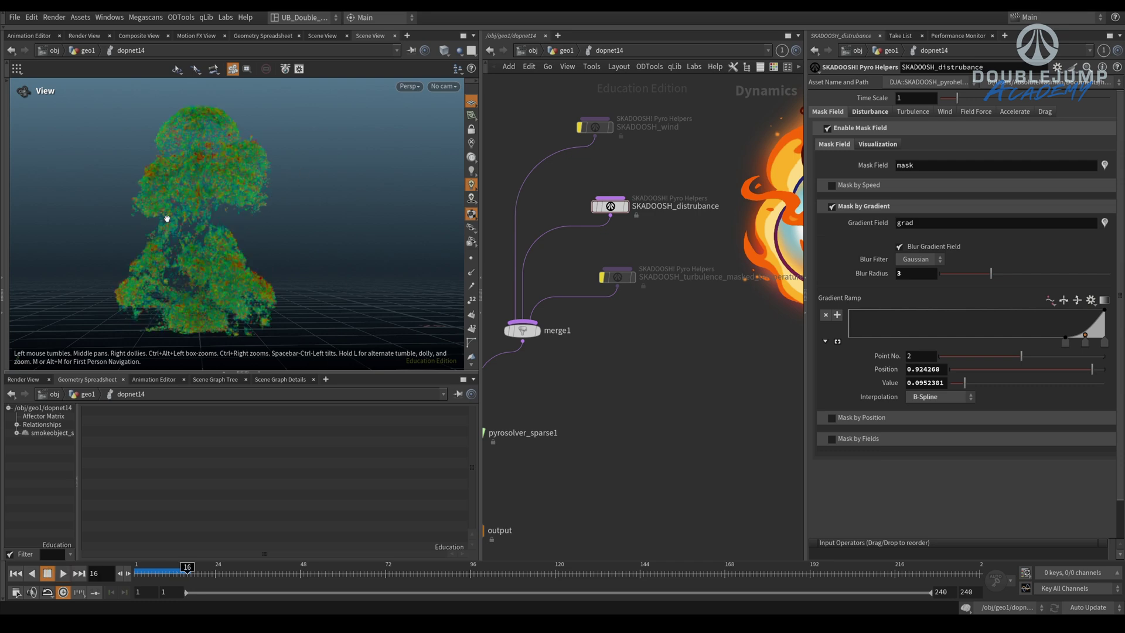
{"action": "left_click_drag", "start_coordinate": [190, 250], "coordinate": [103, 199]}
{"action": "right_click_drag", "start_coordinate": [103, 199], "coordinate": [289, 195]}
{"action": "left_click_drag", "start_coordinate": [289, 196], "coordinate": [260, 181]}
{"action": "right_click_drag", "start_coordinate": [260, 181], "coordinate": [244, 269]}
{"action": "mouse_move", "coordinate": [243, 269]}
{"action": "left_mouse_down"}
{"action": "mouse_move", "coordinate": [273, 219]}
{"action": "mouse_move", "coordinate": [228, 214]}
{"action": "mouse_move", "coordinate": [253, 221]}
{"action": "mouse_move", "coordinate": [254, 251]}
{"action": "left_mouse_up"}
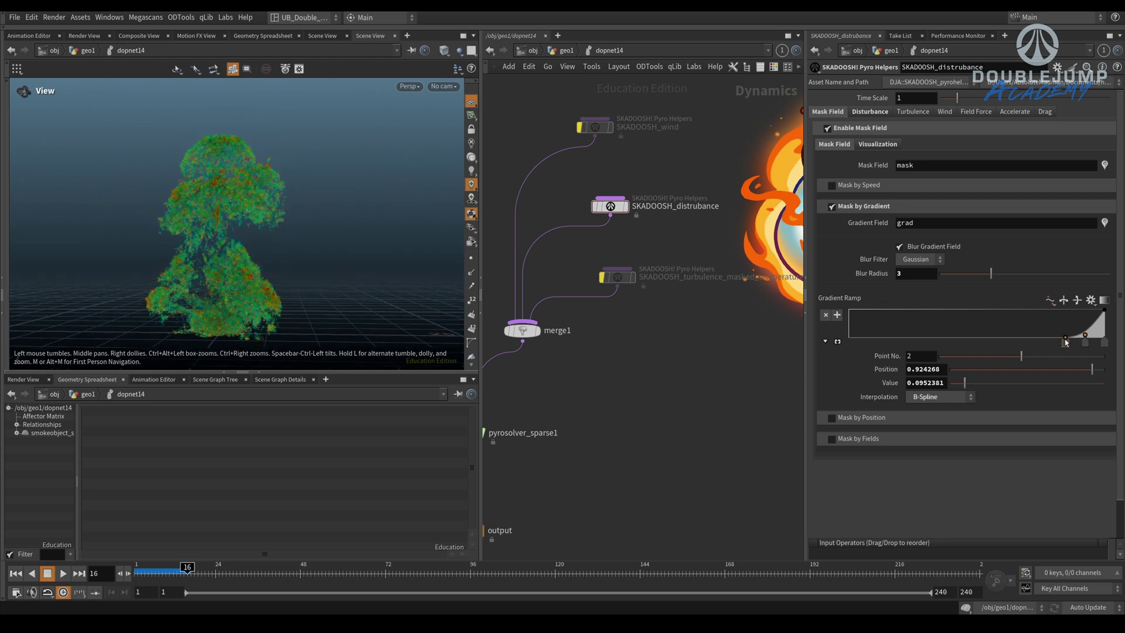
- Move the gradient ramp's first point back to position 0 and replay the simulation
{"action": "left_click_drag", "start_coordinate": [1066, 342], "coordinate": [849, 349]}
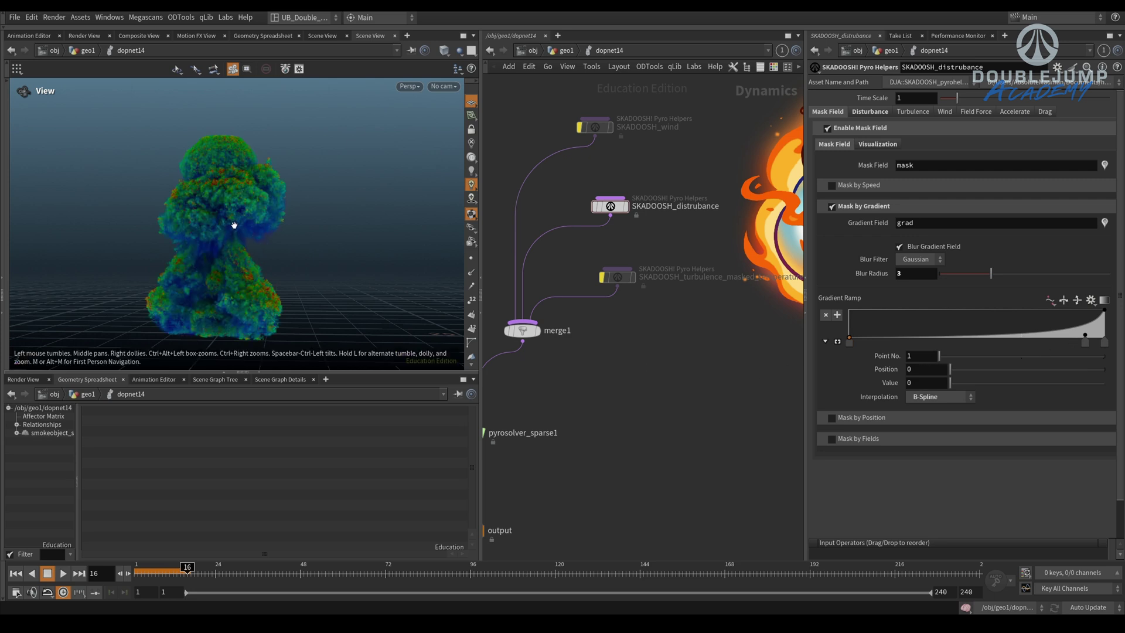
{"action": "key", "text": "ctrl+Up"}
{"action": "key", "text": "Up"}
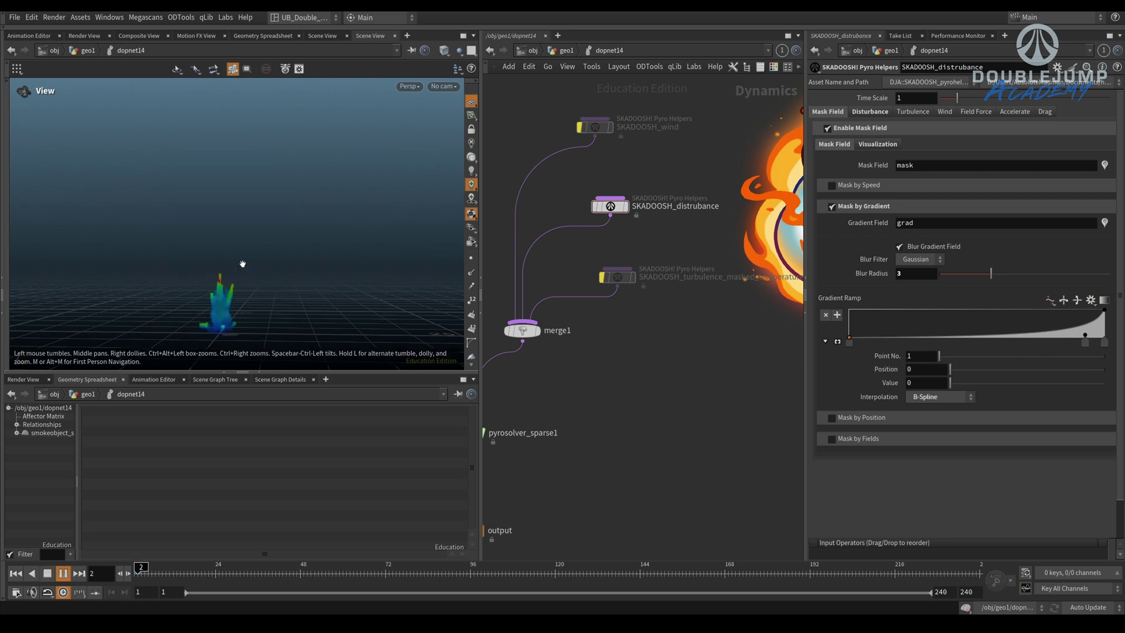
{"action": "key", "text": "Up"}
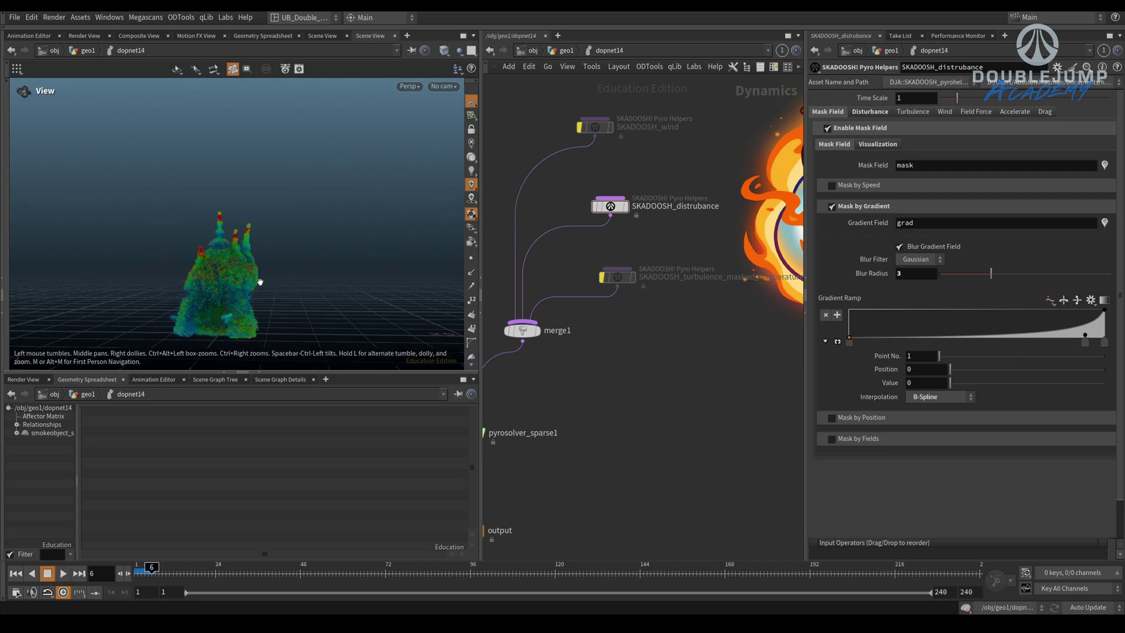
- Turn off the mask visualiser on the SKADOOSH_distrubance node
{"action": "left_click", "coordinate": [878, 144]}
{"action": "left_click", "coordinate": [913, 160]}
{"action": "left_click", "coordinate": [915, 172]}
- Set the disturbance Strength to 100 and restart the simulation
{"action": "left_click", "coordinate": [869, 111]}
{"action": "left_click", "coordinate": [848, 154]}
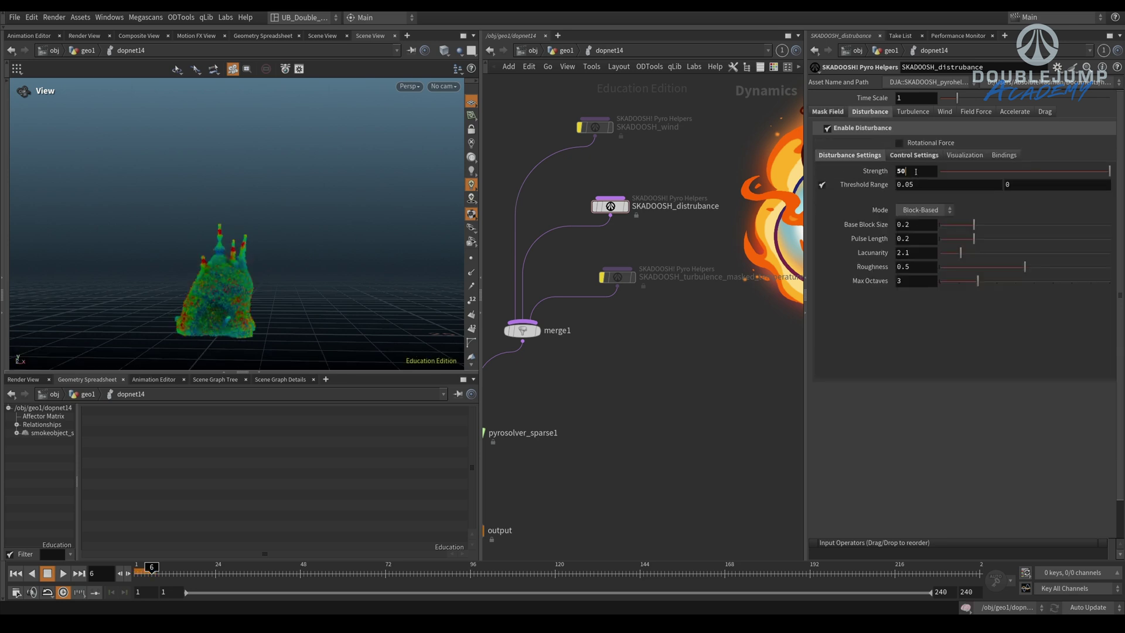
{"action": "type", "text": "00"}
{"action": "key", "text": "Return"}
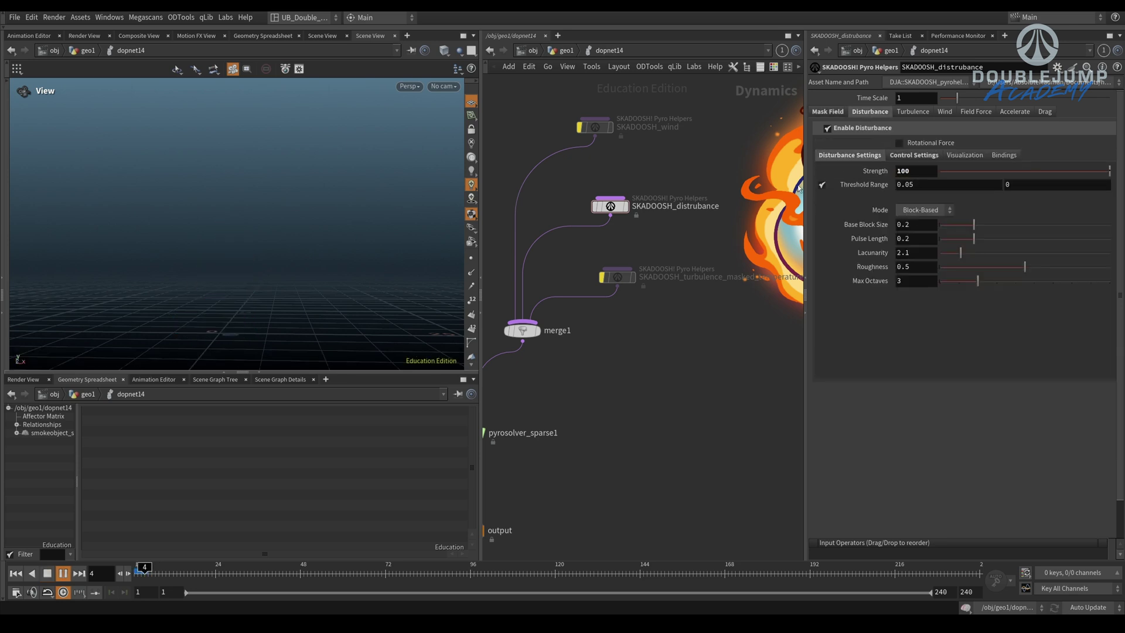
{"action": "key", "text": "ctrl+Up"}
- Set the smoke object's multi-field Density Scale to 3 and replay the simulation
{"action": "middle_click_drag", "start_coordinate": [592, 339], "coordinate": [690, 355]}
{"action": "left_click", "coordinate": [508, 231]}
{"action": "double_click", "coordinate": [910, 345]}
{"action": "type", "text": "3"}
{"action": "key", "text": "Return"}
{"action": "key", "text": "Up"}
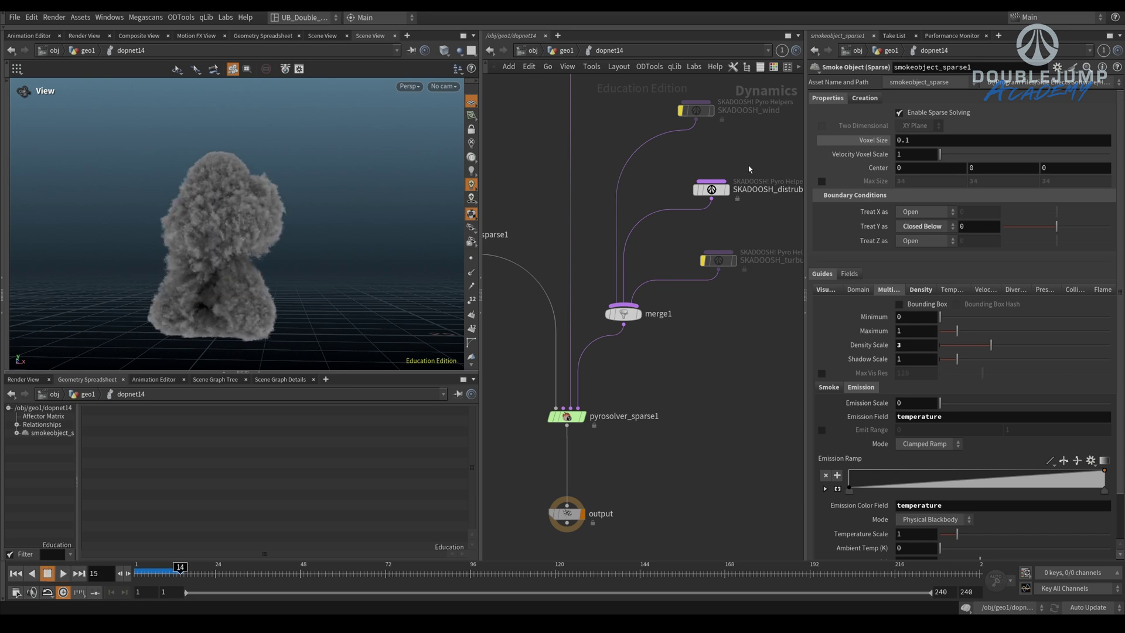
{"action": "key", "text": "Escape"}
- Set the Strength of the SKADOOSH_distrubance node to 50 and replay the simulation
{"action": "left_click", "coordinate": [711, 189]}
{"action": "left_click_drag", "start_coordinate": [912, 171], "coordinate": [770, 203]}
{"action": "type", "text": "50"}
{"action": "key", "text": "Return"}
{"action": "key", "text": "ctrl+Up"}
{"action": "key", "text": "Up"}
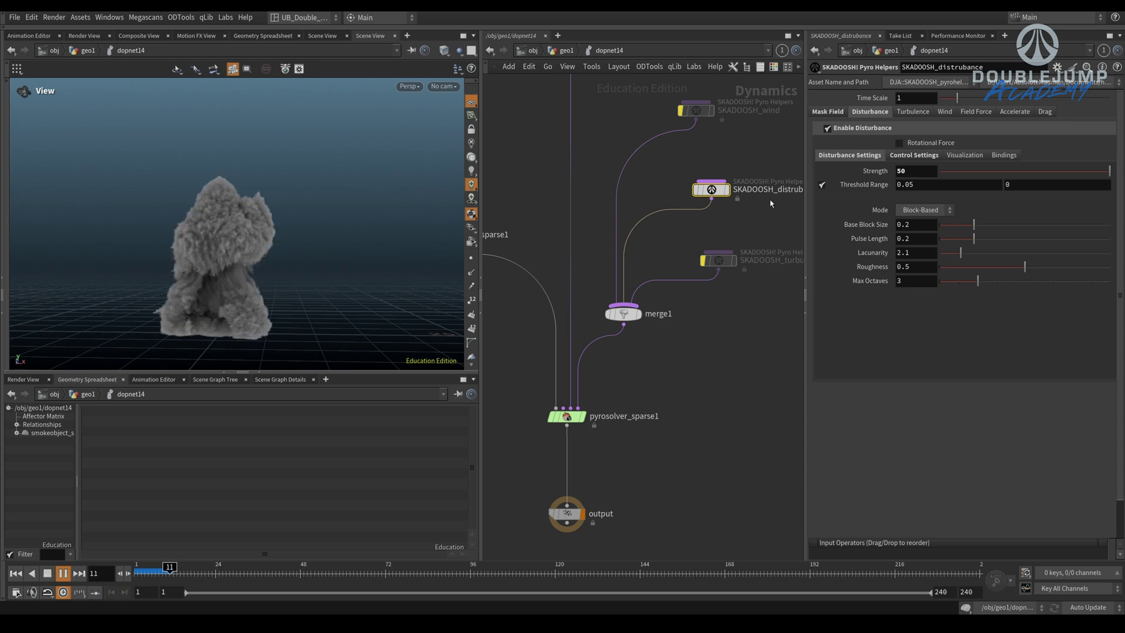
{"action": "key", "text": "Up"}
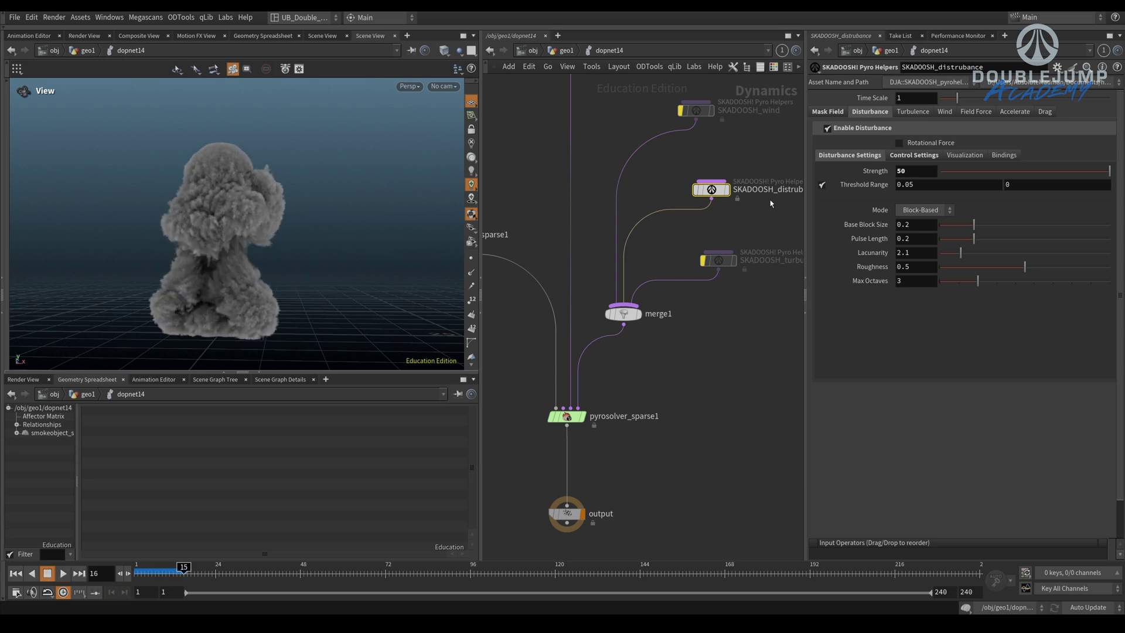
- Frame the smoke in the viewport and start a flipbook render of the current view
{"action": "right_click_drag", "start_coordinate": [217, 279], "coordinate": [189, 279], "text": "alt"}
{"action": "middle_click_drag", "start_coordinate": [189, 279], "coordinate": [234, 303], "text": "alt"}
{"action": "key", "text": "alt+f"}
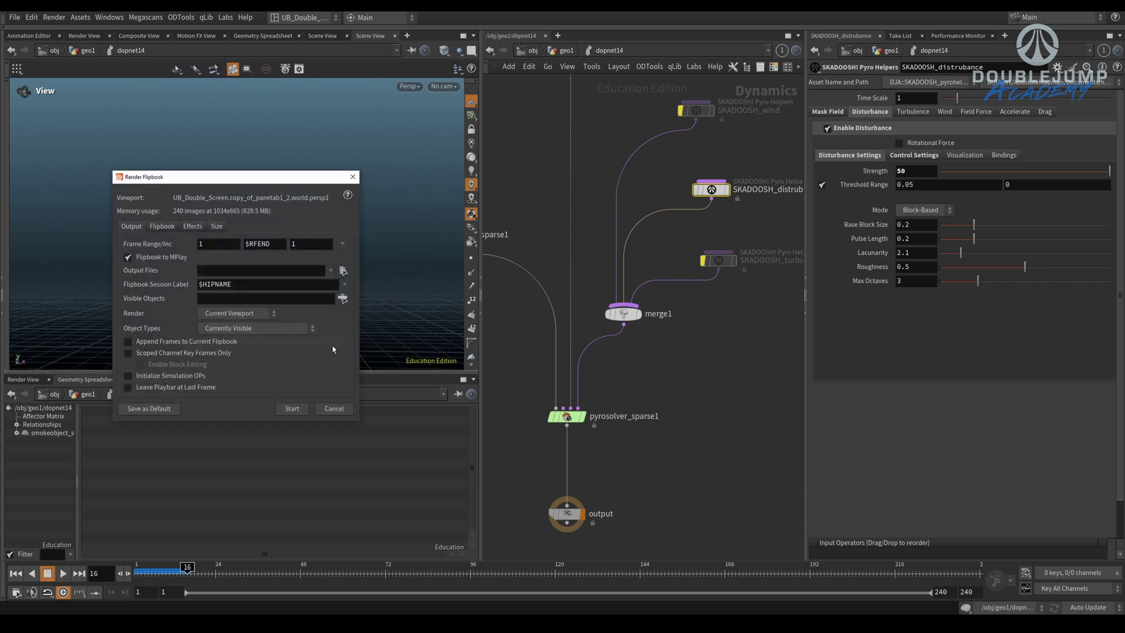
{"action": "left_click", "coordinate": [222, 227]}
{"action": "left_click", "coordinate": [293, 408]}
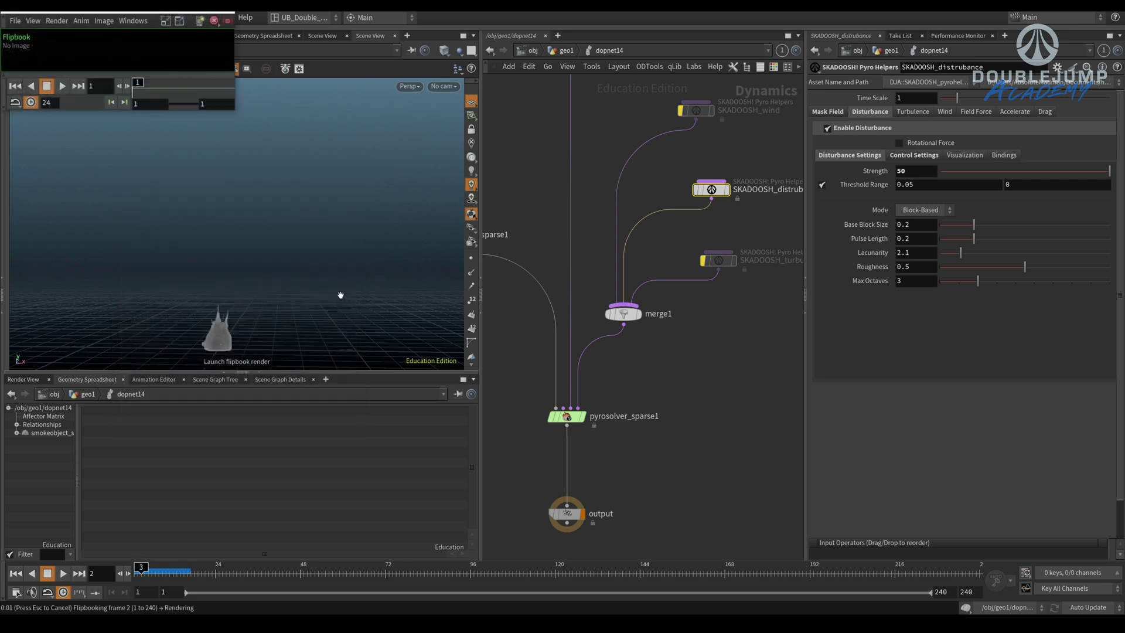
{"action": "left_click_drag", "start_coordinate": [305, 32], "coordinate": [415, 82]}
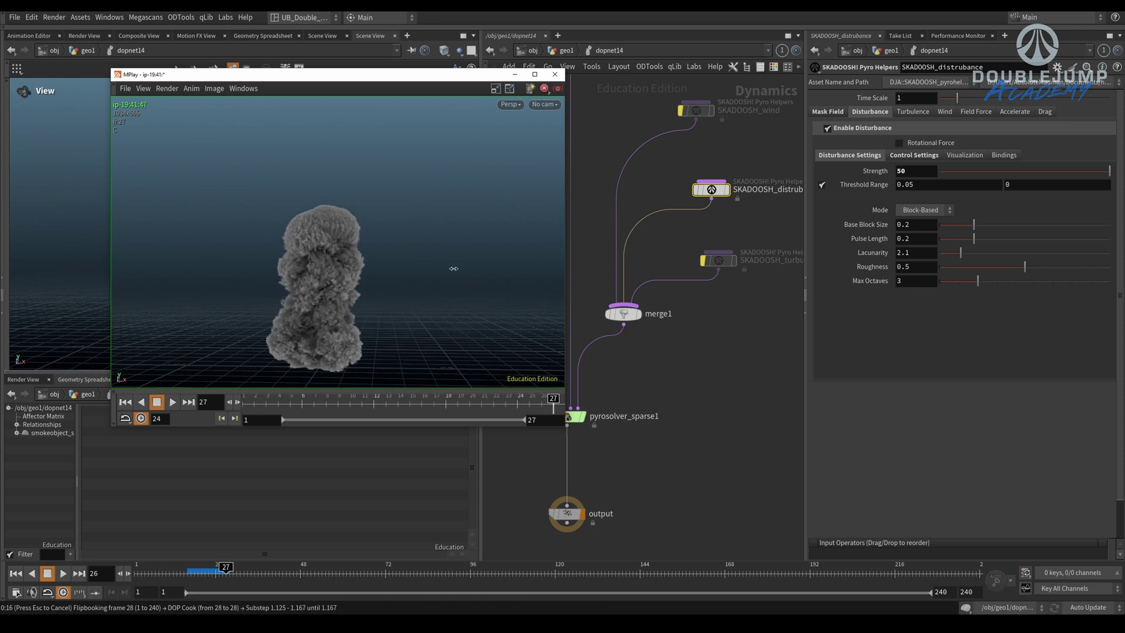
- Play the flipbook frames in MPlay, examine the smoke detail up close, and cancel the flipbook render
{"action": "key", "text": "Up"}
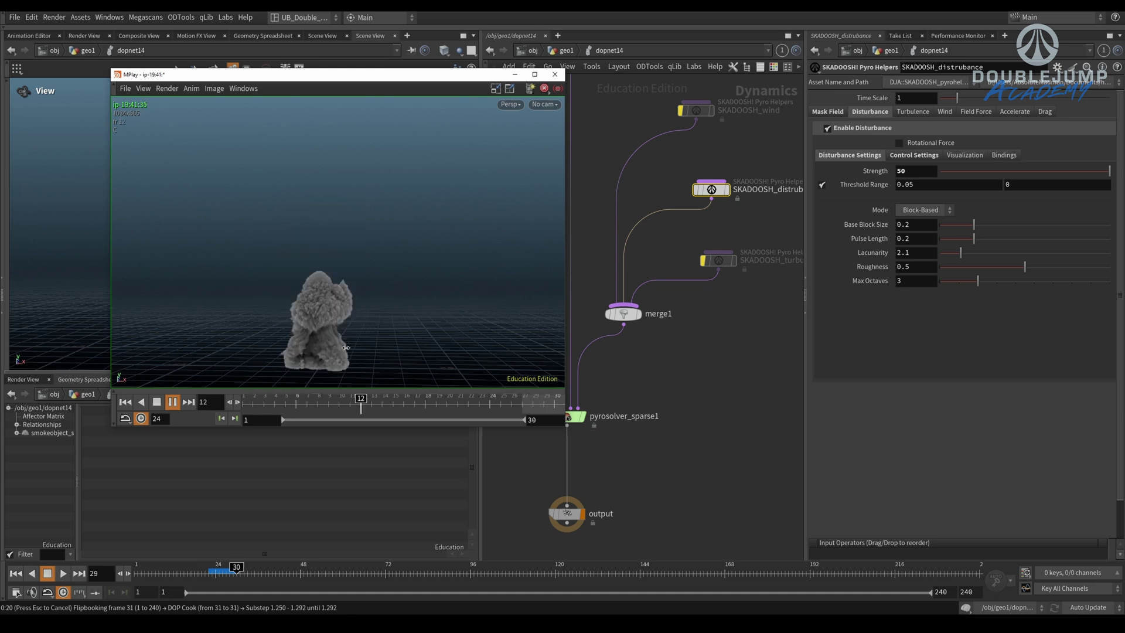
{"action": "scroll", "coordinate": [338, 287], "scroll_direction": "up", "scroll_amount": 3}
{"action": "key", "text": "Up"}
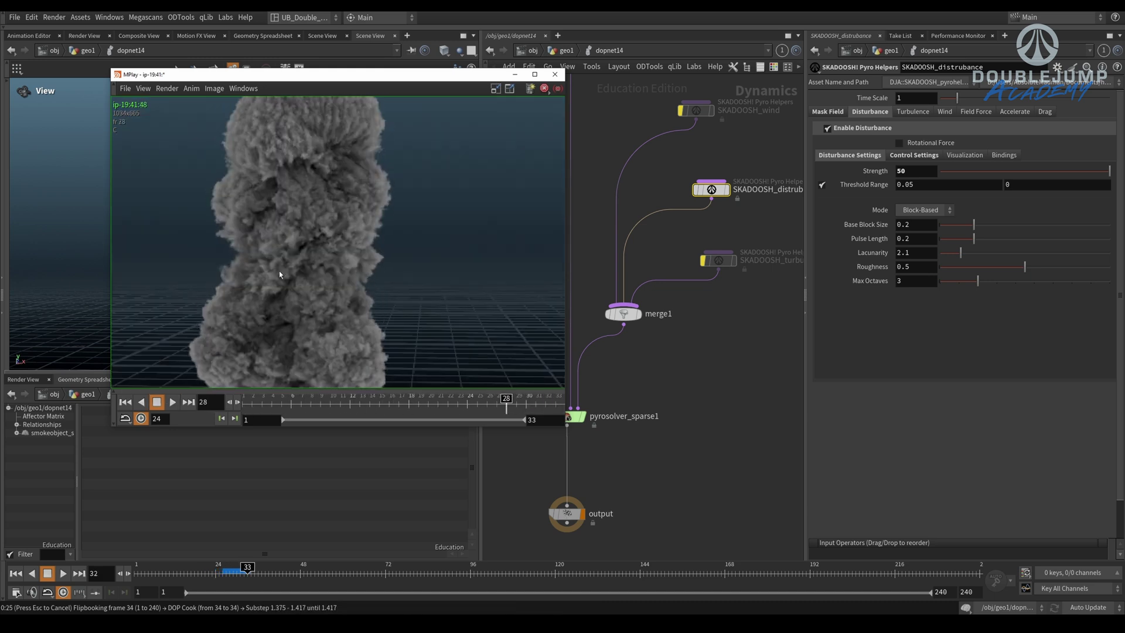
{"action": "scroll", "coordinate": [291, 283], "scroll_direction": "up", "scroll_amount": 2}
{"action": "left_click", "coordinate": [673, 370]}
{"action": "key", "text": "Escape"}
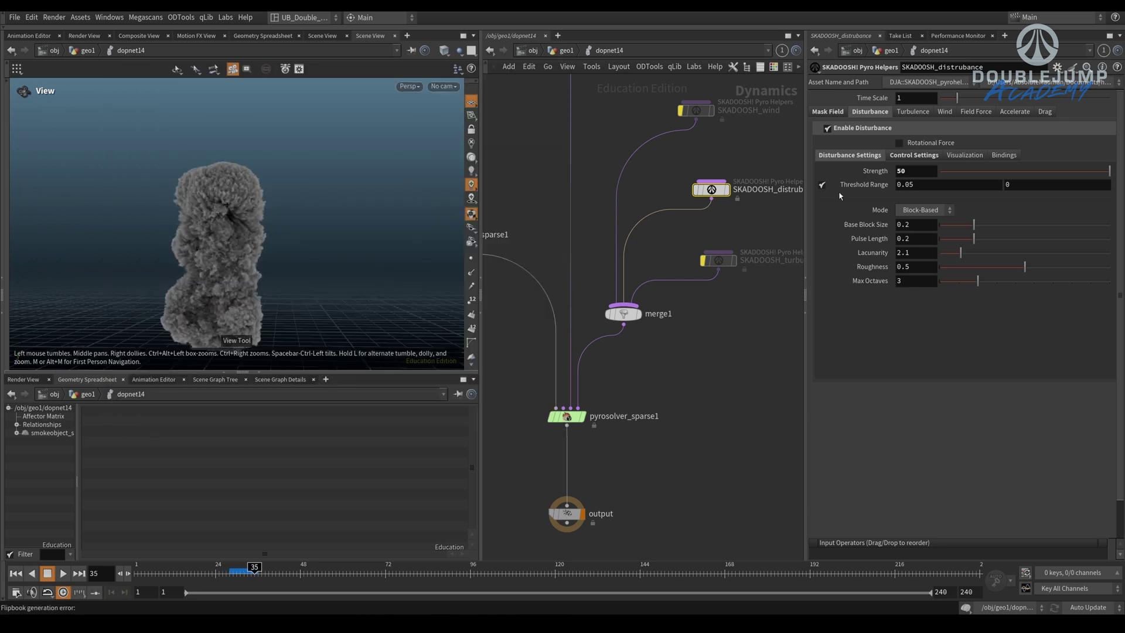
- Replace the disturbance's speed Control Field with mask, using the Mask Field name, and replay the simulation
{"action": "left_click", "coordinate": [909, 155]}
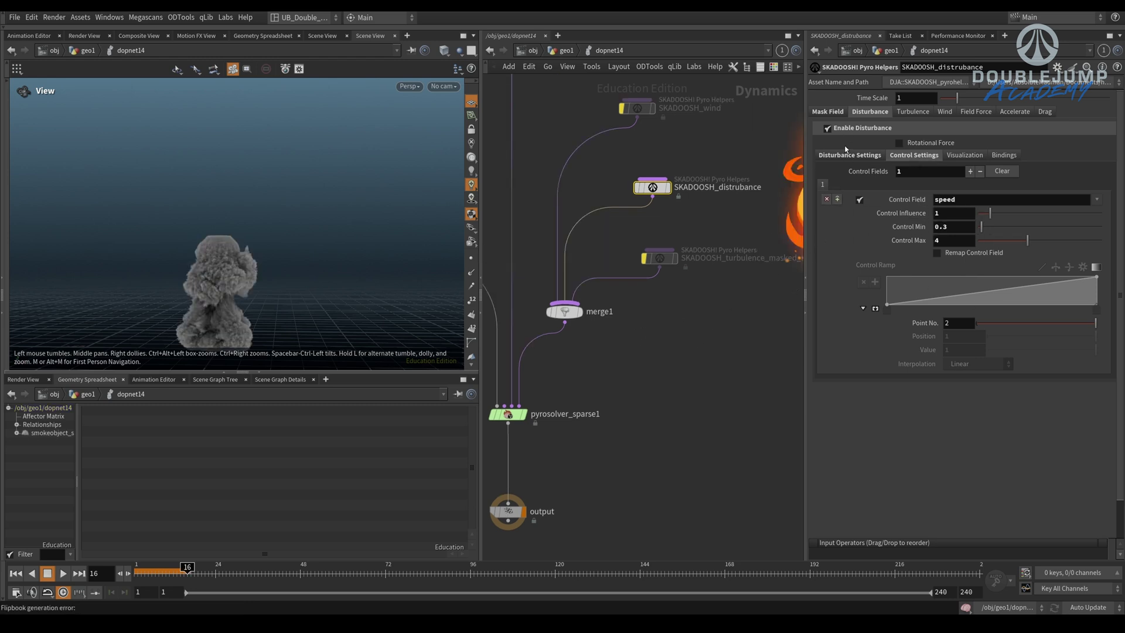
{"action": "left_click", "coordinate": [829, 112]}
{"action": "left_click", "coordinate": [834, 144]}
{"action": "double_click", "coordinate": [904, 166]}
{"action": "left_click", "coordinate": [872, 112]}
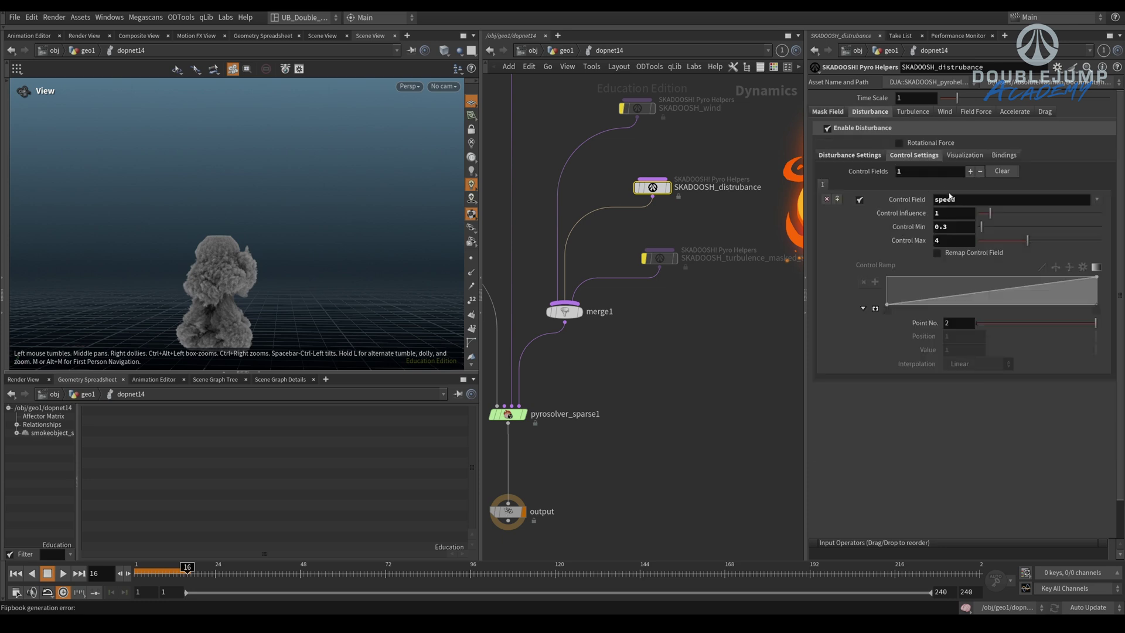
{"action": "left_click", "coordinate": [729, 356]}
{"action": "key", "text": "ctrl+Up"}
{"action": "key", "text": "Up"}
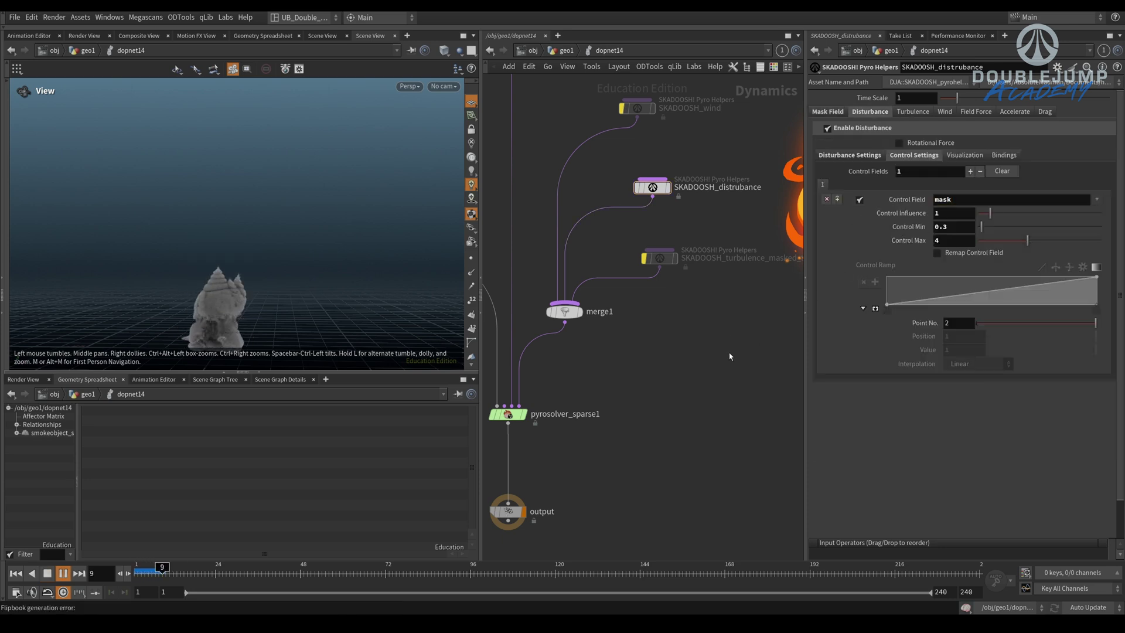
{"action": "key", "text": "Up"}
- Set the mask control field's Control Min to 0 and Control Max to 1
{"action": "right_click_drag", "start_coordinate": [240, 292], "coordinate": [324, 233]}
{"action": "left_click", "coordinate": [943, 215]}
{"action": "key", "text": "Tab"}
{"action": "type", "text": "0"}
{"action": "key", "text": "Tab"}
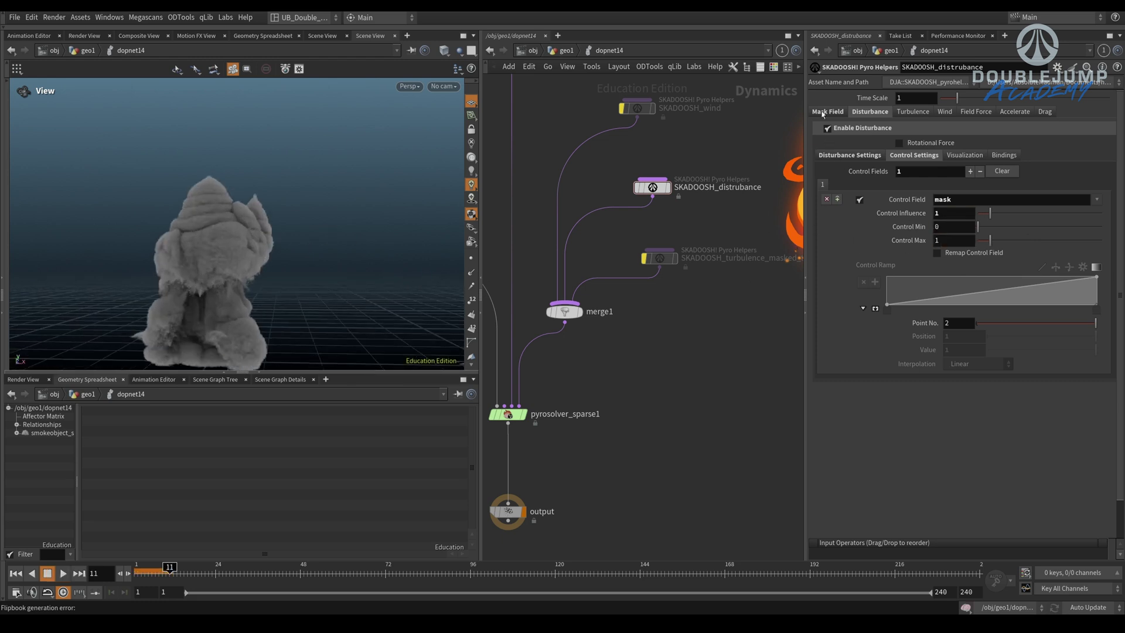
- Adjust the mask field's Gradient Ramp and replay the simulation to inspect the smoke
{"action": "left_click", "coordinate": [825, 112]}
{"action": "left_click", "coordinate": [1103, 301]}
{"action": "left_click", "coordinate": [1101, 326]}
{"action": "left_click", "coordinate": [873, 111]}
{"action": "key", "text": "Up"}
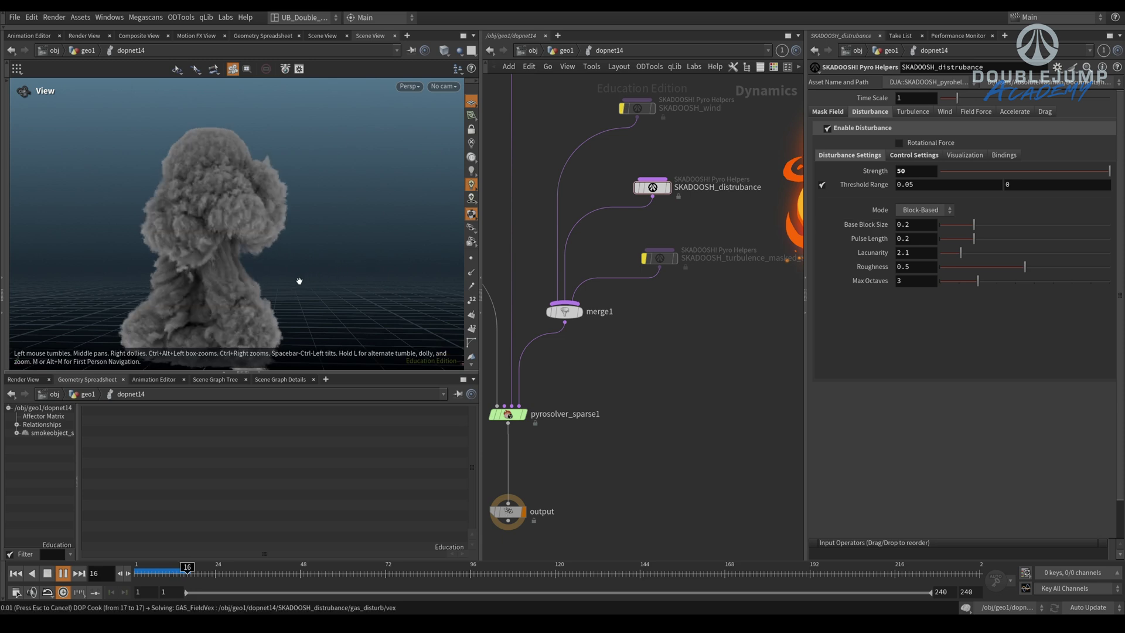
{"action": "right_click_drag", "start_coordinate": [279, 277], "coordinate": [179, 287]}
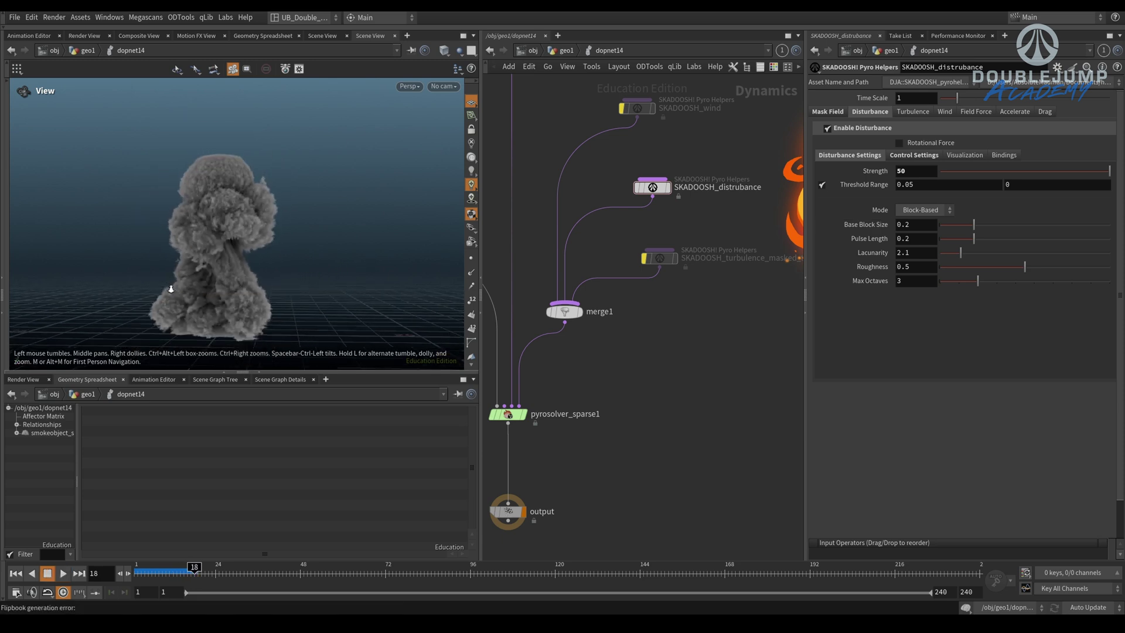
{"action": "right_click_drag", "start_coordinate": [233, 246], "coordinate": [252, 240]}
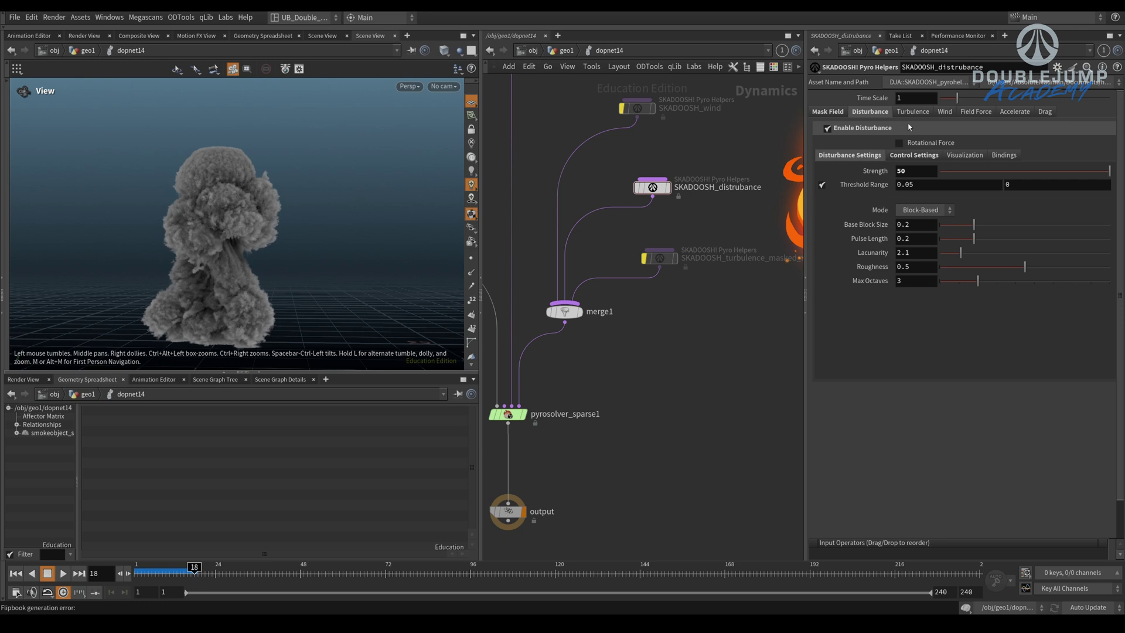
- Add a second control field named speed to the disturbance's control settings
{"action": "left_click", "coordinate": [911, 156]}
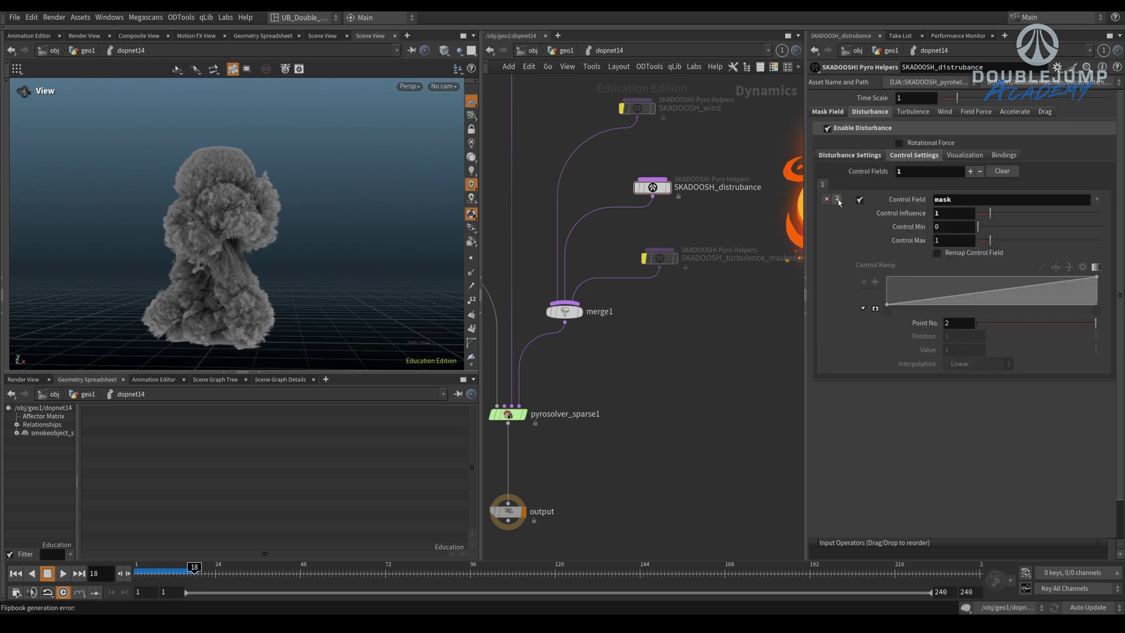
{"action": "left_click", "coordinate": [970, 171]}
{"action": "left_click", "coordinate": [957, 199]}
{"action": "type", "text": "speed"}
{"action": "key", "text": "Tab"}
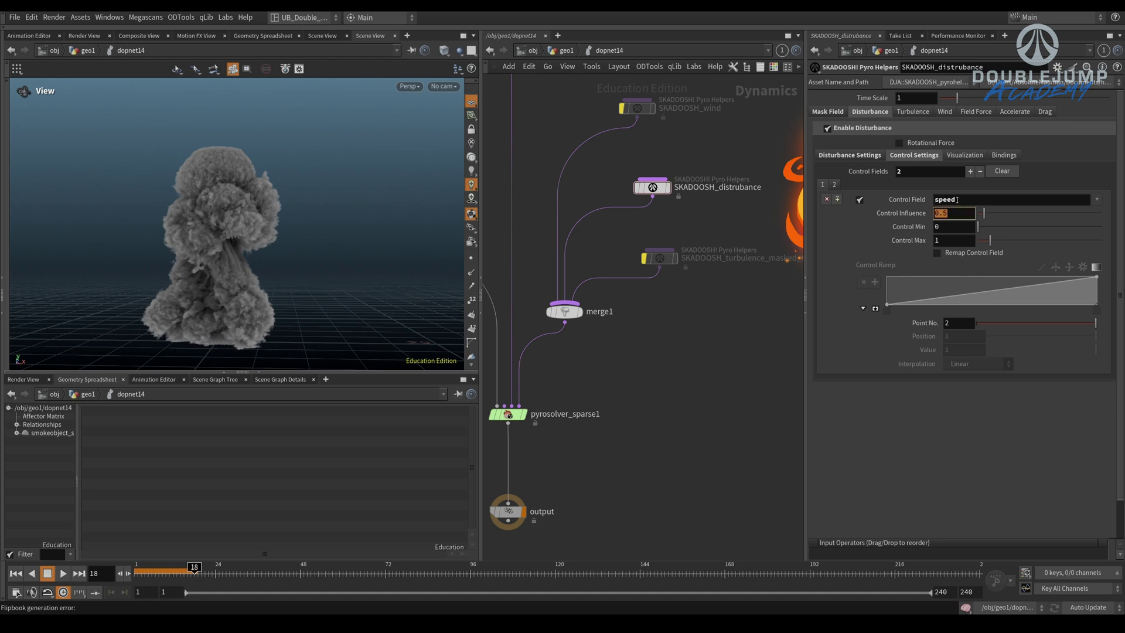
- Set the speed control field's Influence to 1, Control Min to 8 and Control Max to 25, and replay the simulation
{"action": "type", "text": "1"}
{"action": "key", "text": "Tab"}
{"action": "type", "text": "6"}
{"action": "key", "text": "BackSpace"}
{"action": "type", "text": "8"}
{"action": "key", "text": "Tab"}
{"action": "type", "text": "25"}
{"action": "key", "text": "Return"}
{"action": "key", "text": "ctrl+Up"}
{"action": "key", "text": "Up"}
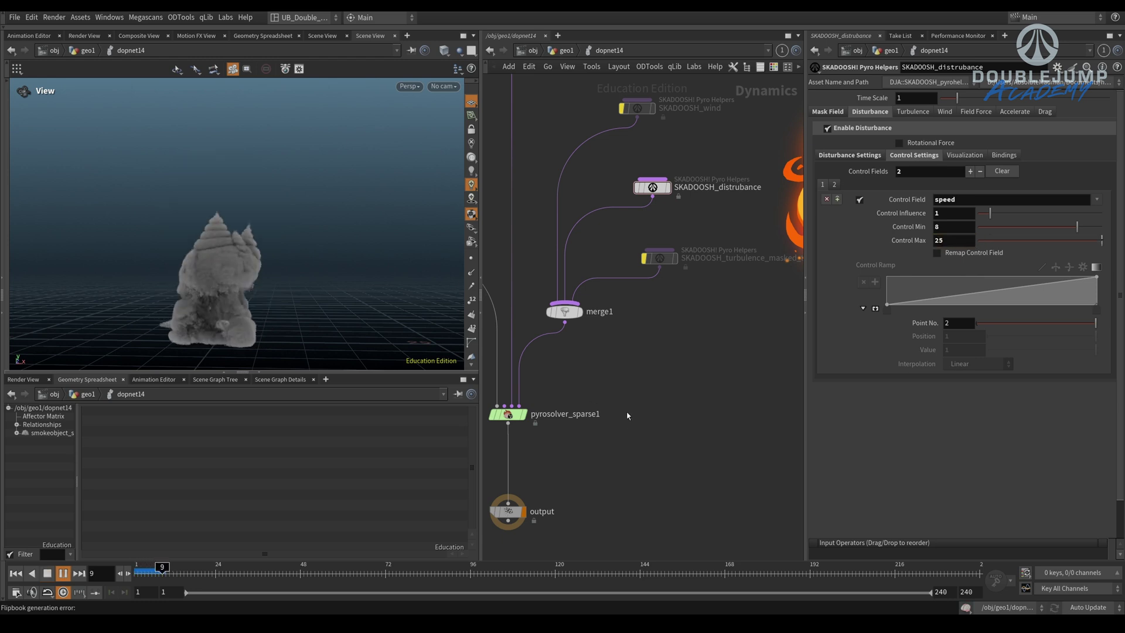
- Set the speed control field's Control Min to 2 and replay the simulation
{"action": "double_click", "coordinate": [952, 227]}
{"action": "type", "text": "2"}
{"action": "key", "text": "Return"}
{"action": "key", "text": "ctrl+Up"}
{"action": "key", "text": "Up"}
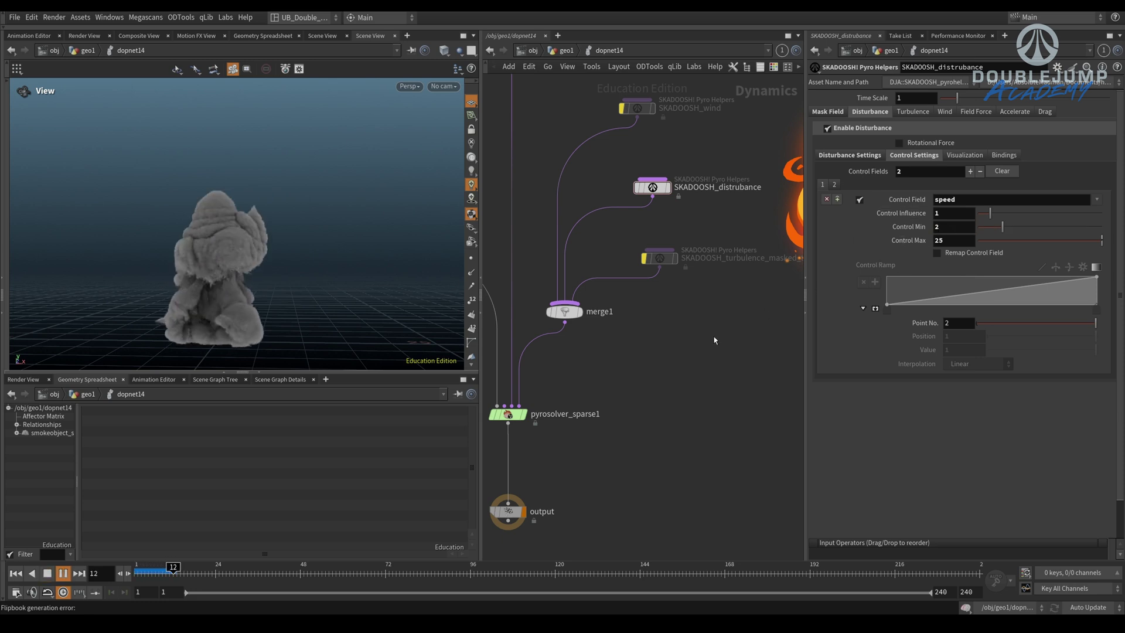
{"action": "key", "text": "Up"}
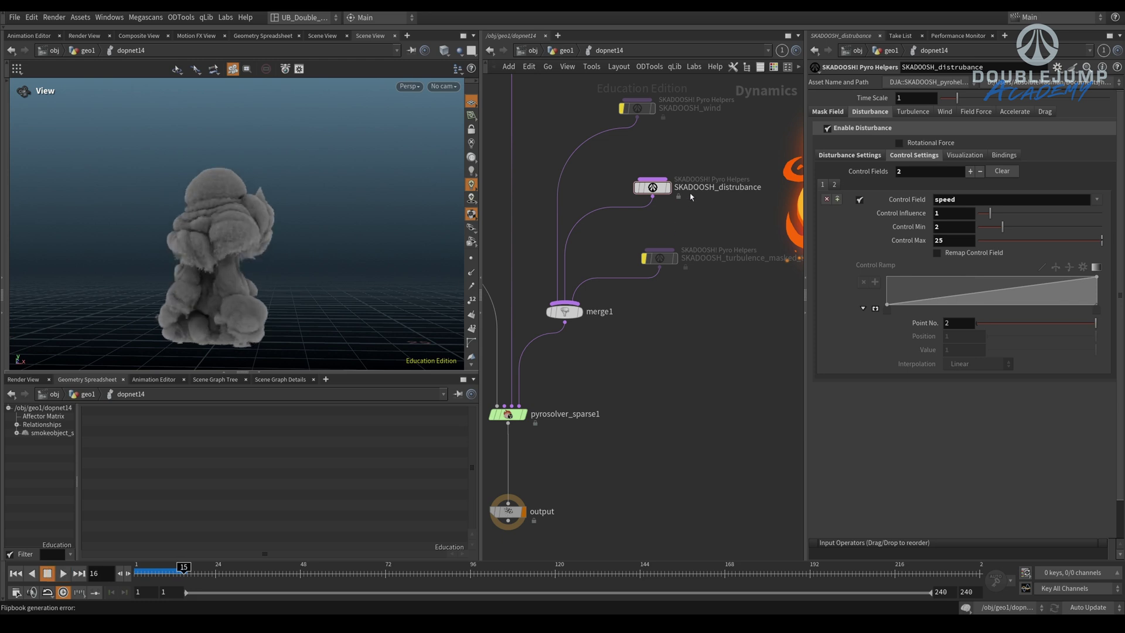
- Set the disturbance Strength to 150 and its first Threshold Range value to 0.3, and replay the simulation
{"action": "left_click", "coordinate": [862, 155]}
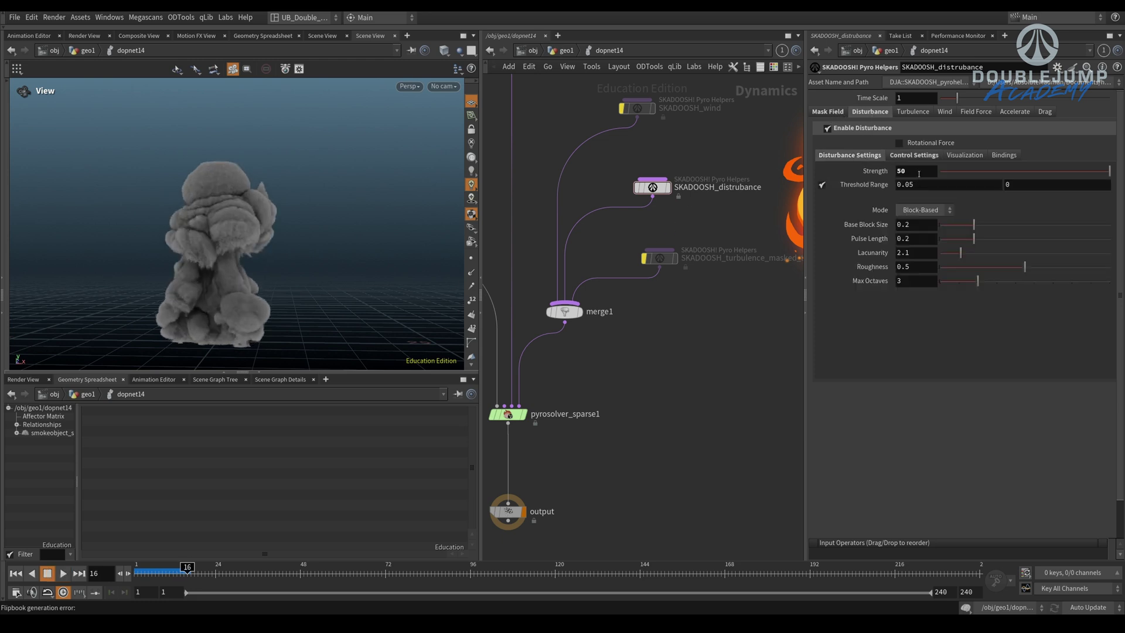
{"action": "key", "text": "ctrl+Up"}
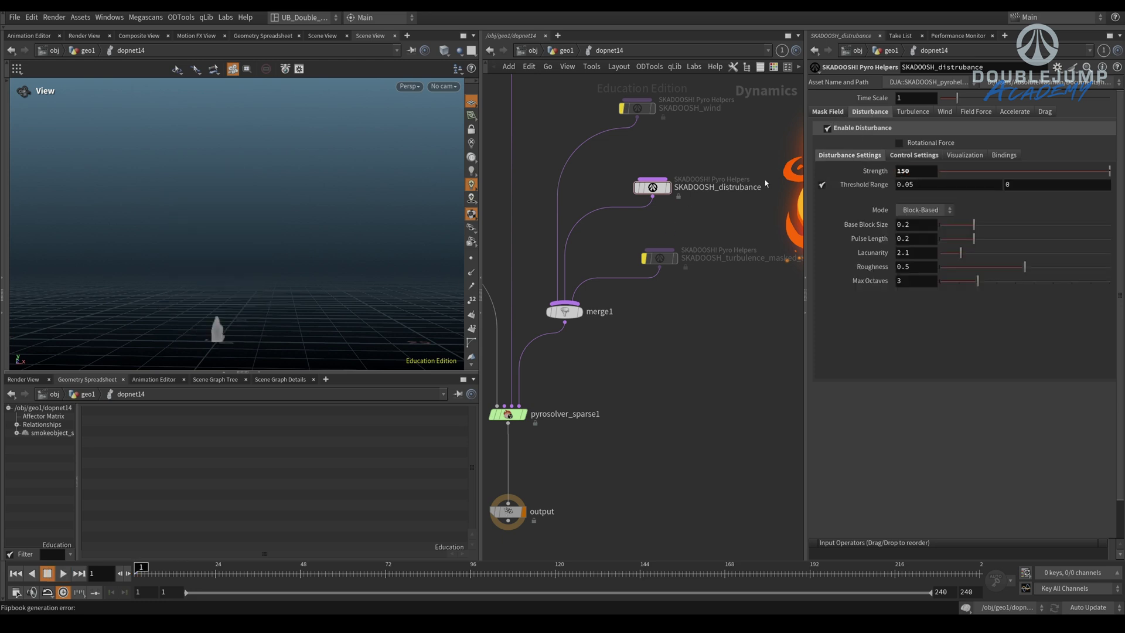
{"action": "double_click", "coordinate": [906, 184]}
{"action": "type", "text": "0.3"}
{"action": "key", "text": "Return"}
{"action": "key", "text": "Up"}
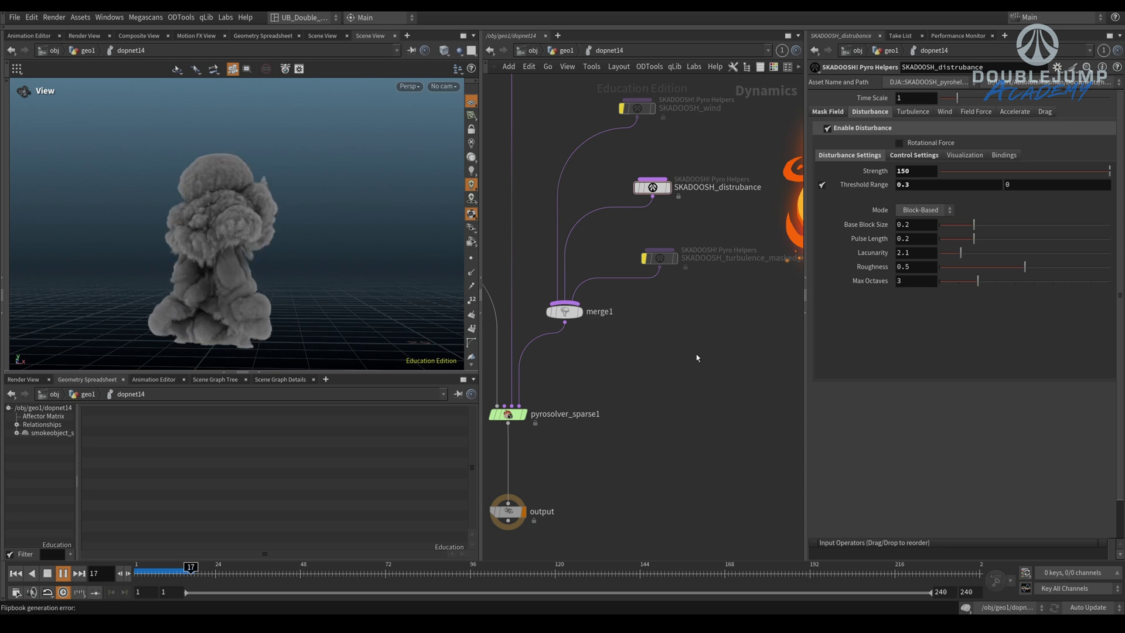
- Enable the disturbance visualisation in the viewport and reopen the disturbance settings
{"action": "left_click", "coordinate": [965, 155]}
{"action": "left_click", "coordinate": [899, 169]}
{"action": "left_click", "coordinate": [849, 154]}
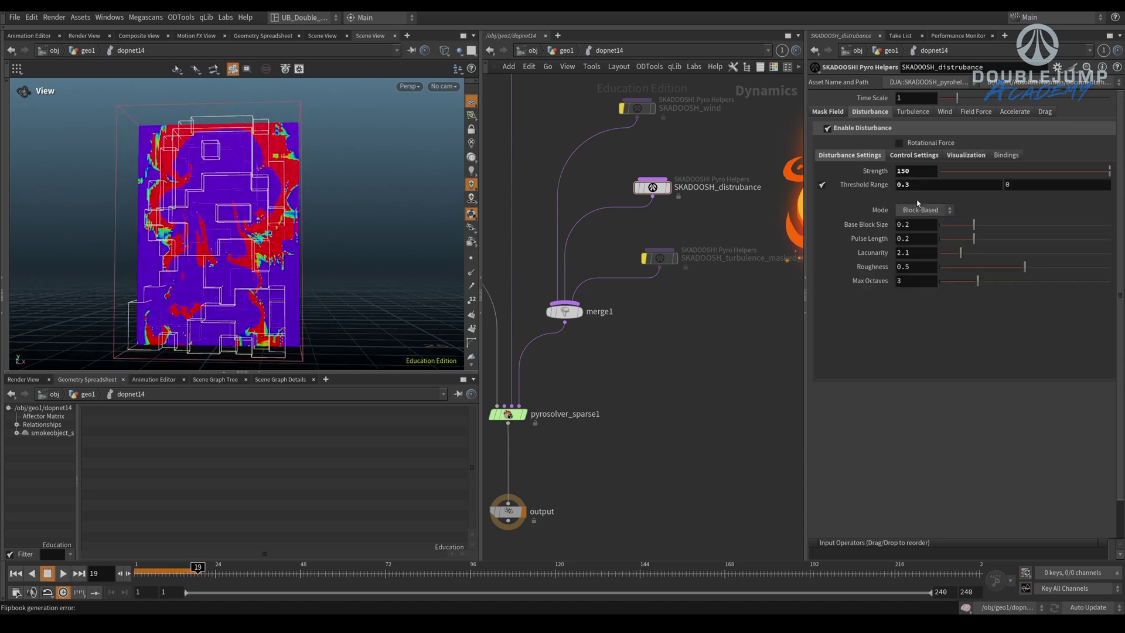
- Switch the disturbance Threshold Range off and back on to compare its effect on the viewport visualisation
{"action": "left_click", "coordinate": [821, 185]}
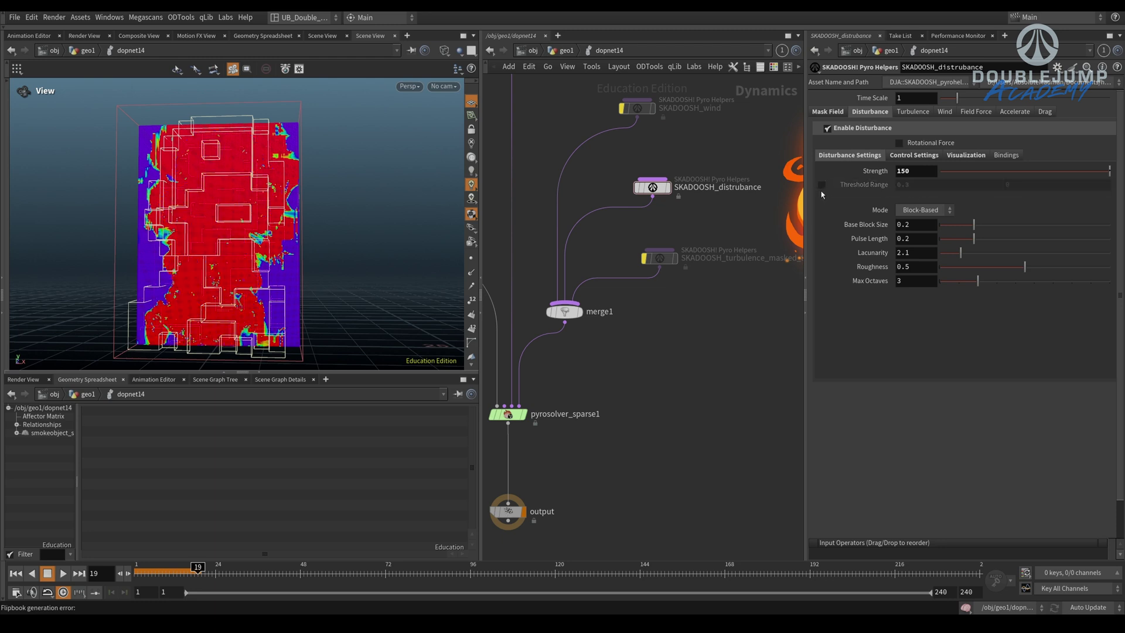
{"action": "left_click_drag", "start_coordinate": [242, 257], "coordinate": [192, 200]}
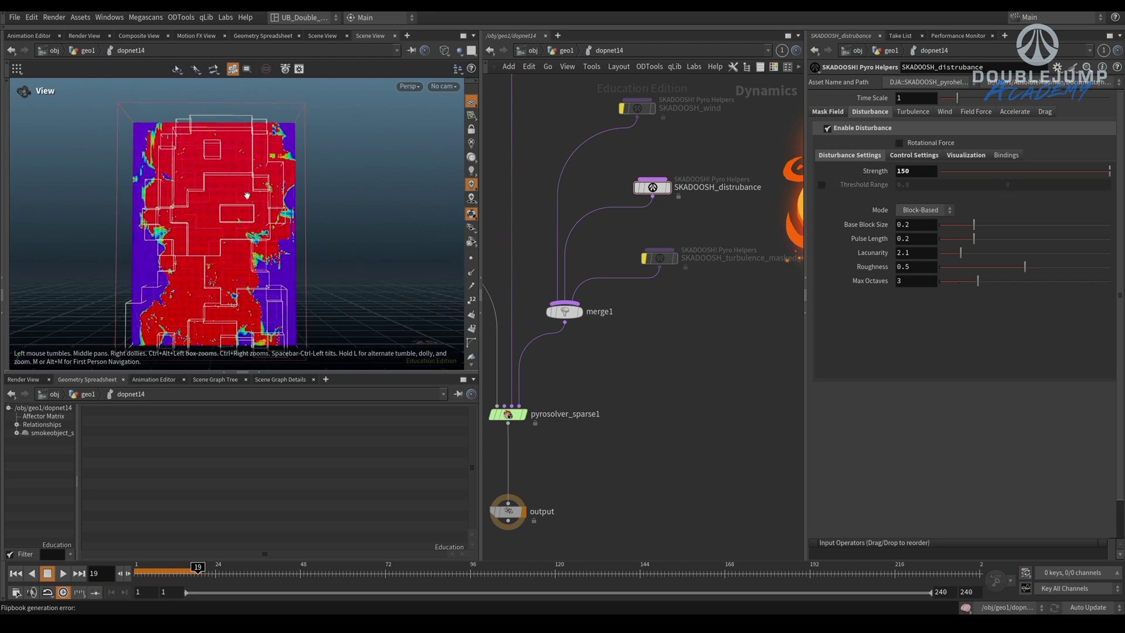
{"action": "left_click", "coordinate": [821, 185]}
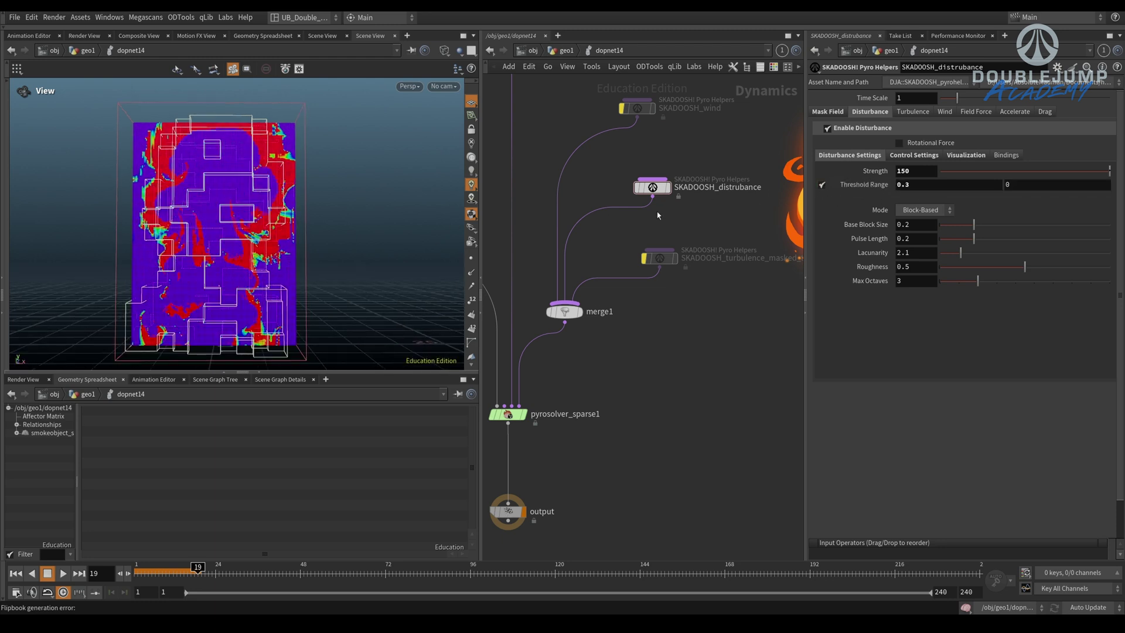
- Set the first disturbance Threshold Range value to 0.02 and replay the simulation
{"action": "left_click", "coordinate": [911, 188]}
{"action": "key", "text": "Return"}
{"action": "key", "text": "ctrl+Up"}
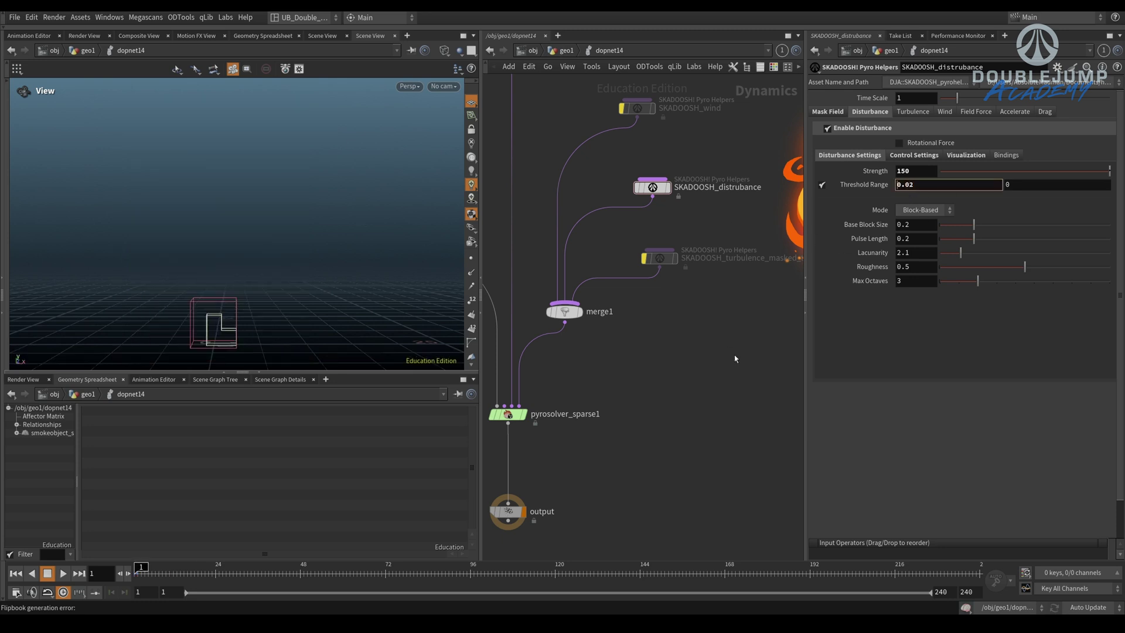
{"action": "key", "text": "Up"}
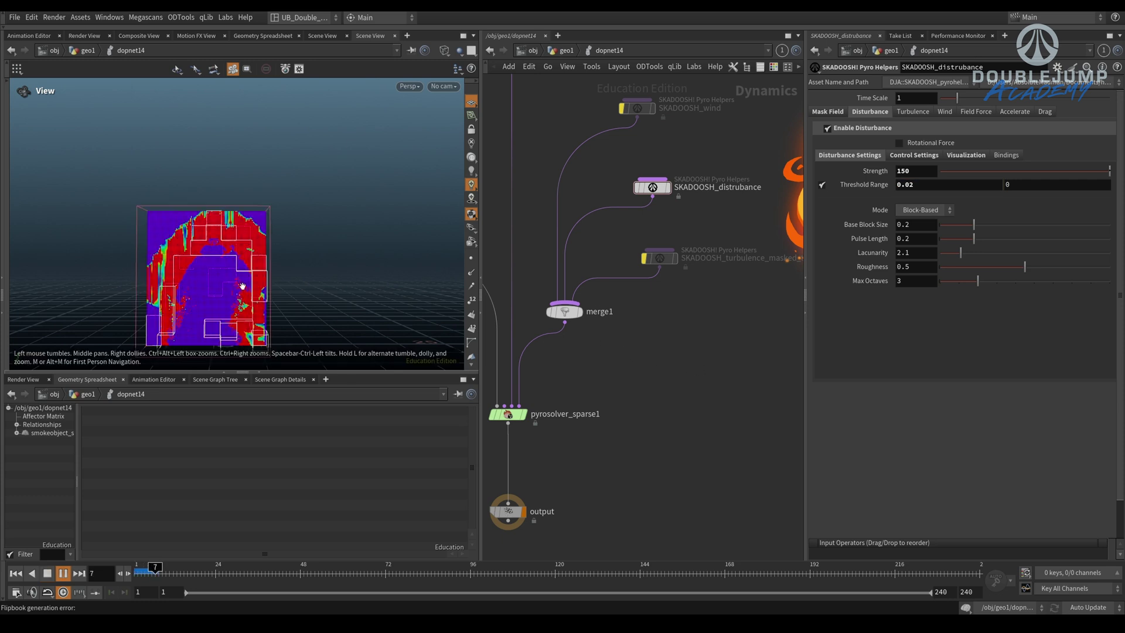
{"action": "key", "text": "Up"}
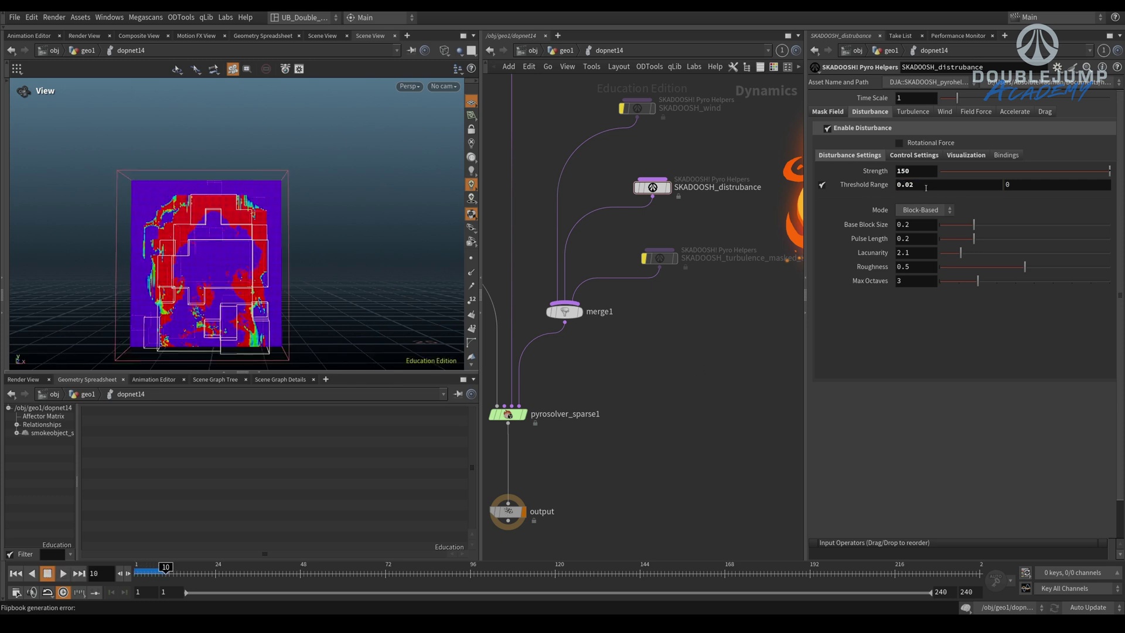
- Set the first disturbance Threshold Range value to 0.3 and return to the first frame
{"action": "middle_click", "coordinate": [931, 185], "text": "ctrl"}
{"action": "double_click", "coordinate": [904, 186]}
{"action": "type", "text": "3"}
{"action": "key", "text": "Return"}
{"action": "key", "text": "ctrl+Up"}
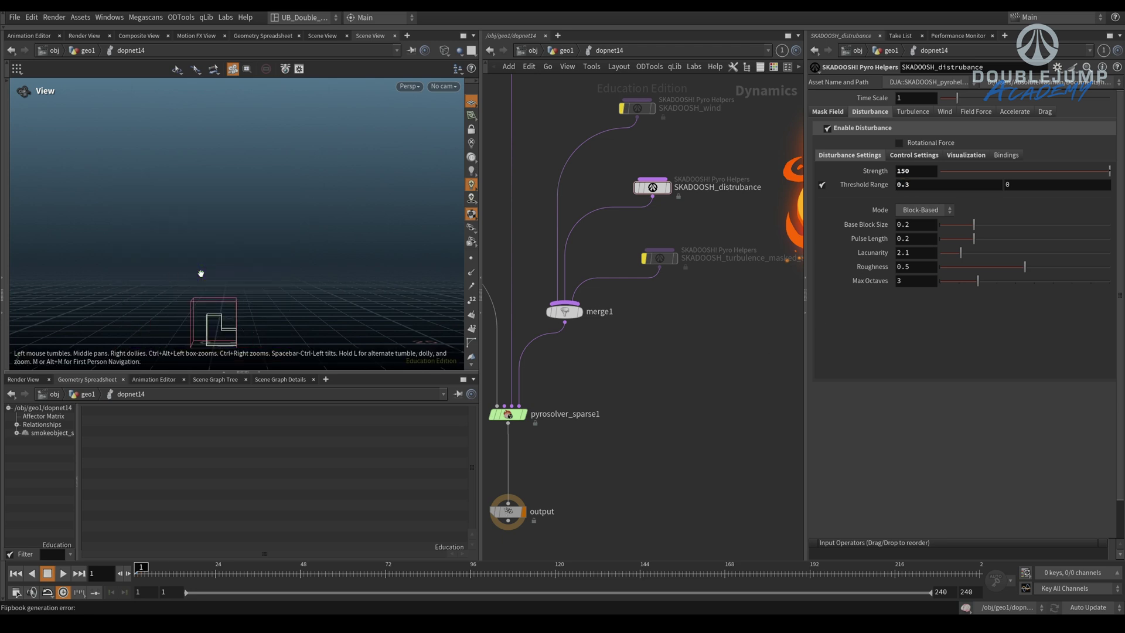
- Disable the disturbance visualisation and replay the simulation with the smoke shaded
{"action": "left_click", "coordinate": [965, 154]}
{"action": "key", "text": "Up"}
{"action": "key", "text": "Up"}
{"action": "key", "text": "w"}
{"action": "key", "text": "Up"}
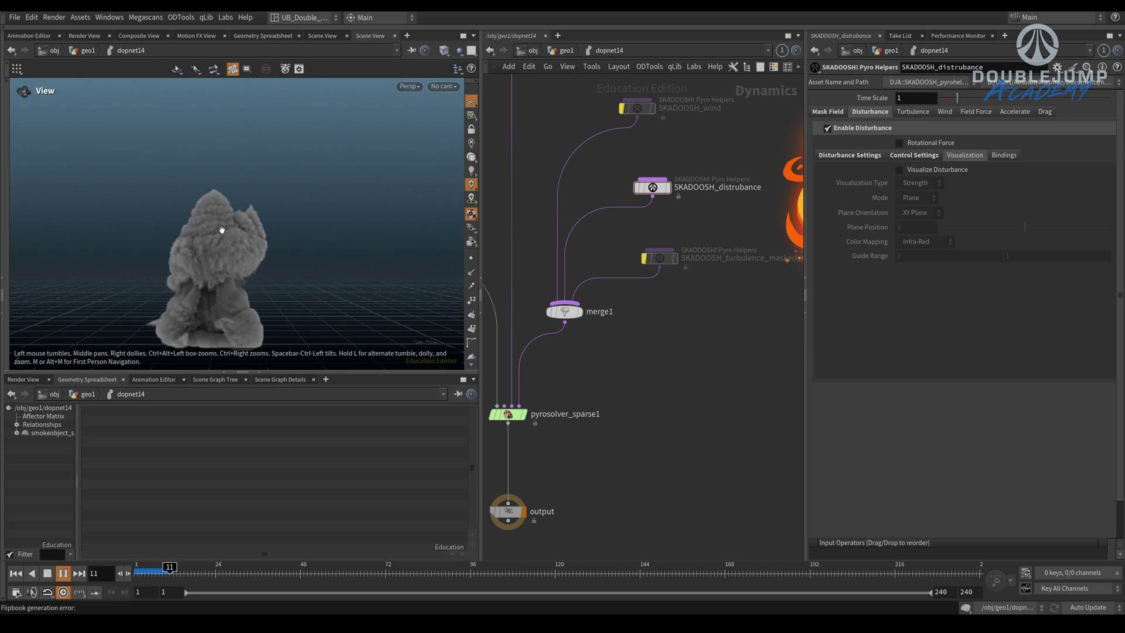
{"action": "key", "text": "Up"}
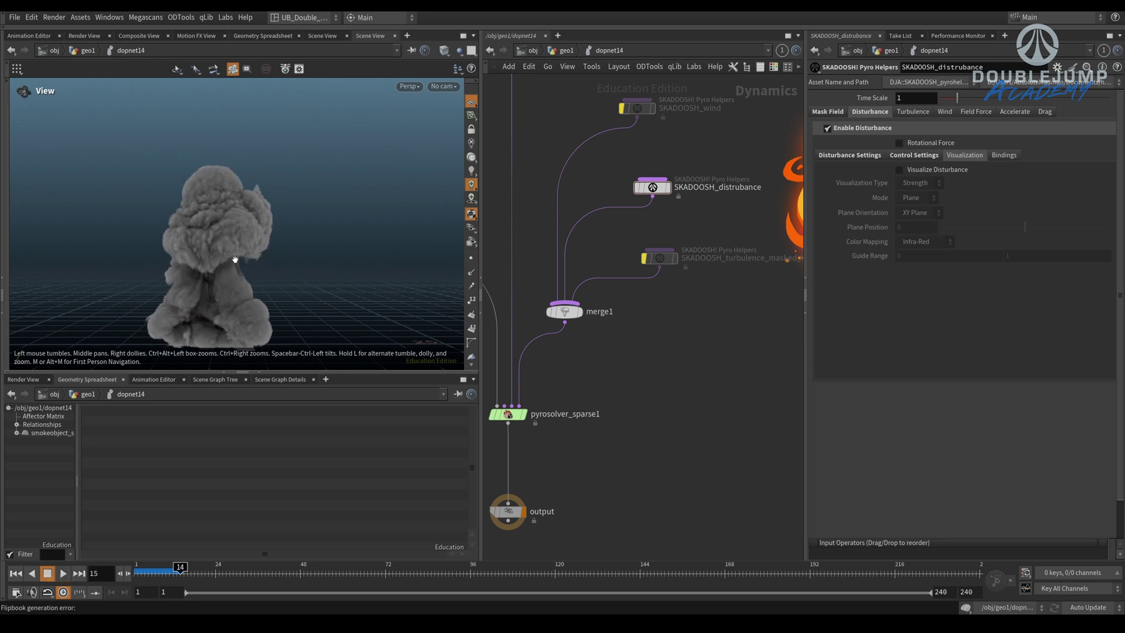
- Generate a flipbook of the simulation, review the smoke in MPlay, and stop the flipbook
{"action": "scroll", "coordinate": [224, 269], "scroll_direction": "down", "scroll_amount": 3}
{"action": "middle_click_drag", "start_coordinate": [225, 270], "coordinate": [224, 294]}
{"action": "key", "text": "alt+f"}
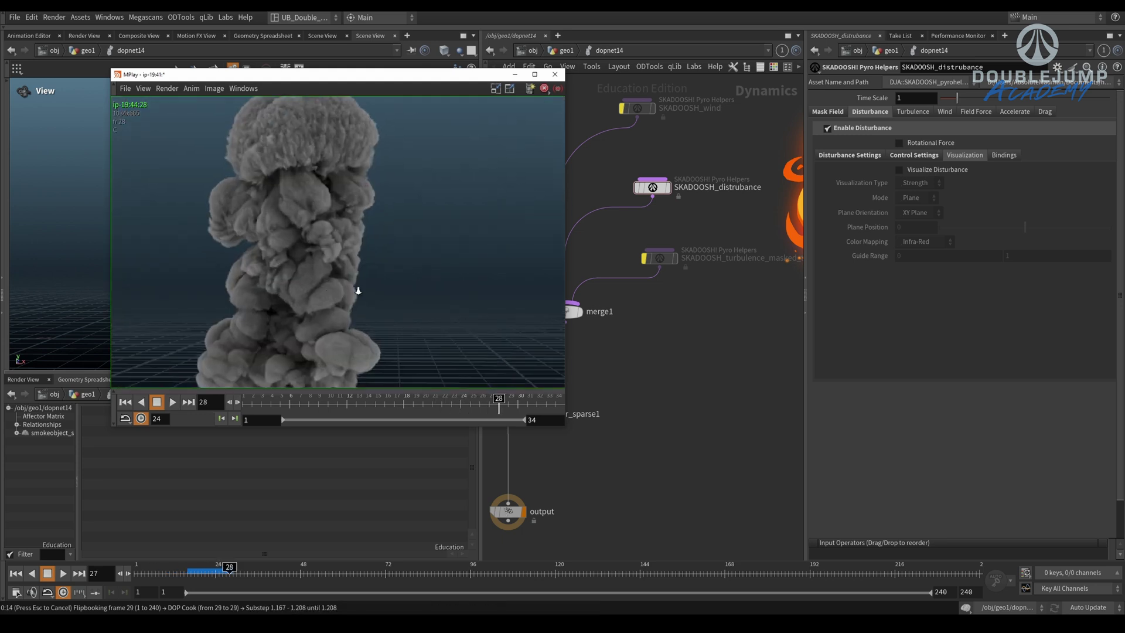
{"action": "left_click_drag", "start_coordinate": [512, 400], "coordinate": [247, 402]}
{"action": "key", "text": "Up"}
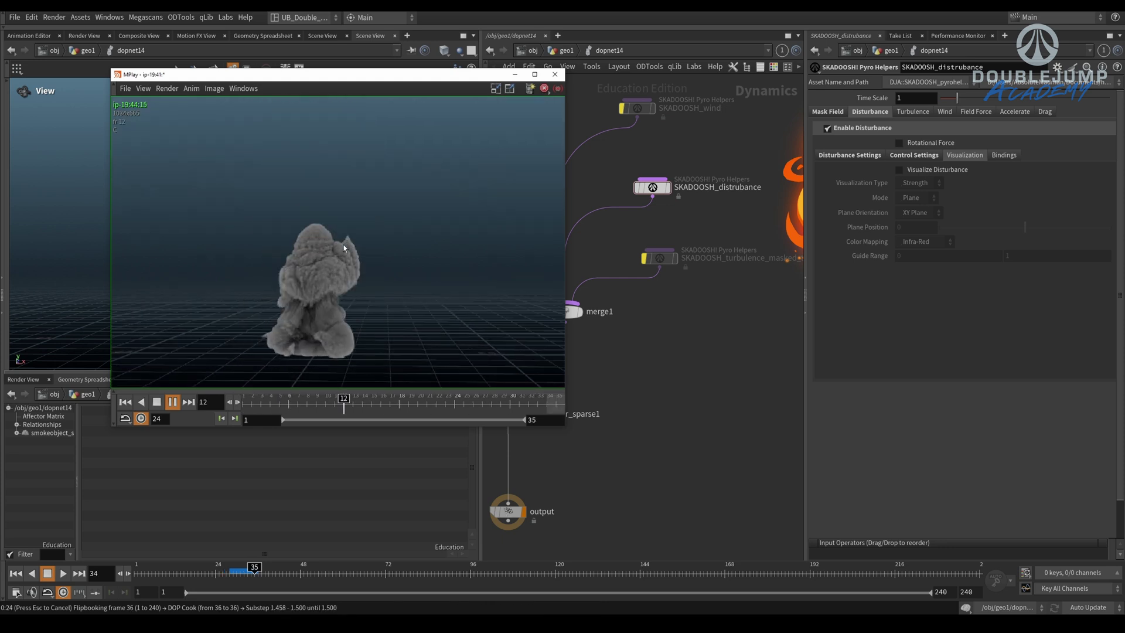
{"action": "key", "text": "Up"}
{"action": "left_click", "coordinate": [665, 336]}
{"action": "key", "text": "Escape"}
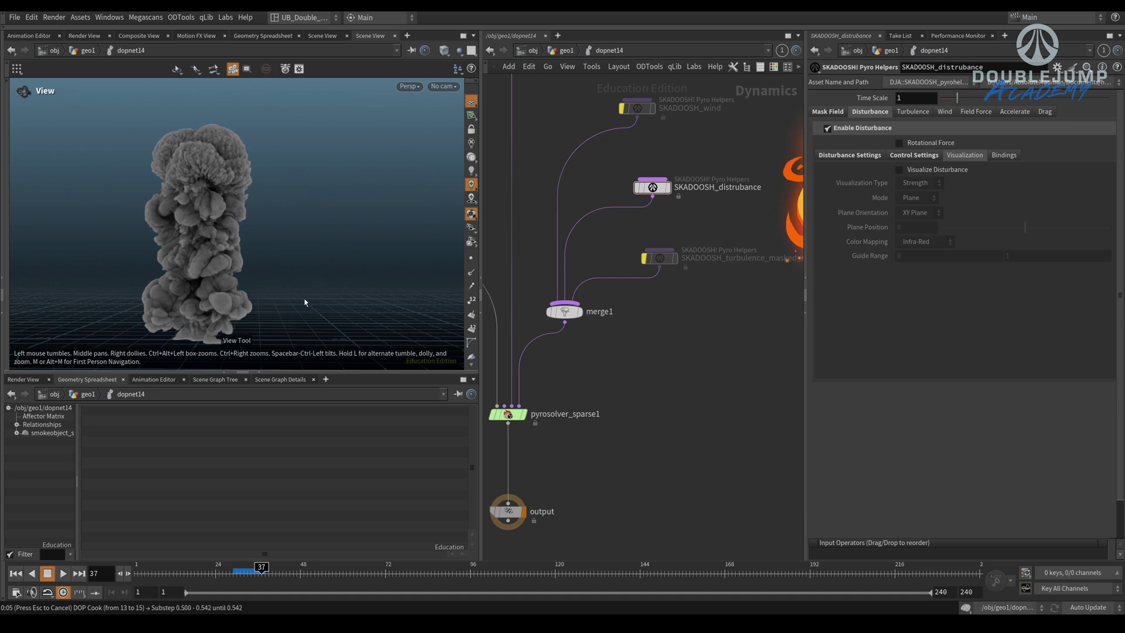
{"action": "key", "text": "Escape"}
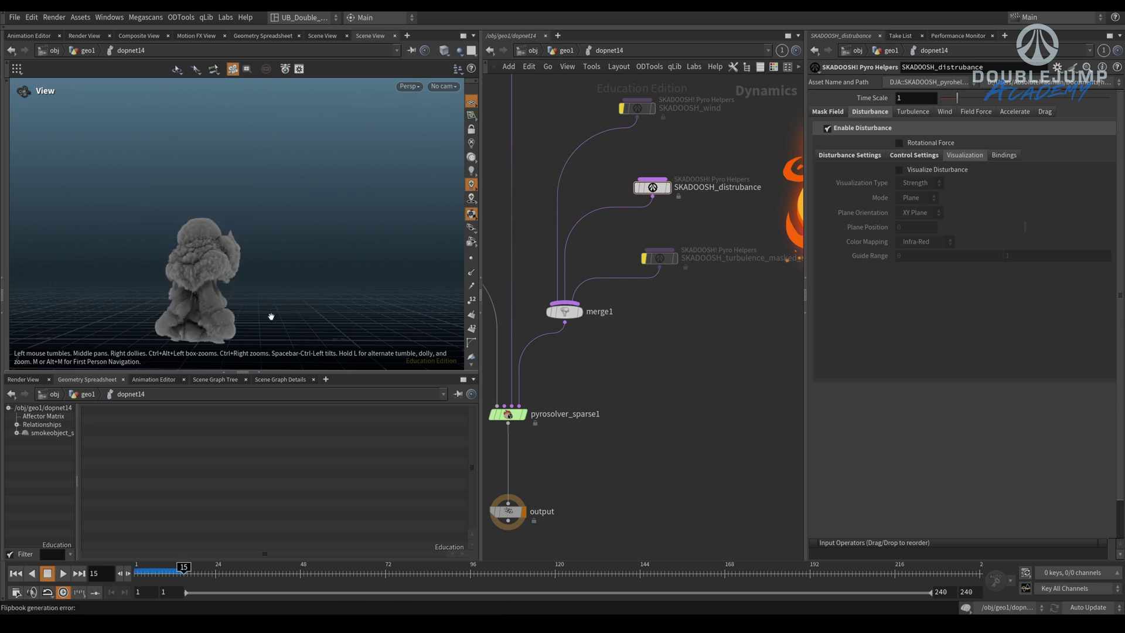
- Save the scene and set the disturbance Strength to 350
{"action": "key", "text": "ctrl+s"}
{"action": "middle_click_drag", "start_coordinate": [645, 325], "coordinate": [647, 329]}
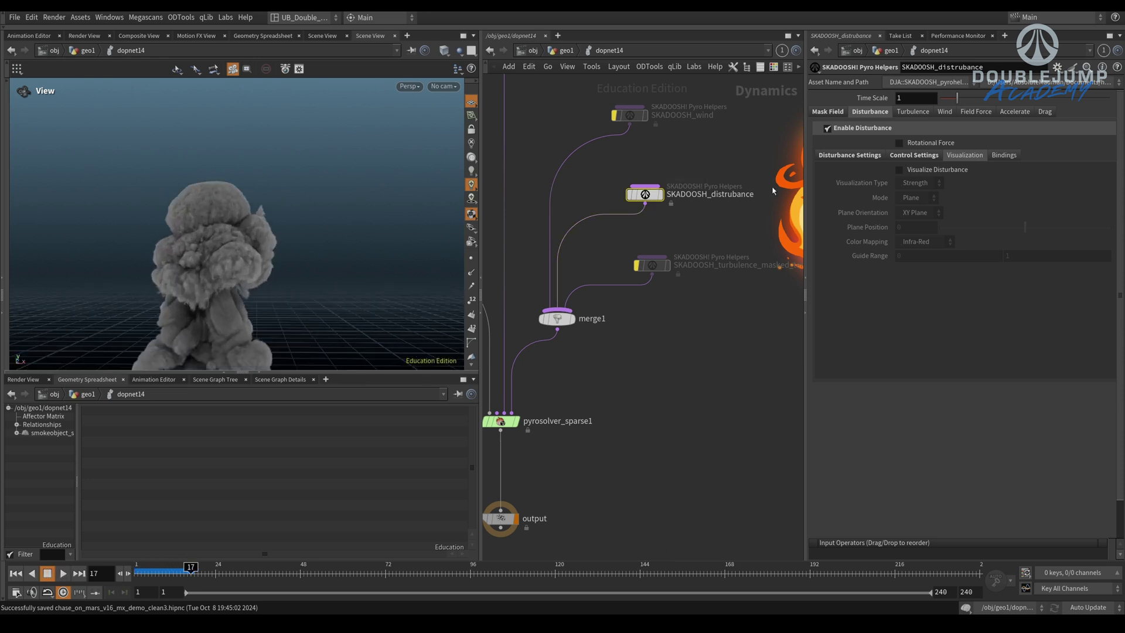
{"action": "left_click", "coordinate": [858, 156]}
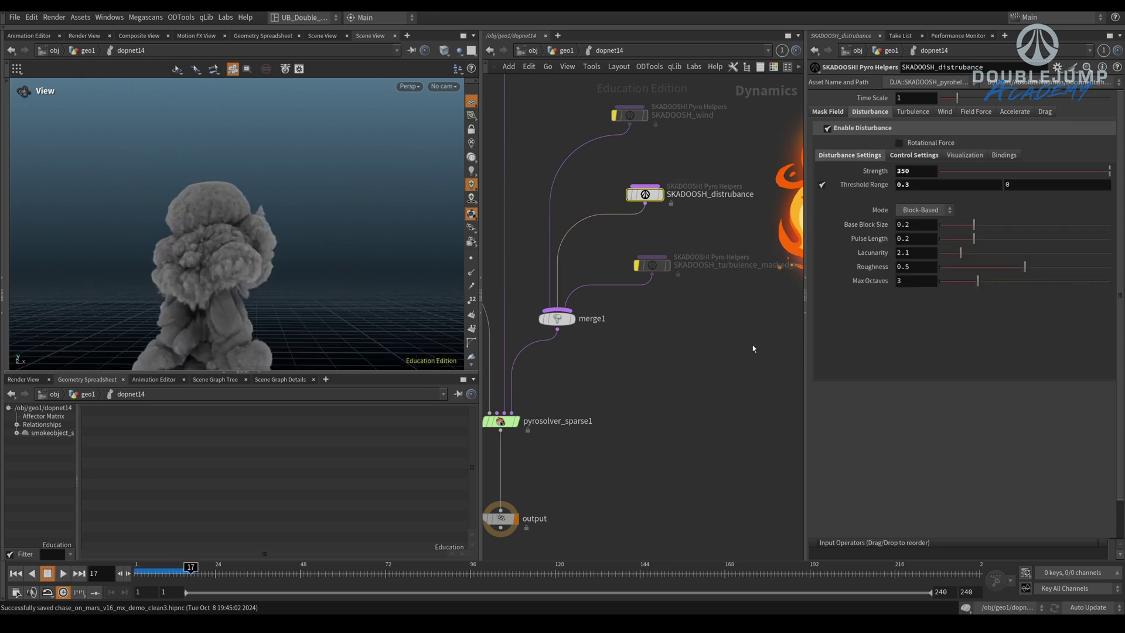
- Add another SKADOOSH Pyro Helpers node between the SKADOOSH_distrubance and turbulence nodes
{"action": "middle_click_drag", "start_coordinate": [732, 271], "coordinate": [703, 225]}
{"action": "left_click_drag", "start_coordinate": [622, 227], "coordinate": [615, 254]}
{"action": "middle_click_drag", "start_coordinate": [642, 192], "coordinate": [649, 280]}
{"action": "key", "text": "Tab"}
{"action": "type", "text": "gas"}
{"action": "key", "text": "BackSpace"}
{"action": "key", "text": "BackSpace"}
{"action": "key", "text": "BackSpace"}
{"action": "type", "text": "skad"}
{"action": "key", "text": "Return"}
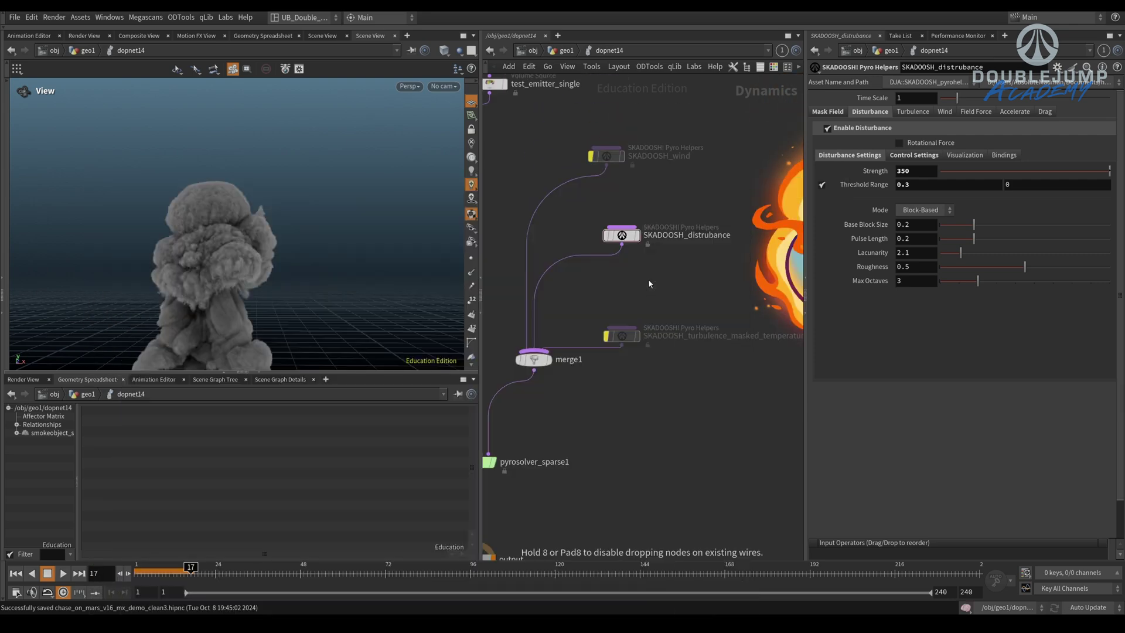
{"action": "left_click", "coordinate": [649, 280]}
- Combine the new Pyro Helpers node with SKADOOSH_distrubance through a second merge node and tidy their layout
{"action": "left_click", "coordinate": [559, 252]}
{"action": "left_click_drag", "start_coordinate": [556, 253], "coordinate": [609, 279]}
{"action": "middle_click_drag", "start_coordinate": [673, 234], "coordinate": [591, 279]}
{"action": "left_click_drag", "start_coordinate": [591, 266], "coordinate": [586, 244]}
{"action": "left_click", "coordinate": [596, 304]}
{"action": "left_click_drag", "start_coordinate": [596, 308], "coordinate": [580, 303]}
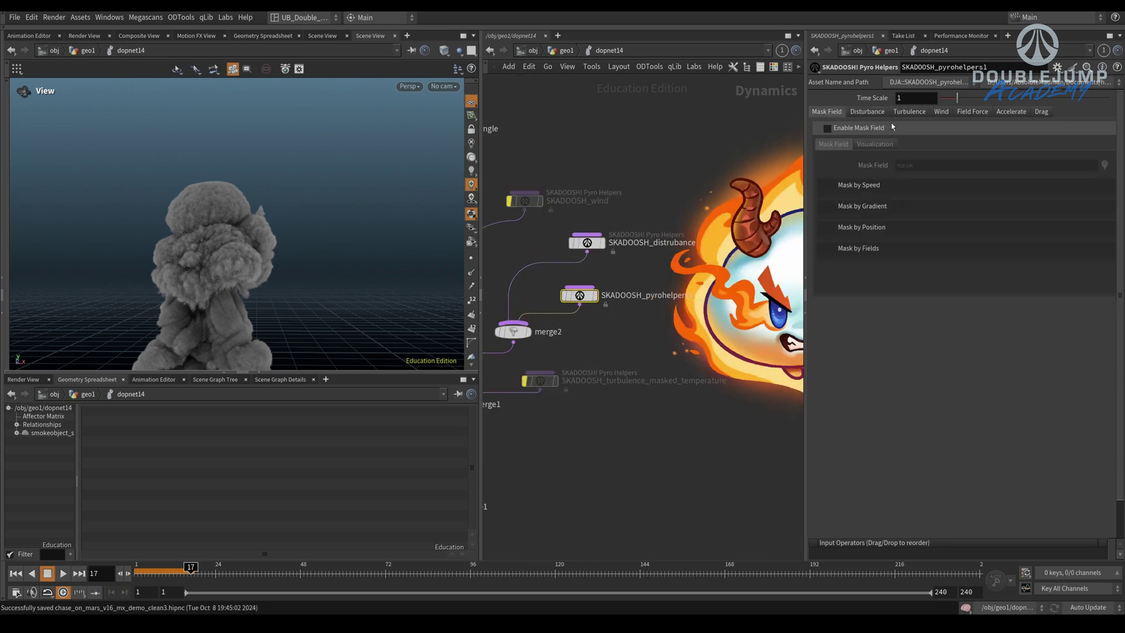
- Enable disturbance on the new Pyro Helpers node, set its Strength to 30 and replay the simulation
{"action": "left_click", "coordinate": [867, 111]}
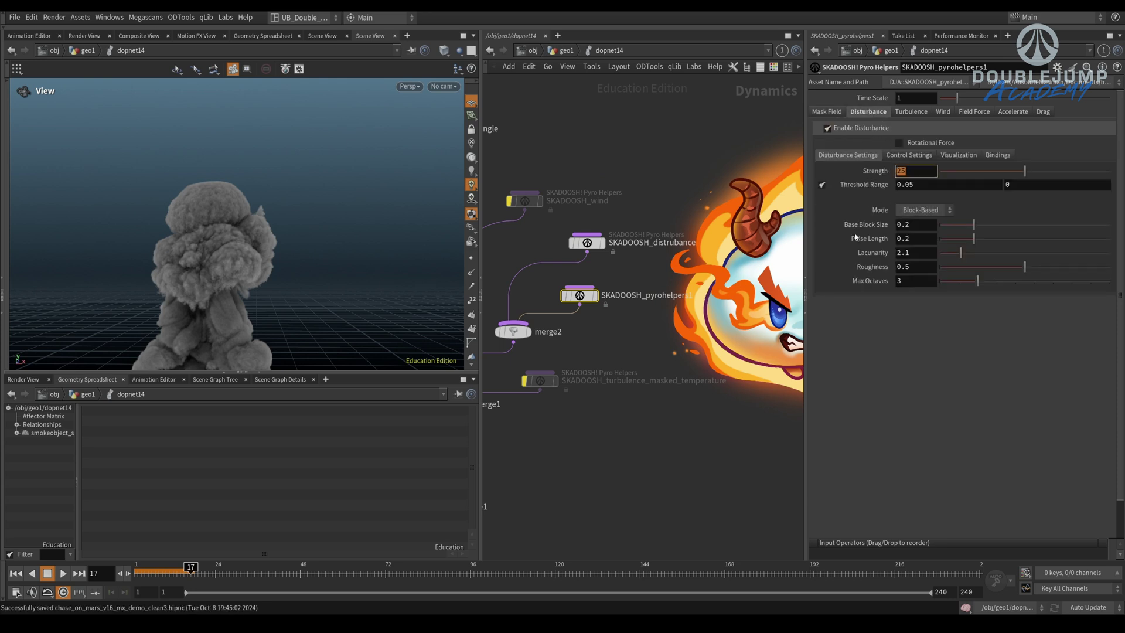
{"action": "type", "text": "30"}
{"action": "key", "text": "Return"}
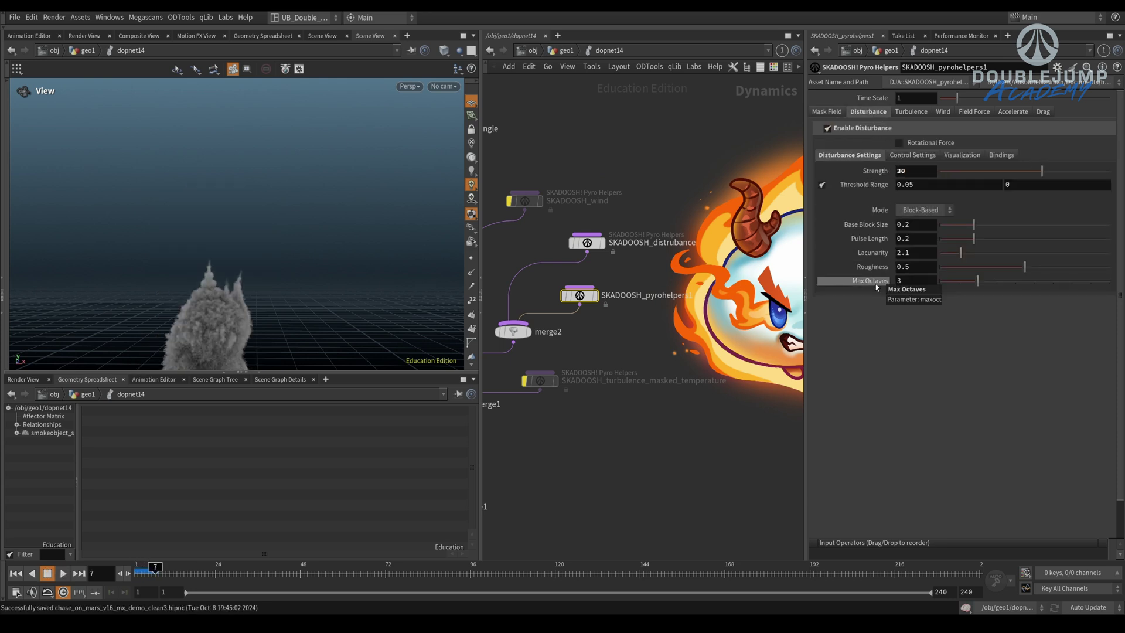
- Add a speed control field to the new node's disturbance with a Control Influence of 0.7
{"action": "left_click", "coordinate": [914, 155]}
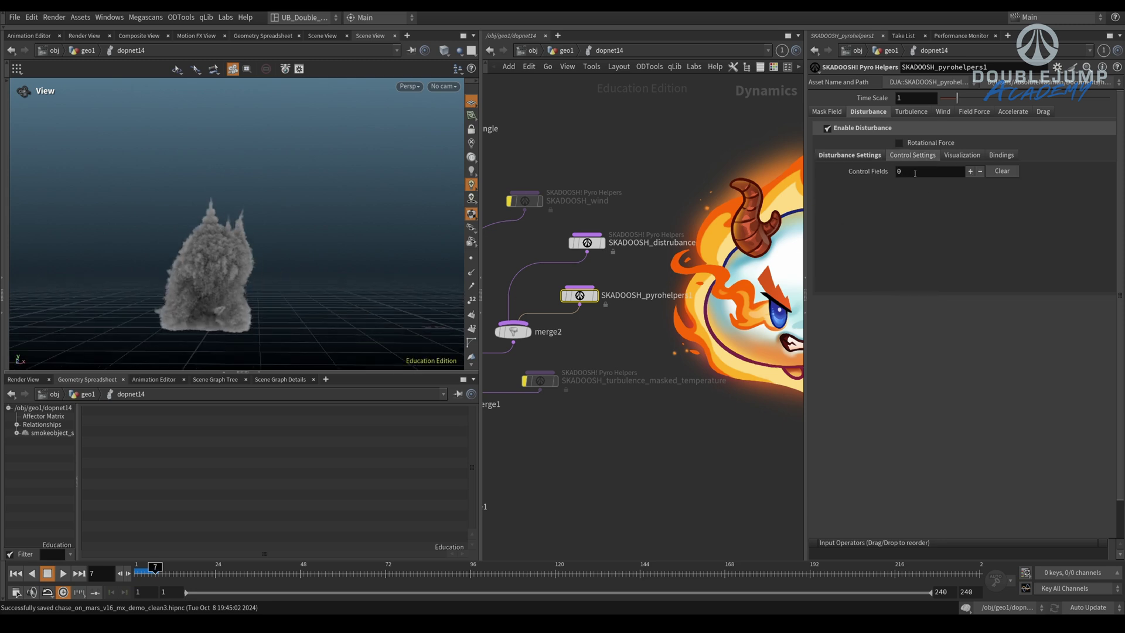
{"action": "left_click", "coordinate": [970, 171]}
{"action": "left_click", "coordinate": [934, 199]}
{"action": "type", "text": "speed"}
{"action": "key", "text": "Return"}
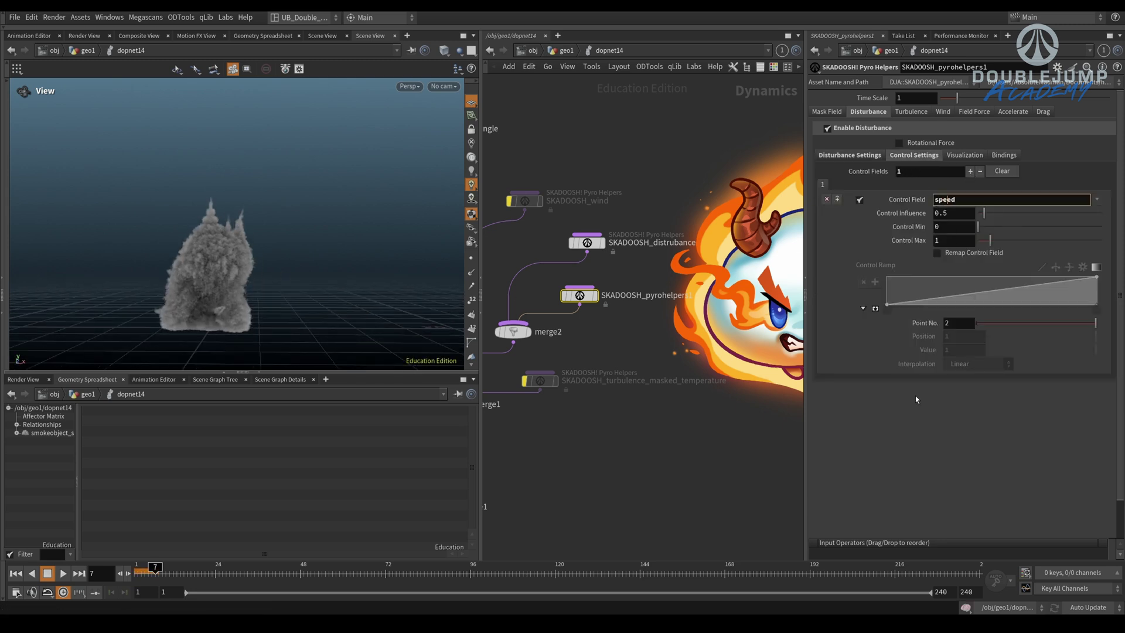
{"action": "double_click", "coordinate": [944, 214]}
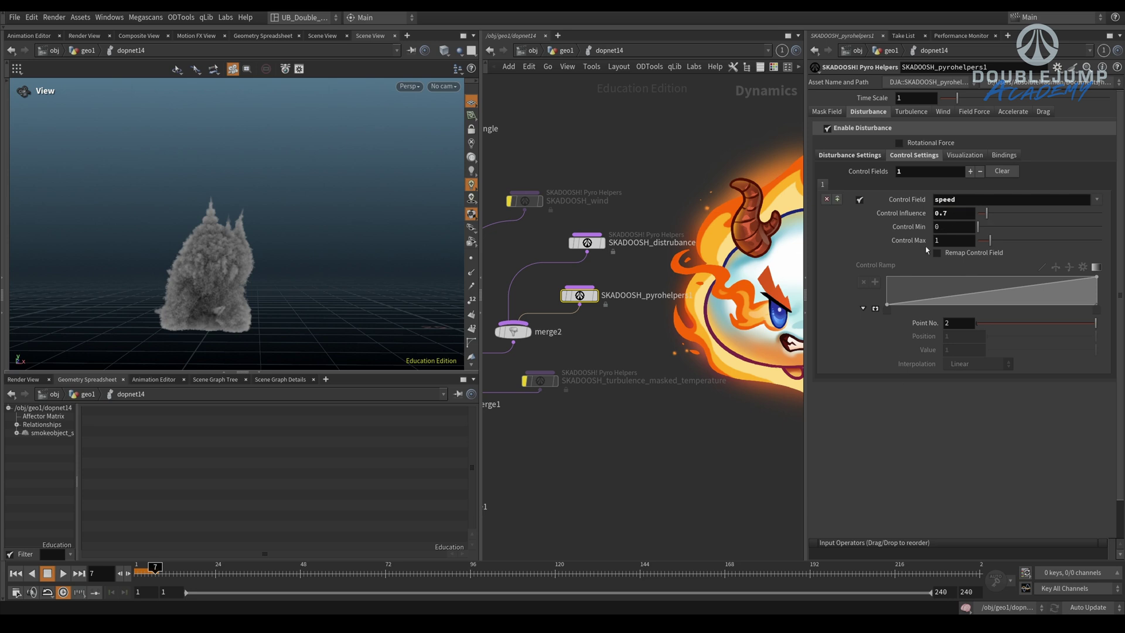
- Set the new speed control field's Control Min to 3 and Control Max to 10, and replay the simulation
{"action": "double_click", "coordinate": [938, 227]}
{"action": "type", "text": "3"}
{"action": "key", "text": "Tab"}
{"action": "type", "text": "10"}
{"action": "key", "text": "Return"}
{"action": "left_click", "coordinate": [630, 433]}
{"action": "key", "text": "ctrl+Up"}
{"action": "key", "text": "Up"}
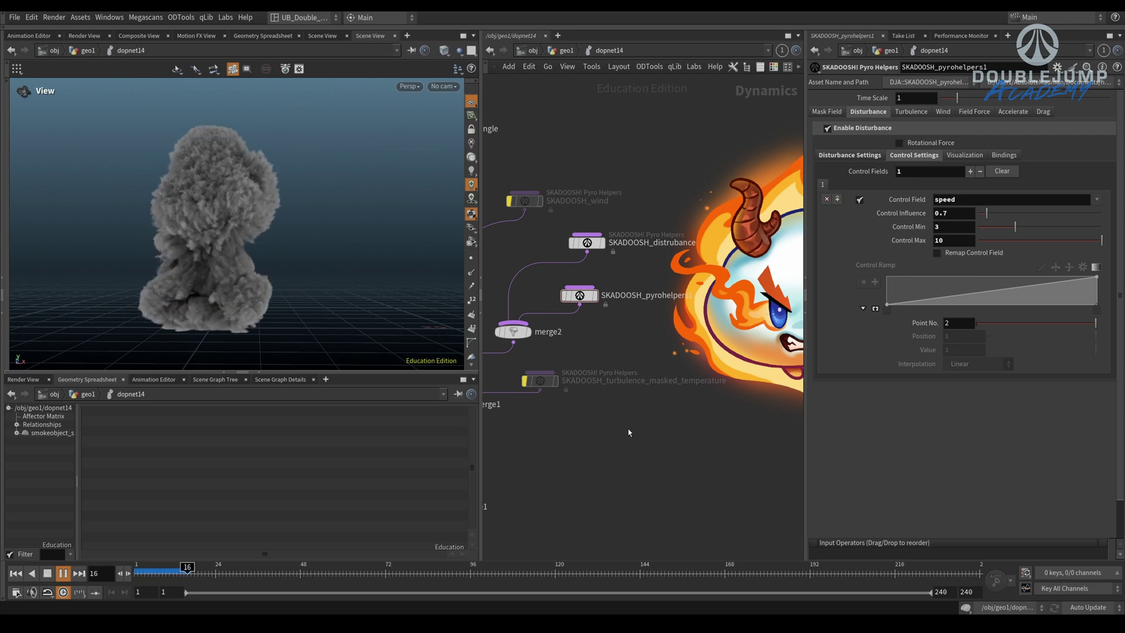
{"action": "key", "text": "Escape"}
- Set the new node's disturbance Strength to 15 and replay the simulation
{"action": "left_click", "coordinate": [849, 155]}
{"action": "left_click_drag", "start_coordinate": [909, 171], "coordinate": [843, 180]}
{"action": "type", "text": "15"}
{"action": "key", "text": "Return"}
{"action": "key", "text": "ctrl+Up"}
{"action": "key", "text": "Up"}
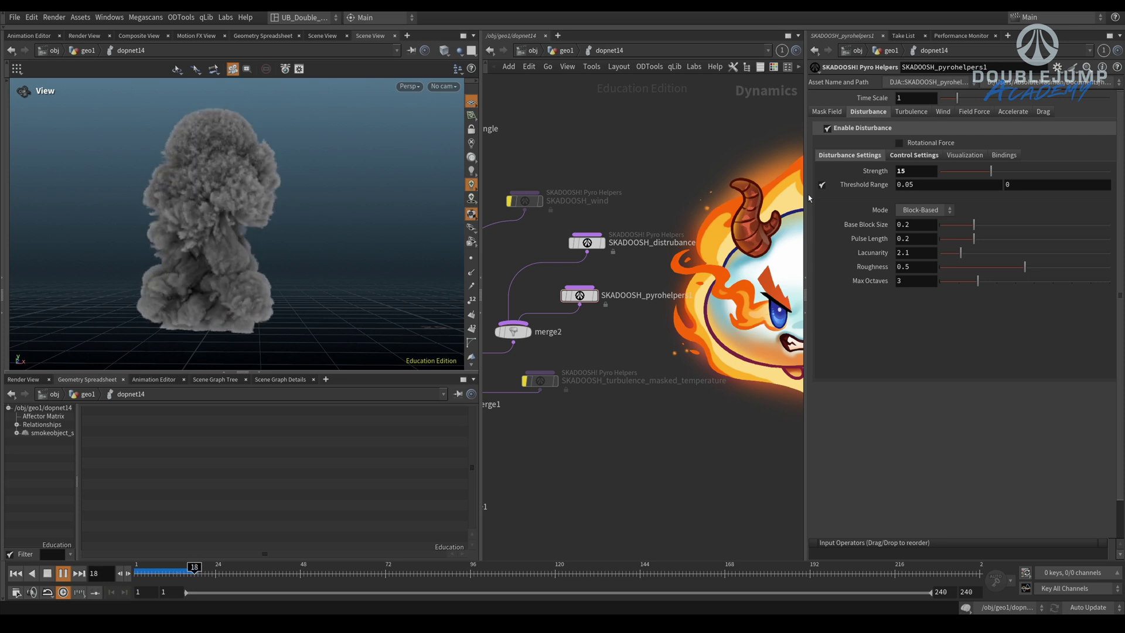
- Select the SKADOOSH_turbulence_masked_temperature node and examine its turbulence settings and Apply Force operation options
{"action": "middle_click_drag", "start_coordinate": [501, 437], "coordinate": [582, 370]}
{"action": "left_click_drag", "start_coordinate": [534, 340], "coordinate": [520, 364]}
{"action": "middle_click_drag", "start_coordinate": [523, 365], "coordinate": [480, 386]}
{"action": "scroll", "coordinate": [197, 305], "scroll_direction": "down", "scroll_amount": 3}
{"action": "left_click_drag", "start_coordinate": [591, 344], "coordinate": [613, 349]}
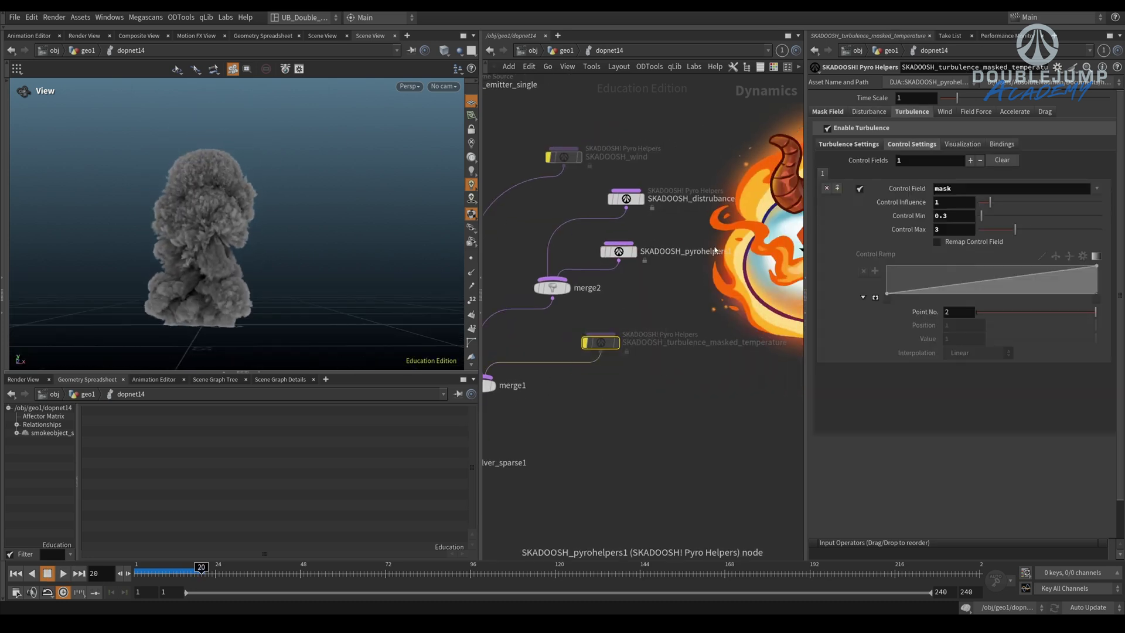
{"action": "left_click", "coordinate": [848, 144]}
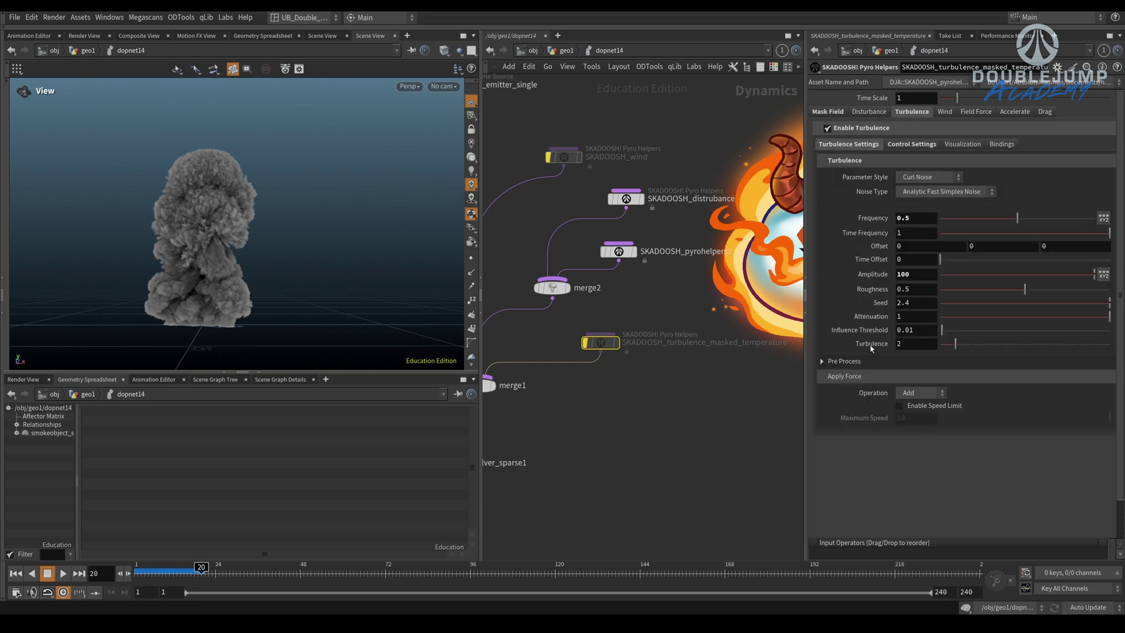
{"action": "left_click", "coordinate": [919, 393]}
{"action": "left_click", "coordinate": [877, 440]}
{"action": "left_click", "coordinate": [916, 397]}
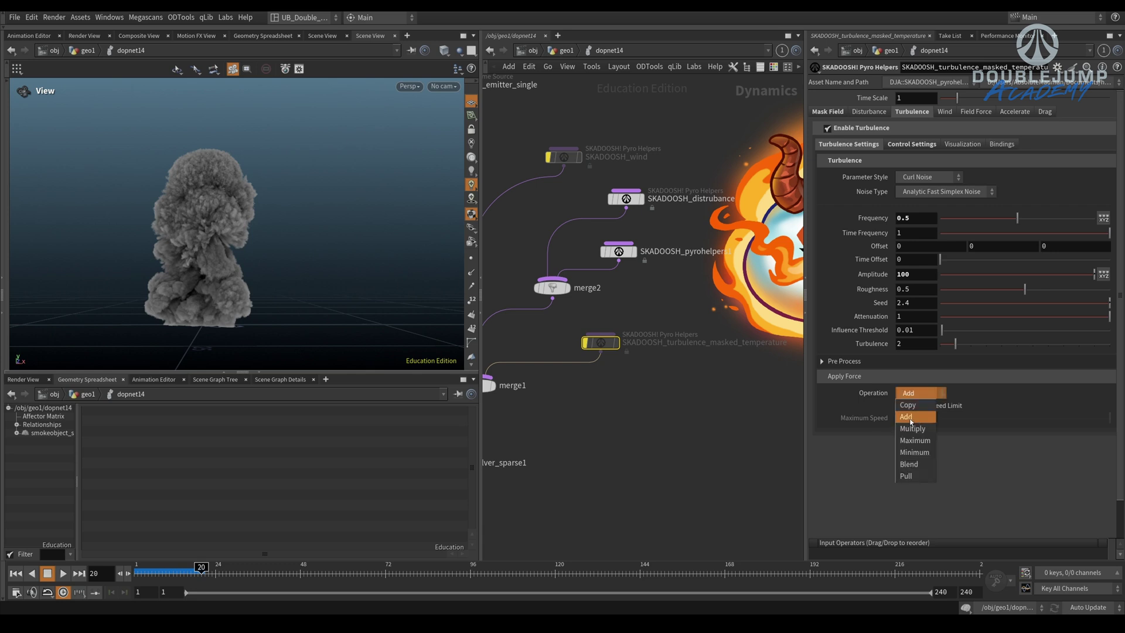
{"action": "left_click", "coordinate": [667, 403]}
- Turn off the bypass on the SKADOOSH_turbulence_masked_temperature node
{"action": "left_click_drag", "start_coordinate": [603, 344], "coordinate": [621, 349]}
{"action": "left_click_drag", "start_coordinate": [674, 313], "coordinate": [589, 382]}
{"action": "key", "text": "b"}
{"action": "key", "text": "b"}
{"action": "middle_click_drag", "start_coordinate": [641, 332], "coordinate": [636, 346]}
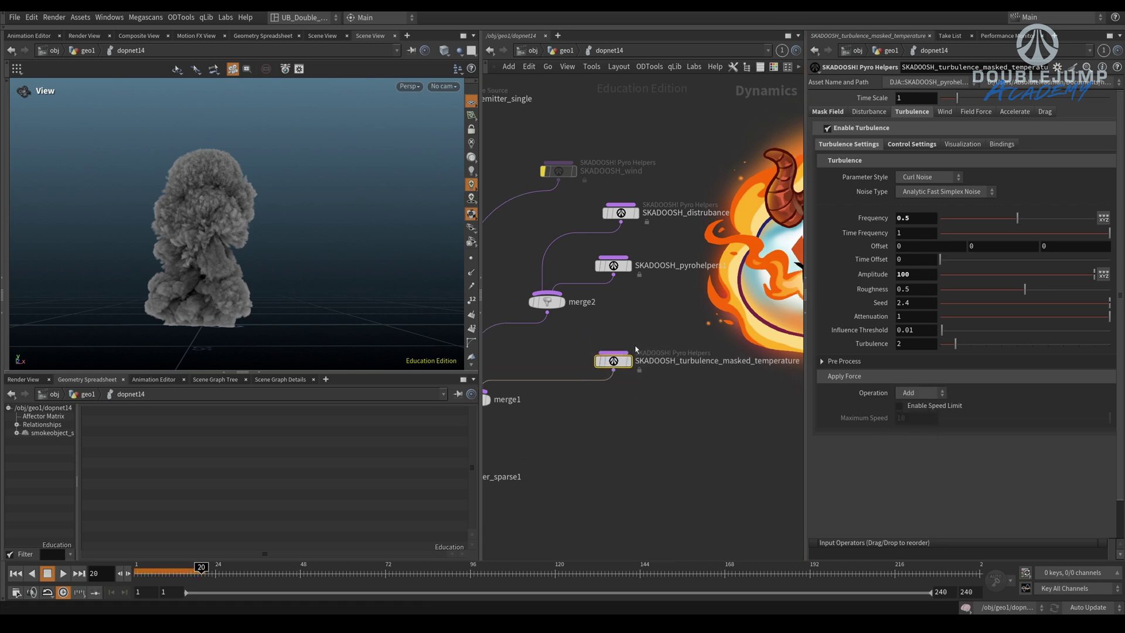
- Examine the turbulence node's mask control field and its temperature-based mask settings
{"action": "left_click", "coordinate": [907, 144]}
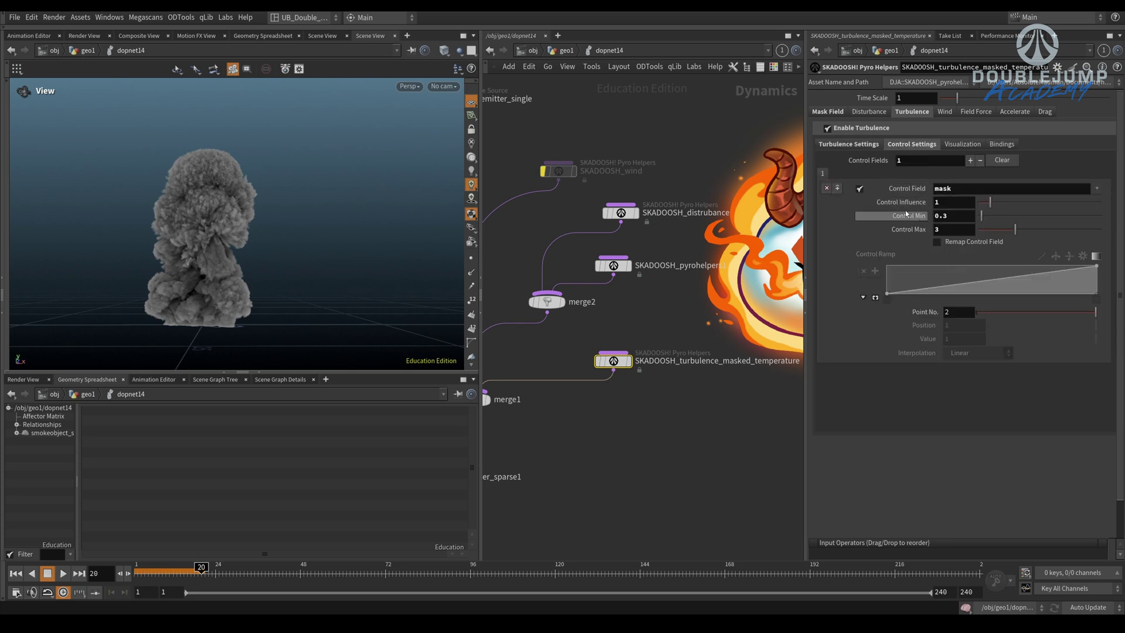
{"action": "left_click", "coordinate": [848, 145]}
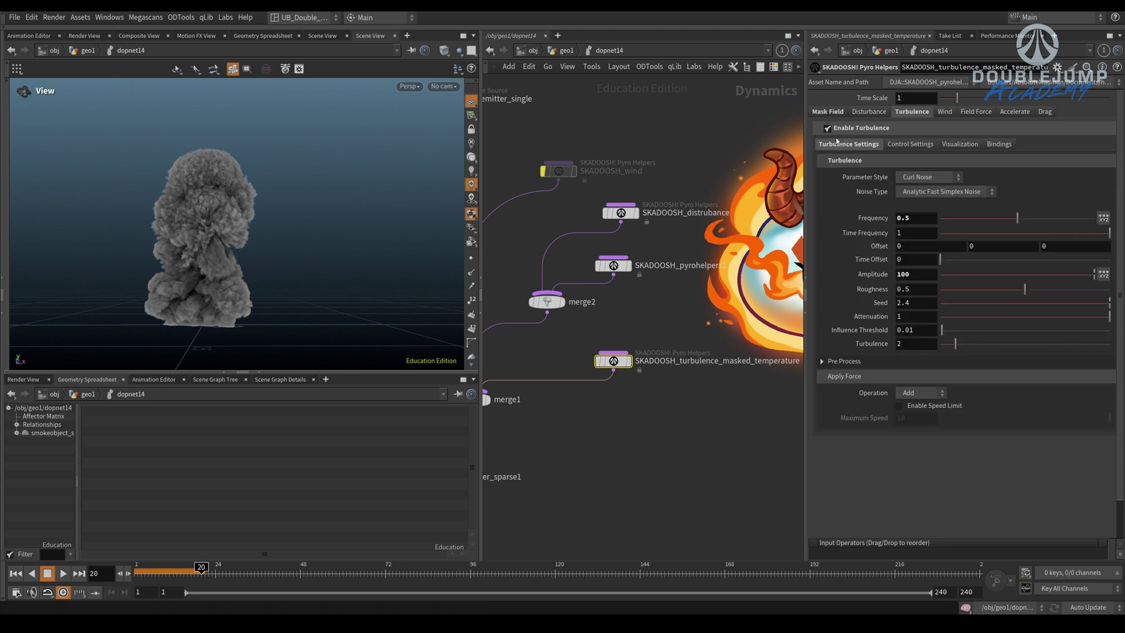
{"action": "left_click", "coordinate": [828, 112]}
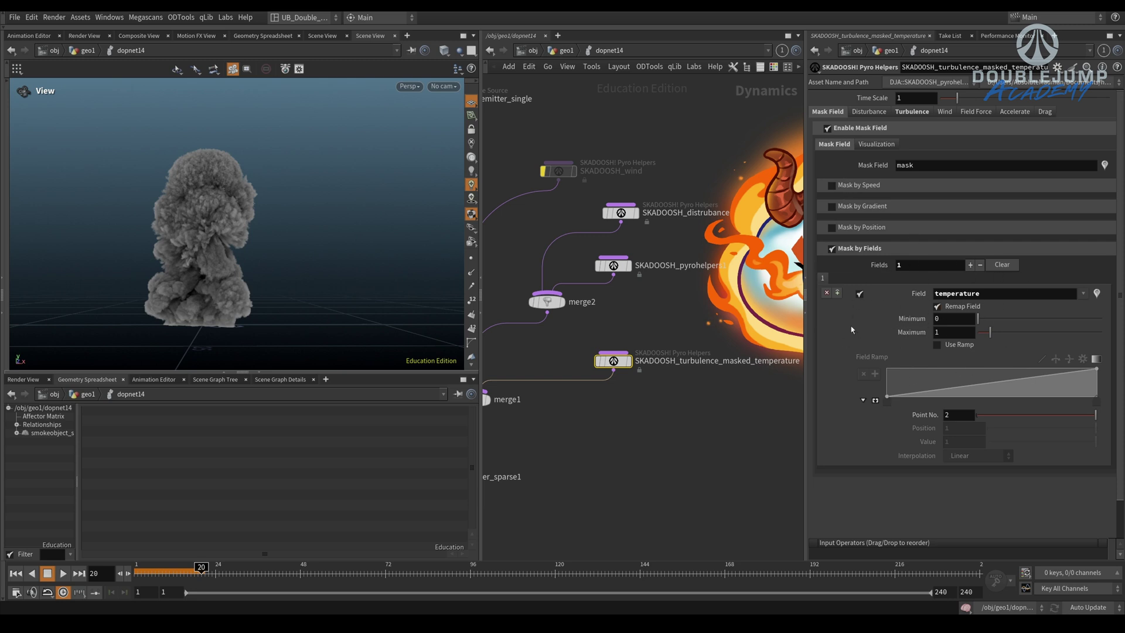
{"action": "left_click", "coordinate": [909, 112]}
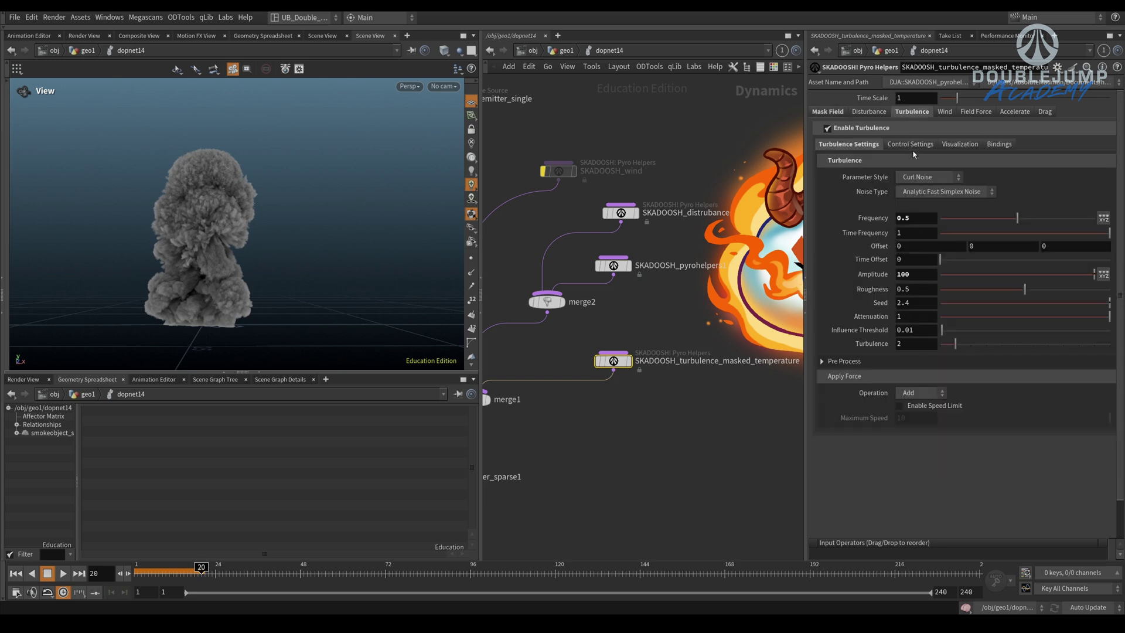
- Replay the simulation with the masked turbulence active and examine the turbulence Parameter Style options
{"action": "left_click", "coordinate": [690, 402]}
{"action": "key", "text": "ctrl+Up"}
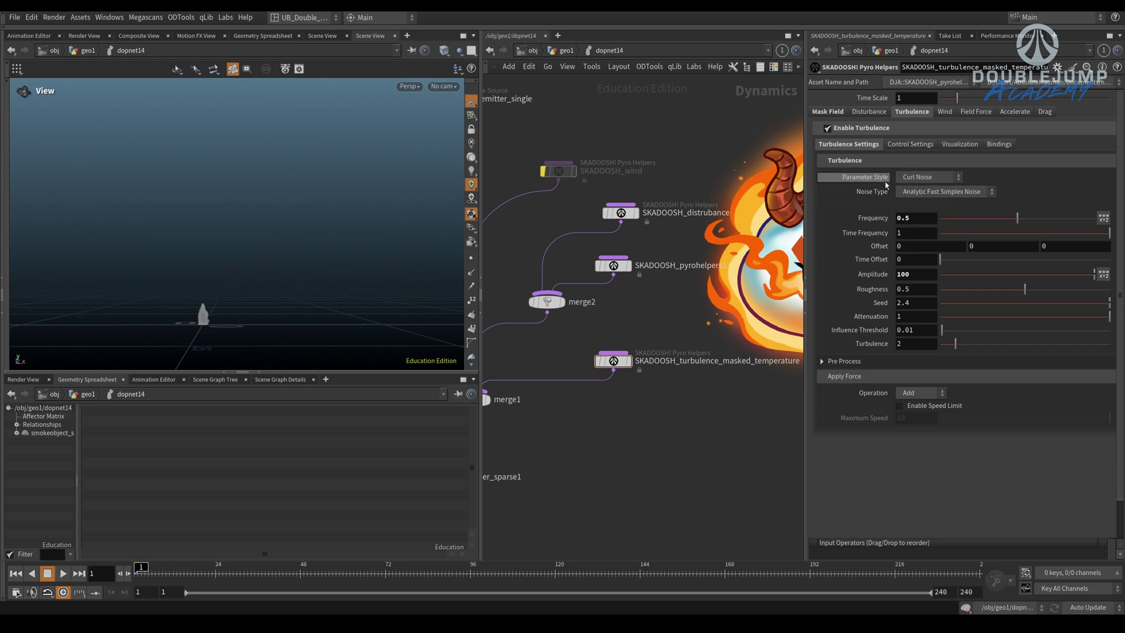
{"action": "key", "text": "Up"}
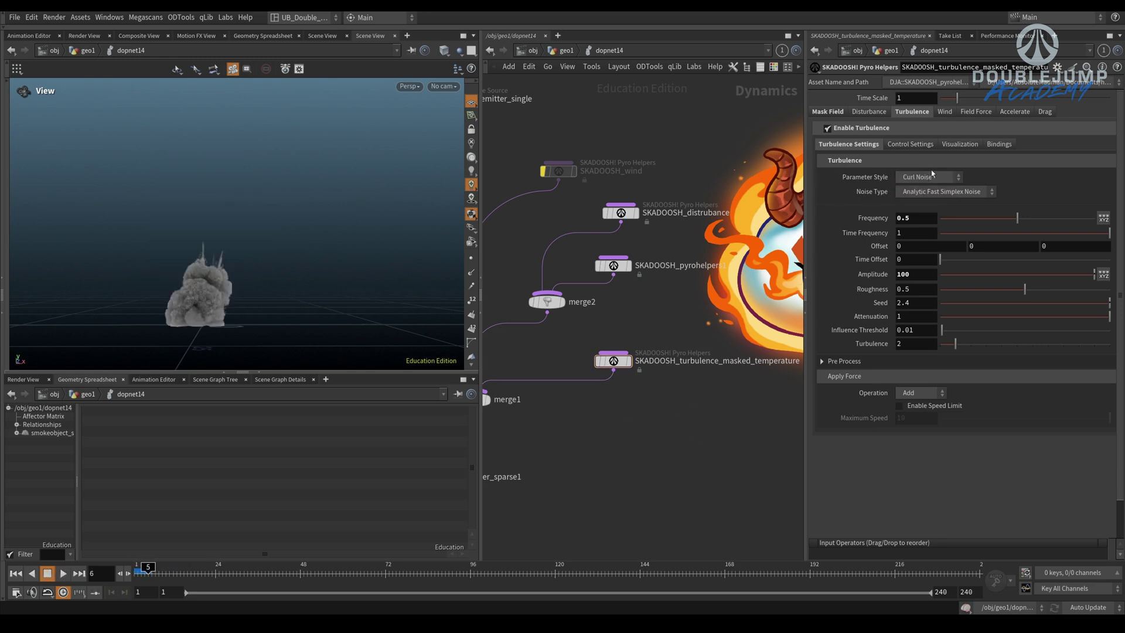
{"action": "left_click", "coordinate": [928, 176]}
{"action": "left_click", "coordinate": [932, 202]}
{"action": "left_click", "coordinate": [928, 177]}
{"action": "left_click", "coordinate": [916, 188]}
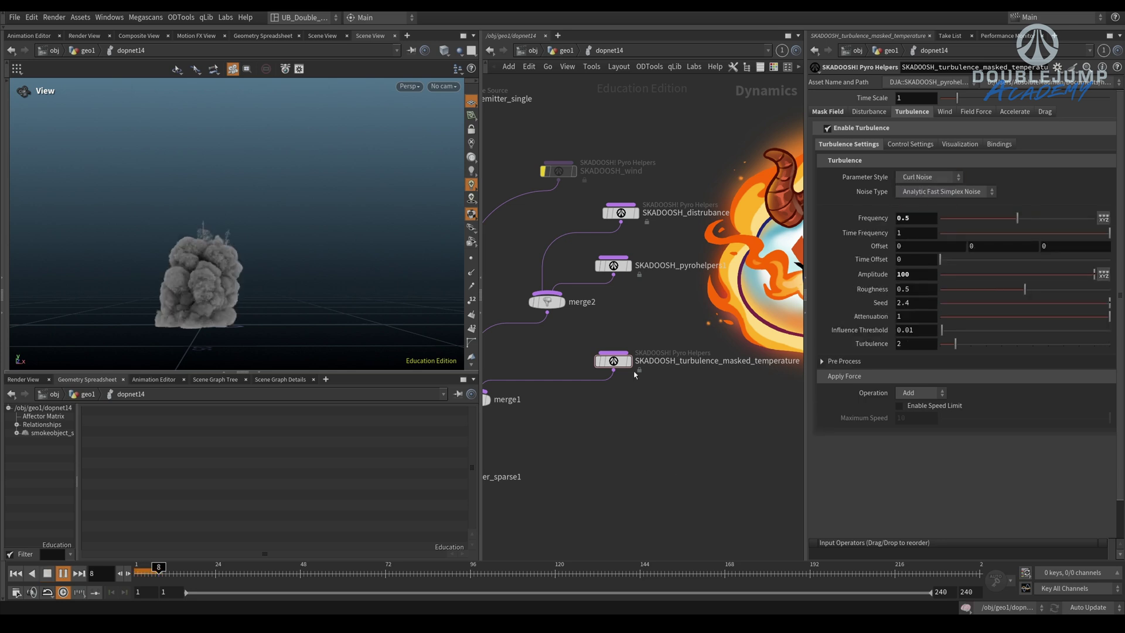
- Undo the last turbulence frequency change and replay the simulation from the first frame
{"action": "key", "text": "Up"}
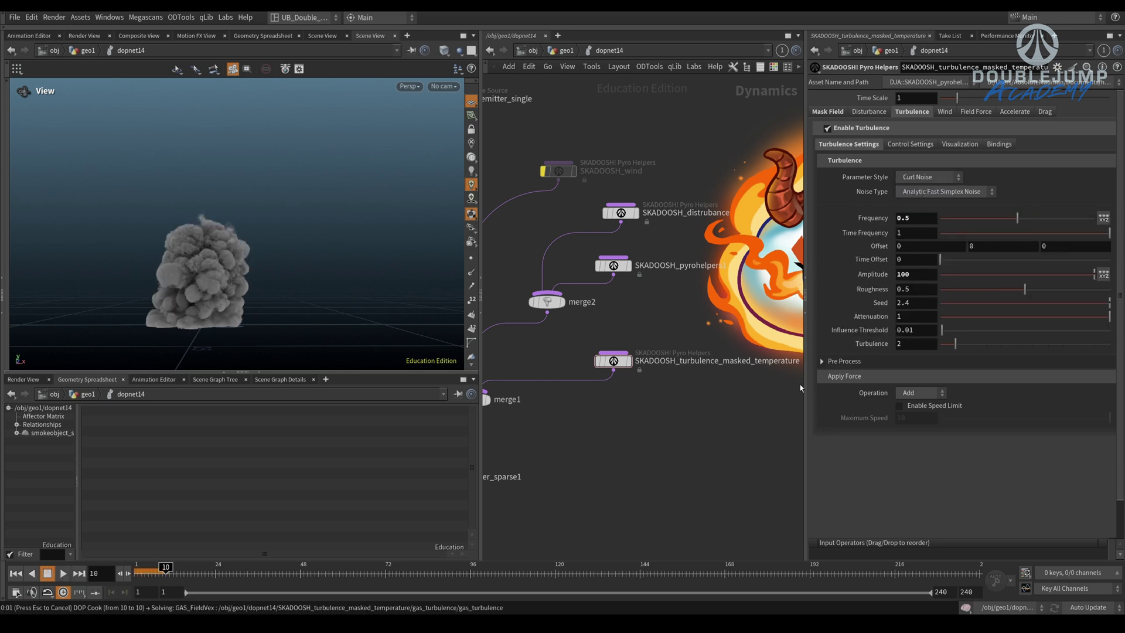
{"action": "key", "text": "ctrl+z"}
{"action": "key", "text": "ctrl+Up"}
{"action": "key", "text": "Up"}
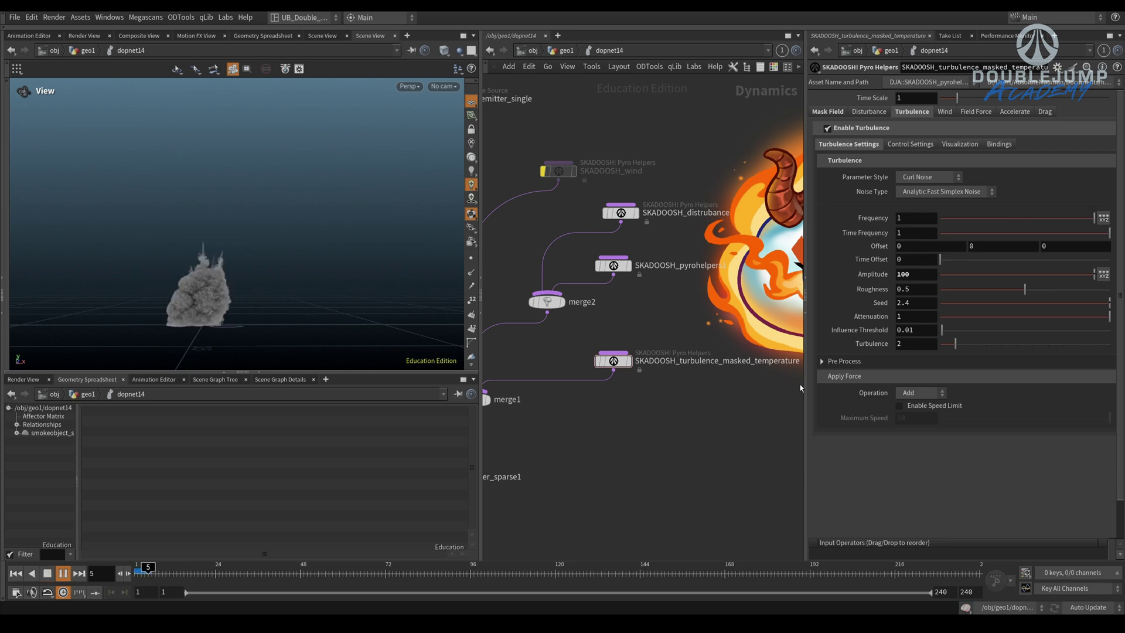
{"action": "key", "text": "Up"}
- Set the masked turbulence's Amplitude to the expression fit($F,3,10,150,1)
{"action": "left_click_drag", "start_coordinate": [913, 276], "coordinate": [824, 307]}
{"action": "type", "text": "$"}
{"action": "key", "text": "BackSpace"}
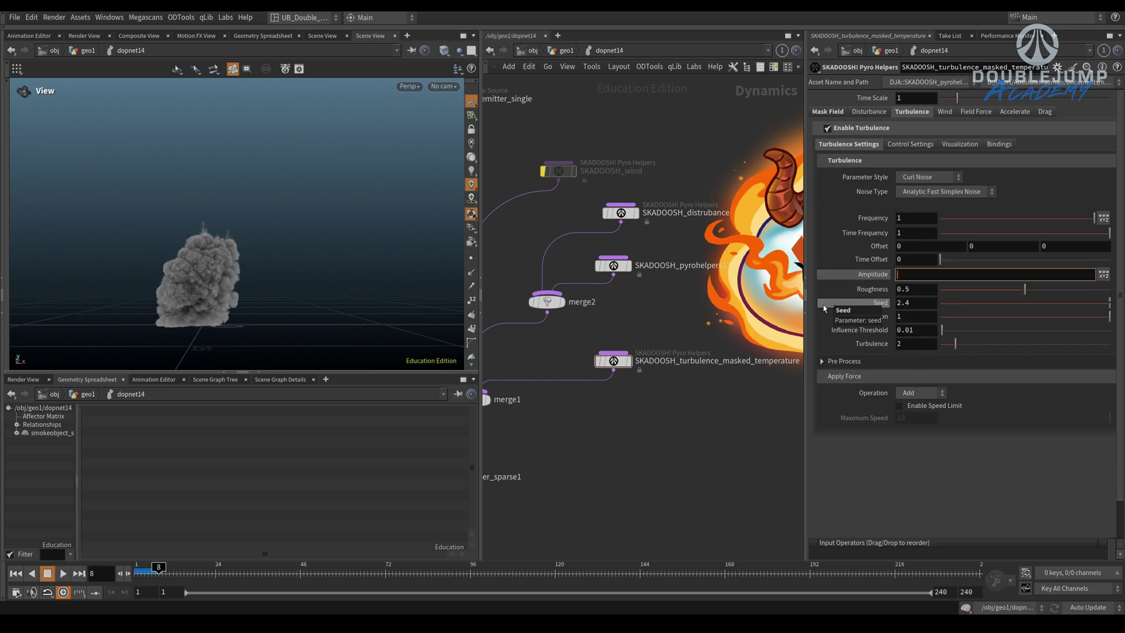
{"action": "type", "text": "fit"}
{"action": "type", "text": "($F"}
{"action": "type", "text": "M"}
{"action": "type", "text": ")"}
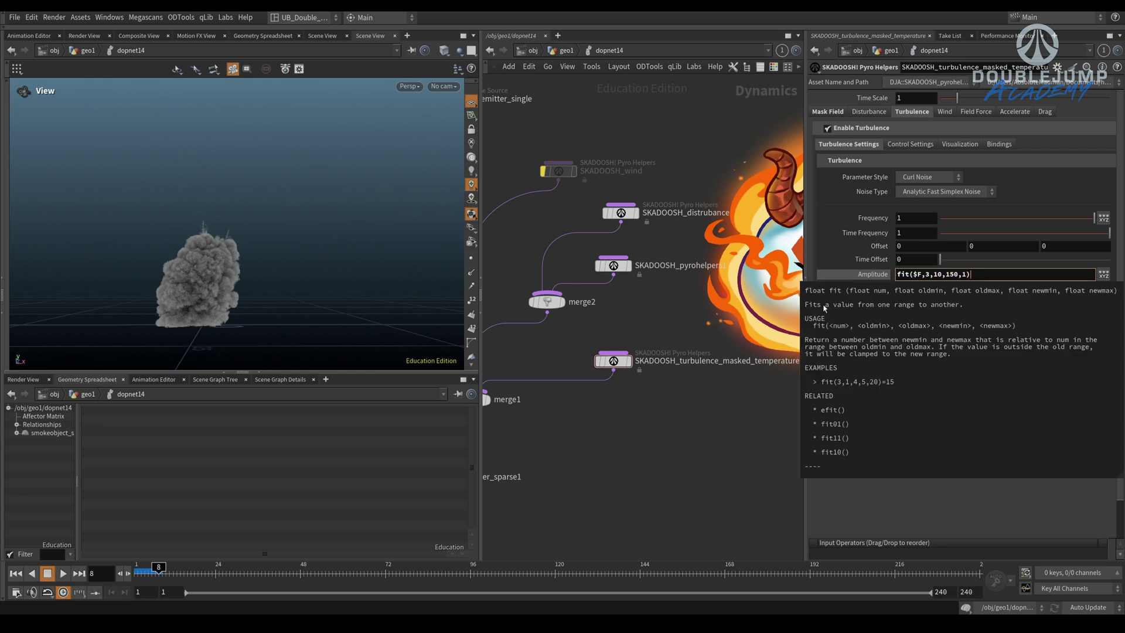
{"action": "key", "text": "Return"}
- Replay the simulation from the first frame and examine how the turbulence amplitude changes over the early frames
{"action": "key", "text": "ctrl+Up"}
{"action": "key", "text": "Up"}
{"action": "left_click", "coordinate": [872, 274]}
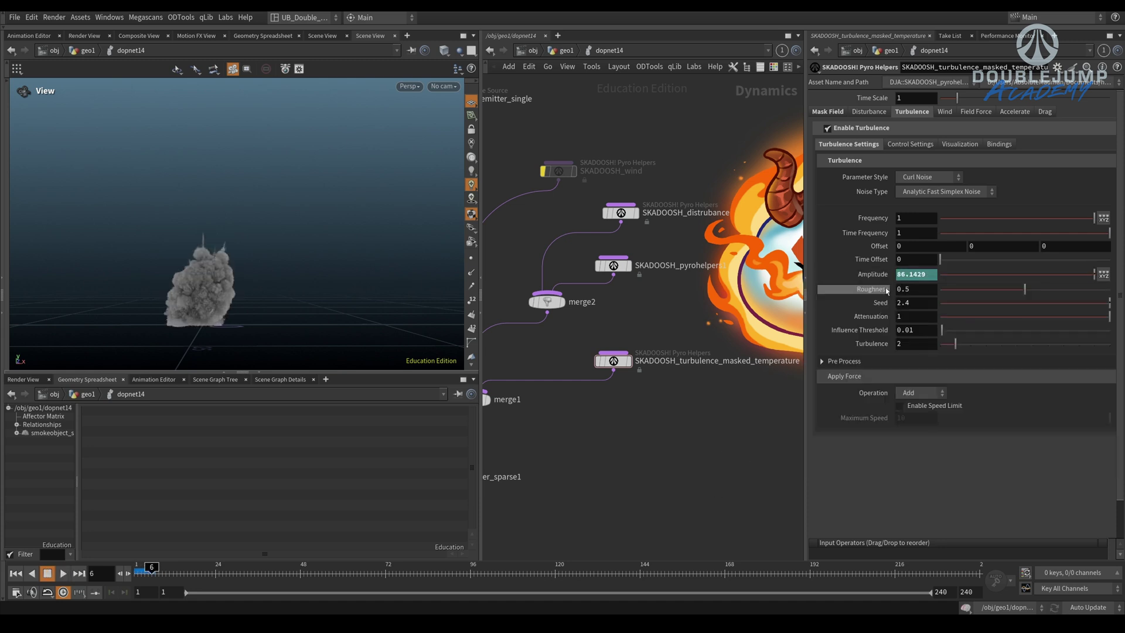
{"action": "key", "text": "Up"}
{"action": "key", "text": "Up"}
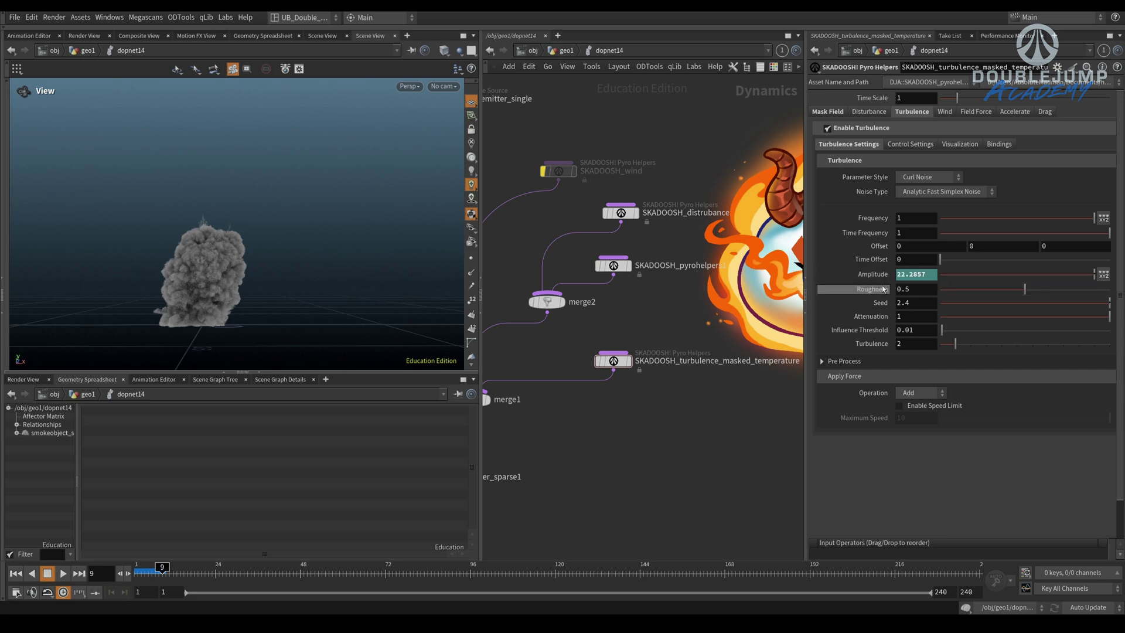
{"action": "key", "text": "Up"}
{"action": "key", "text": "ctrl+Up"}
{"action": "key", "text": "Up"}
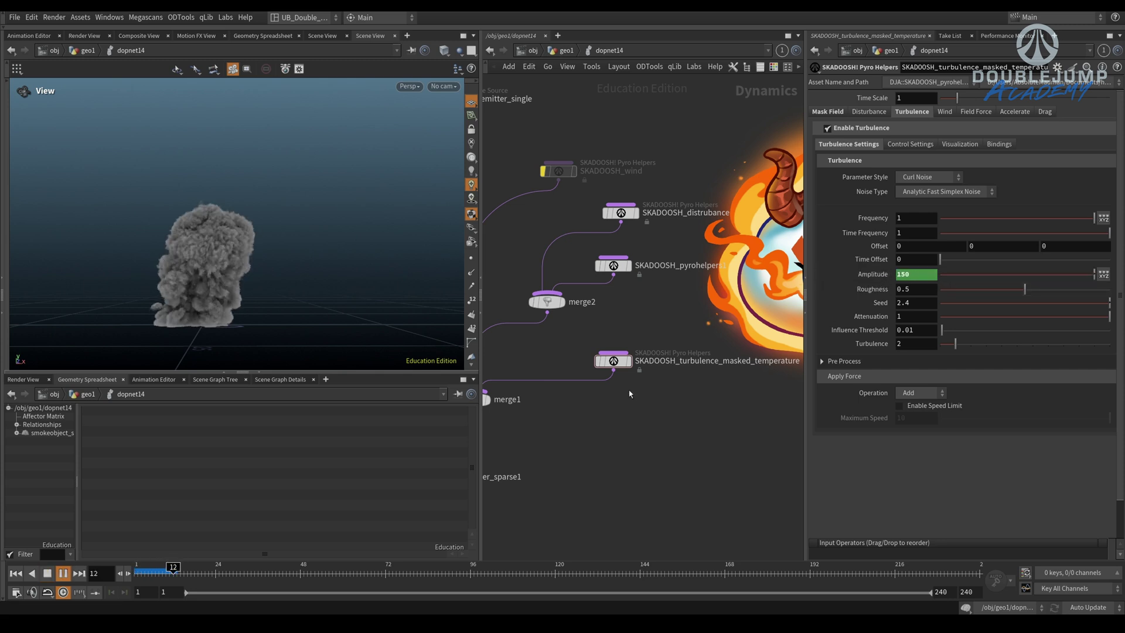
{"action": "key", "text": "Up"}
- Set the masked turbulence's Frequency to 0.3 and replay the simulation from the first frame
{"action": "middle_click_drag", "start_coordinate": [626, 328], "coordinate": [646, 331]}
{"action": "scroll", "coordinate": [660, 329], "scroll_direction": "down", "scroll_amount": 3}
{"action": "scroll", "coordinate": [660, 329], "scroll_direction": "up", "scroll_amount": 1}
{"action": "left_click", "coordinate": [636, 359]}
{"action": "left_click_drag", "start_coordinate": [923, 221], "coordinate": [797, 284]}
{"action": "type", "text": "0.3"}
{"action": "key", "text": "Return"}
{"action": "key", "text": "ctrl+Up"}
{"action": "key", "text": "Up"}
{"action": "key", "text": "Up"}
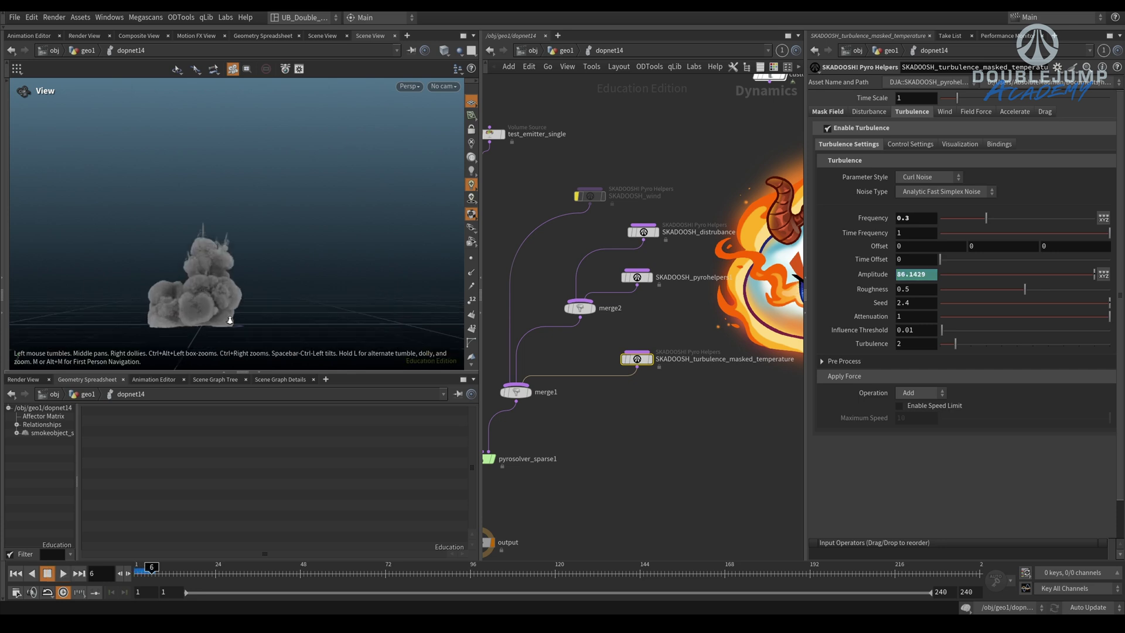
- Reframe the smoke in the viewport, generate a flipbook of the simulation and review its frames in MPlay
{"action": "middle_click_drag", "start_coordinate": [238, 316], "coordinate": [261, 282], "text": "alt"}
{"action": "left_click_drag", "start_coordinate": [260, 282], "coordinate": [291, 291], "text": "alt"}
{"action": "key", "text": "alt+f"}
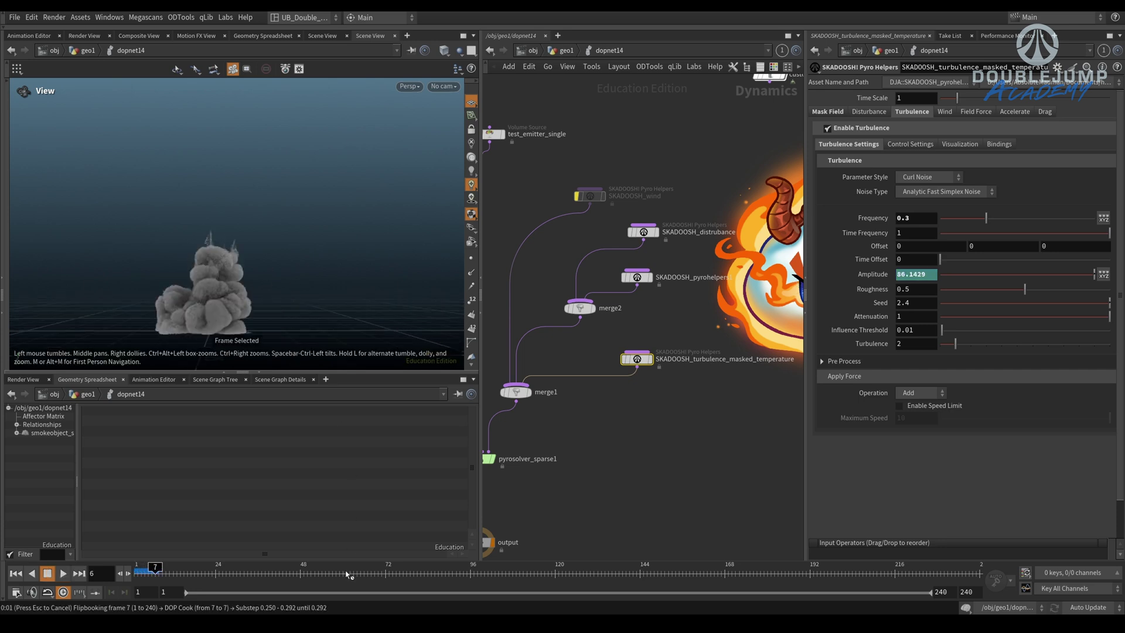
{"action": "left_click", "coordinate": [340, 624]}
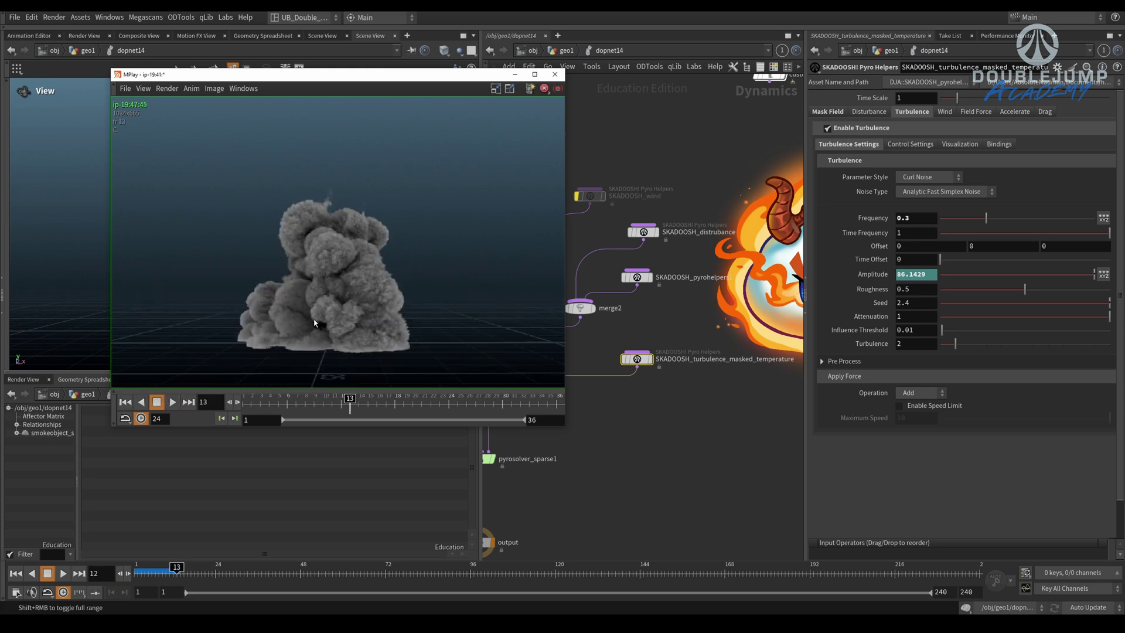
{"action": "left_click", "coordinate": [245, 405]}
{"action": "key", "text": "Up"}
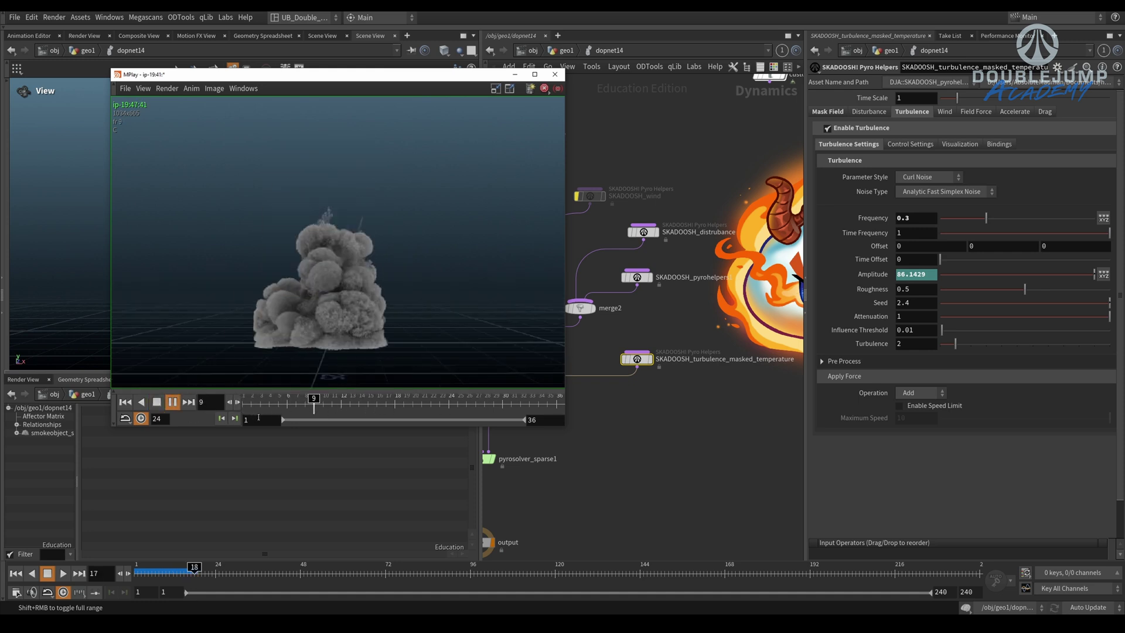
{"action": "left_click_drag", "start_coordinate": [324, 404], "coordinate": [406, 404]}
{"action": "left_click", "coordinate": [670, 180]}
- Remove the animation from the density Source Scale on test_emitter_single and set that scale to 4
{"action": "middle_click_drag", "start_coordinate": [687, 220], "coordinate": [692, 240]}
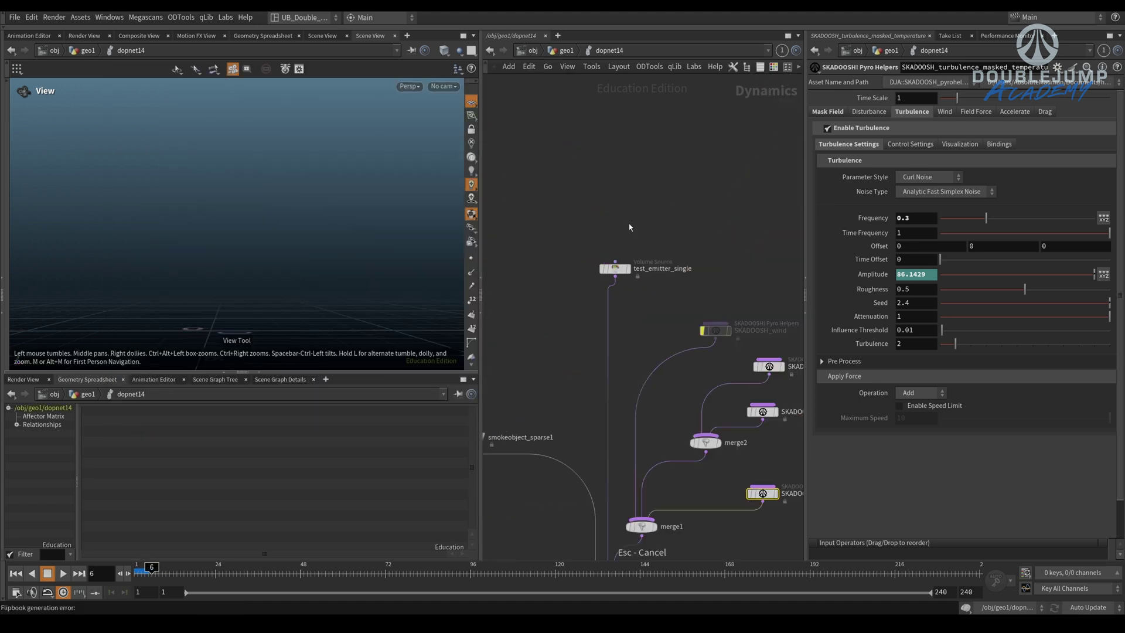
{"action": "left_click", "coordinate": [615, 268]}
{"action": "middle_click_drag", "start_coordinate": [669, 304], "coordinate": [588, 207]}
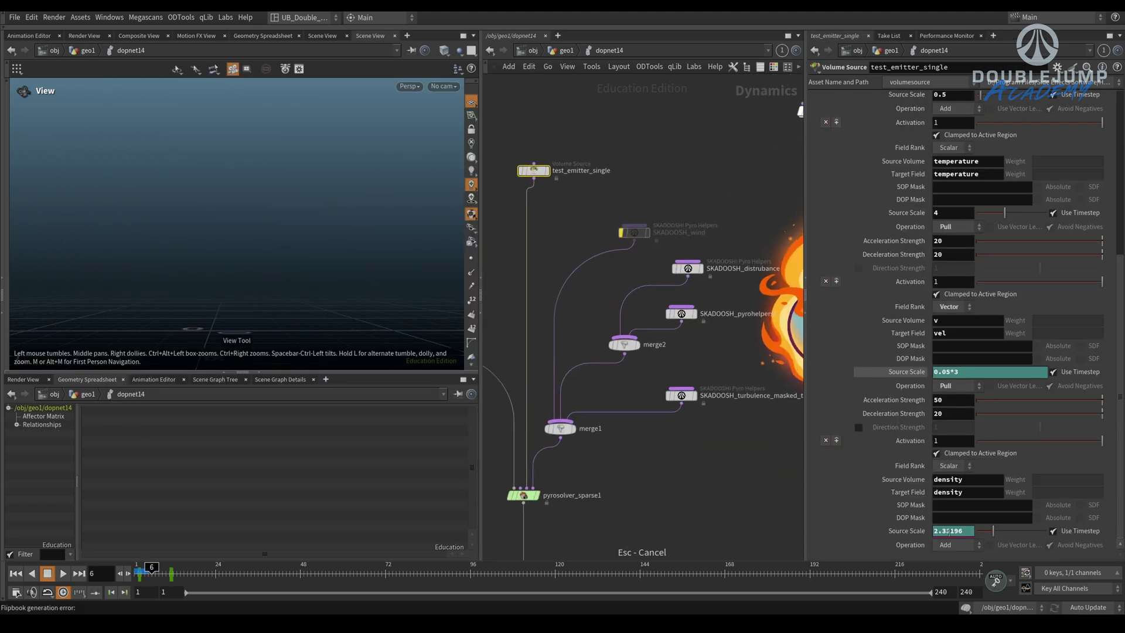
{"action": "left_click", "coordinate": [910, 530], "text": "ctrl+shift"}
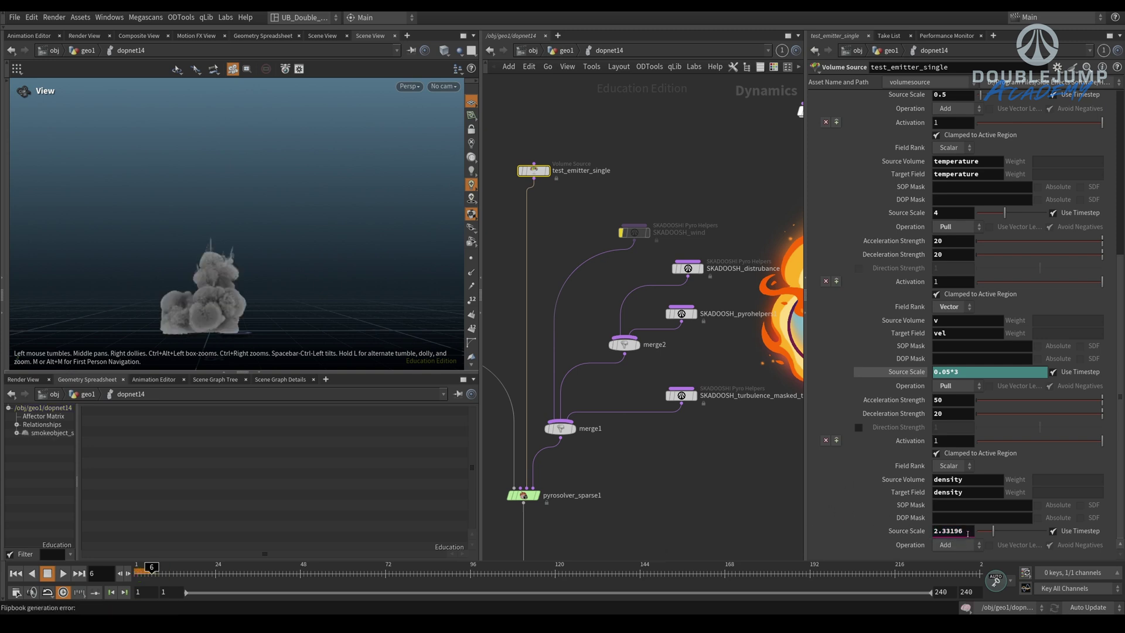
{"action": "left_click_drag", "start_coordinate": [970, 531], "coordinate": [717, 500]}
{"action": "type", "text": "4"}
{"action": "key", "text": "Return"}
{"action": "middle_click_drag", "start_coordinate": [719, 471], "coordinate": [710, 431]}
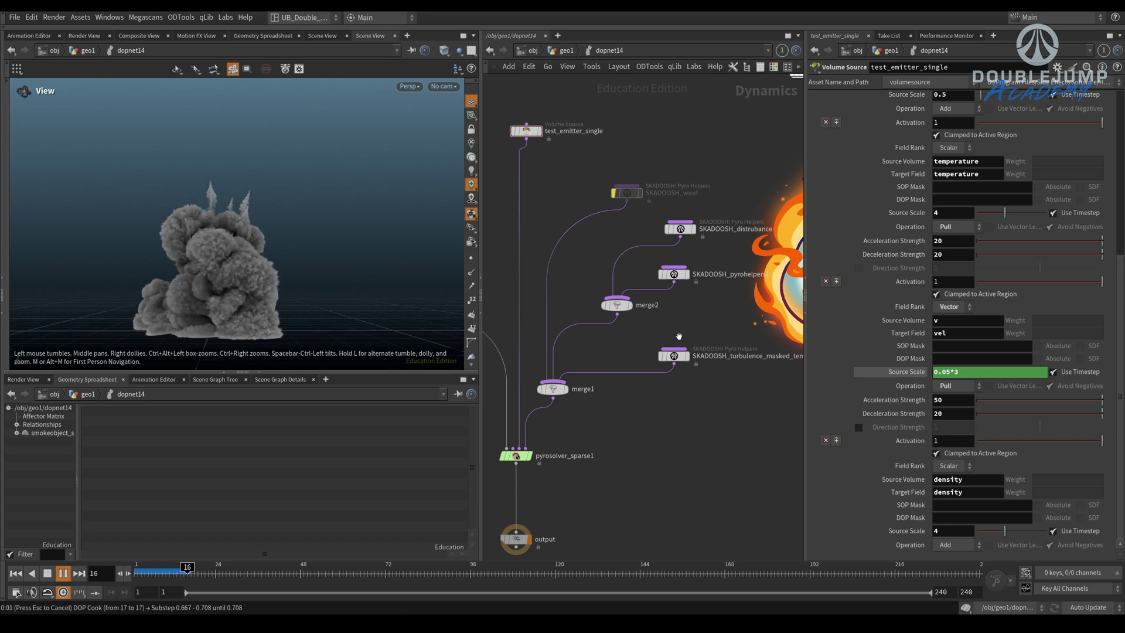
{"action": "key", "text": "Escape"}
- Set the Voxel Size of smokeobject_sparse1 to 0.2
{"action": "left_click", "coordinate": [666, 359]}
{"action": "middle_click_drag", "start_coordinate": [666, 359], "coordinate": [646, 364]}
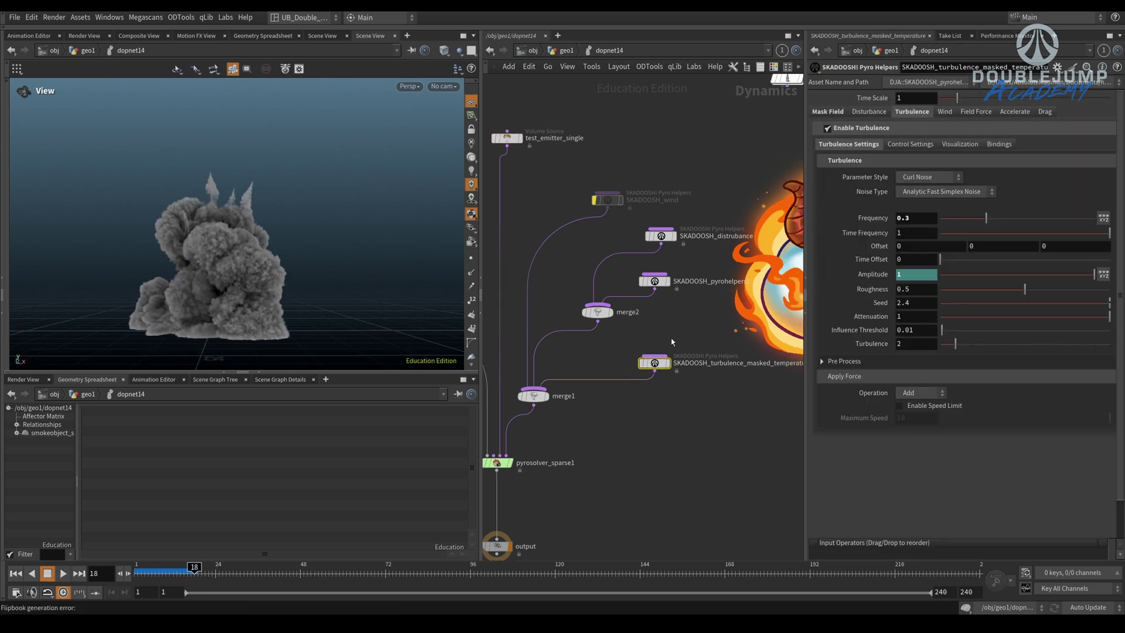
{"action": "middle_click_drag", "start_coordinate": [548, 339], "coordinate": [671, 312]}
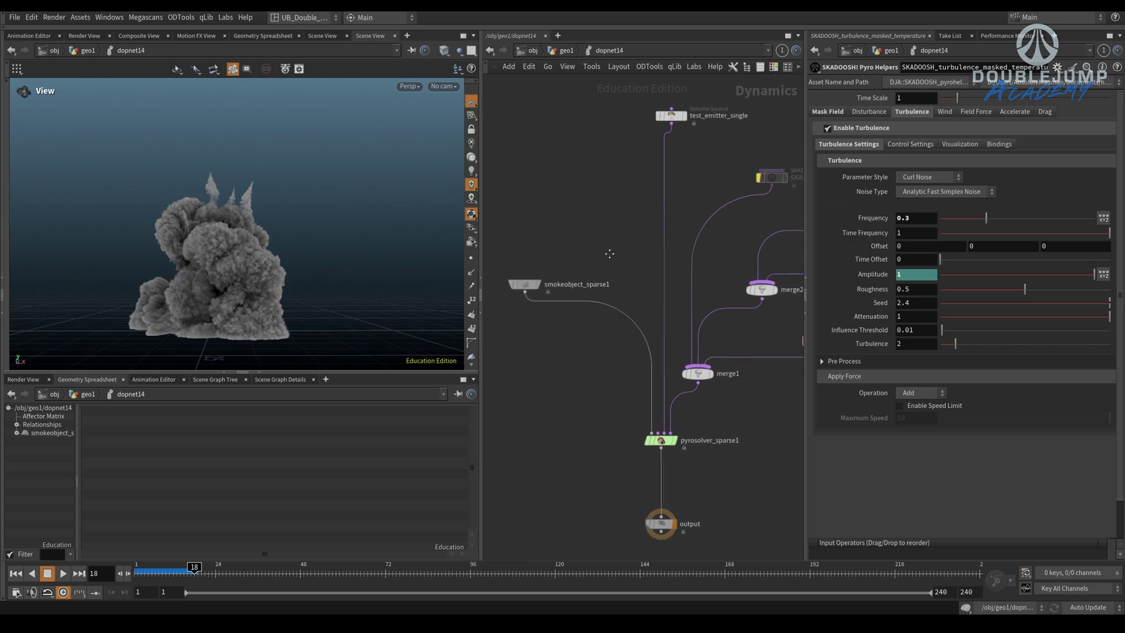
{"action": "left_click", "coordinate": [527, 284]}
{"action": "key", "text": "BackSpace"}
{"action": "type", "text": "2"}
{"action": "key", "text": "Return"}
{"action": "left_click", "coordinate": [600, 225]}
- Replay the simulation from the first frame and examine the smoke at the new voxel size
{"action": "key", "text": "ctrl+Up"}
{"action": "key", "text": "Up"}
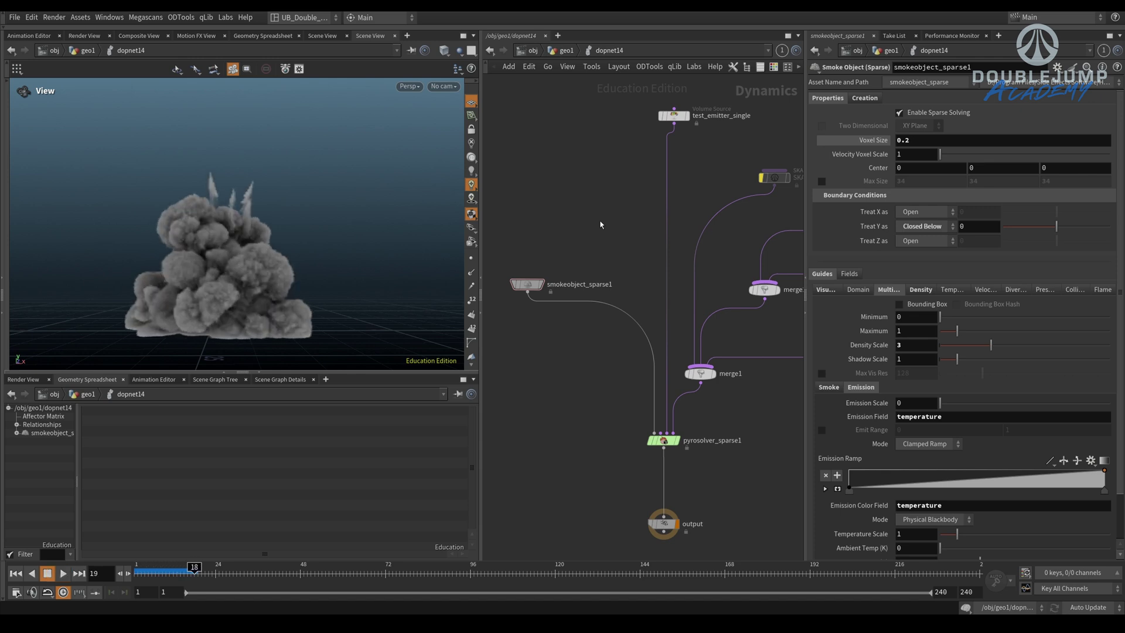
{"action": "key", "text": "Up"}
{"action": "key", "text": "Up"}
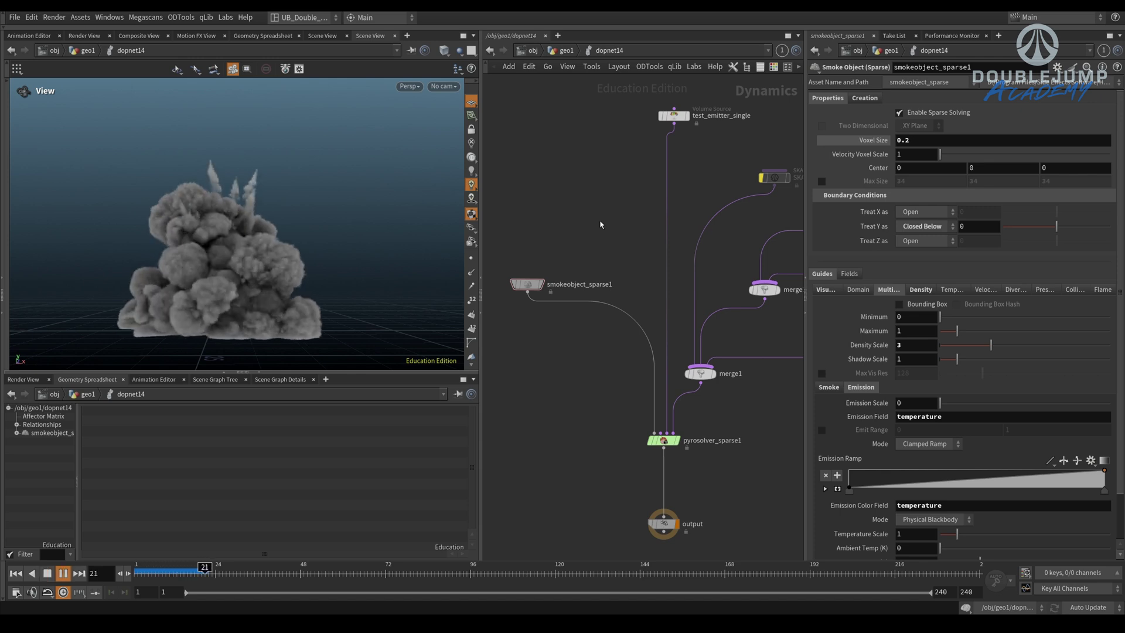
{"action": "middle_click_drag", "start_coordinate": [619, 260], "coordinate": [612, 277]}
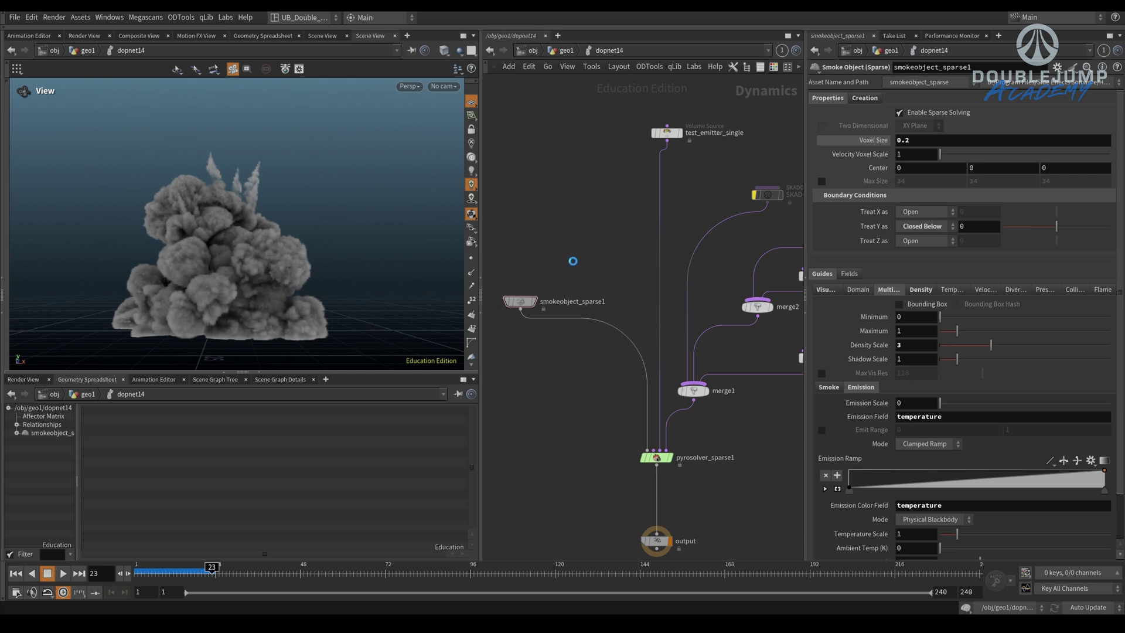
- Go up to the geo1 network and examine the Anatomy of an Explosion node layout and its combined result
{"action": "key", "text": "u"}
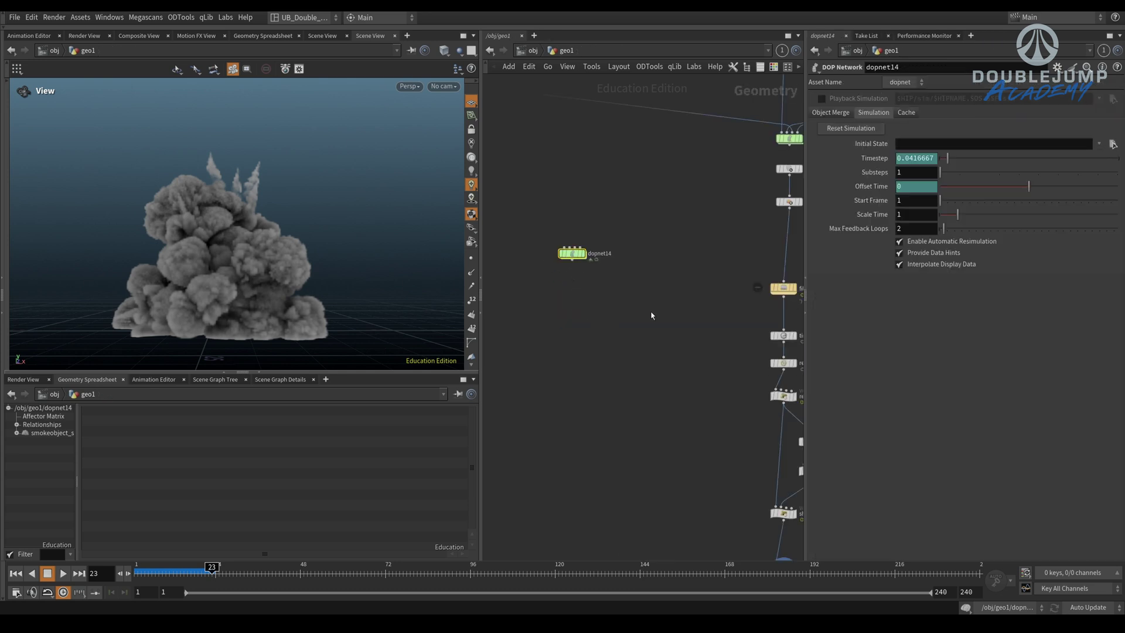
{"action": "scroll", "coordinate": [596, 342], "scroll_direction": "down", "scroll_amount": 5}
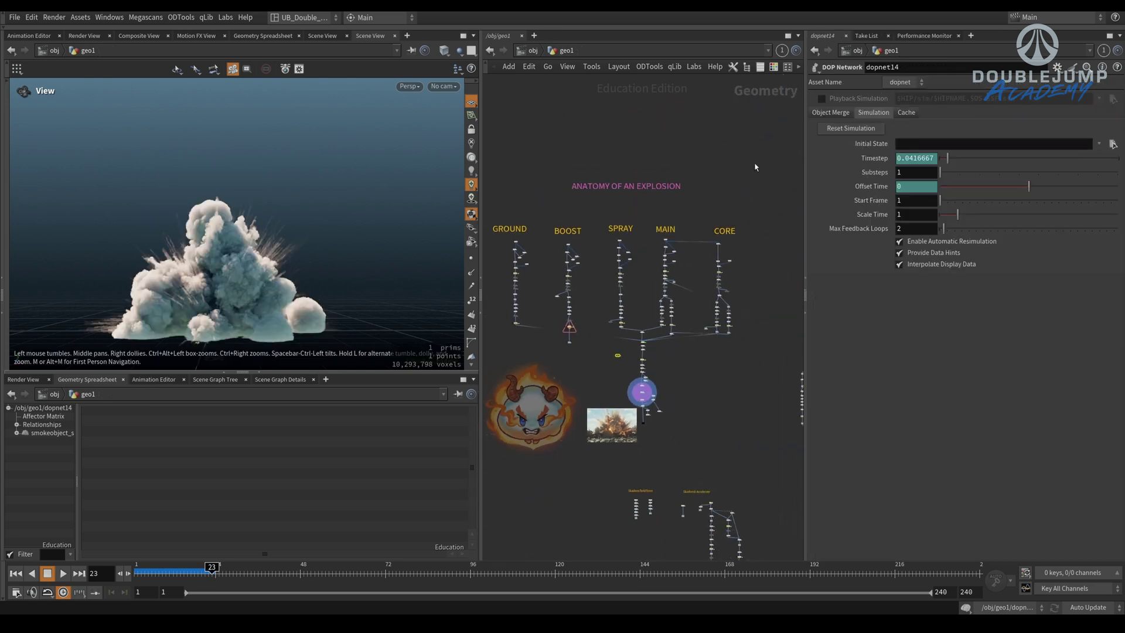
{"action": "mouse_move", "coordinate": [495, 353]}
{"action": "left_mouse_down"}
{"action": "mouse_move", "coordinate": [558, 293]}
{"action": "mouse_move", "coordinate": [728, 175]}
{"action": "mouse_move", "coordinate": [666, 225]}
{"action": "mouse_move", "coordinate": [745, 177]}
{"action": "mouse_move", "coordinate": [726, 218]}
{"action": "left_mouse_up"}
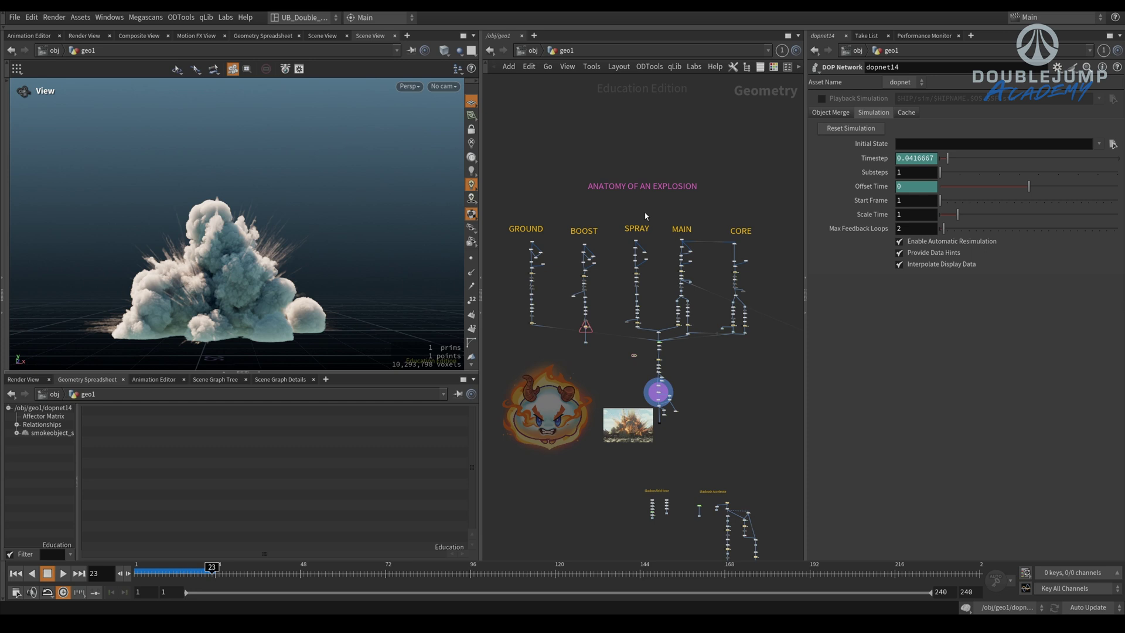
{"action": "scroll", "coordinate": [630, 374], "scroll_direction": "up", "scroll_amount": 3}
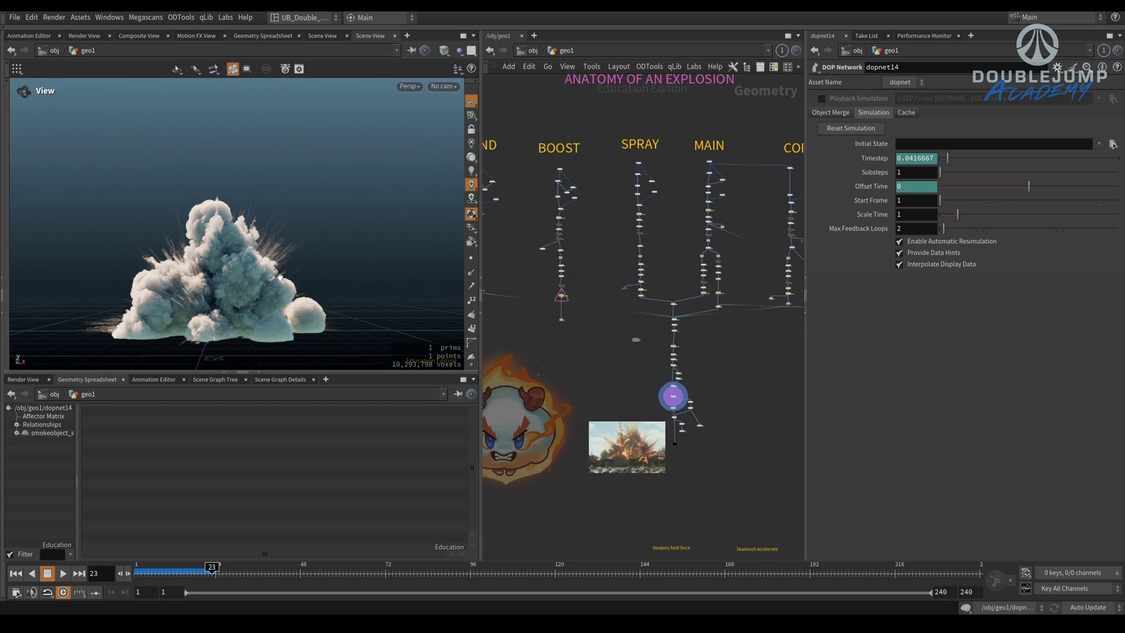
{"action": "scroll", "coordinate": [598, 356], "scroll_direction": "up", "scroll_amount": 5}
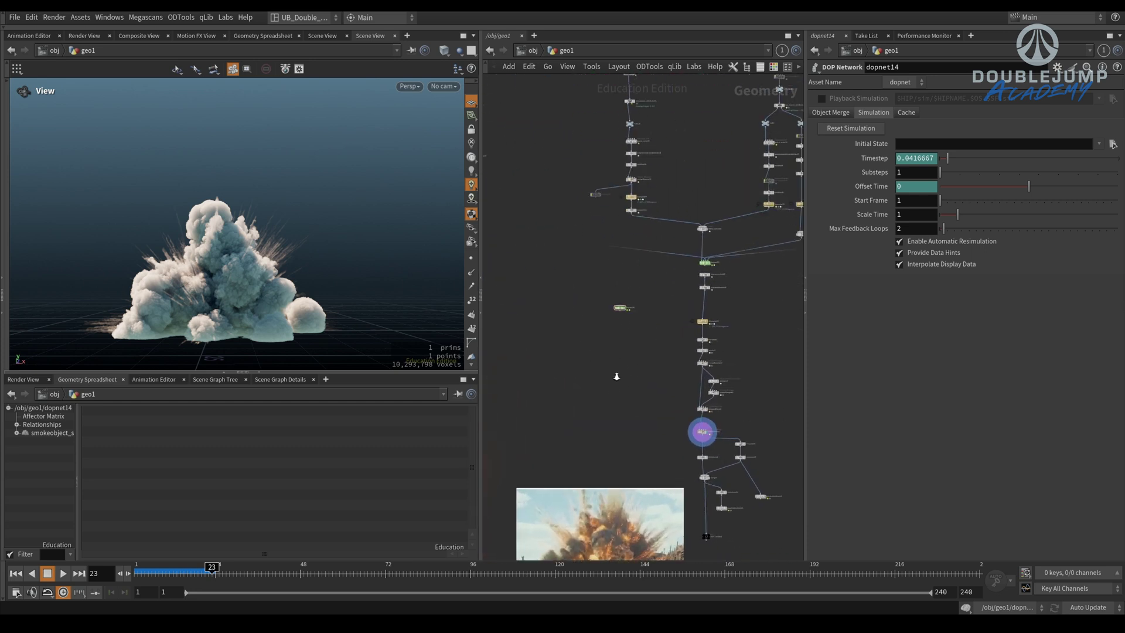
- Go back inside dopnet14 and replay its simulation from the first frame
{"action": "double_click", "coordinate": [621, 290]}
{"action": "middle_click_drag", "start_coordinate": [644, 316], "coordinate": [502, 296]}
{"action": "left_click_drag", "start_coordinate": [712, 305], "coordinate": [627, 386]}
{"action": "scroll", "coordinate": [253, 258], "scroll_direction": "down", "scroll_amount": 3}
{"action": "middle_click_drag", "start_coordinate": [254, 258], "coordinate": [257, 288]}
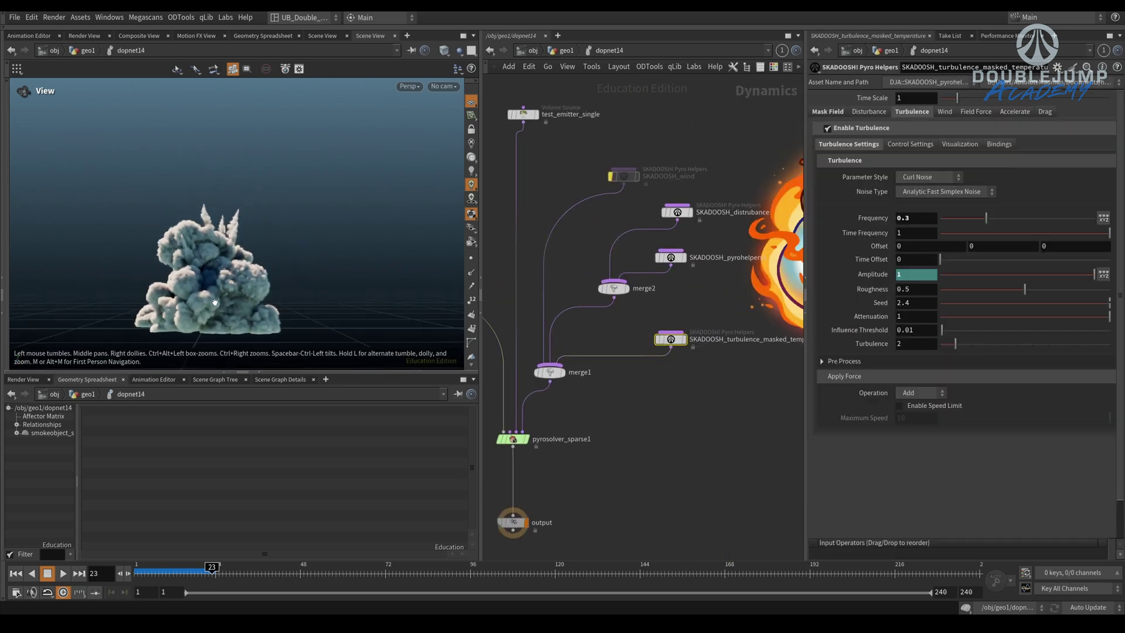
{"action": "key", "text": "ctrl+Up"}
{"action": "key", "text": "Up"}
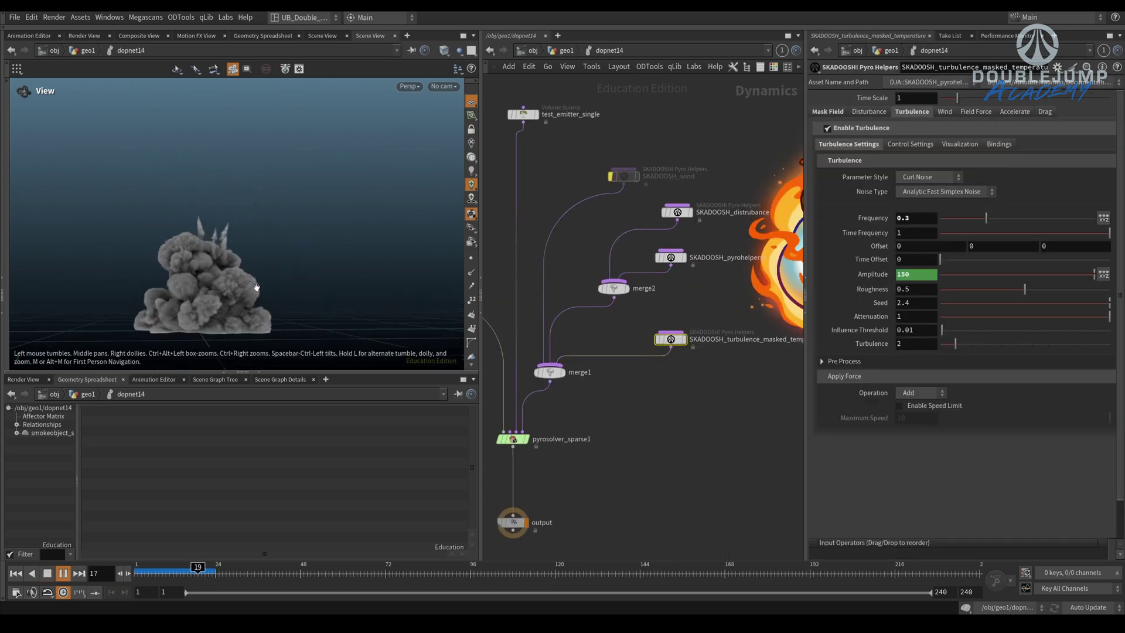
{"action": "key", "text": "Up"}
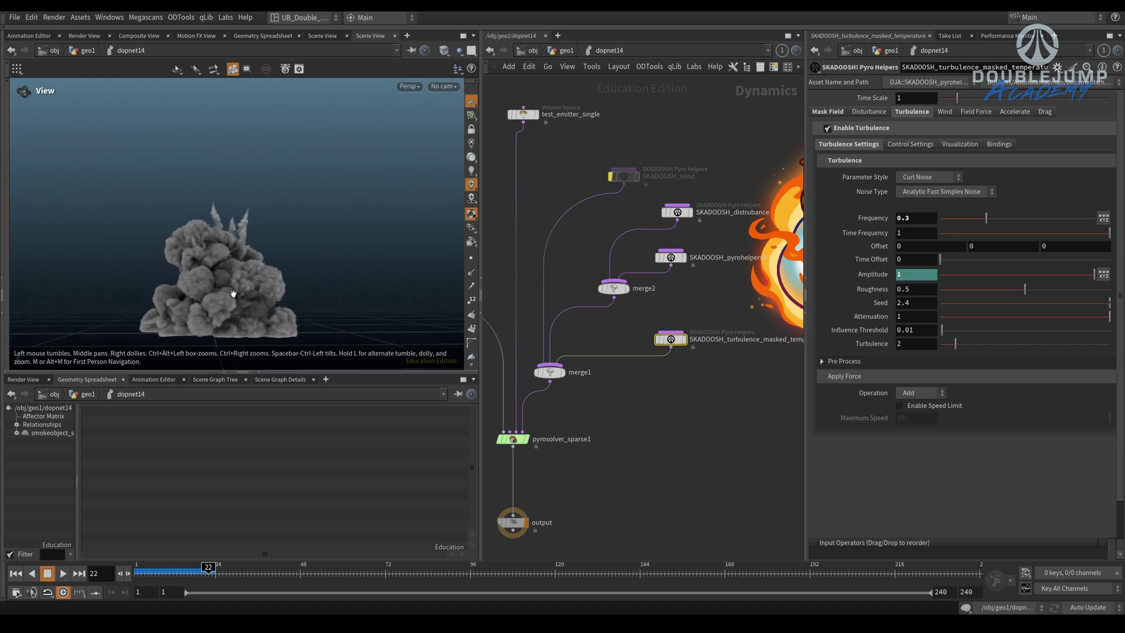
- Change the masked turbulence's Amplitude expression to fit($F,3,10,80,1)
{"action": "middle_click_drag", "start_coordinate": [680, 322], "coordinate": [656, 327]}
{"action": "mouse_move", "coordinate": [648, 346]}
{"action": "left_mouse_down"}
{"action": "mouse_move", "coordinate": [681, 324]}
{"action": "mouse_move", "coordinate": [625, 366]}
{"action": "mouse_move", "coordinate": [647, 339]}
{"action": "left_mouse_up"}
{"action": "left_click_drag", "start_coordinate": [701, 306], "coordinate": [609, 385]}
{"action": "middle_click_drag", "start_coordinate": [659, 358], "coordinate": [626, 336]}
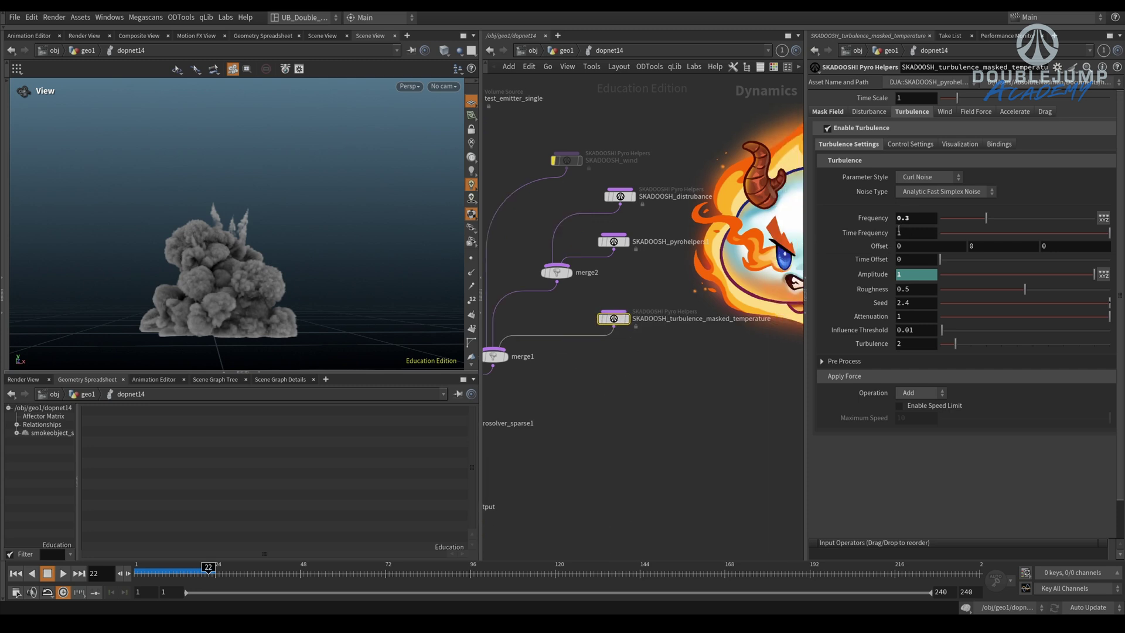
{"action": "left_click", "coordinate": [958, 277]}
{"action": "left_click_drag", "start_coordinate": [959, 274], "coordinate": [950, 275]}
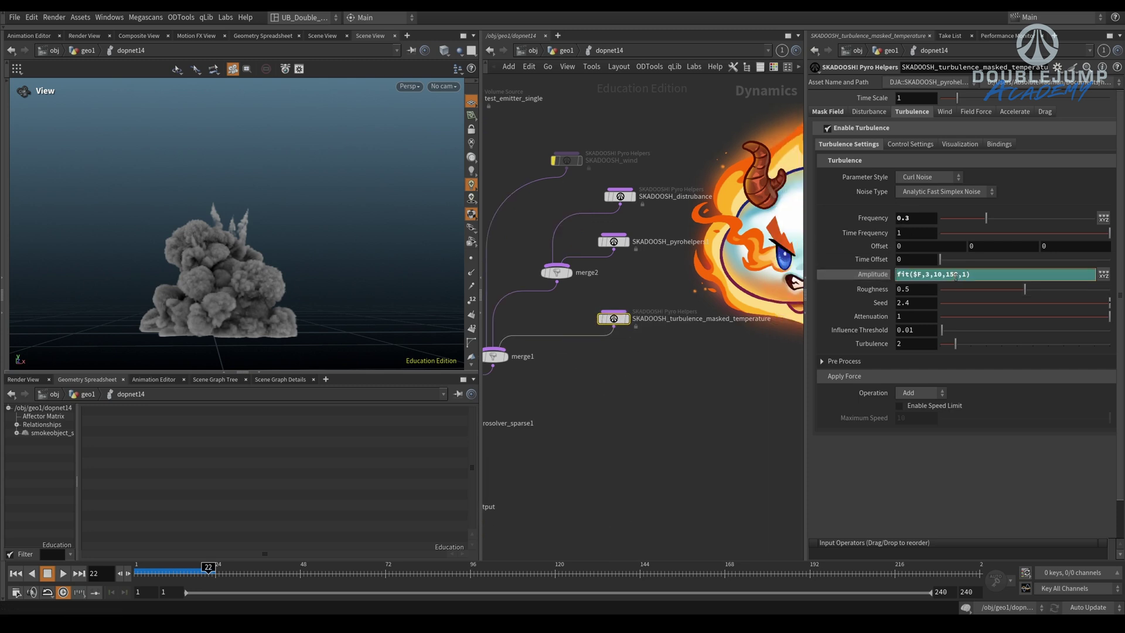
{"action": "type", "text": "80"}
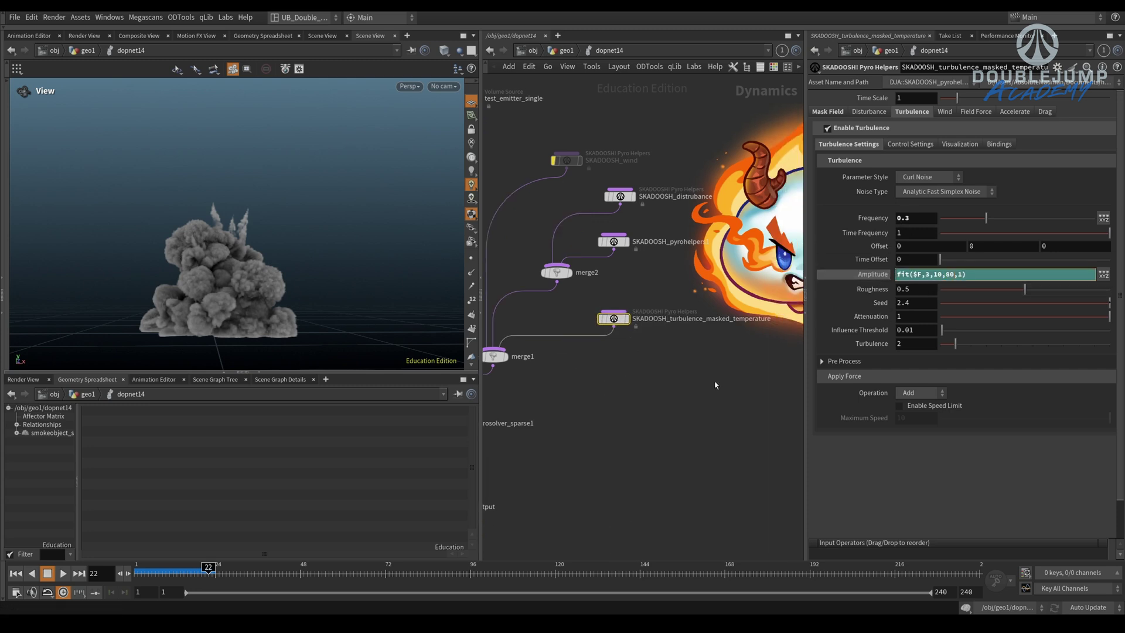
{"action": "left_click", "coordinate": [681, 408]}
- Replay the simulation from the first frame to check the reduced turbulence amplitude
{"action": "key", "text": "ctrl+Up"}
{"action": "key", "text": "Up"}
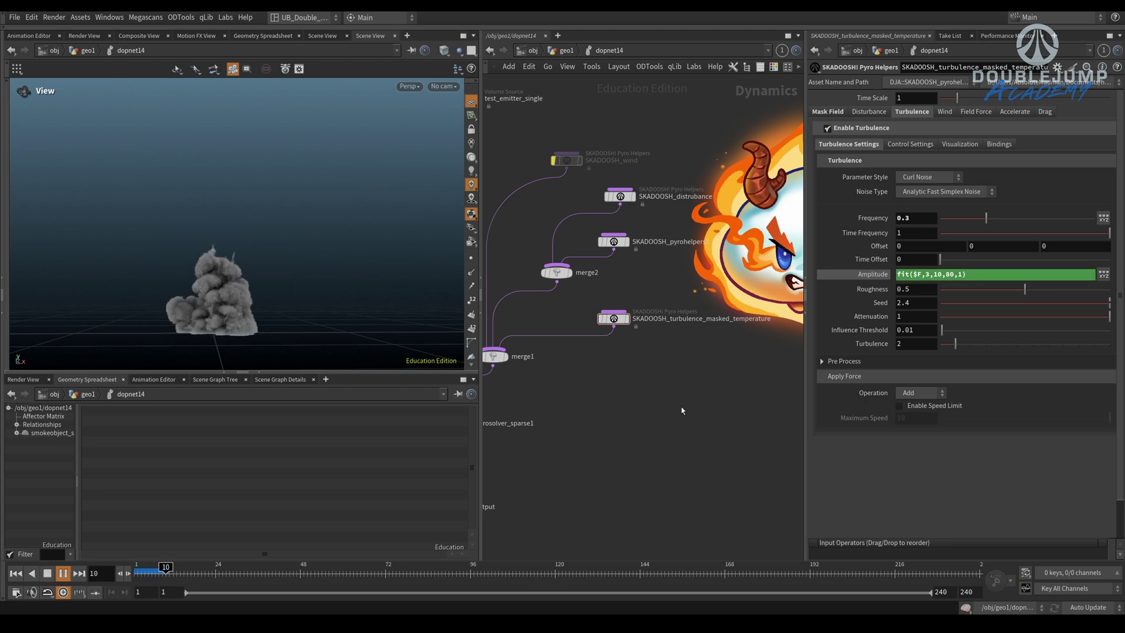
{"action": "key", "text": "Up"}
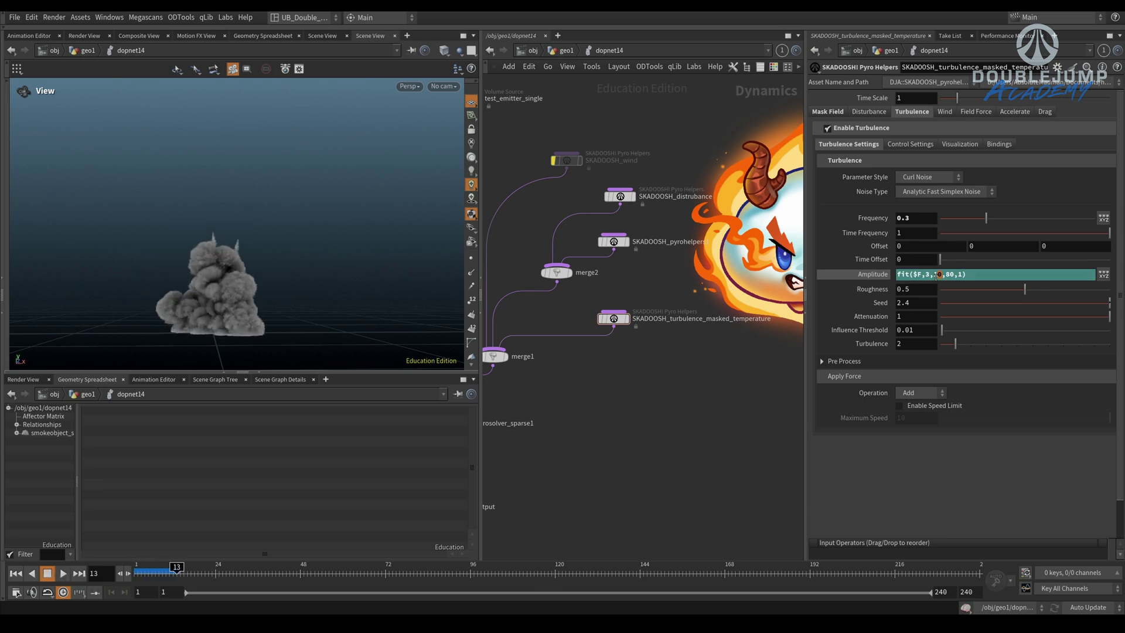
- Change the turbulence Amplitude expression to fit($F,3,7,80,1) and inspect the replayed smoke from several angles
{"action": "type", "text": "7"}
{"action": "key", "text": "Return"}
{"action": "key", "text": "ctrl+Up"}
{"action": "key", "text": "Up"}
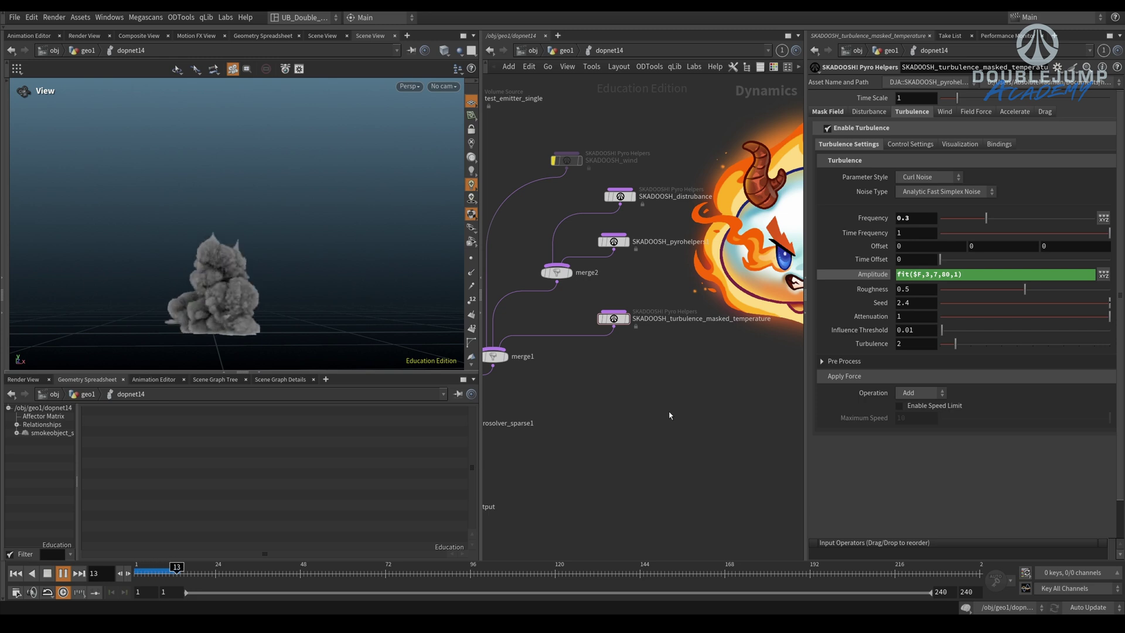
{"action": "key", "text": "Escape"}
{"action": "right_click_drag", "start_coordinate": [294, 297], "coordinate": [273, 296]}
{"action": "left_click_drag", "start_coordinate": [272, 295], "coordinate": [296, 293]}
{"action": "middle_click_drag", "start_coordinate": [528, 154], "coordinate": [611, 215]}
{"action": "left_click_drag", "start_coordinate": [260, 301], "coordinate": [235, 298]}
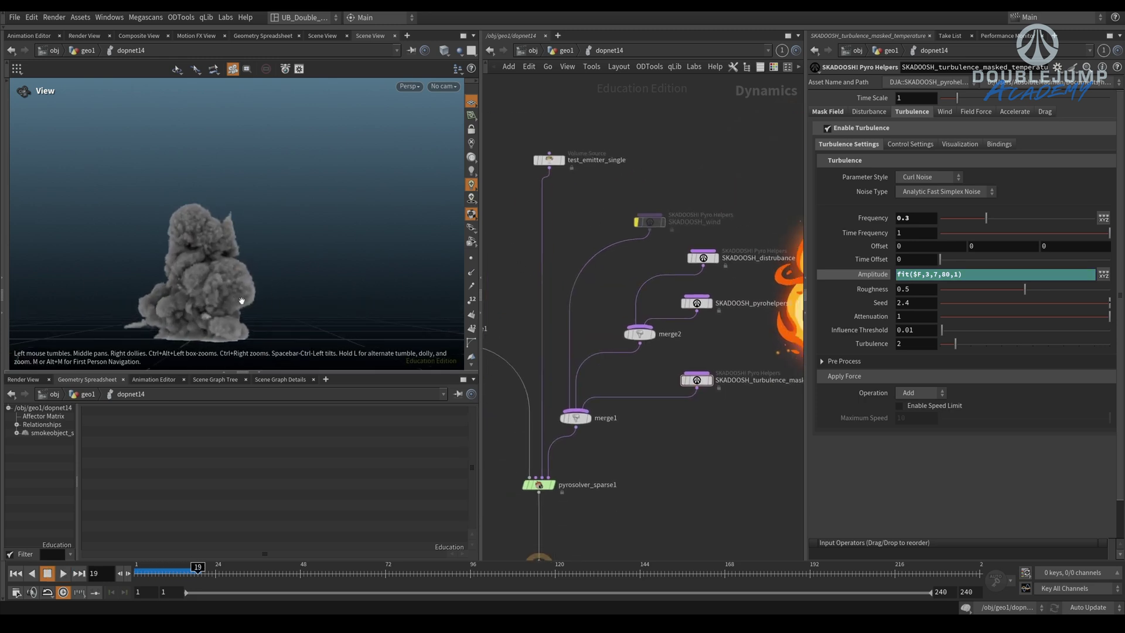
- Review the masked turbulence helper's Mask Field, Disturbance, Turbulence, Wind, Field Force and Accelerate settings
{"action": "middle_click_drag", "start_coordinate": [718, 347], "coordinate": [656, 304]}
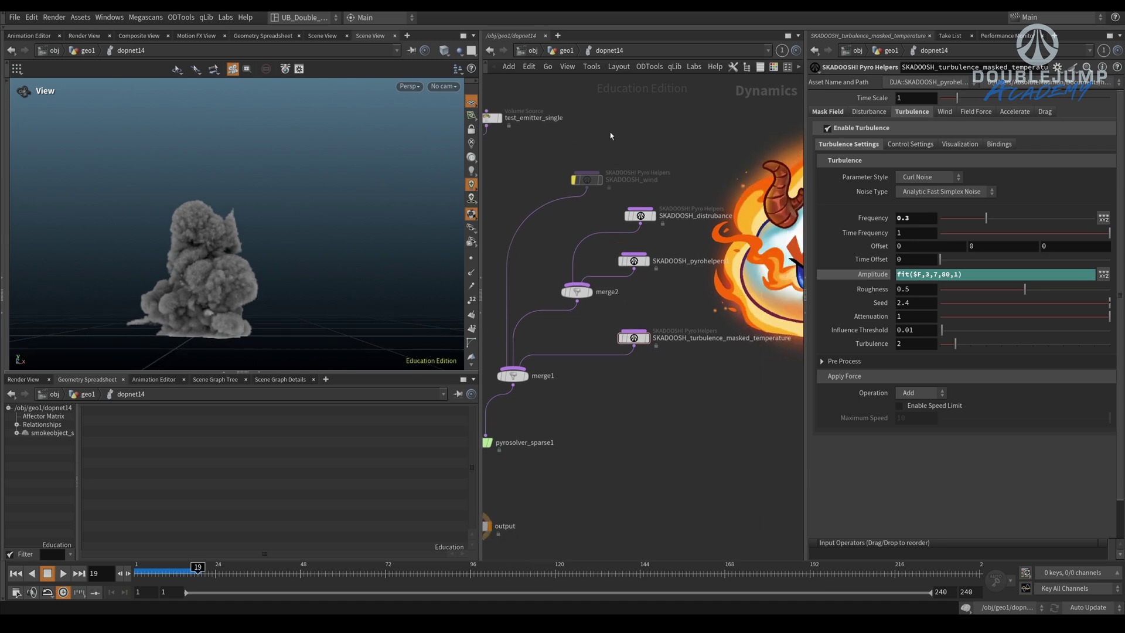
{"action": "left_click", "coordinate": [826, 113]}
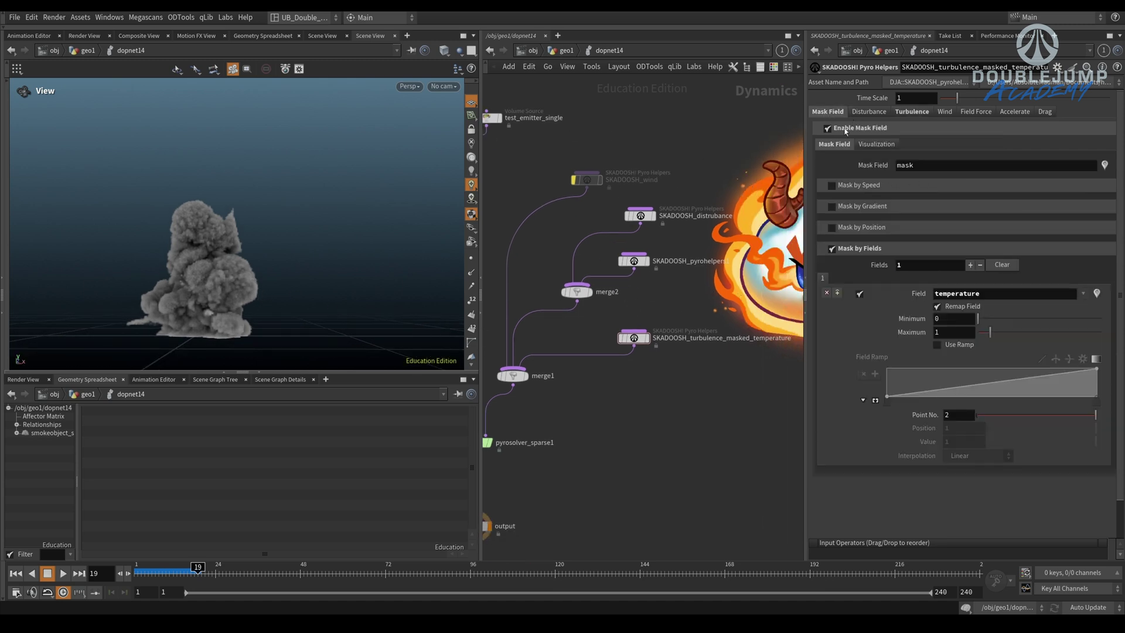
{"action": "left_click", "coordinate": [870, 113]}
{"action": "left_click", "coordinate": [916, 113]}
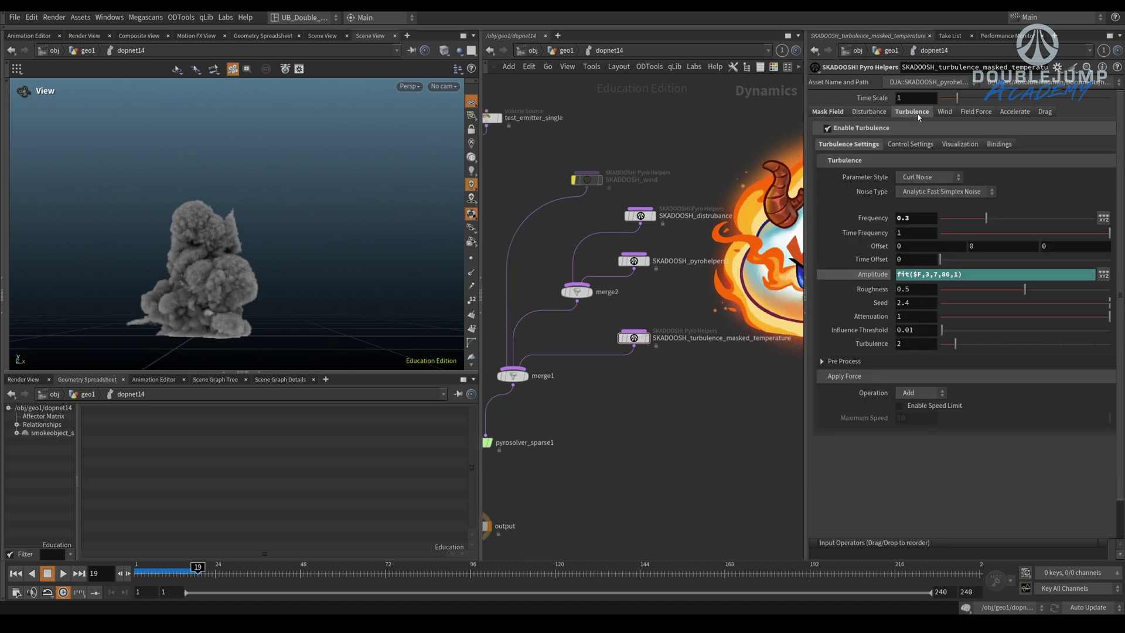
{"action": "left_click", "coordinate": [945, 114]}
{"action": "left_click", "coordinate": [979, 111]}
{"action": "left_click", "coordinate": [977, 112]}
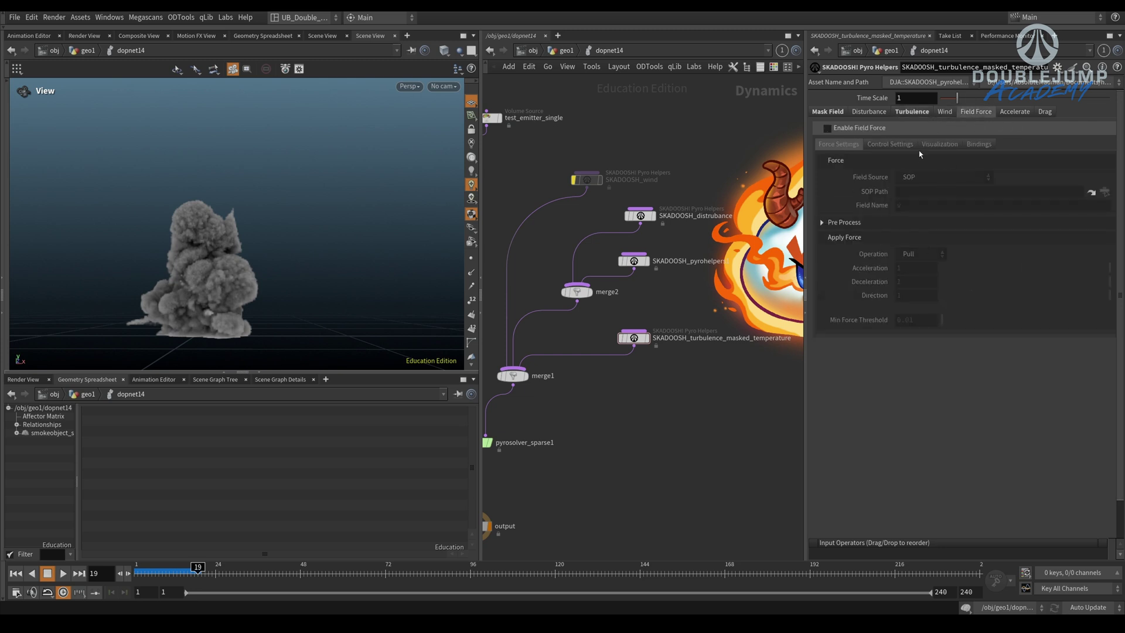
{"action": "middle_click_drag", "start_coordinate": [675, 291], "coordinate": [652, 286]}
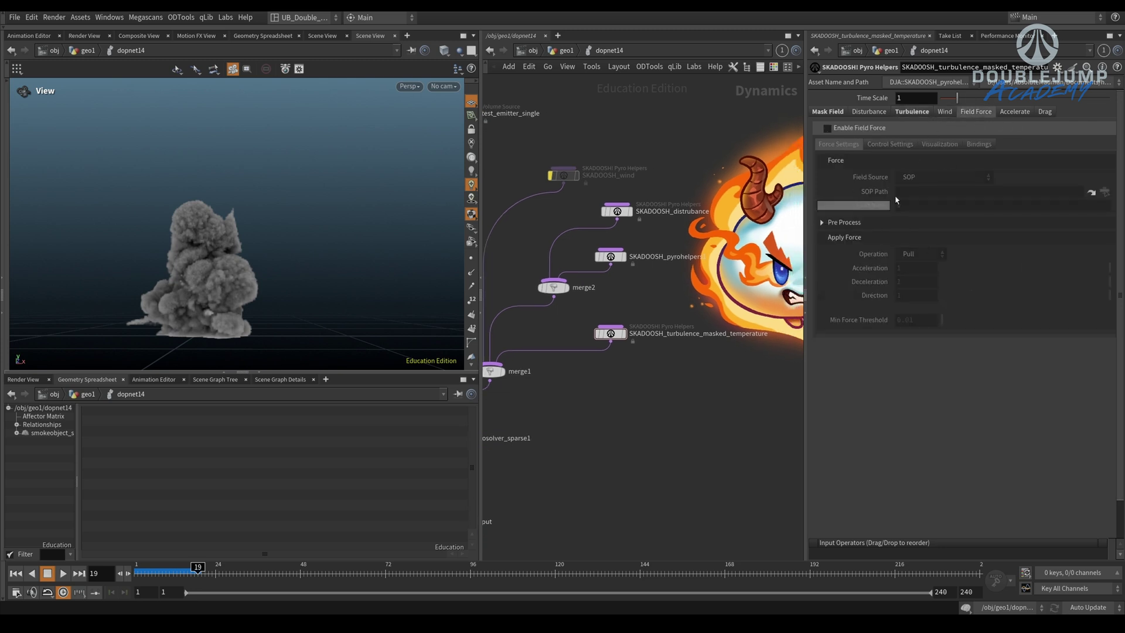
{"action": "left_click", "coordinate": [1015, 112]}
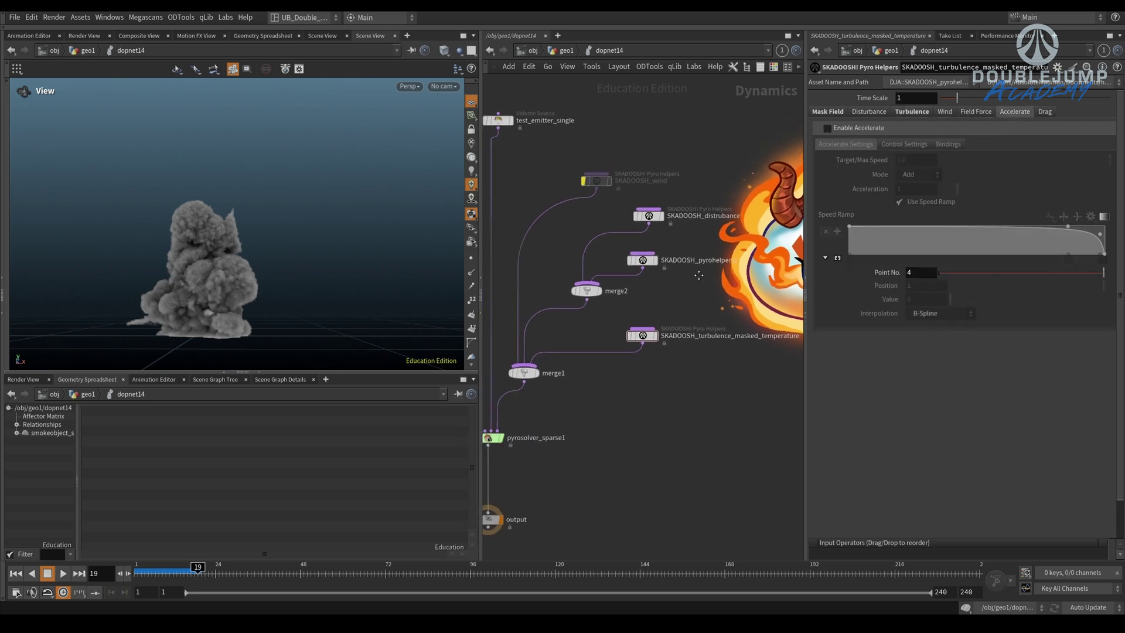
- Enable Drag on the SKADOOSH_turbulence_masked_temperature node
{"action": "left_click_drag", "start_coordinate": [686, 130], "coordinate": [546, 298]}
{"action": "middle_click_drag", "start_coordinate": [642, 337], "coordinate": [614, 354]}
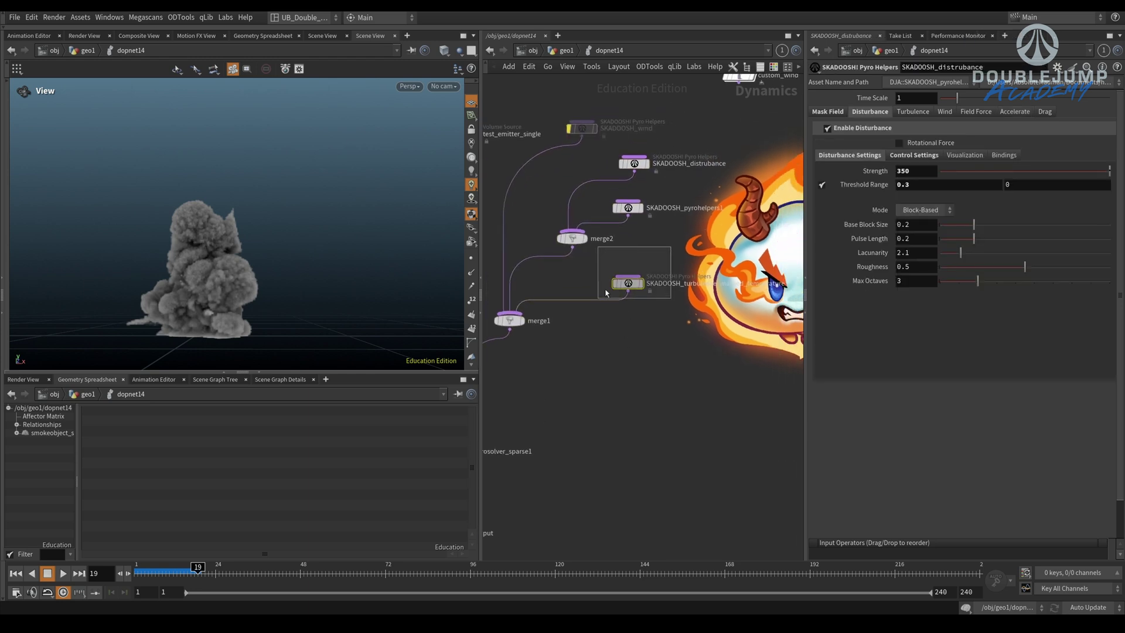
{"action": "left_click", "coordinate": [628, 283]}
{"action": "left_click", "coordinate": [1044, 115]}
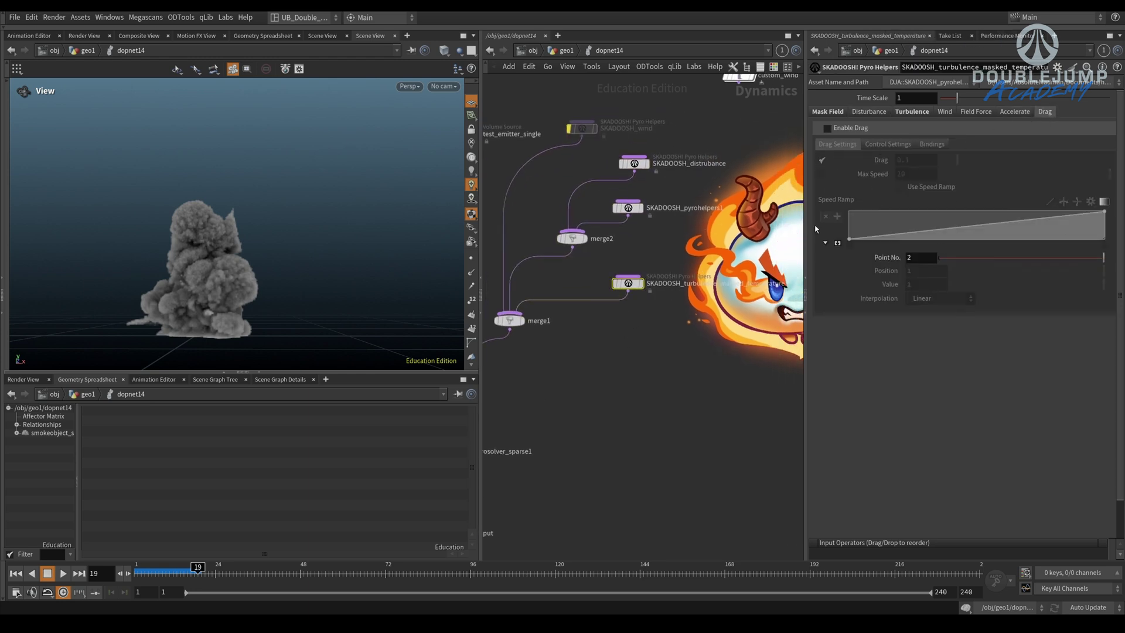
{"action": "left_click", "coordinate": [827, 131]}
{"action": "mouse_move", "coordinate": [662, 293]}
{"action": "middle_mouse_down"}
{"action": "mouse_move", "coordinate": [697, 299]}
{"action": "mouse_move", "coordinate": [665, 306]}
{"action": "middle_mouse_up"}
{"action": "left_click_drag", "start_coordinate": [512, 335], "coordinate": [512, 348]}
{"action": "left_click_drag", "start_coordinate": [645, 301], "coordinate": [645, 307]}
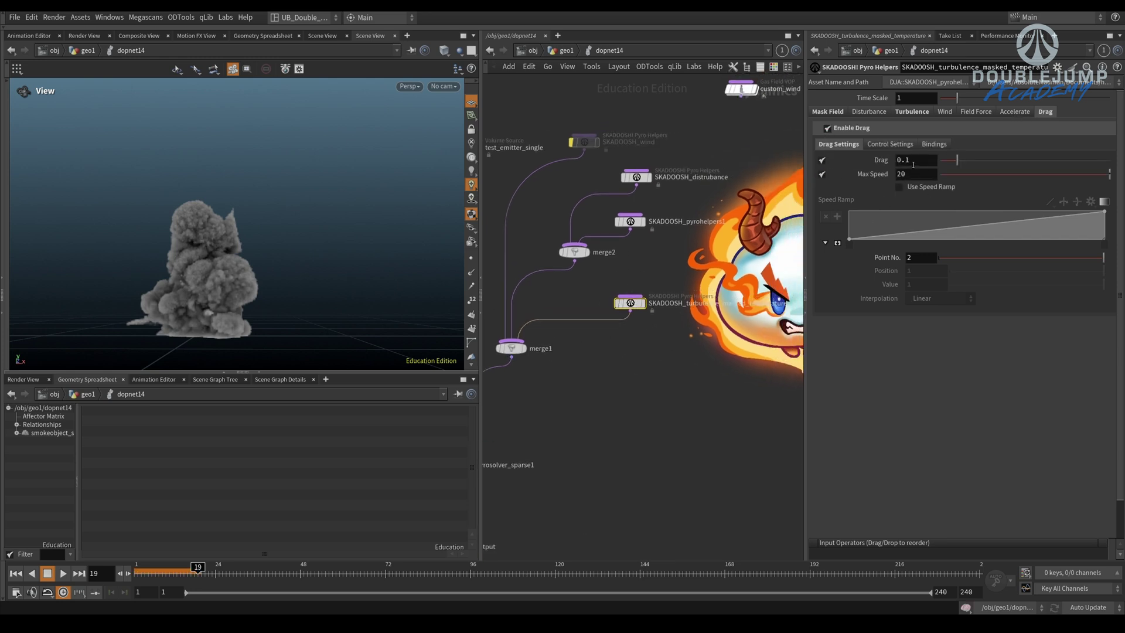
- Set Drag to 0 and its Max Speed to 1, replaying the simulation after each change
{"action": "double_click", "coordinate": [921, 162]}
{"action": "type", "text": "0"}
{"action": "key", "text": "Return"}
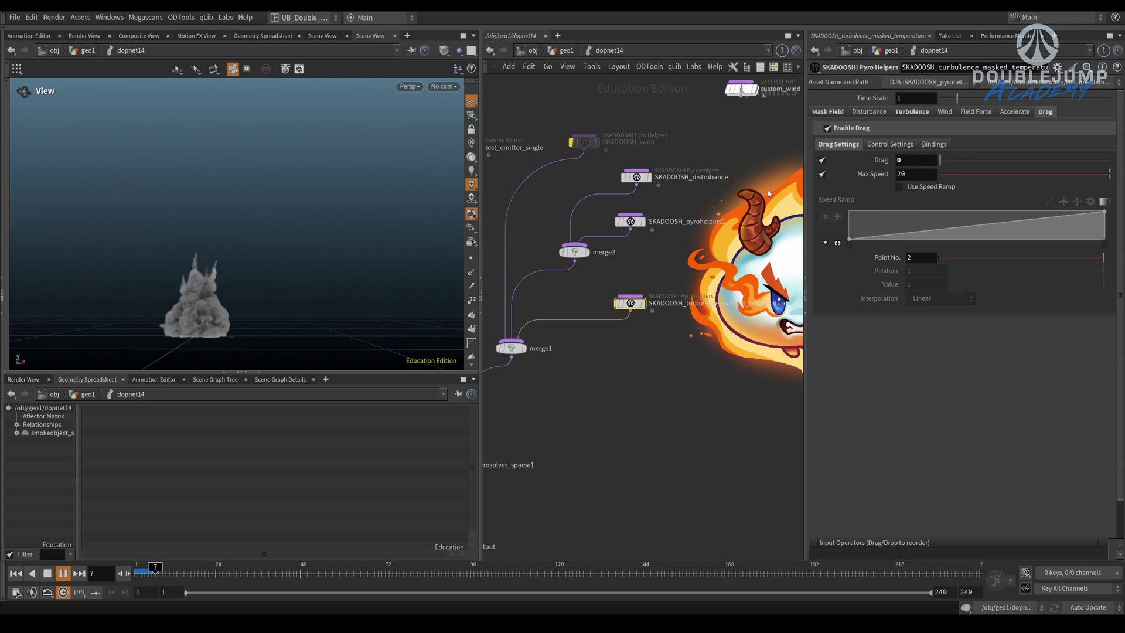
{"action": "key", "text": "Up"}
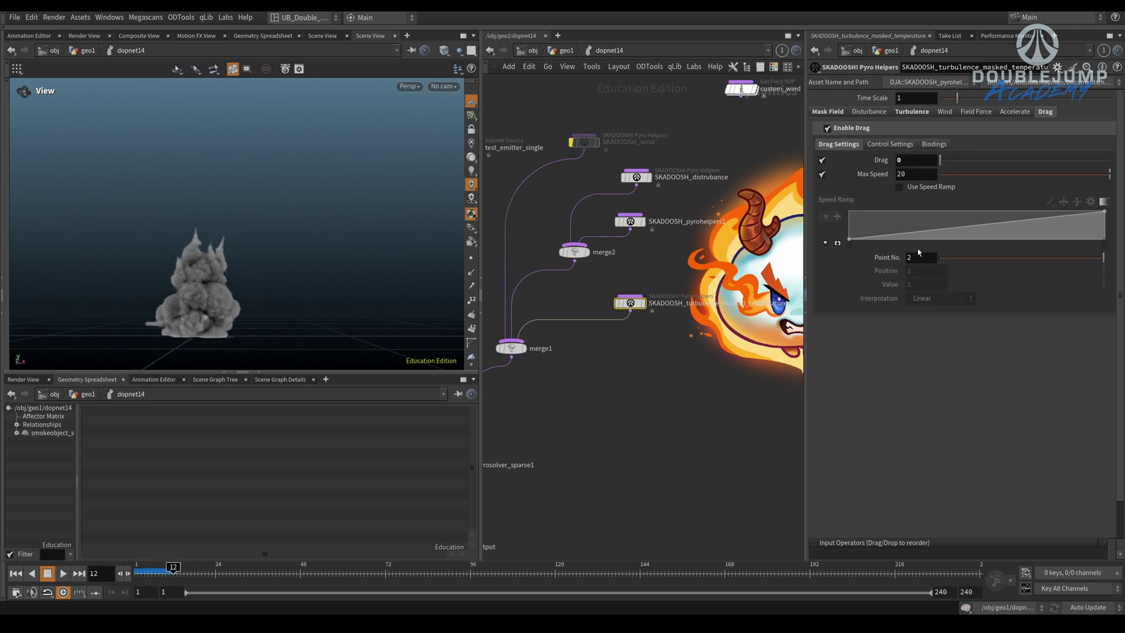
{"action": "key", "text": "ctrl+Up"}
{"action": "key", "text": "Up"}
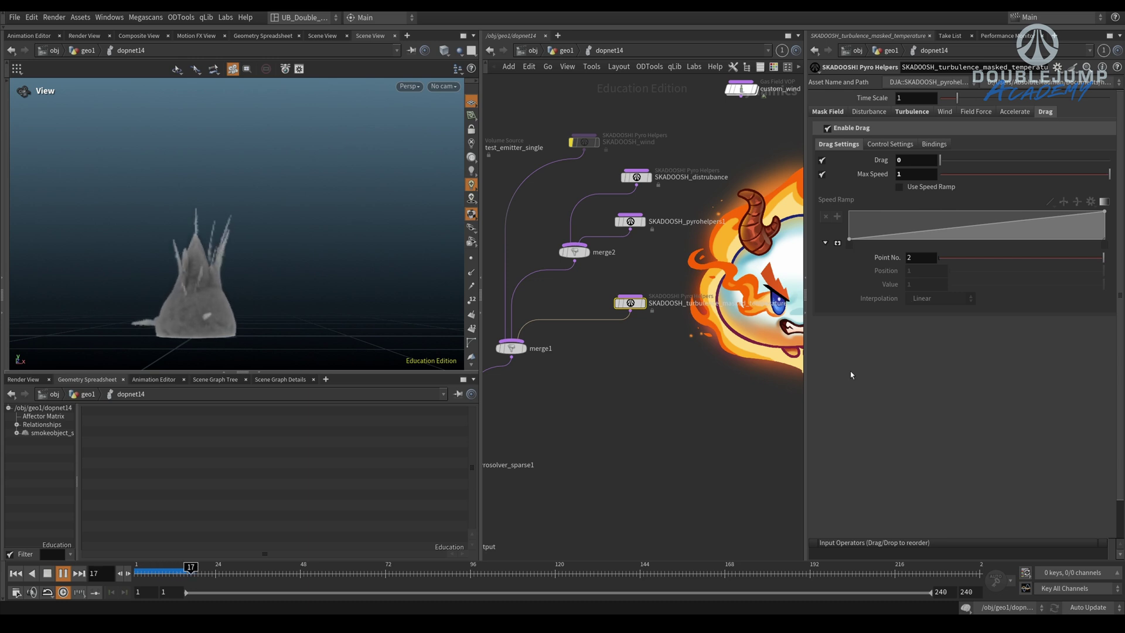
- Turn on Use Speed Ramp for the drag and replay the simulation from the first frame
{"action": "double_click", "coordinate": [906, 175]}
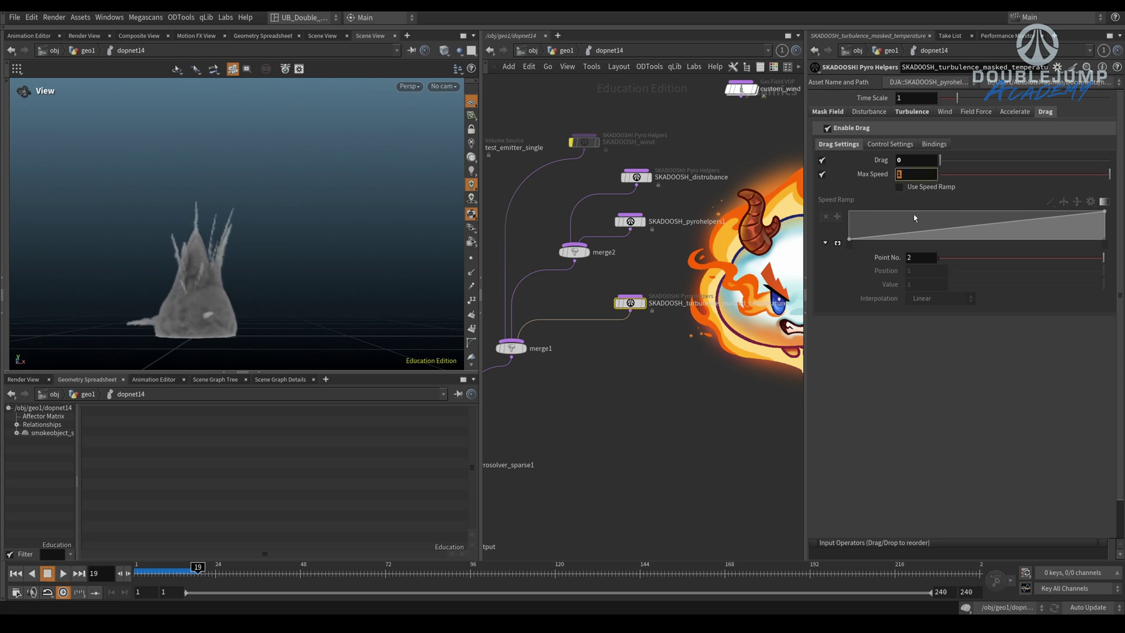
{"action": "left_click", "coordinate": [899, 186]}
{"action": "key", "text": "ctrl+Up"}
{"action": "key", "text": "Up"}
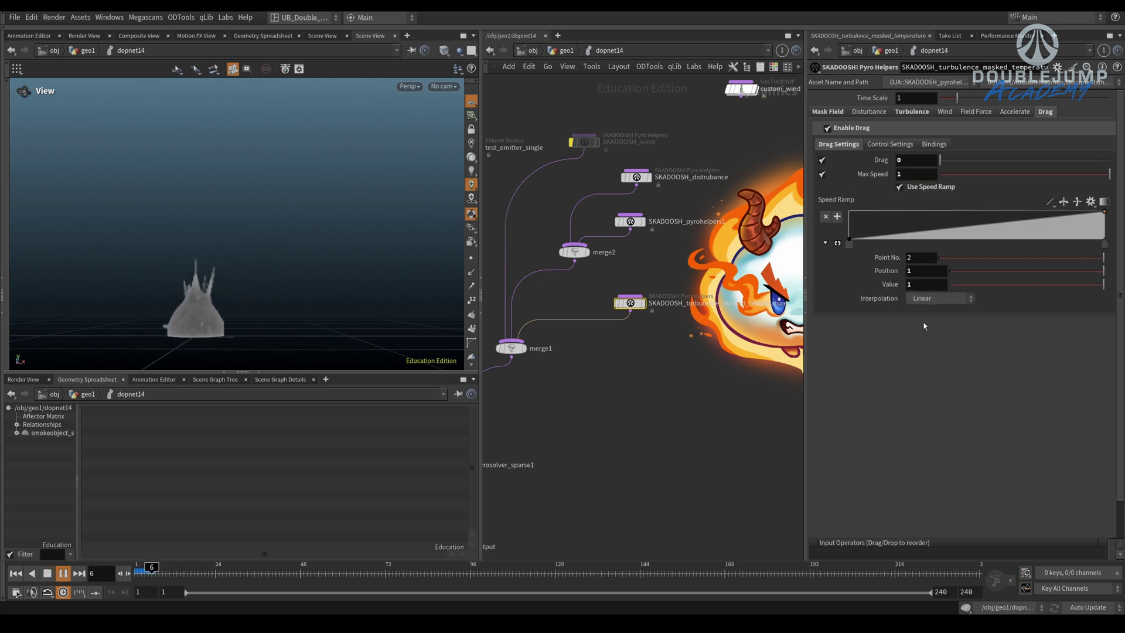
{"action": "key", "text": "Up"}
- Set the drag's Max Speed to 15 and replay the simulation from the first frame
{"action": "left_click", "coordinate": [915, 174]}
{"action": "type", "text": "15"}
{"action": "key", "text": "Return"}
{"action": "key", "text": "ctrl+Up"}
{"action": "key", "text": "Up"}
- Disable the drag's Max Speed limit, set Drag to 0.1 and replay the simulation
{"action": "left_click", "coordinate": [821, 174]}
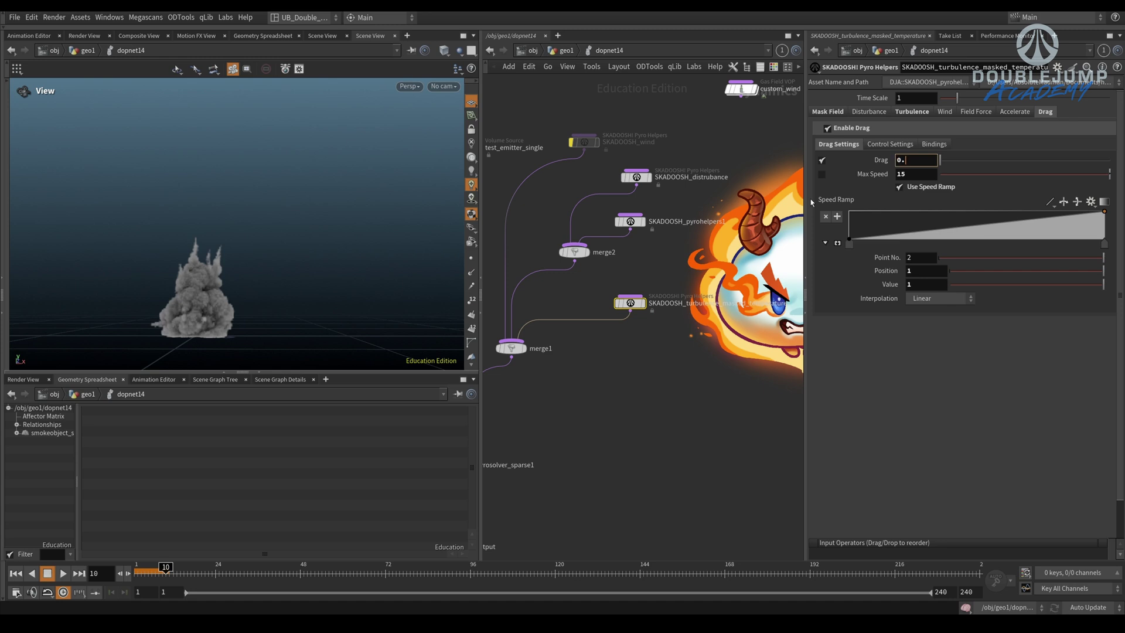
{"action": "type", "text": "1"}
{"action": "key", "text": "Return"}
{"action": "key", "text": "ctrl+Up"}
{"action": "key", "text": "Up"}
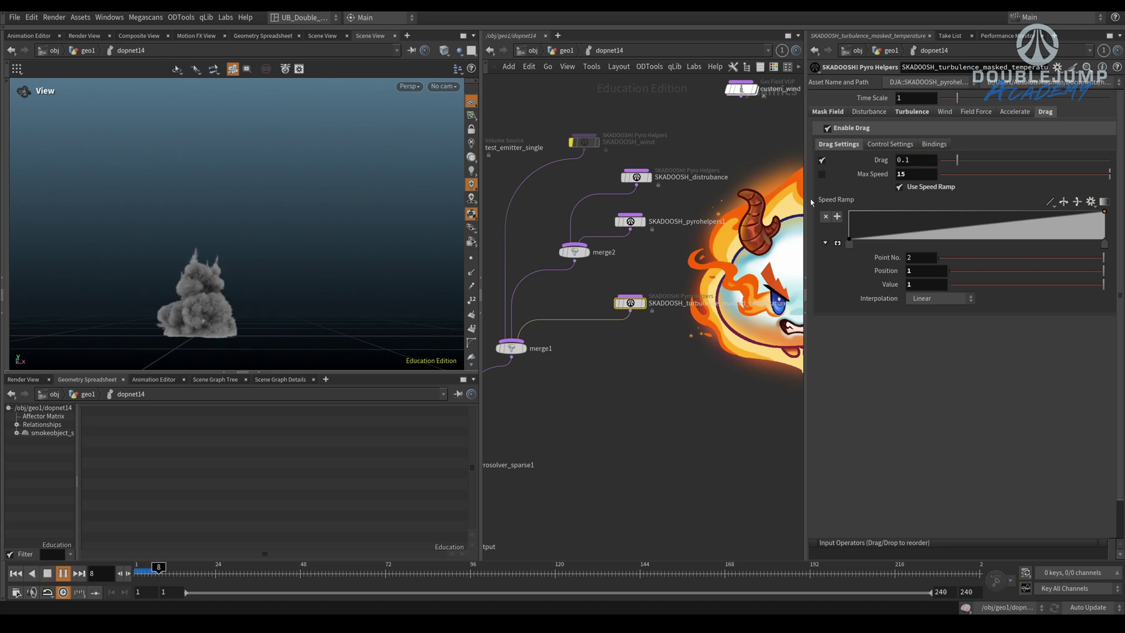
{"action": "key", "text": "Up"}
- Set Drag to 3 and replay the simulation from the first frame
{"action": "double_click", "coordinate": [905, 160]}
{"action": "type", "text": "3"}
{"action": "key", "text": "Return"}
{"action": "key", "text": "ctrl+Up"}
{"action": "key", "text": "Up"}
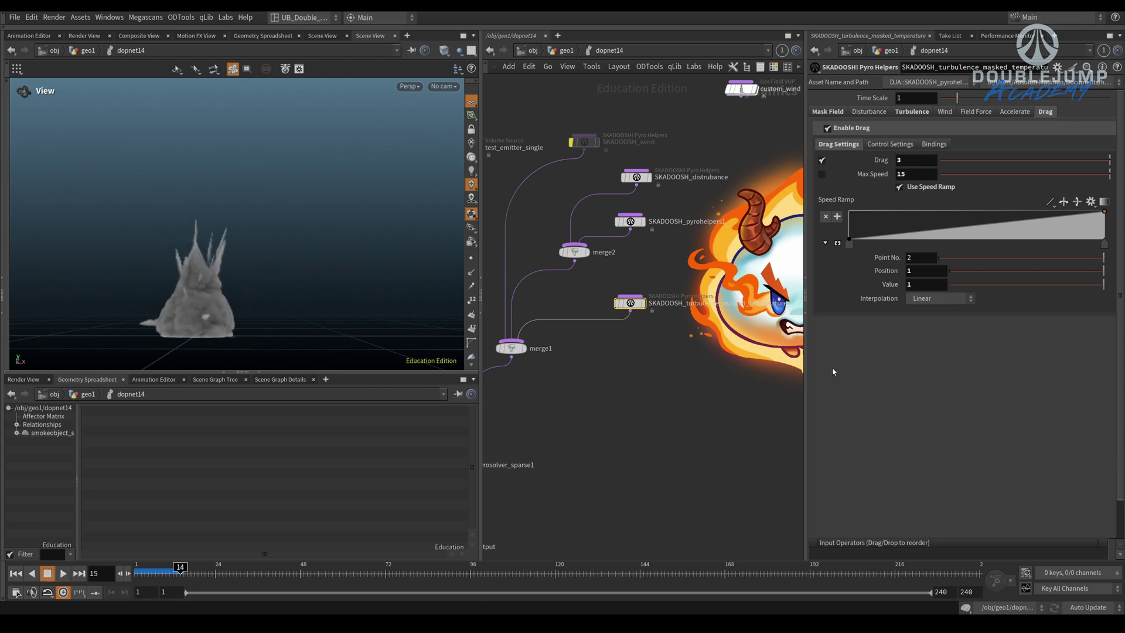
- Add control field entries to the drag and turbulence control settings, and remove surplus turbulence entries
{"action": "left_click", "coordinate": [890, 144]}
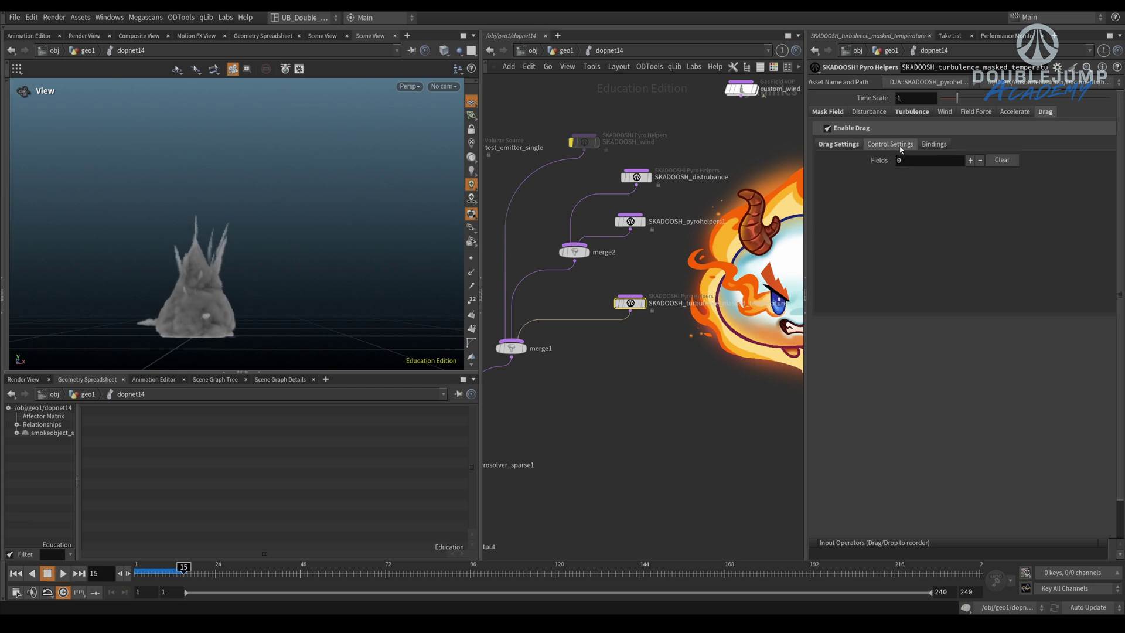
{"action": "left_click", "coordinate": [970, 160]}
{"action": "left_click", "coordinate": [911, 112]}
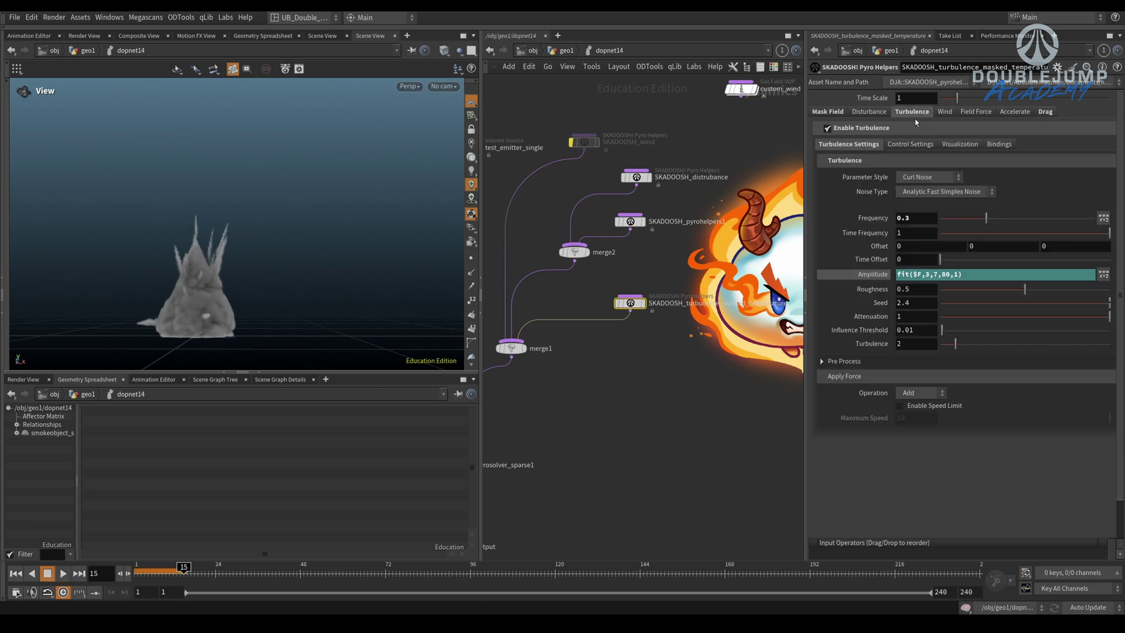
{"action": "left_click", "coordinate": [911, 144]}
{"action": "left_click", "coordinate": [969, 159]}
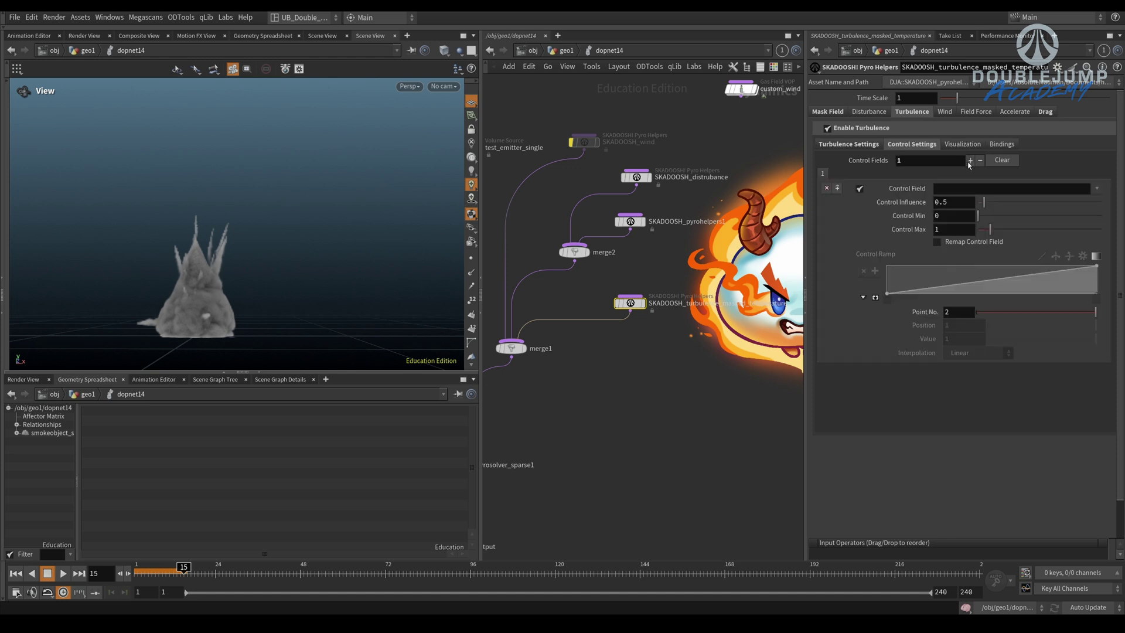
{"action": "left_click", "coordinate": [969, 160]}
{"action": "left_click", "coordinate": [969, 160]}
{"action": "left_click", "coordinate": [970, 160]}
{"action": "left_click", "coordinate": [970, 160]}
{"action": "left_click", "coordinate": [827, 188]}
{"action": "left_click", "coordinate": [827, 187]}
- Add a point to the drag Speed Ramp at about position 0.34, value 0.76, and replay the simulation
{"action": "left_click", "coordinate": [1045, 111]}
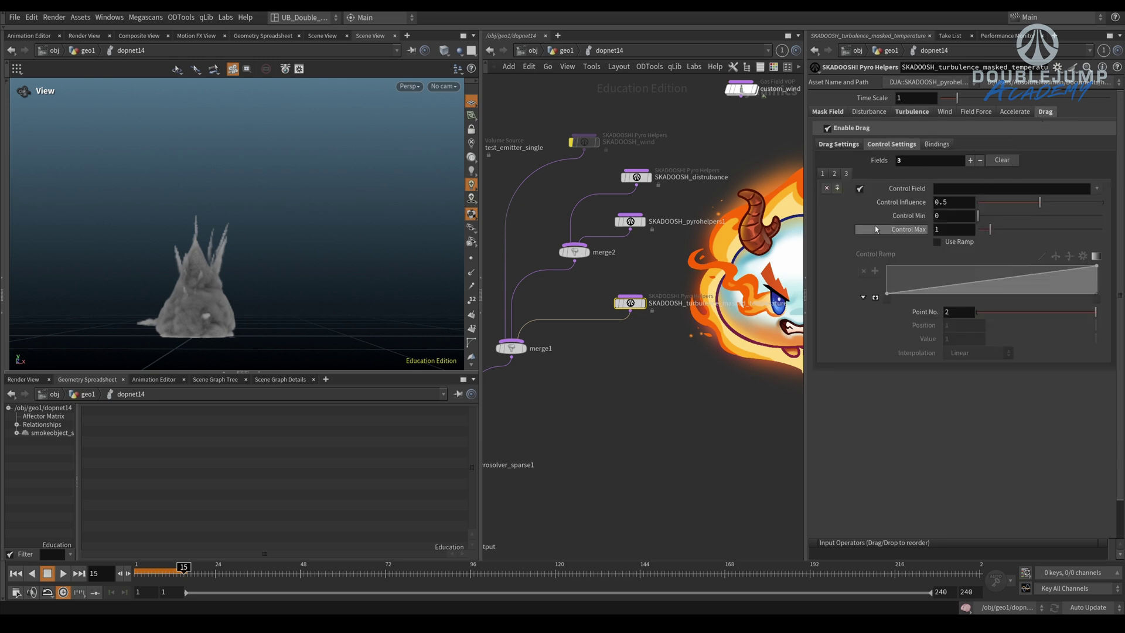
{"action": "left_click", "coordinate": [936, 145]}
{"action": "left_click", "coordinate": [891, 144]}
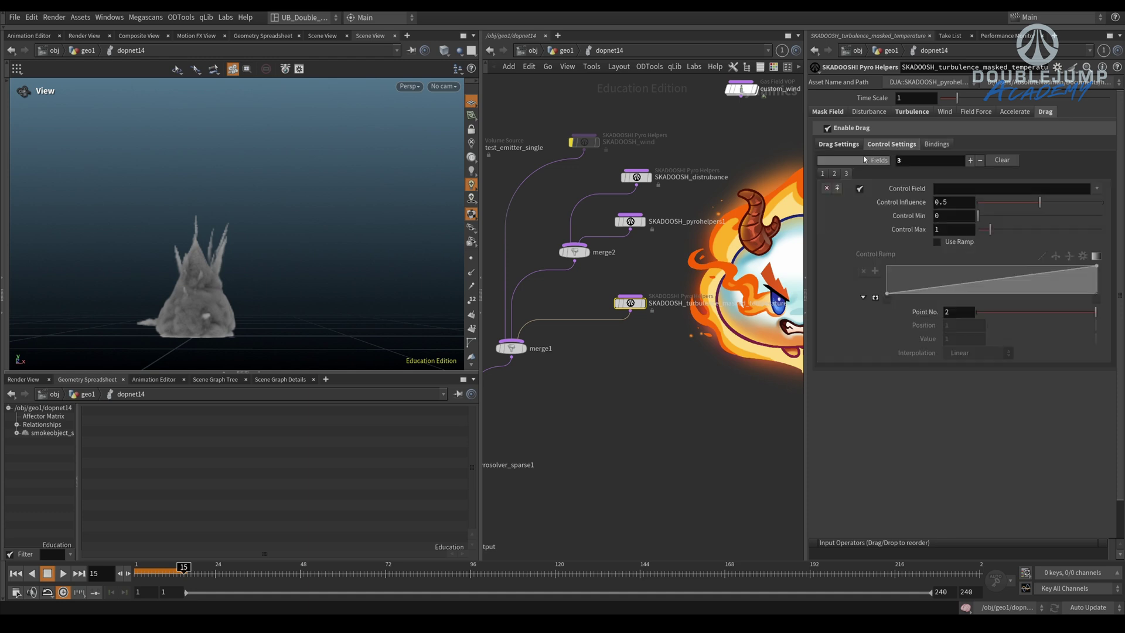
{"action": "left_click", "coordinate": [838, 144]}
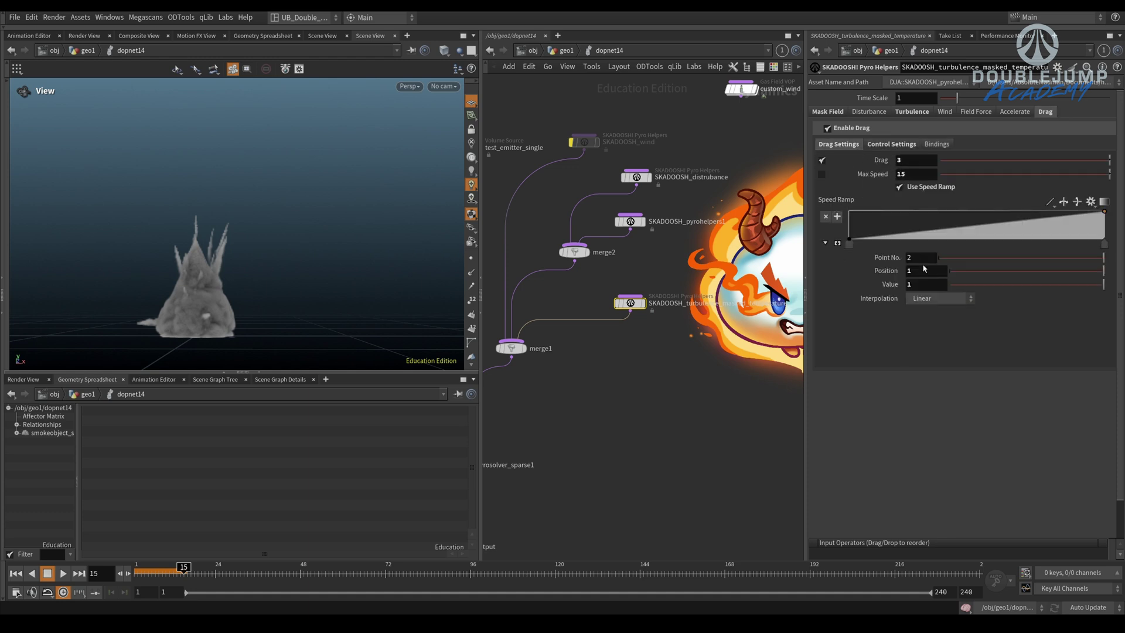
{"action": "left_click_drag", "start_coordinate": [995, 226], "coordinate": [935, 218]}
{"action": "key", "text": "ctrl+Up"}
{"action": "key", "text": "Up"}
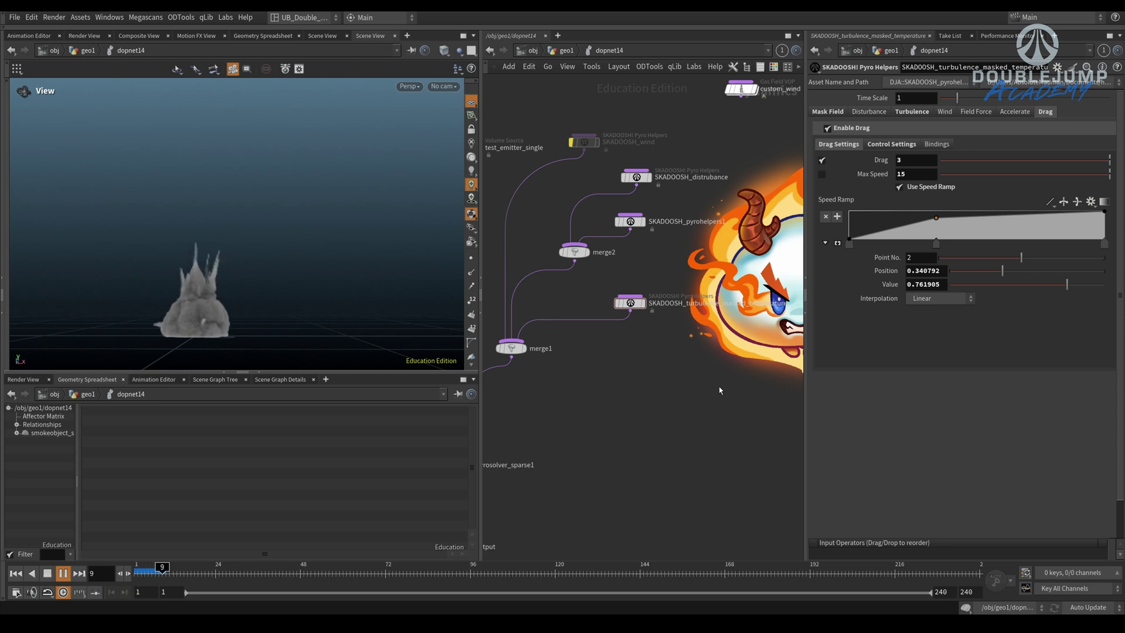
{"action": "key", "text": "Up"}
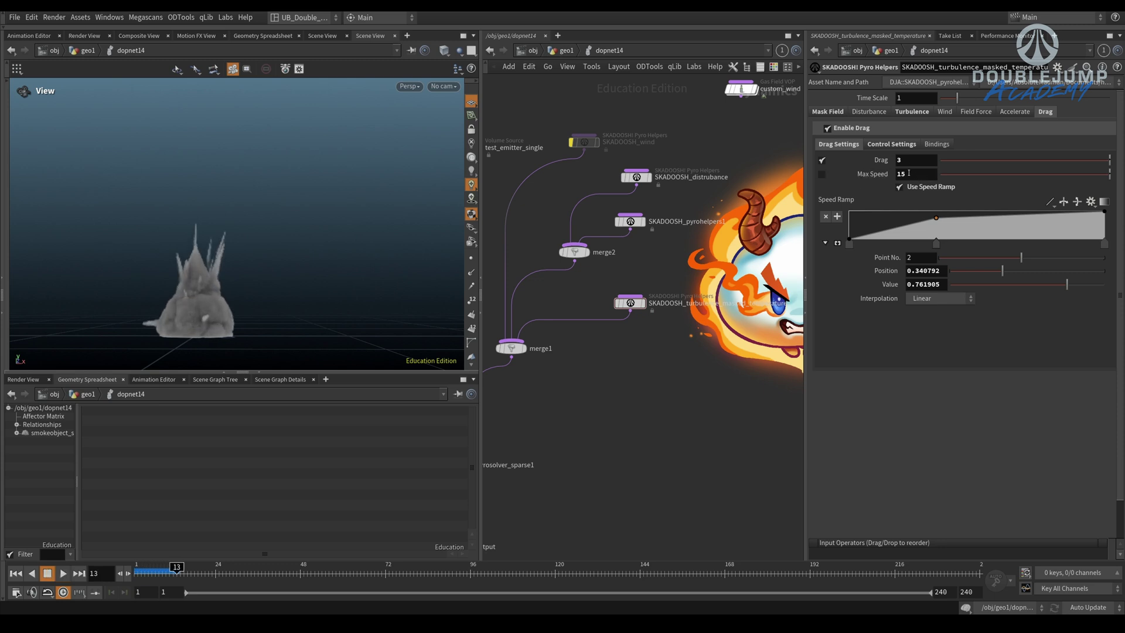
- Set the drag's Max Speed to 0, keeping Use Speed Ramp on
{"action": "double_click", "coordinate": [914, 177]}
{"action": "type", "text": "0"}
{"action": "key", "text": "Return"}
{"action": "mouse_move", "coordinate": [942, 174]}
{"action": "left_mouse_down"}
{"action": "mouse_move", "coordinate": [989, 174]}
{"action": "mouse_move", "coordinate": [937, 174]}
{"action": "left_mouse_up"}
{"action": "left_click", "coordinate": [909, 188]}
{"action": "left_click", "coordinate": [899, 187]}
- Move merge1 and the masked turbulence node slightly lower in the network
{"action": "left_click_drag", "start_coordinate": [510, 348], "coordinate": [507, 374]}
{"action": "left_click_drag", "start_coordinate": [637, 307], "coordinate": [630, 323]}
{"action": "middle_click_drag", "start_coordinate": [652, 287], "coordinate": [612, 291]}
- Set Drag to 0.3 and replay the simulation from the first frame
{"action": "left_click_drag", "start_coordinate": [930, 164], "coordinate": [811, 204]}
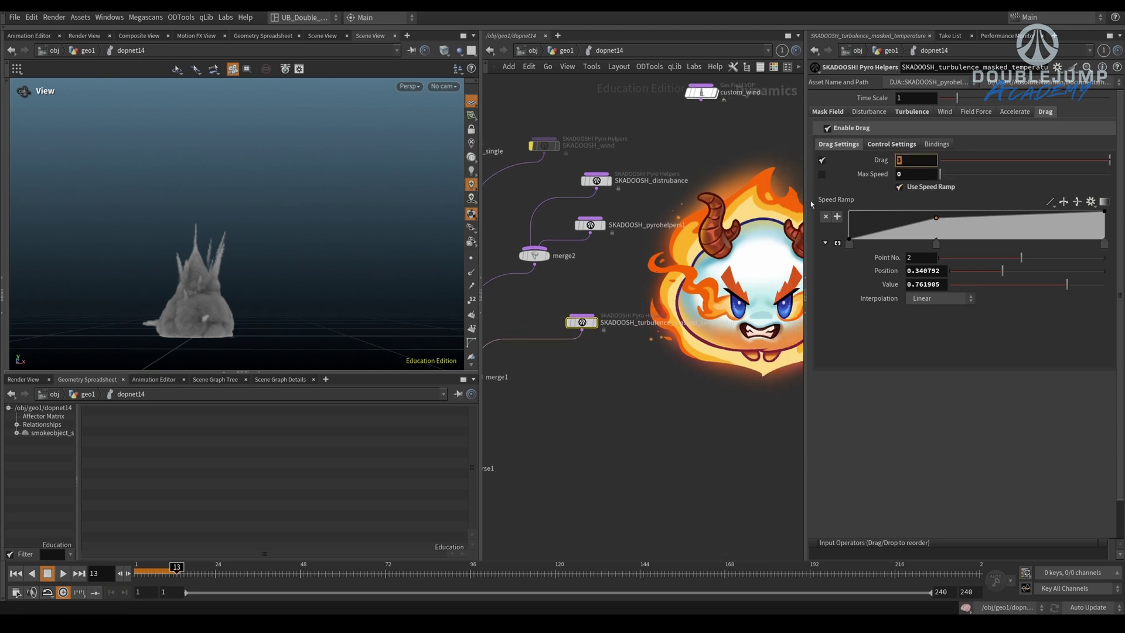
{"action": "type", "text": "0.3"}
{"action": "key", "text": "Return"}
{"action": "key", "text": "ctrl+Up"}
{"action": "key", "text": "Up"}
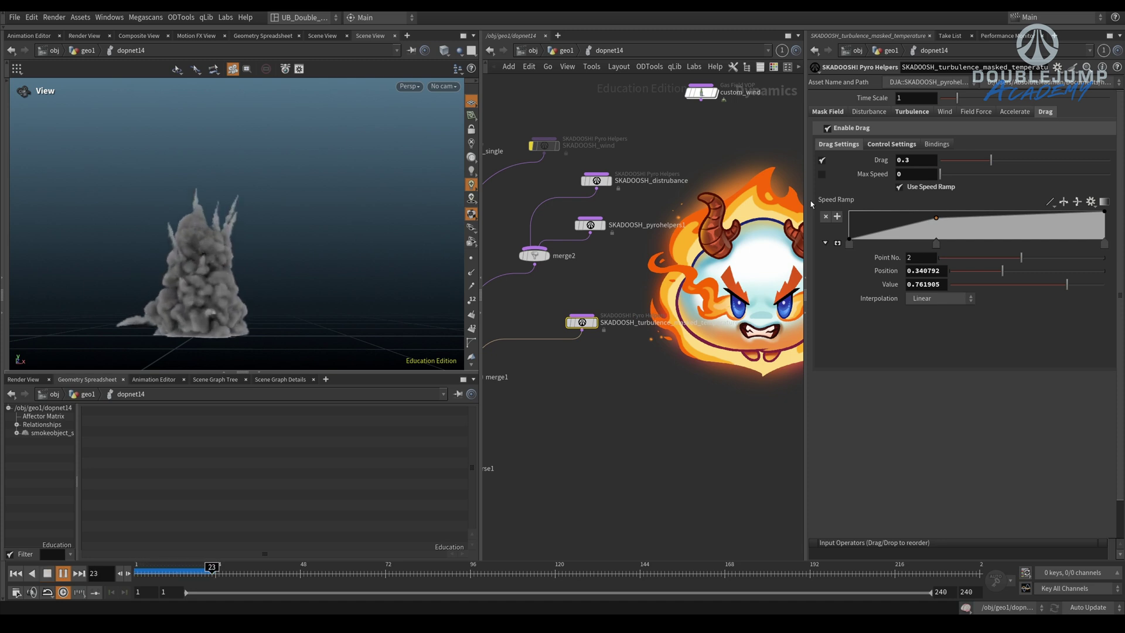
- Reduce Drag to 0.1 and replay the simulation to compare the smoke shape
{"action": "key", "text": "Up"}
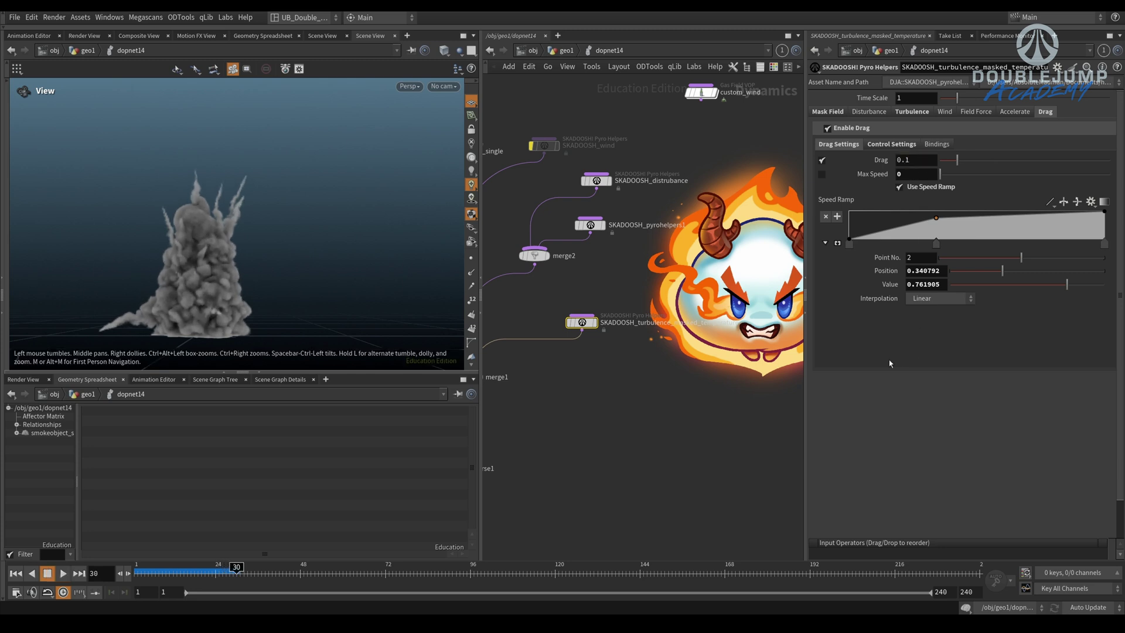
{"action": "key", "text": "ctrl+Up"}
{"action": "key", "text": "Up"}
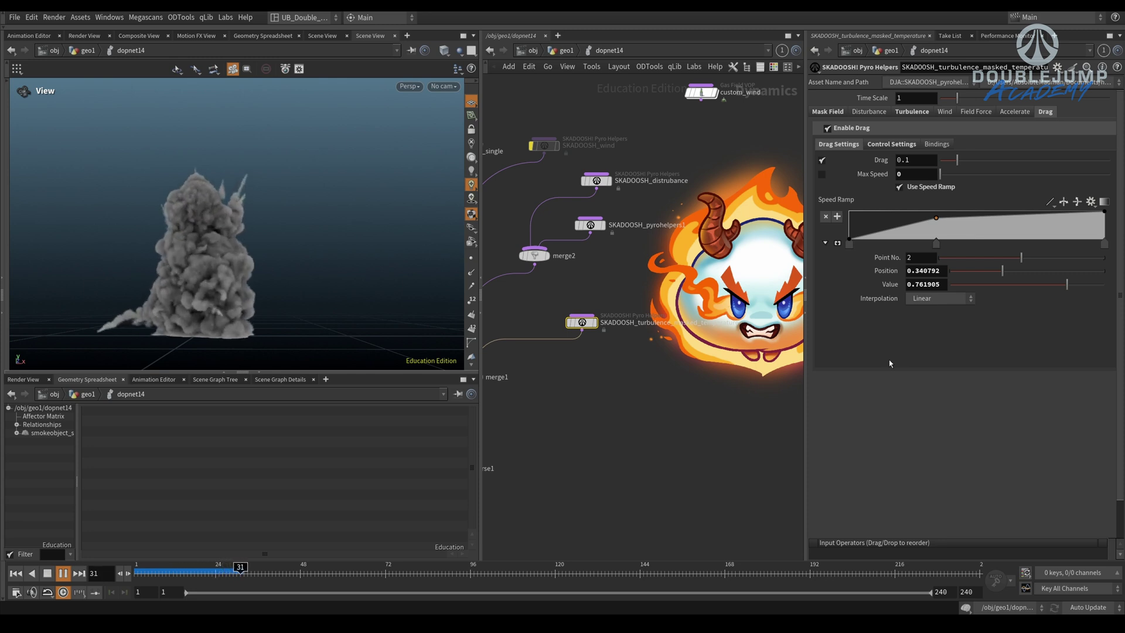
- Disable Drag on the masked turbulence helper and open its Accelerate settings
{"action": "key", "text": "Escape"}
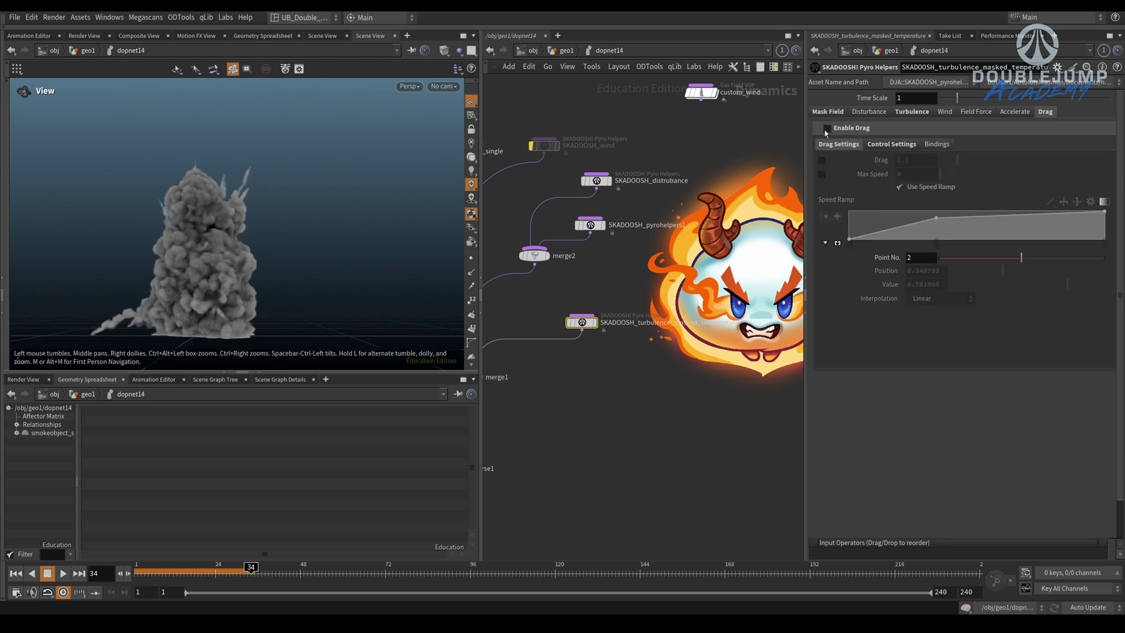
{"action": "middle_click_drag", "start_coordinate": [615, 388], "coordinate": [632, 329]}
{"action": "scroll", "coordinate": [601, 363], "scroll_direction": "down", "scroll_amount": 5}
{"action": "scroll", "coordinate": [616, 358], "scroll_direction": "up", "scroll_amount": 4}
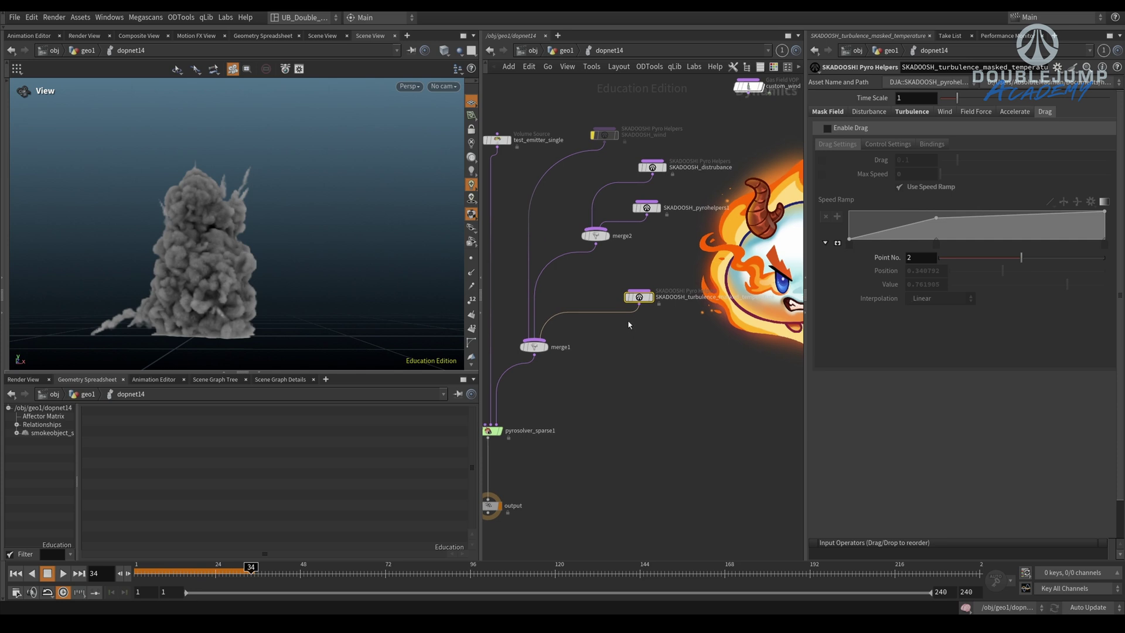
{"action": "middle_click_drag", "start_coordinate": [653, 366], "coordinate": [647, 353]}
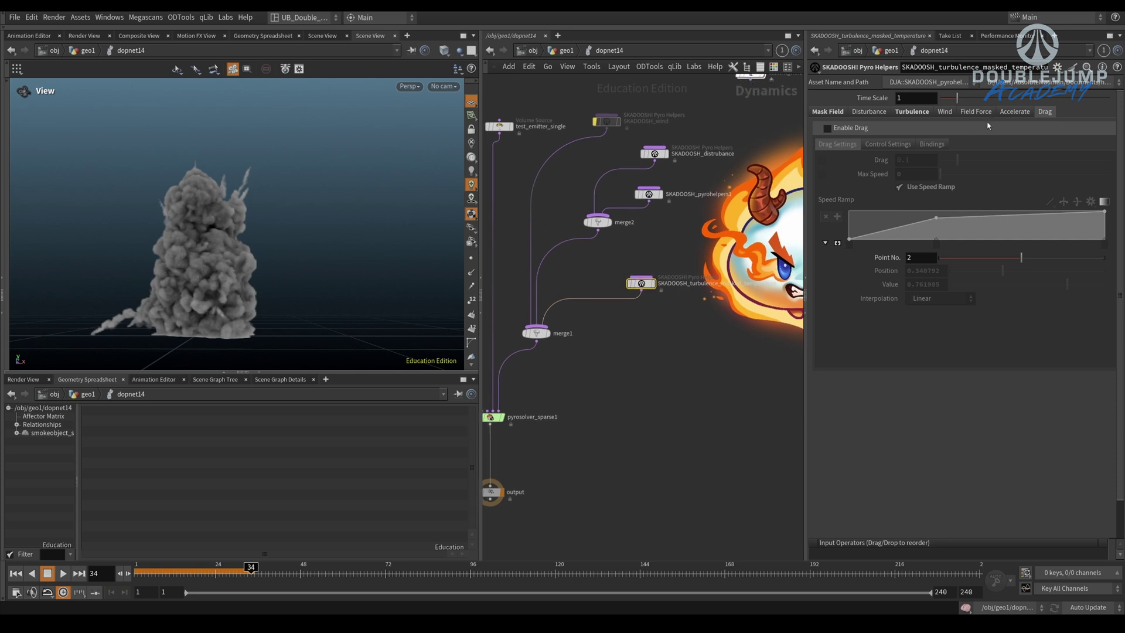
{"action": "left_click", "coordinate": [1015, 112]}
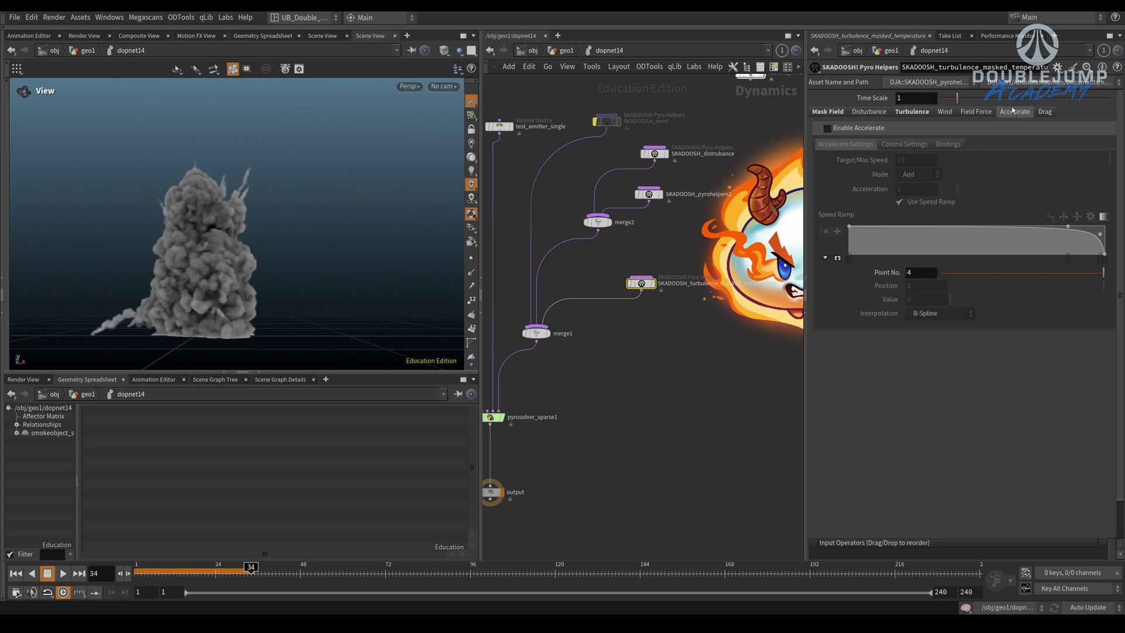